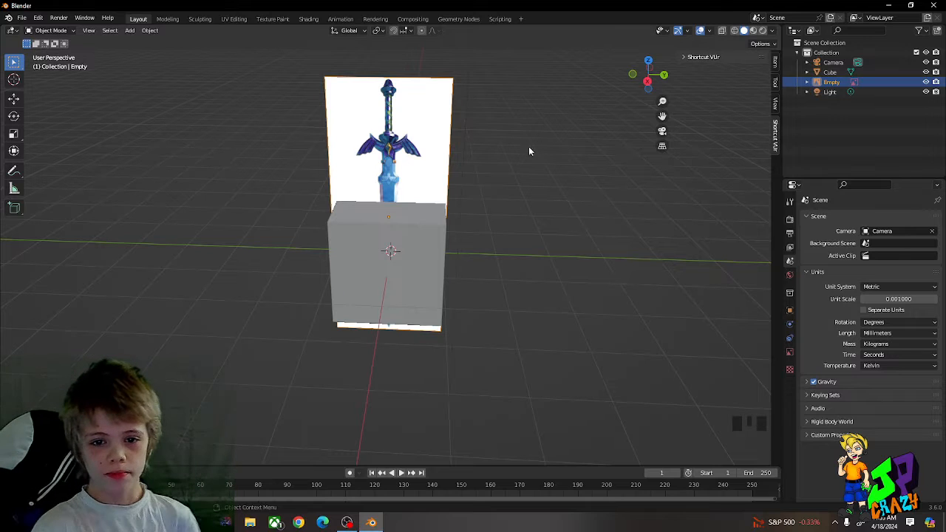
Step: Try scaling the cube down uniformly to about 0.33 of its size in front of the sword reference image
mouse_move(451, 192)
mouse_down()
mouse_move(508, 188)
mouse_move(453, 196)
mouse_up()
click(507, 195)
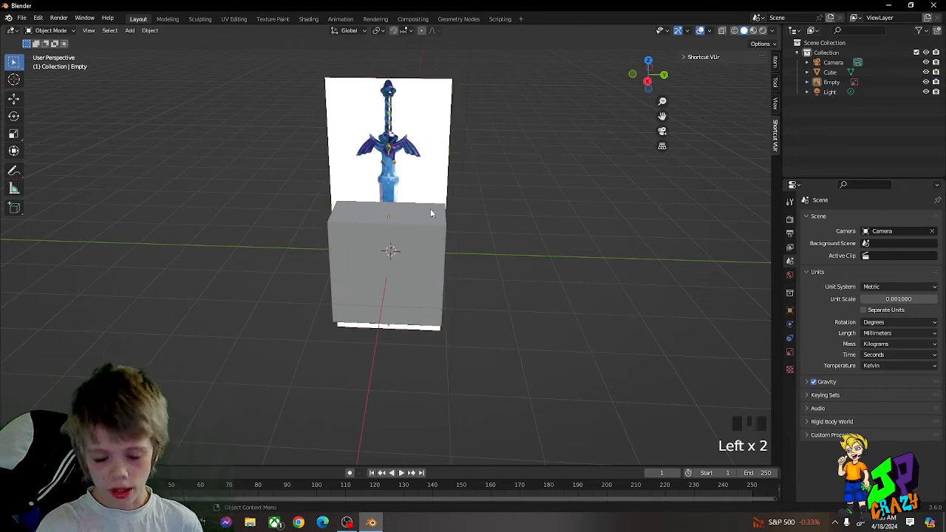
click(402, 232)
scroll(436, 230, up, 2)
key(s)
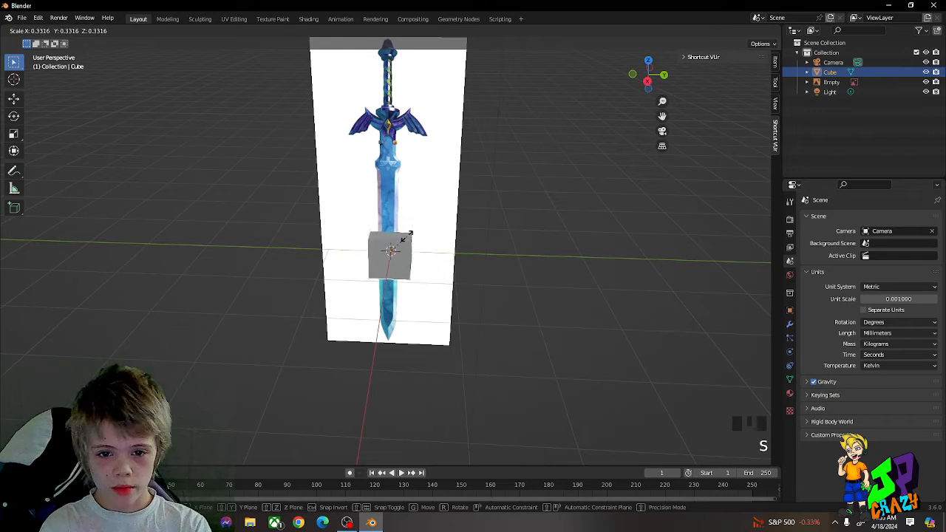
right_click(396, 242)
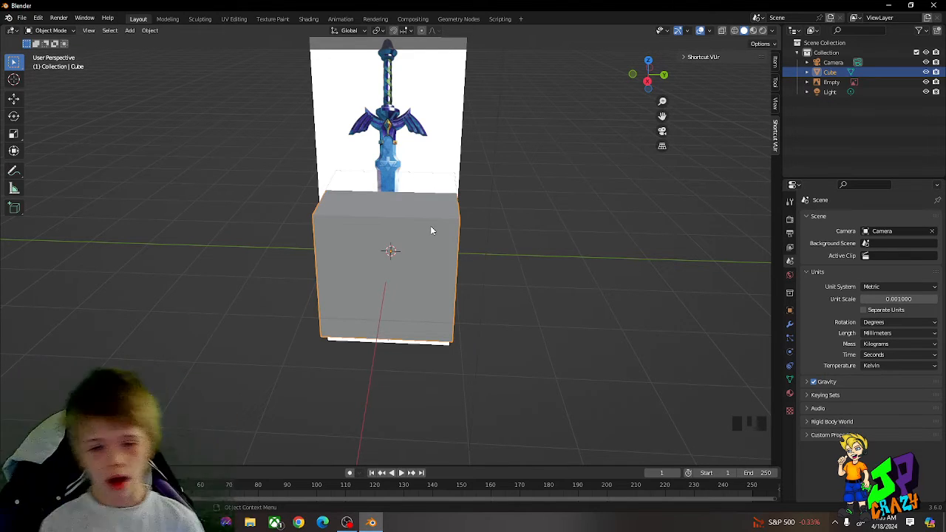
scroll(444, 275, down, 2)
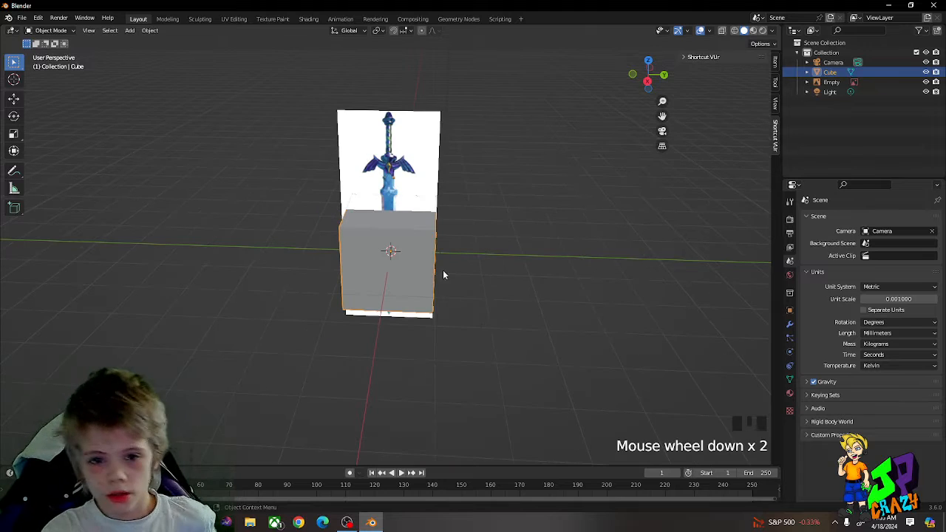
Step: Try moving the sword reference image about 4.1 mm away from the cube
click(416, 167)
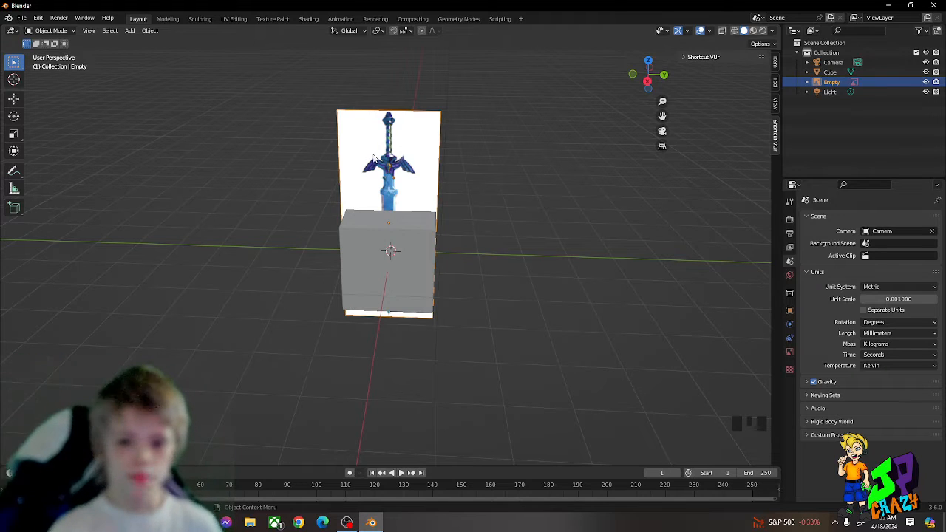
middle_drag(448, 210, 459, 195)
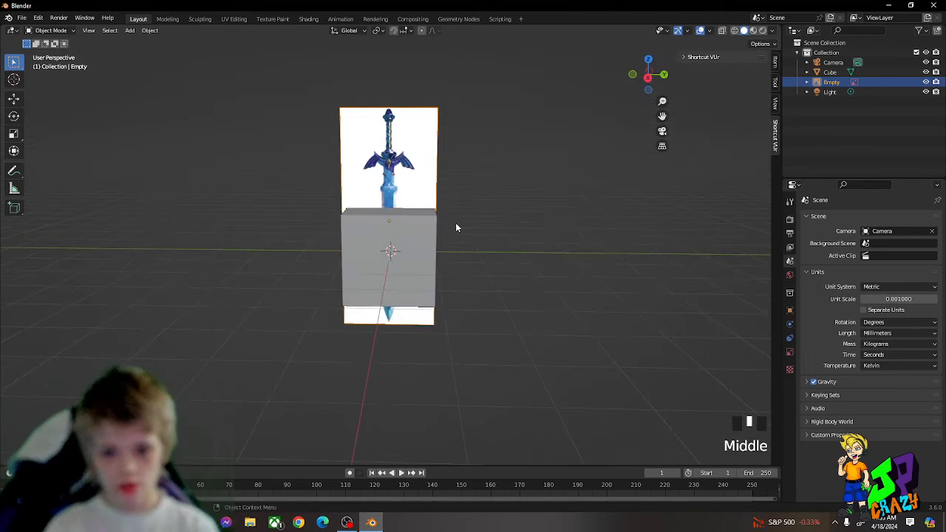
click(512, 230)
middle_drag(515, 230, 537, 332)
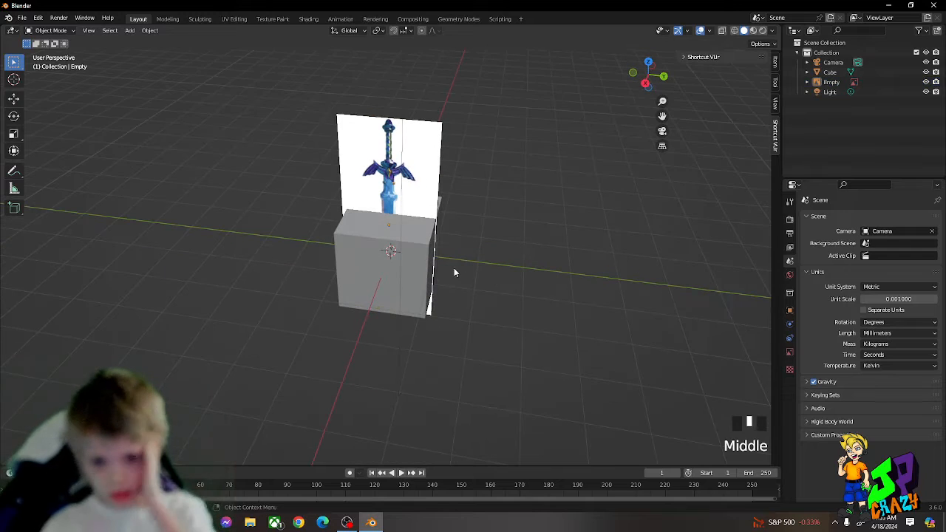
click(406, 258)
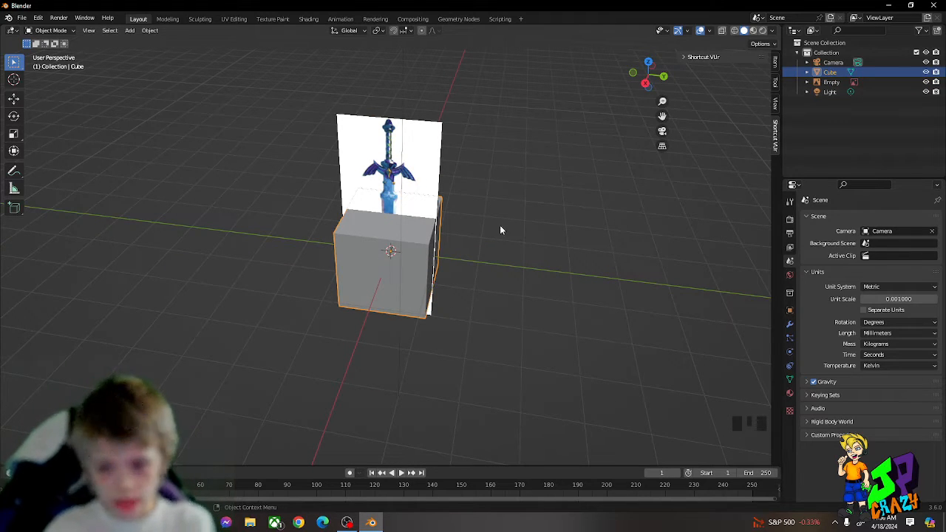
click(406, 174)
key(g)
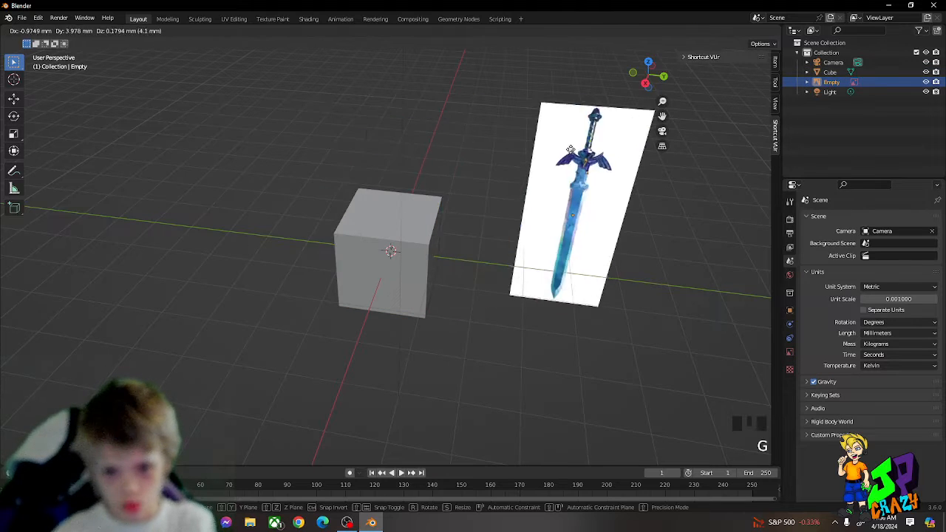
key(Escape)
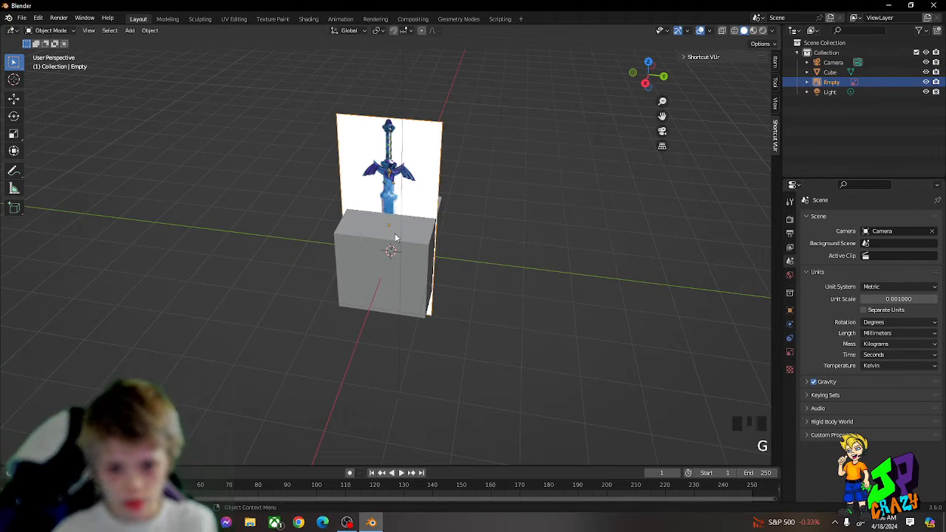
Step: Try rotating the cube freely and about the global X and Z axes
click(421, 244)
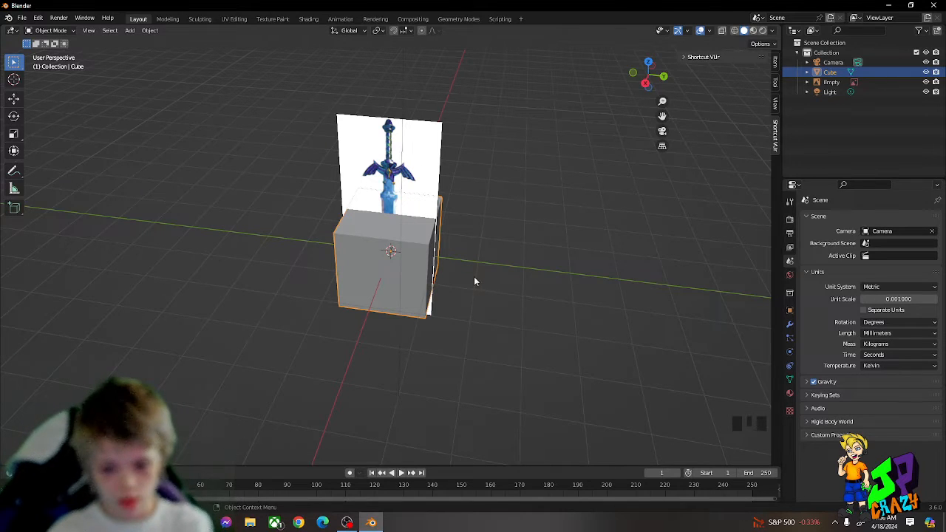
middle_drag(474, 281, 495, 241)
click(501, 233)
click(405, 245)
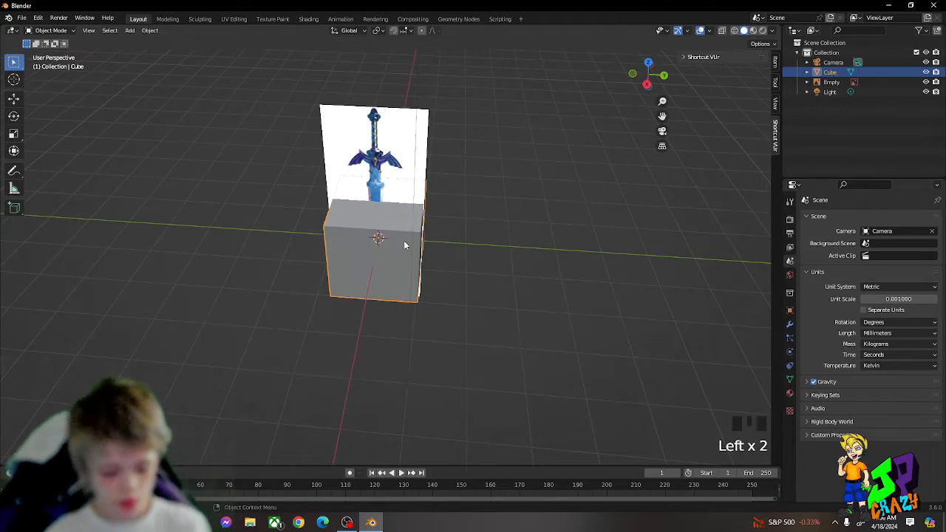
key(r)
key(r)
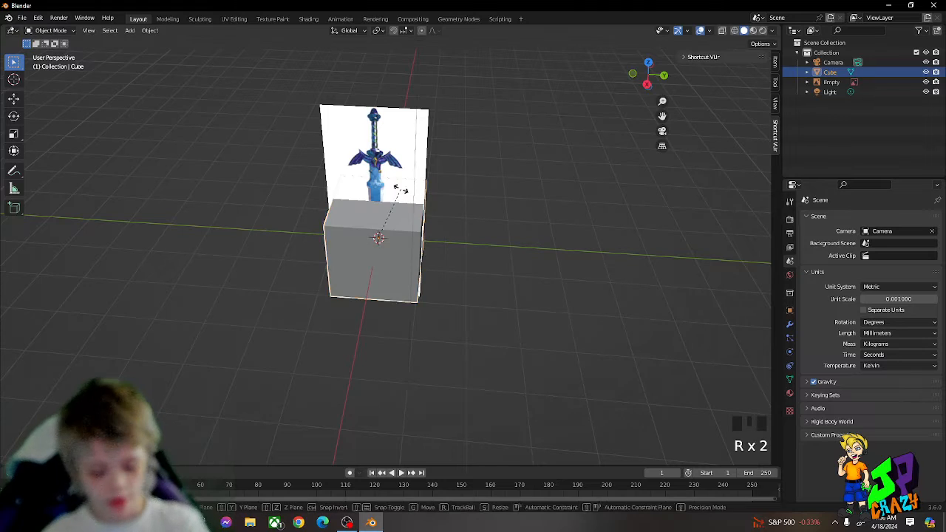
key(r)
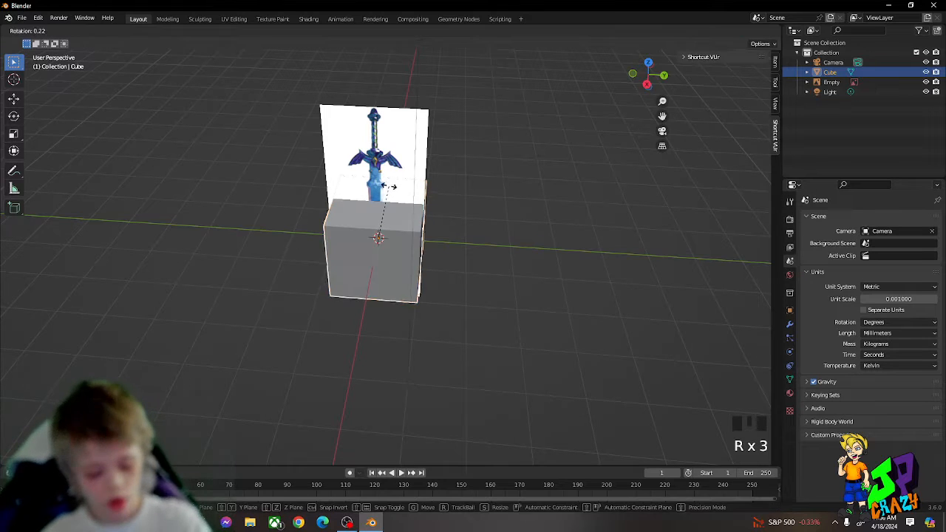
key(x)
right_click(362, 177)
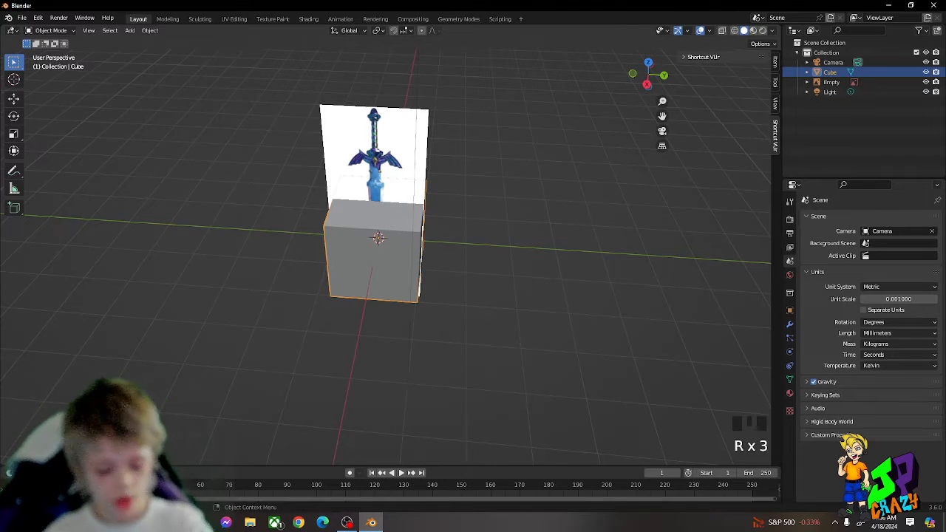
key(r)
key(z)
right_click(360, 233)
Step: Try scaling the cube uniformly and separately along the global Y, X and Z axes
key(s)
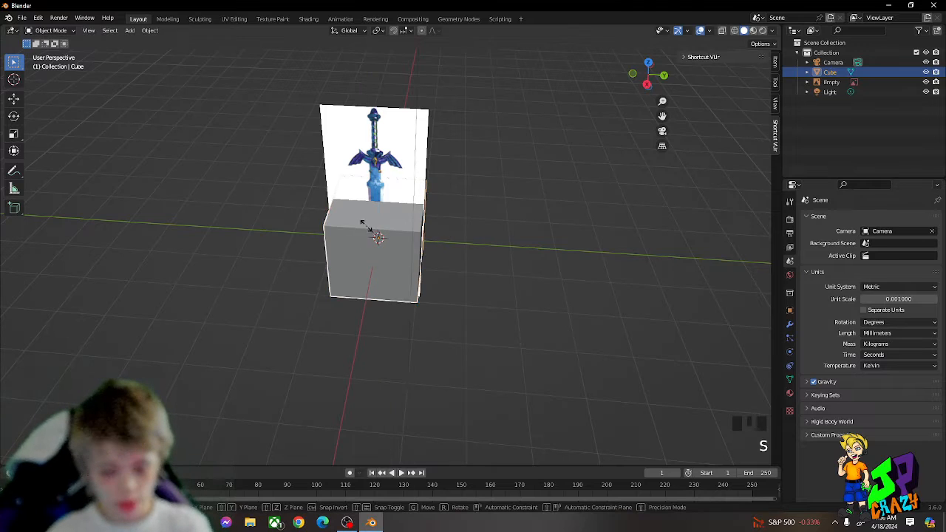
right_click(487, 197)
key(s)
key(y)
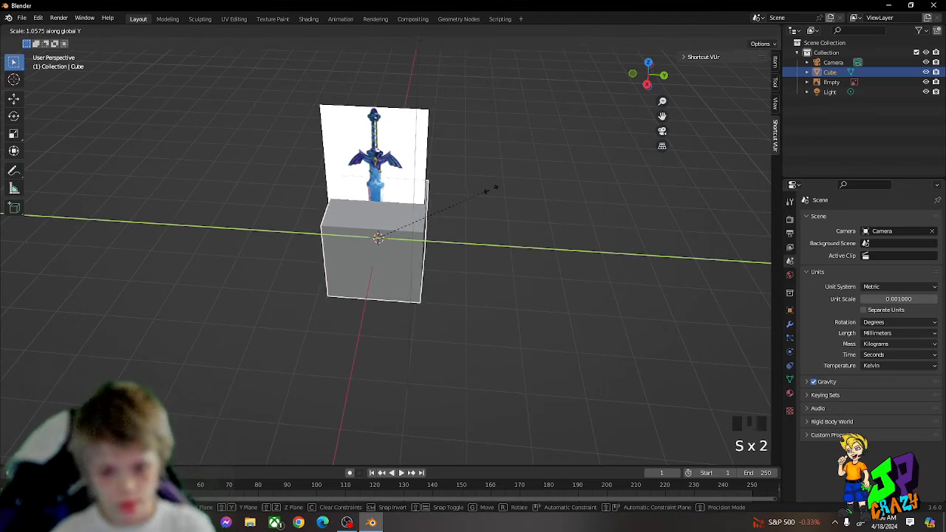
right_click(419, 263)
key(s)
key(x)
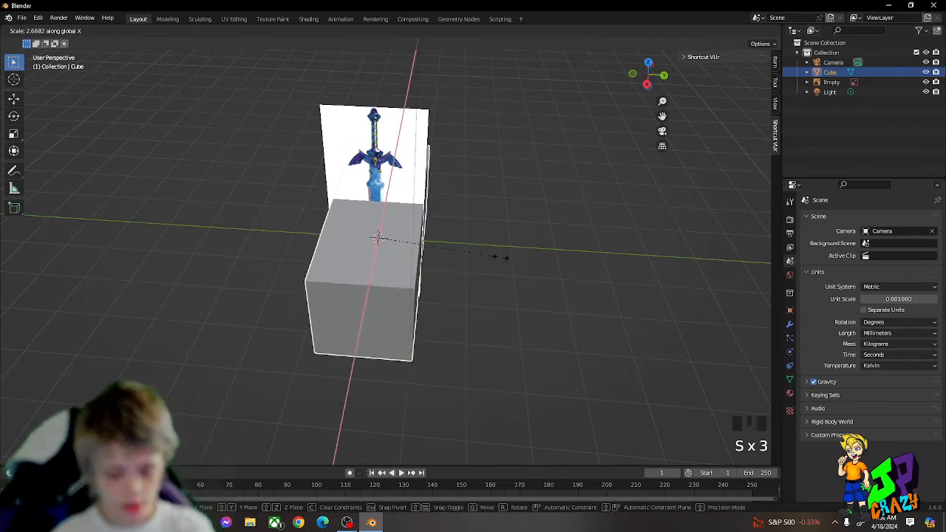
right_click(441, 222)
key(s)
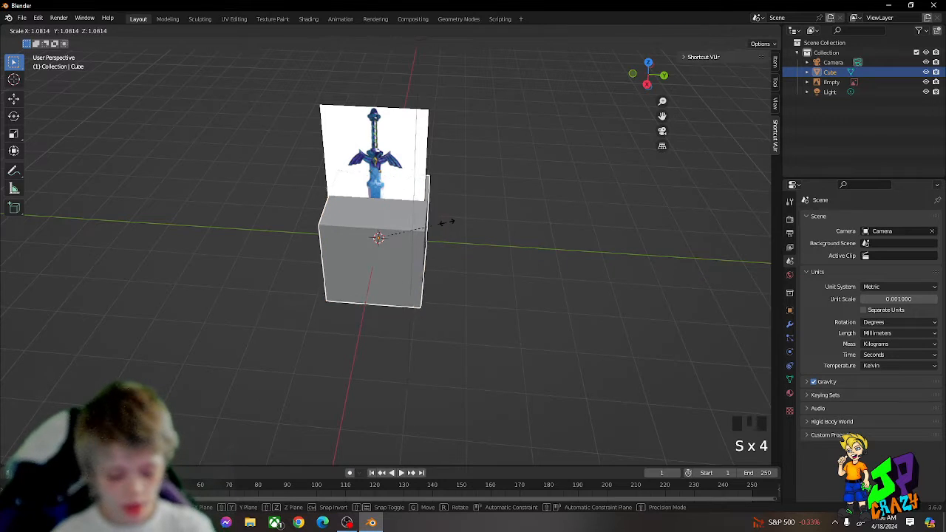
key(z)
right_click(412, 235)
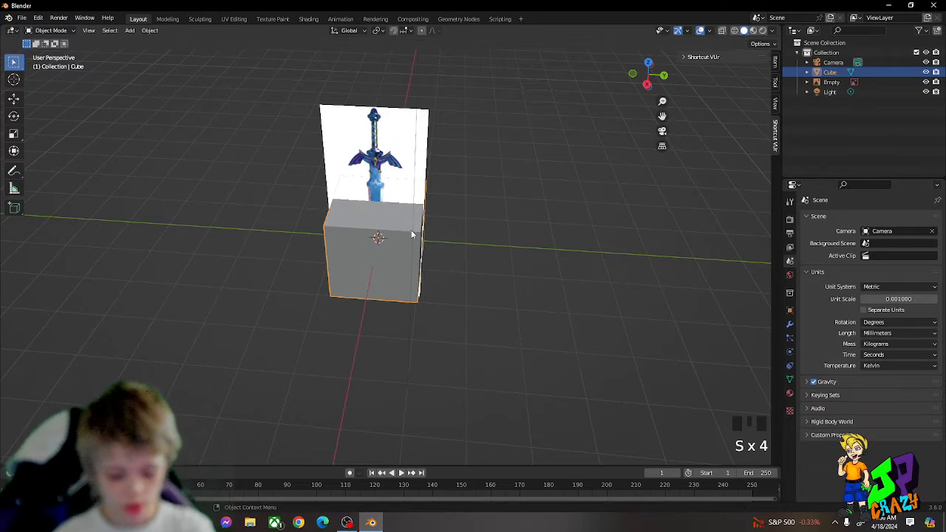
Step: Try moving the cube along the global Y, X and Z axes, and toggle Edit Mode on and off
key(g)
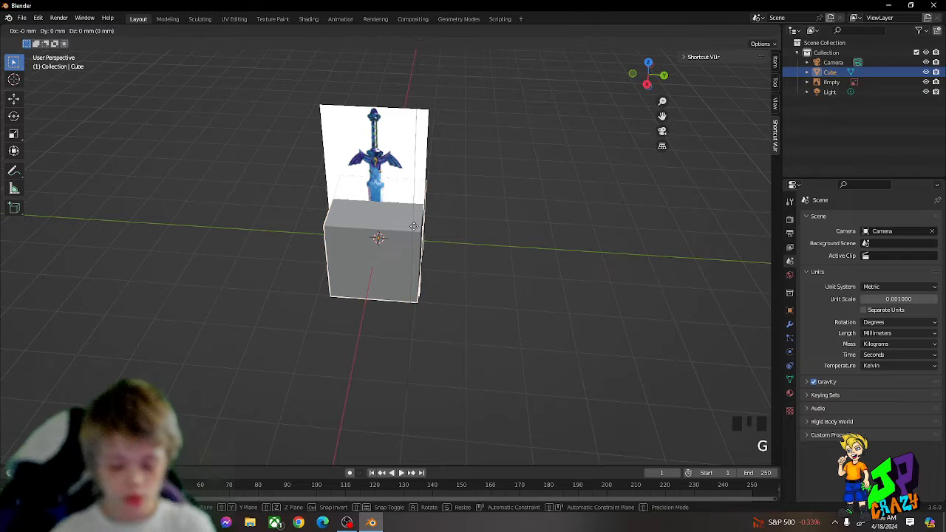
key(y)
key(g)
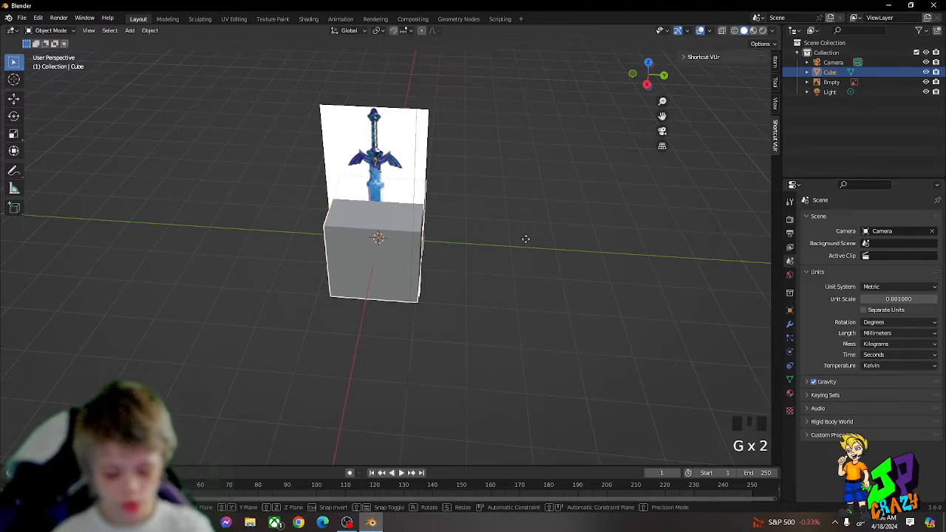
key(x)
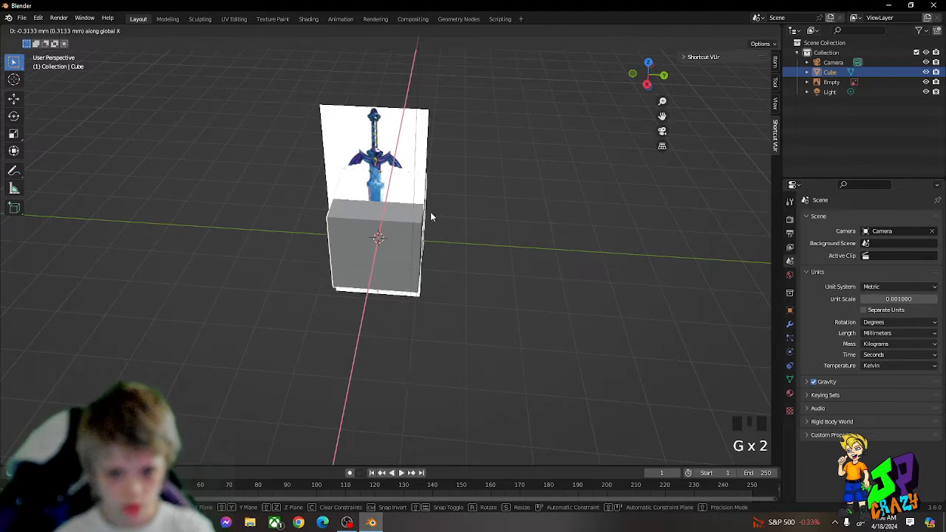
key(g)
key(z)
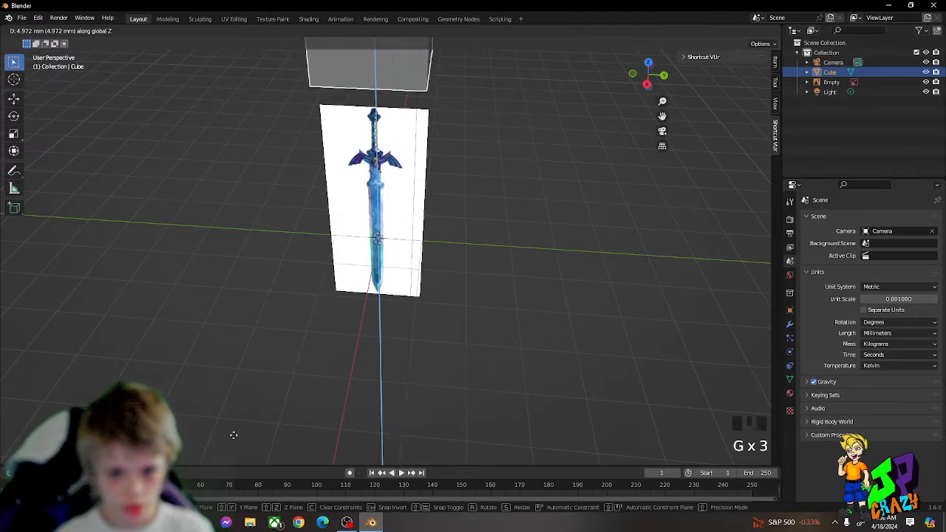
click(372, 355)
key(Tab)
key(Tab)
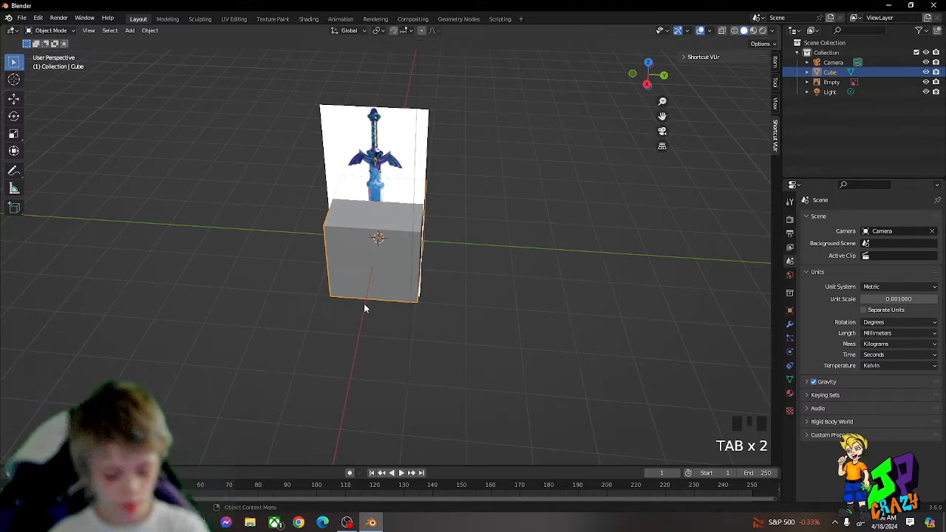
Step: Add a mesh plane and move it well clear of the cube on its positive Y side
key(shift+a)
mouse_move(362, 305)
click(399, 305)
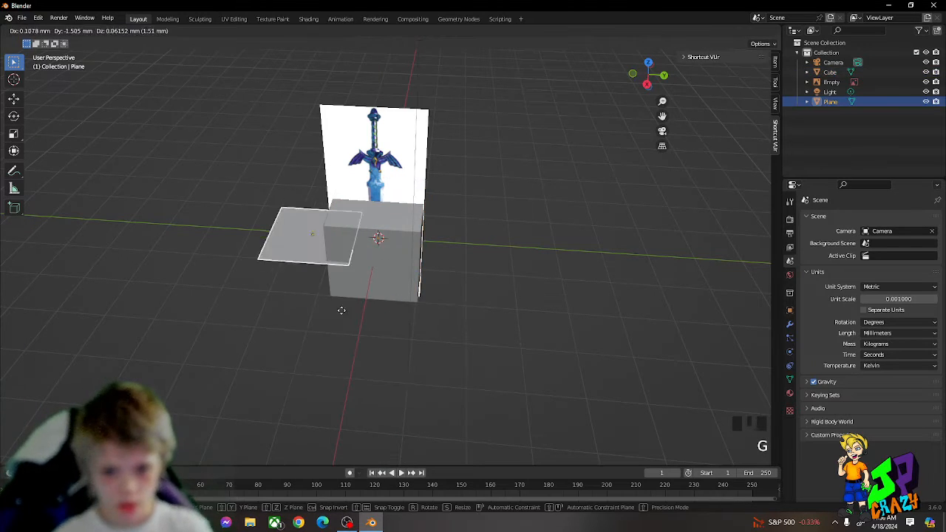
key(g)
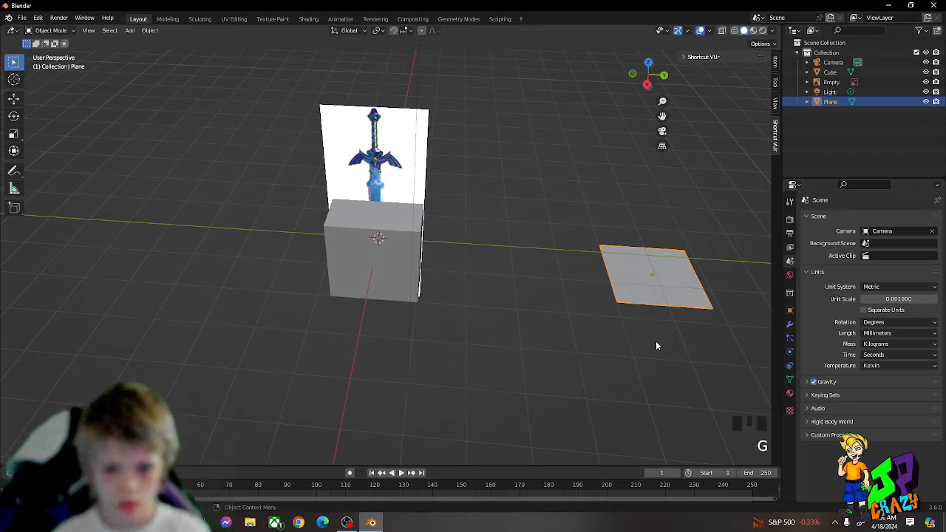
Step: Delete the added plane
key(x)
click(578, 331)
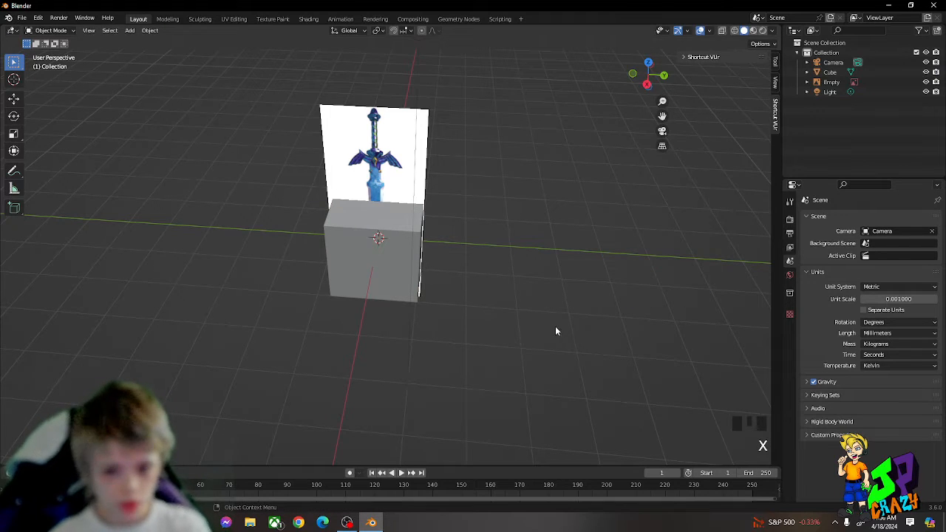
right_click(426, 281)
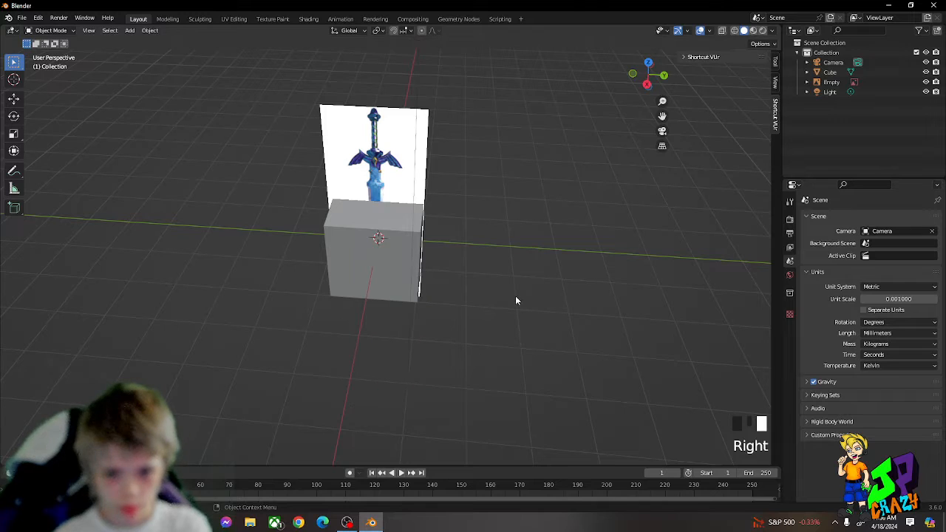
Step: Duplicate the cube with the copy offset about 3.3 mm beside it, and delete the copy
click(401, 265)
right_click(366, 291)
click(551, 305)
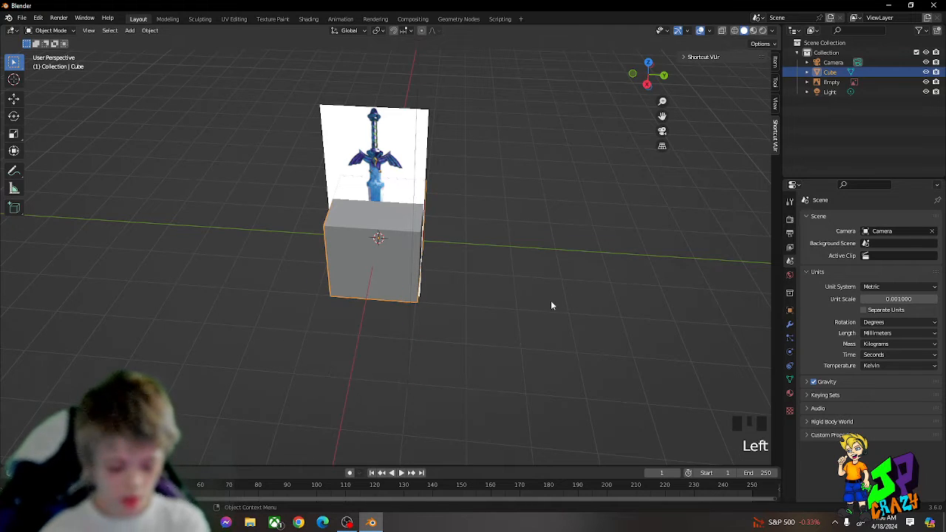
key(shift+d)
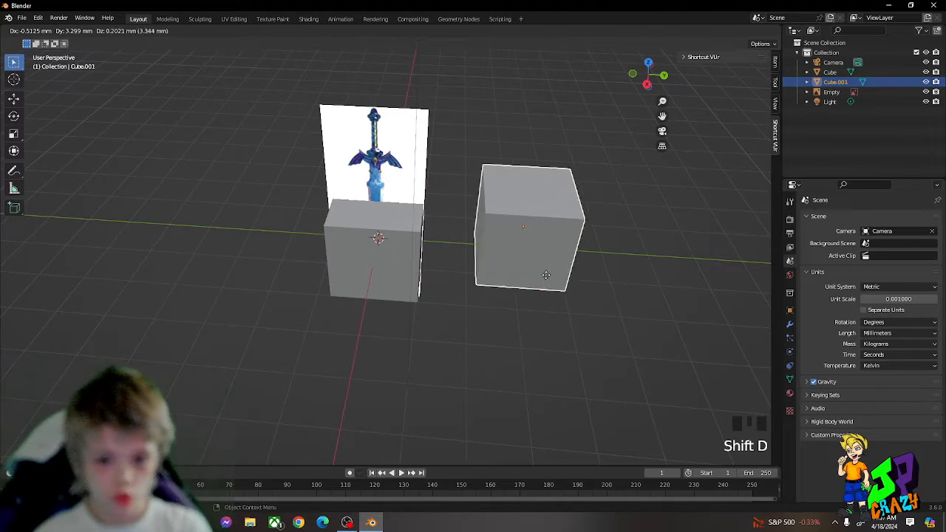
key(Delete)
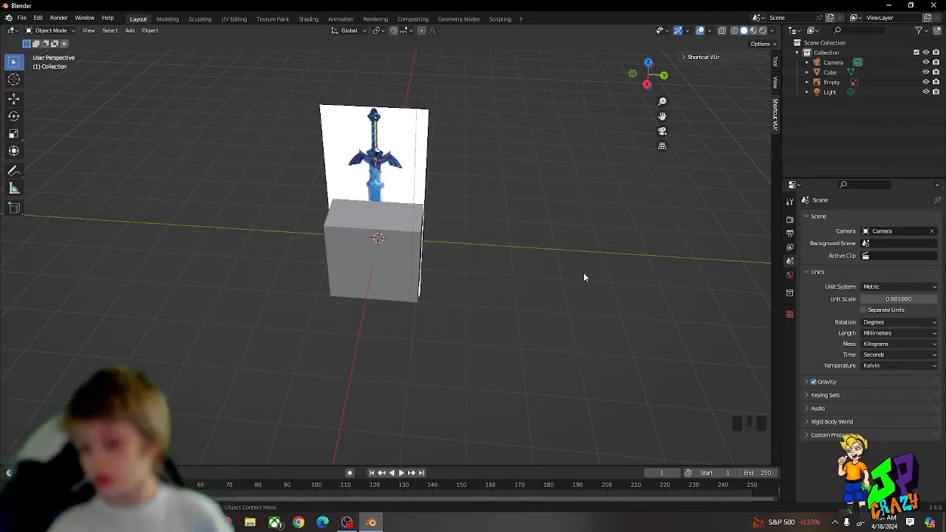
click(740, 427)
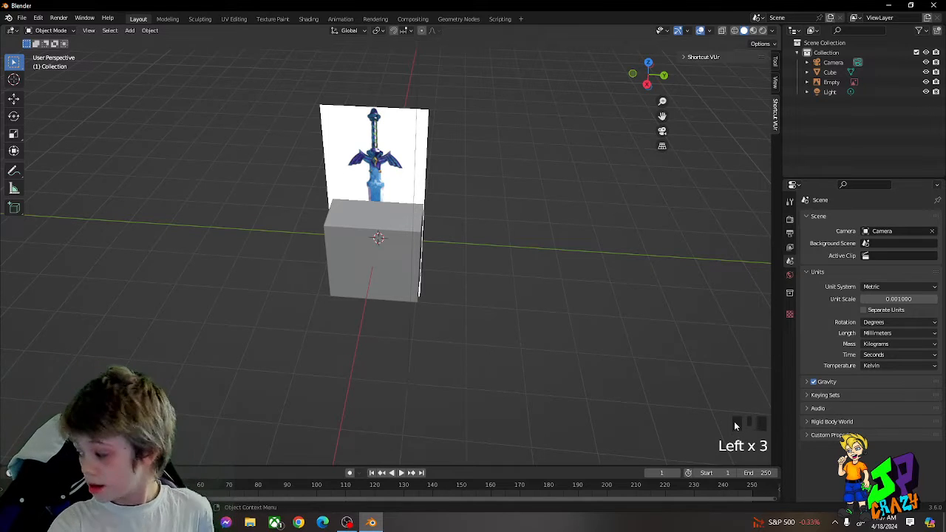
click(734, 434)
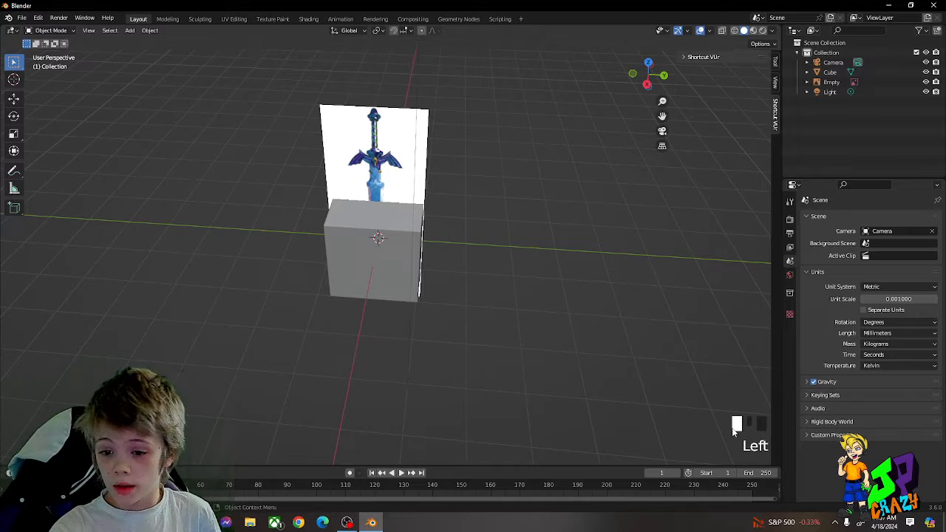
double_click(734, 434)
triple_click(734, 434)
triple_click(734, 434)
triple_click(734, 434)
triple_click(733, 432)
double_click(733, 432)
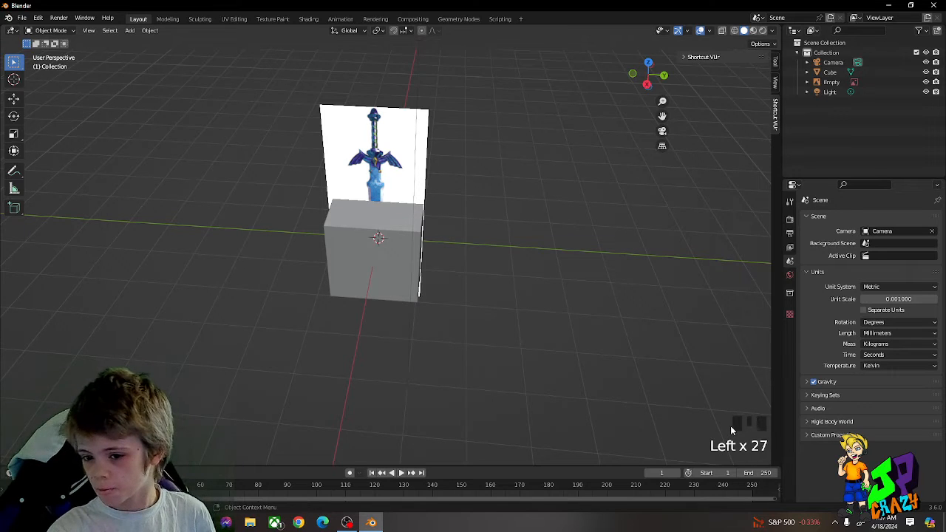
triple_click(732, 431)
triple_click(732, 431)
triple_click(732, 431)
triple_click(731, 431)
triple_click(731, 430)
click(730, 430)
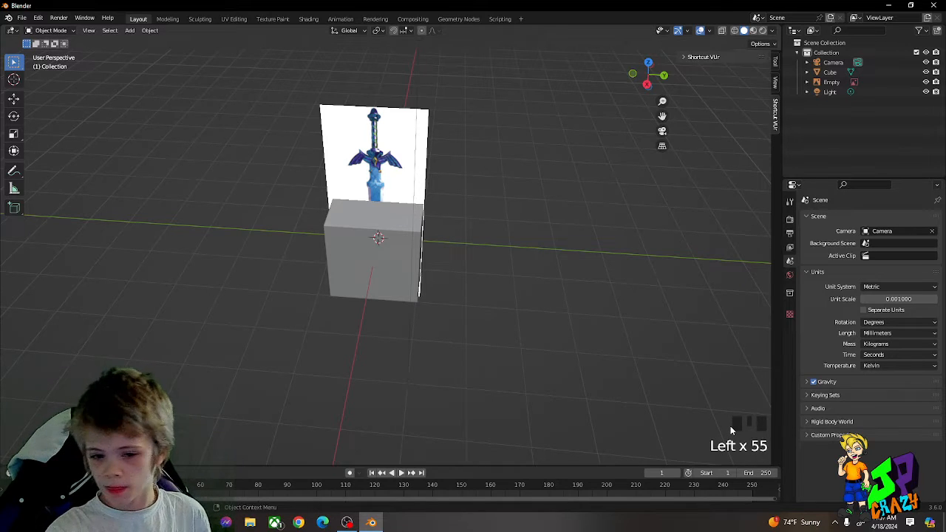
triple_click(732, 430)
triple_click(731, 430)
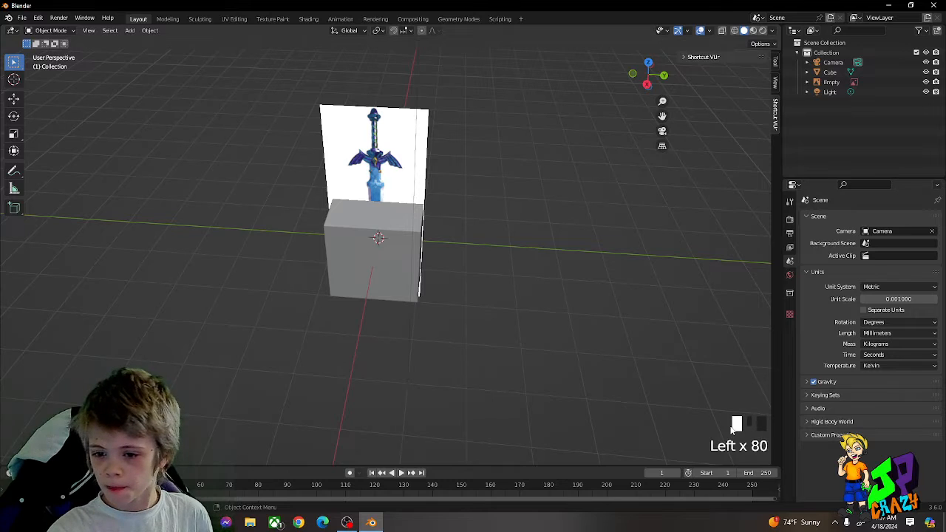
double_click(731, 431)
double_click(731, 431)
triple_click(731, 430)
double_click(732, 430)
triple_click(732, 430)
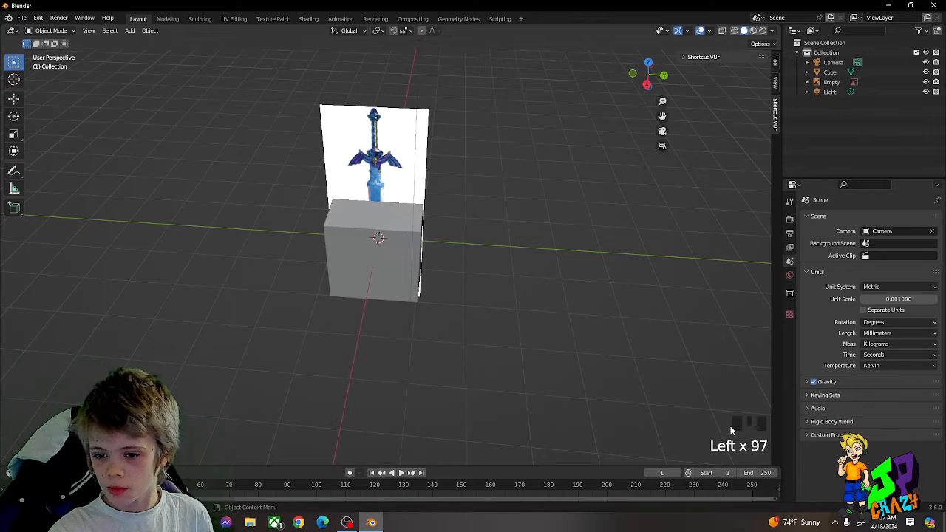
triple_click(732, 431)
triple_click(731, 430)
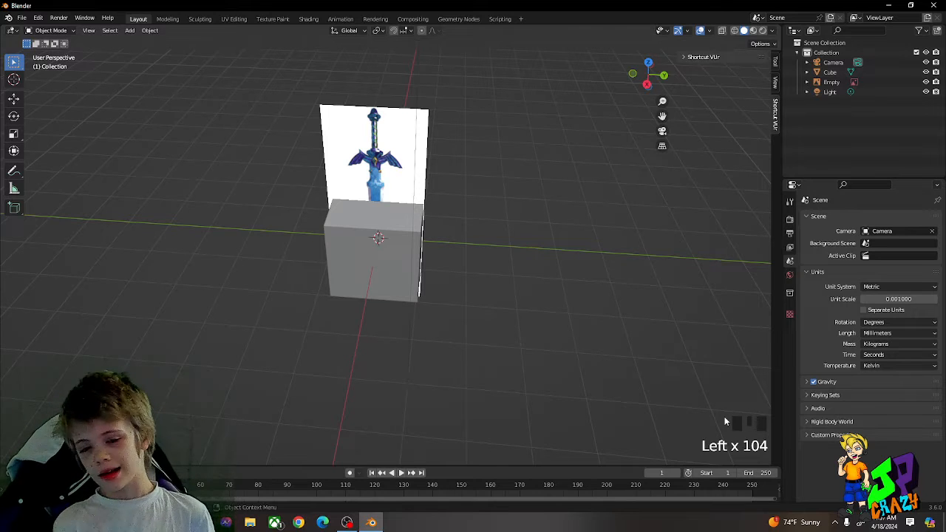
Step: Shift the cube slightly in the negative Y direction in the right orthographic view, centring it over the sword
middle_drag(491, 325, 502, 263)
key(KP_1)
key(KP_1)
key(KP_1)
key(KP_1)
key(KP_1)
key(KP_1)
key(KP_1)
key(KP_1)
key(KP_1)
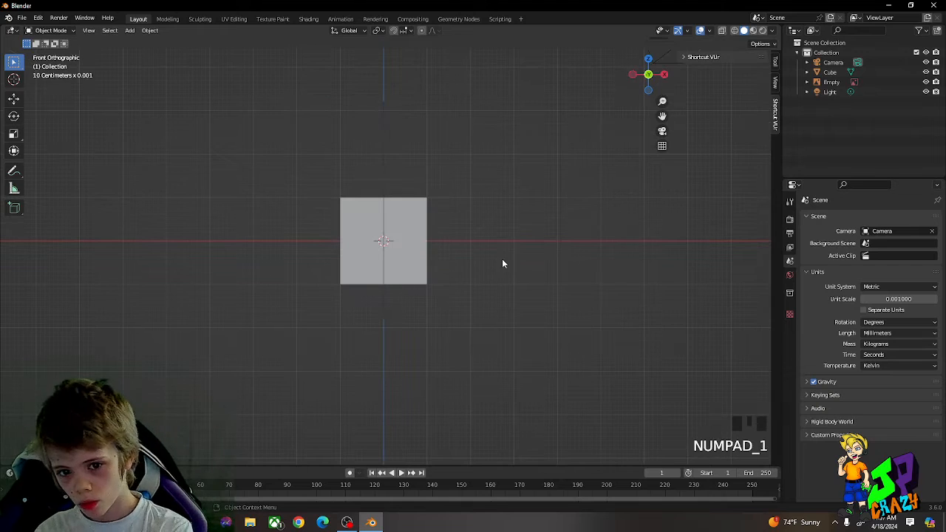
key(KP_3)
key(KP_3)
key(KP_3)
key(KP_3)
key(KP_3)
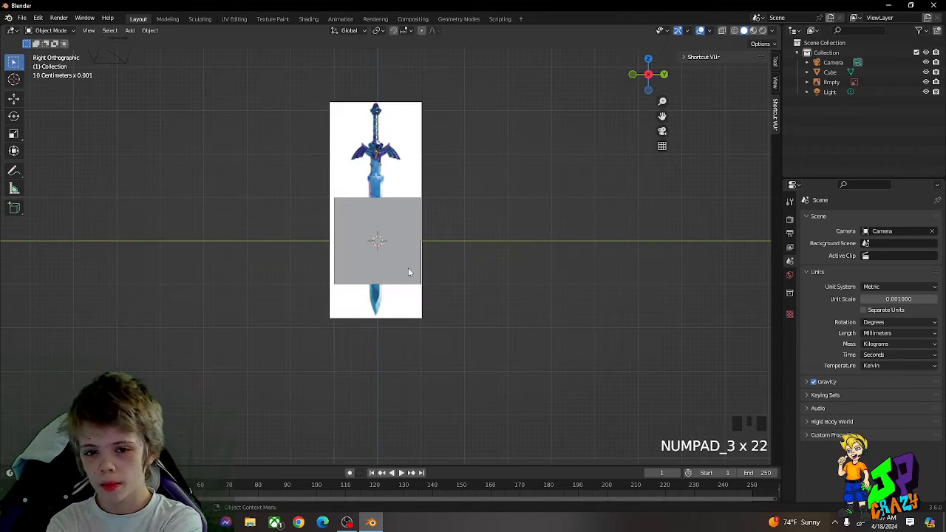
click(376, 247)
key(g)
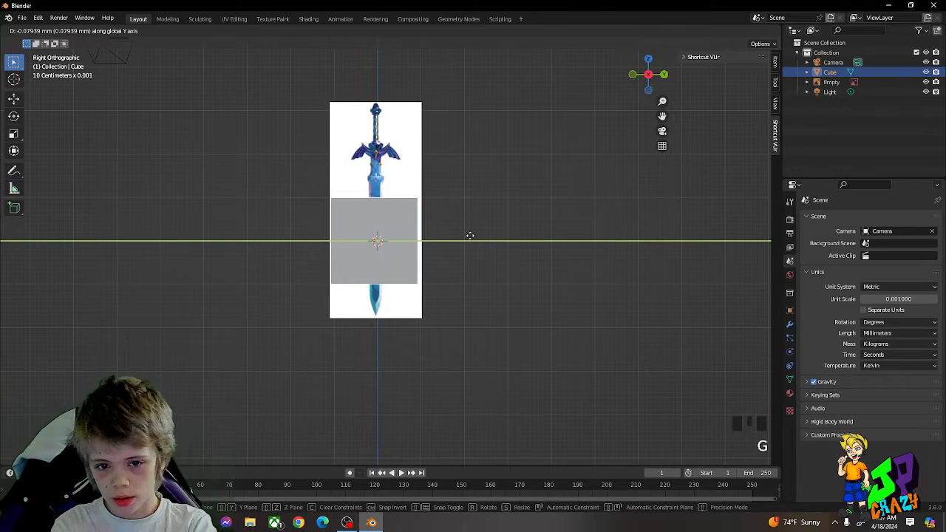
click(473, 240)
Step: Scale the cube down uniformly to about 0.22 of its size
scroll(473, 240, up, 2)
key(s)
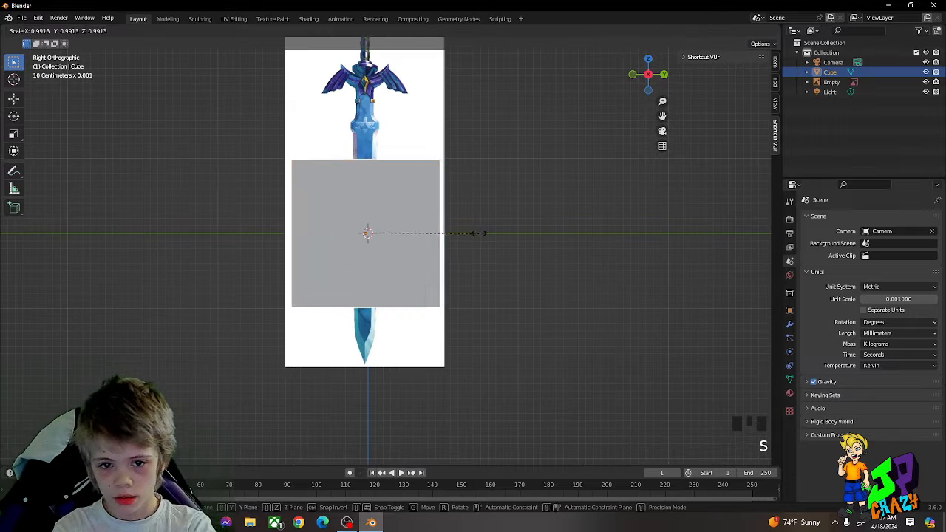
click(395, 235)
Step: Narrow the cube along Y to roughly the blade's central blue strip and nudge it along Y to line up
scroll(396, 236, up, 2)
shift+middle_drag(397, 236, 444, 238)
scroll(444, 238, up, 3)
key(s)
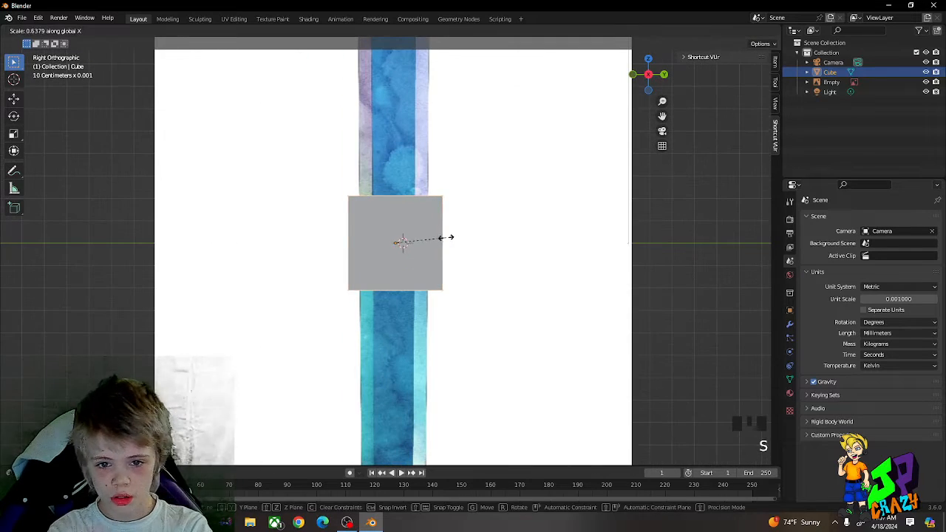
key(s)
key(y)
click(437, 239)
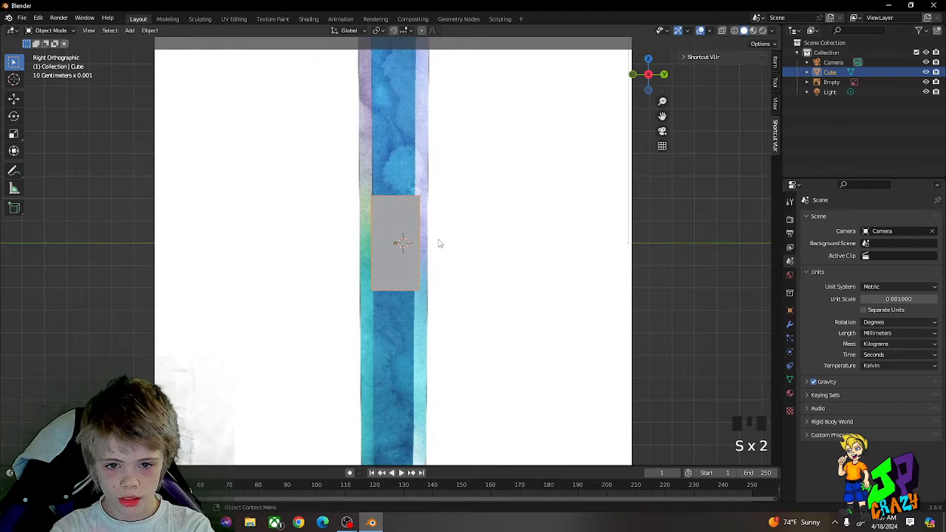
key(g)
click(436, 239)
key(g)
click(435, 243)
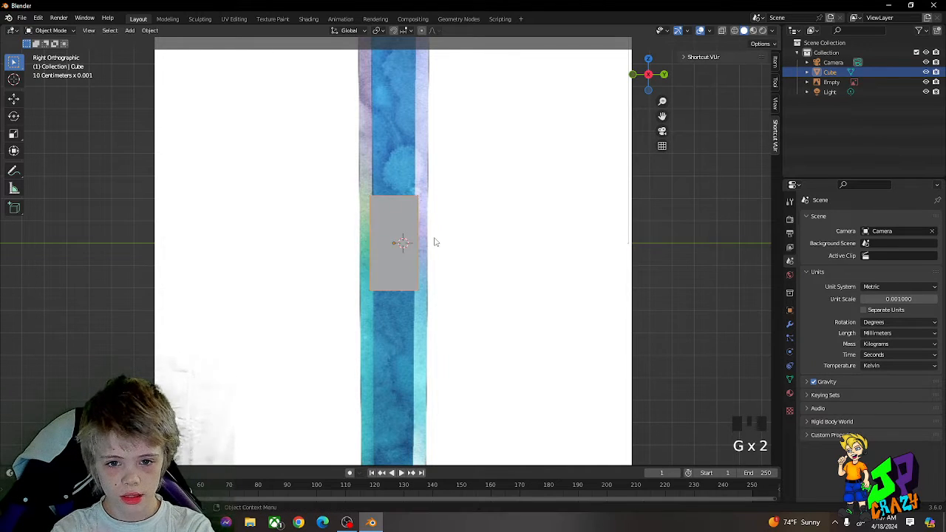
Step: Thin the cube along the global X axis to about a third of its thickness
middle_drag(434, 242, 478, 254)
scroll(477, 253, down, 2)
key(s)
key(x)
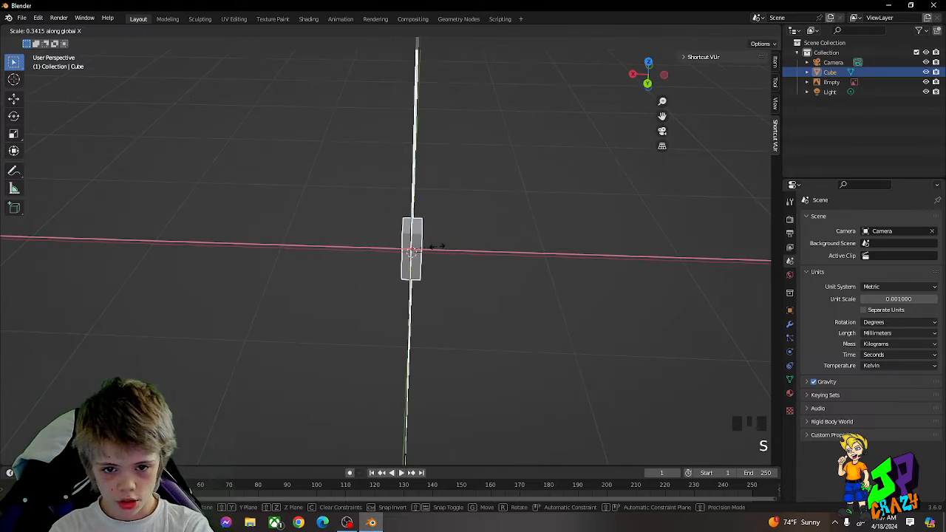
click(432, 245)
Step: Enter Edit Mode with face selection and select the two narrow side faces of the block
key(Tab)
scroll(459, 247, up, 2)
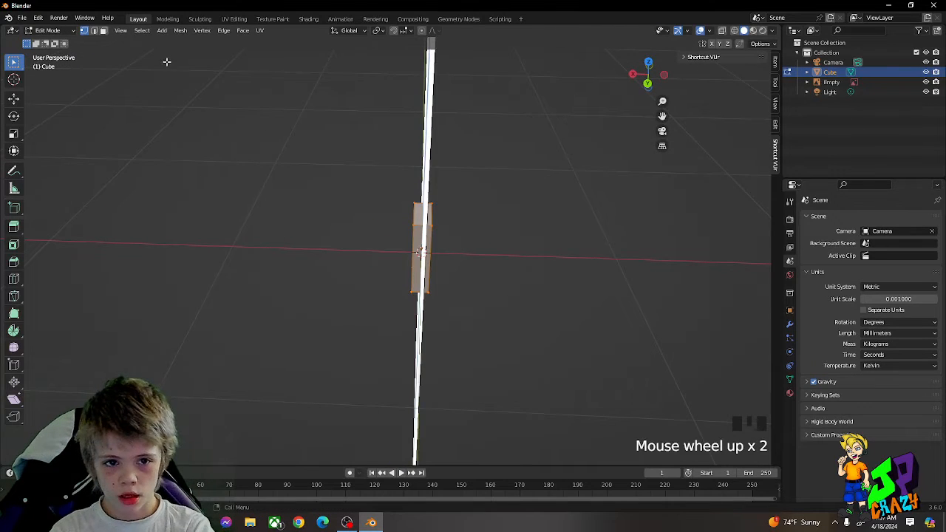
click(104, 30)
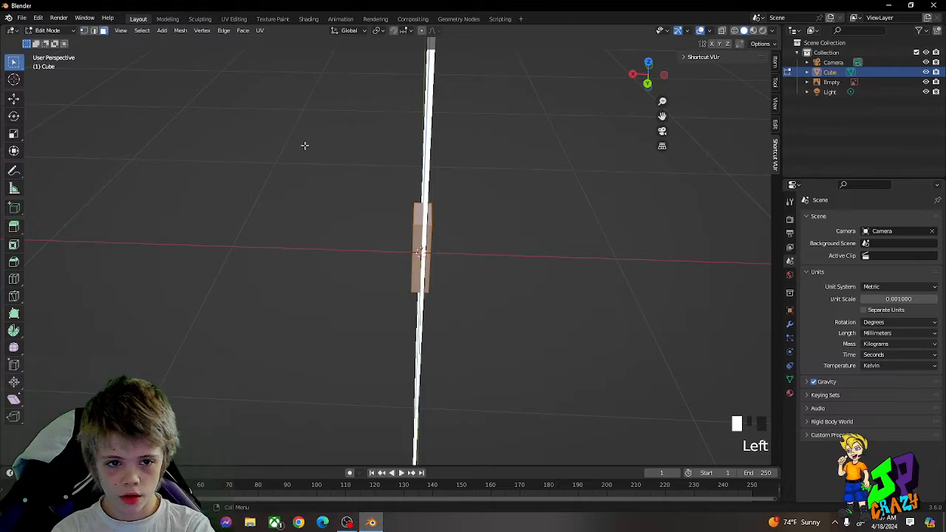
click(419, 234)
middle_drag(464, 202, 318, 188)
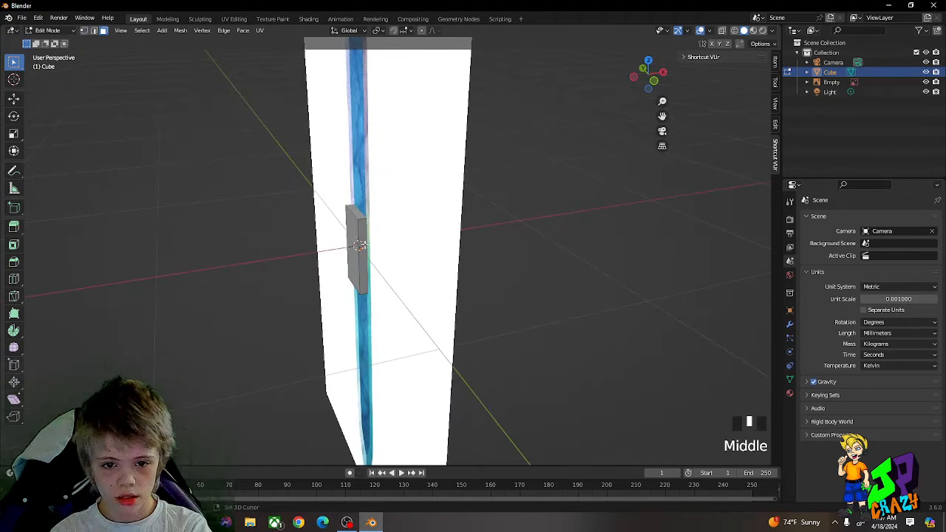
shift+click(360, 233)
middle_drag(369, 229, 473, 199)
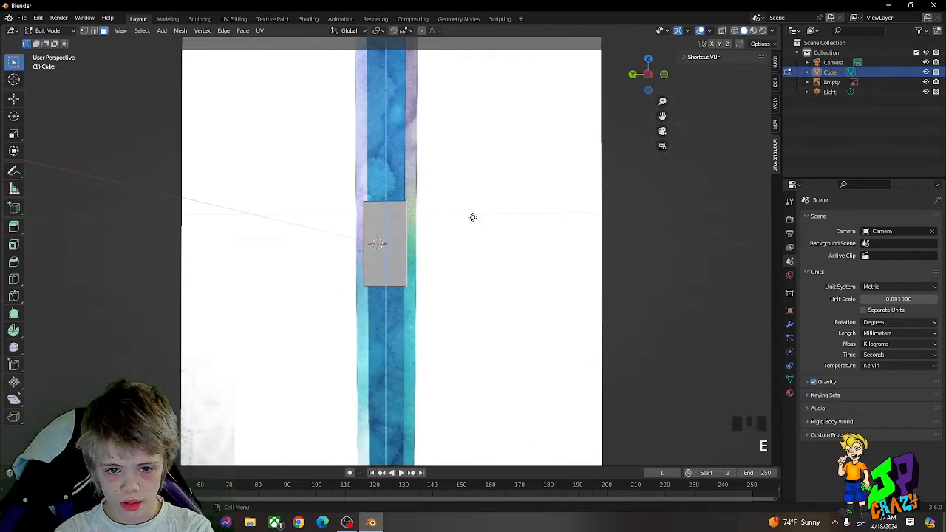
Step: Extrude the two side faces in place and scale them apart along Y to the outer edges of the blade
key(e)
key(s)
key(Escape)
key(s)
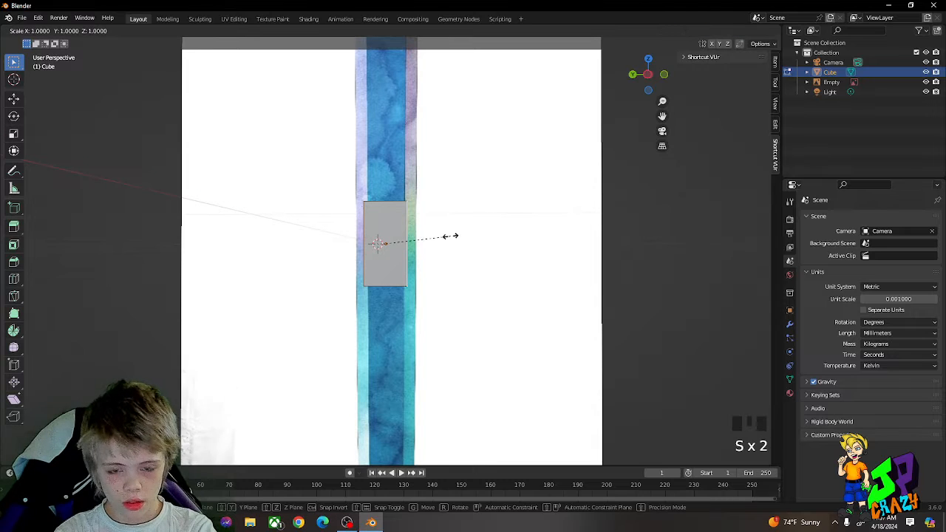
key(y)
middle_drag(475, 234, 439, 274)
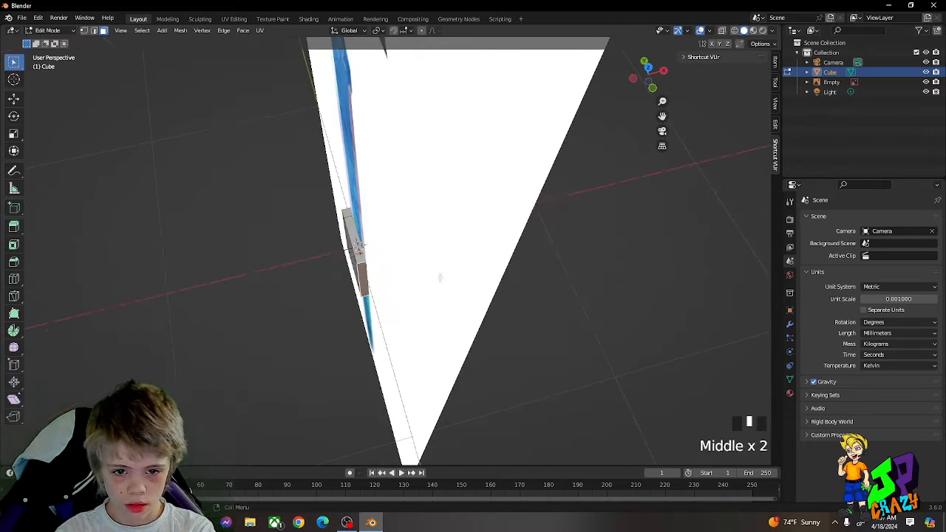
Step: Scale the extruded side faces along X to almost nothing, forming sharp blade edges
key(s)
key(s)
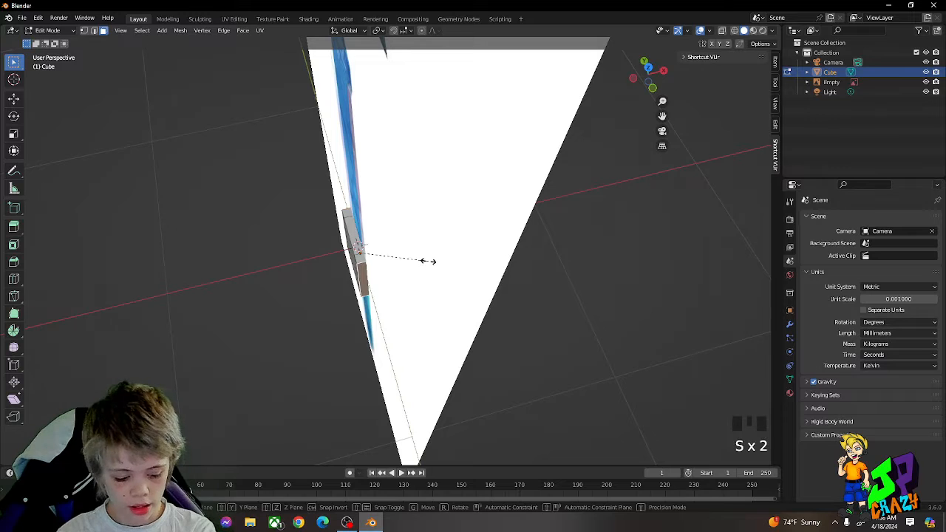
click(360, 252)
scroll(386, 241, up, 1)
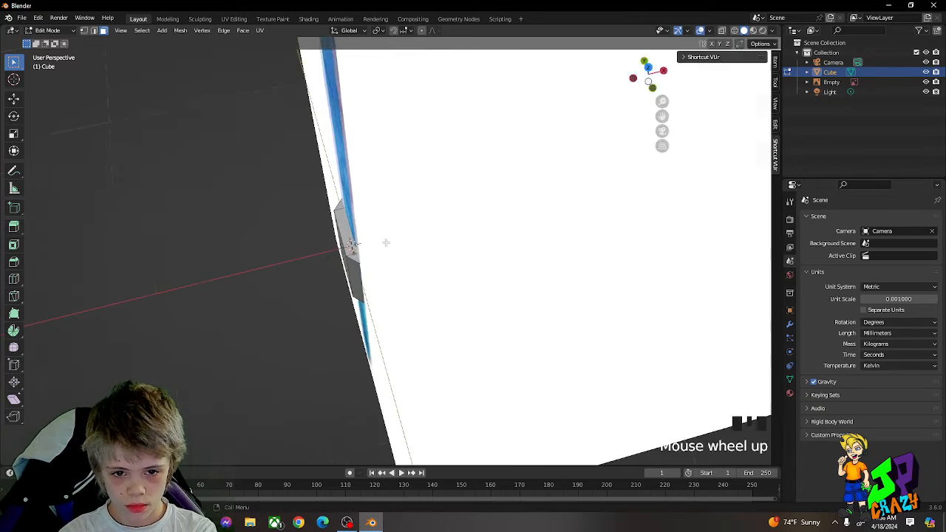
middle_drag(387, 241, 430, 172)
Step: Select the top faces of the blade block, including those above both bevelled edges
key(Tab)
key(Tab)
click(400, 256)
shift+click(425, 255)
shift+click(425, 255)
scroll(405, 195, down, 2)
key(g)
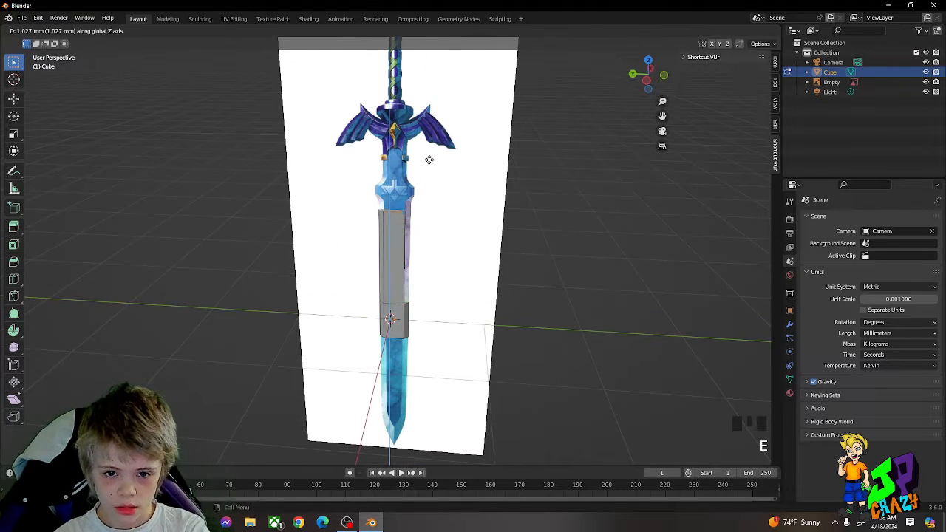
right_click(431, 153)
scroll(431, 238, up, 4)
middle_drag(430, 238, 452, 311)
ctrl+scroll(445, 359, up, 2)
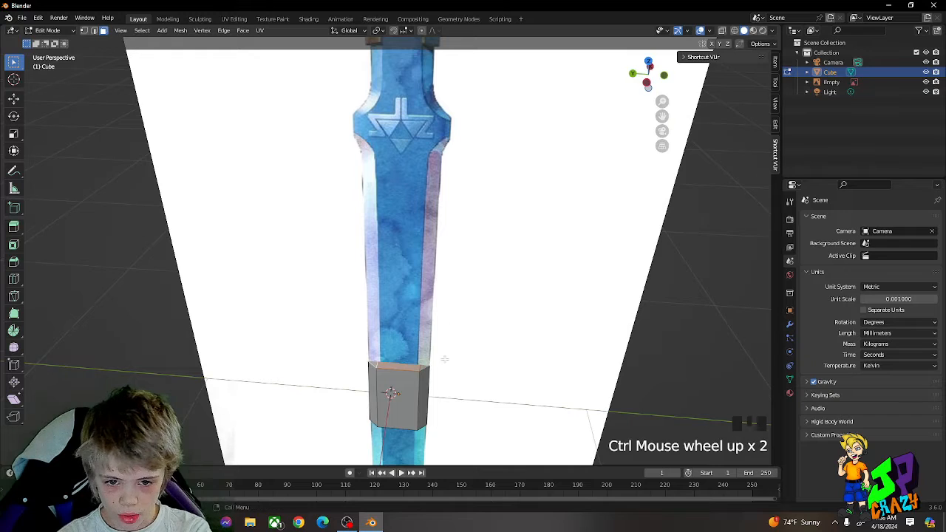
middle_drag(445, 359, 422, 273)
shift+click(421, 368)
key(g)
right_click(422, 240)
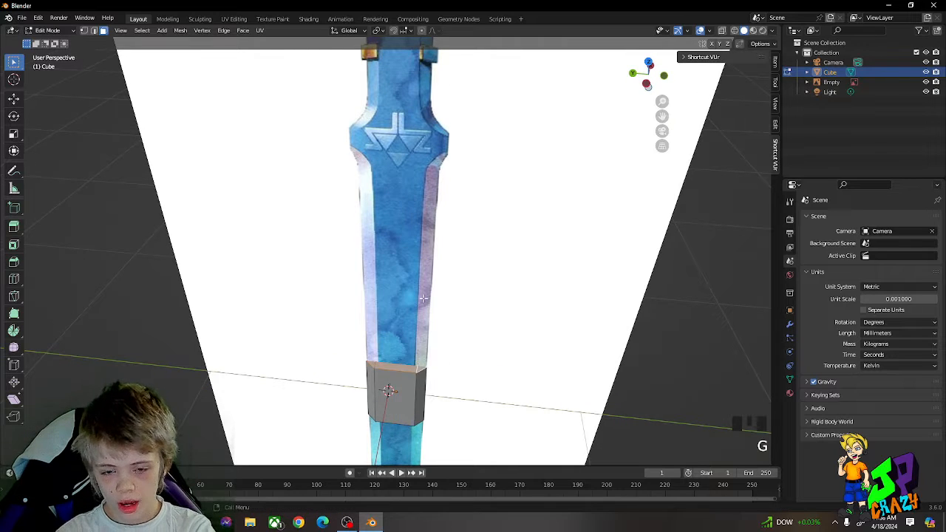
Step: Extrude the top faces upward along Z to the base of the blue collar and fine-tune their height
mouse_move(433, 325)
middle_down()
mouse_move(425, 258)
mouse_move(418, 334)
middle_up()
scroll(426, 260, down, 1)
scroll(426, 257, down, 1)
scroll(417, 334, up, 3)
middle_drag(369, 382, 403, 324)
scroll(355, 374, up, 1)
shift+middle_drag(455, 292, 473, 363)
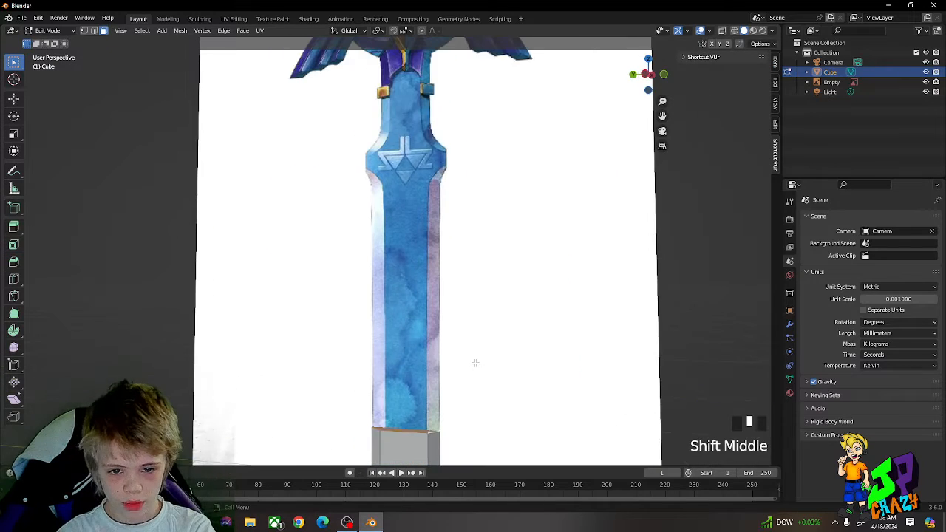
key(e)
scroll(474, 113, down, 4)
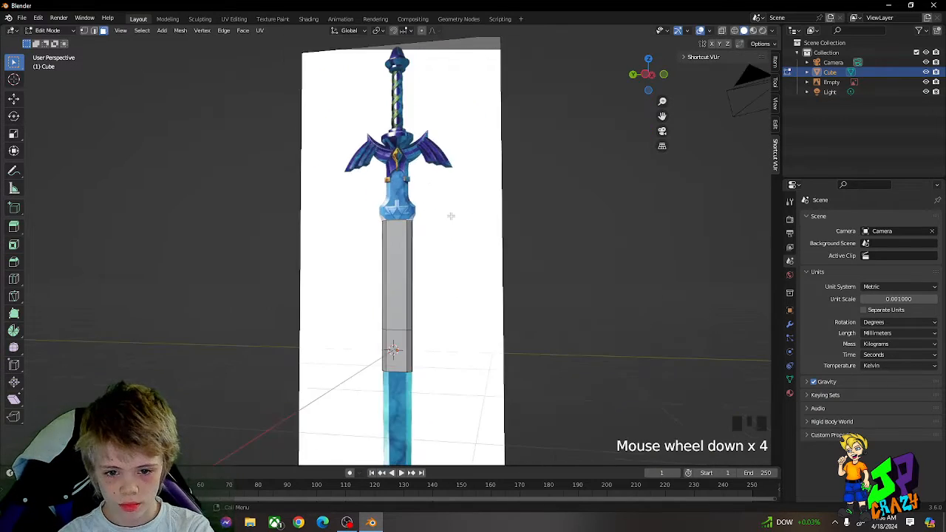
middle_drag(453, 215, 474, 215)
scroll(446, 251, up, 7)
key(g)
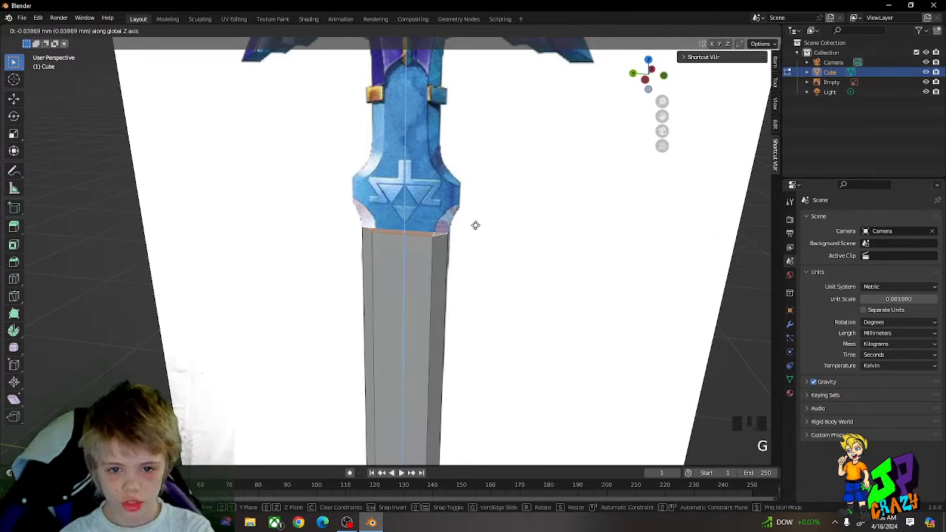
Step: Extrude the top faces in place, scale them outward and raise them along Z to flare out to the collar's widest point
key(e)
right_click(476, 219)
key(s)
click(509, 213)
key(g)
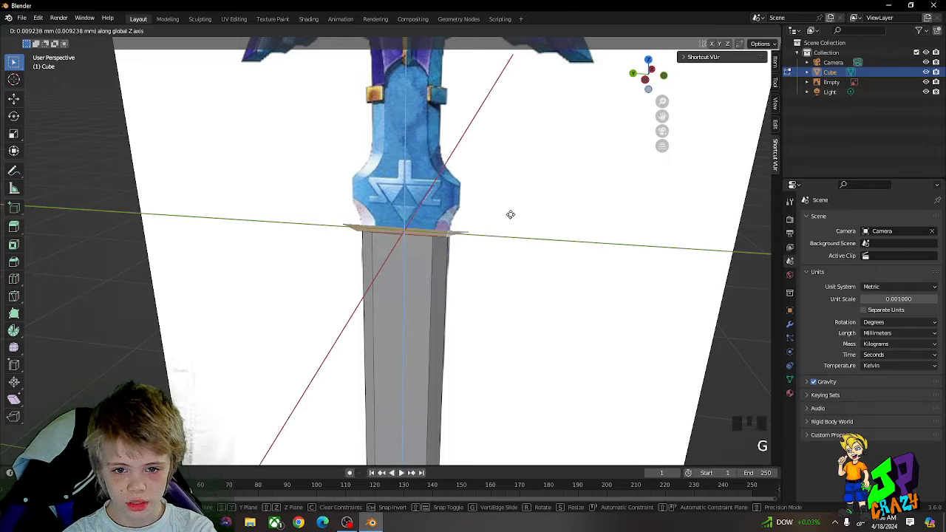
key(z)
click(503, 180)
key(s)
click(498, 177)
Step: Extrude the top faces upward twice, scaling them inward to taper the collar to the narrow neck above it
key(e)
middle_drag(498, 175, 498, 159)
click(498, 156)
key(s)
click(485, 155)
key(e)
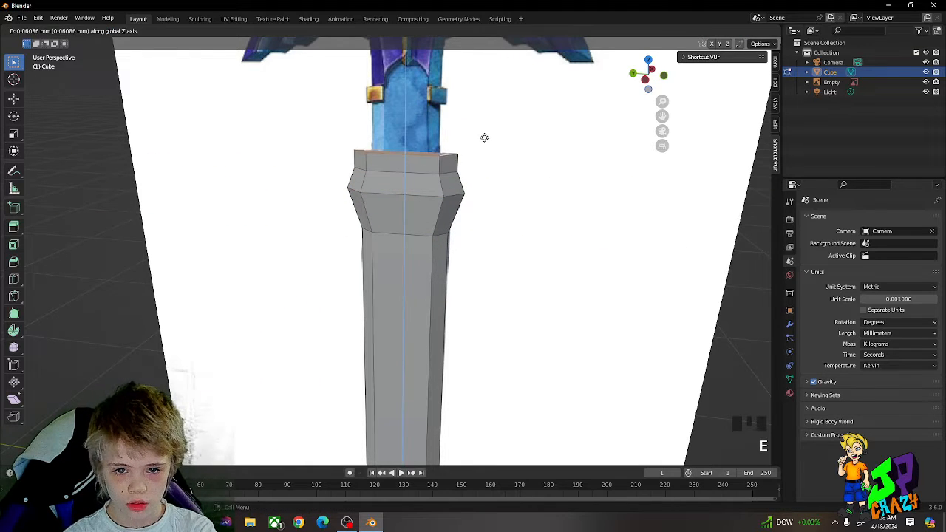
click(484, 137)
key(s)
click(457, 137)
Step: Extrude the narrowed top faces upward along Z to the gold gem in the sword's guard
scroll(455, 131, down, 3)
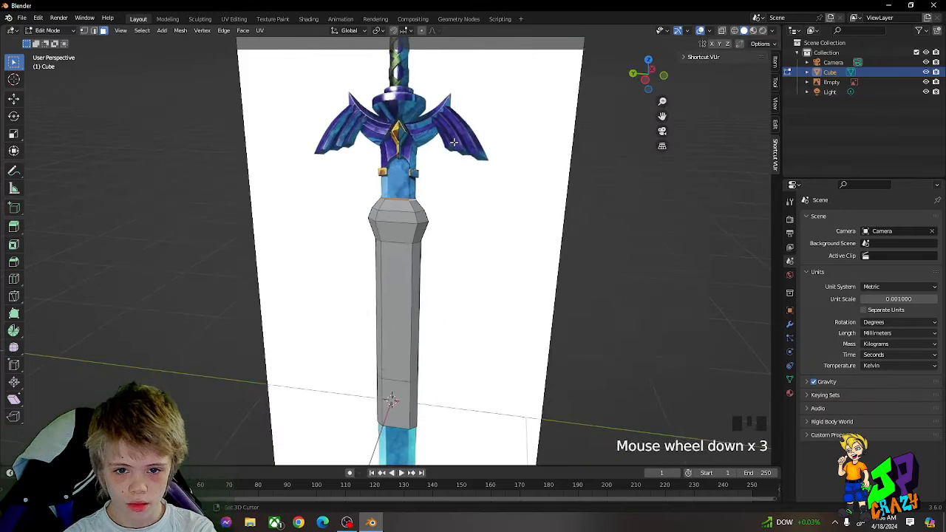
key(e)
click(453, 125)
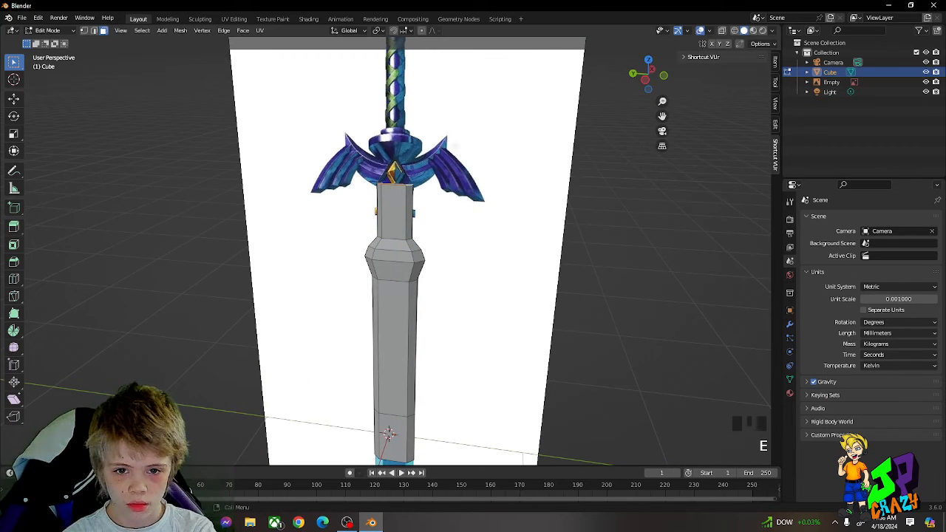
Step: Extrude the blade's bottom faces about 0.79 mm downward along Z and scale the end to match the blade's width
middle_drag(456, 145, 463, 92)
scroll(465, 226, down, 3)
middle_drag(453, 309, 424, 215)
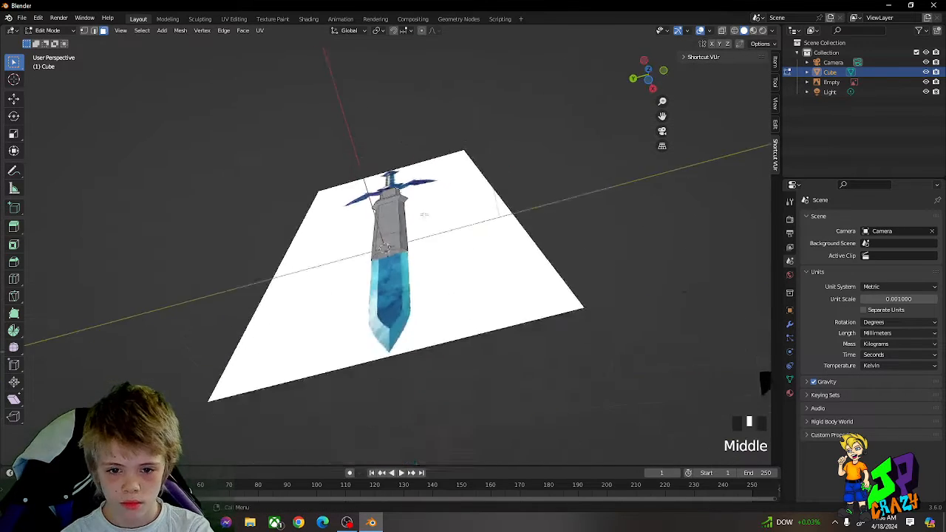
scroll(424, 216, up, 5)
click(386, 216)
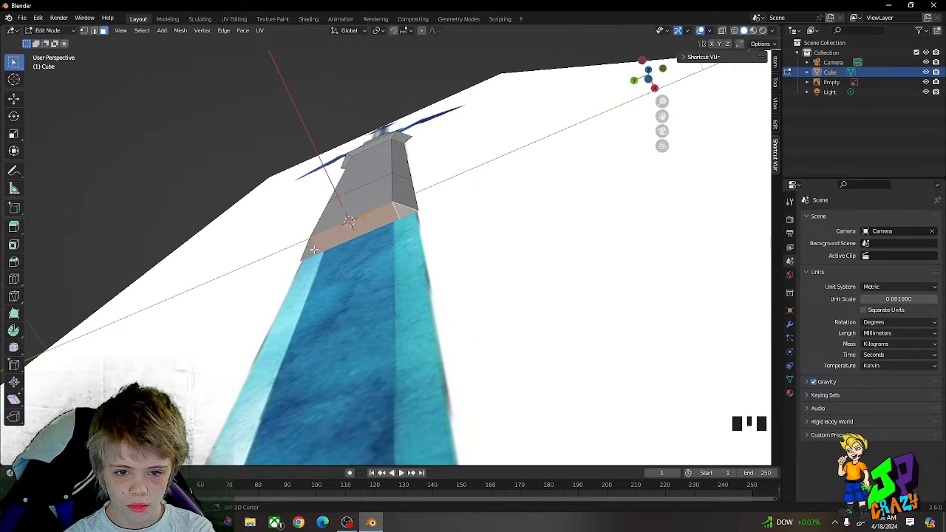
middle_drag(314, 249, 414, 242)
key(e)
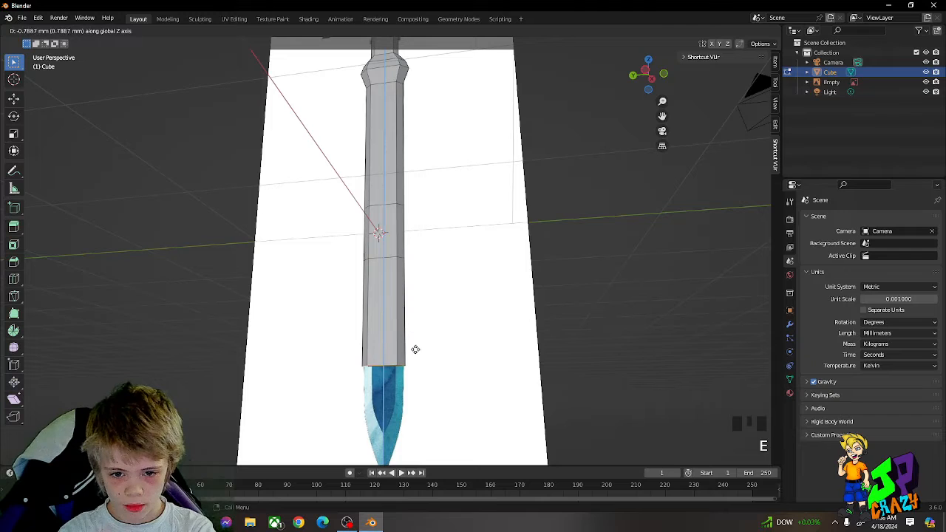
click(415, 349)
shift+middle_drag(417, 368, 429, 262)
scroll(424, 276, up, 1)
key(s)
click(422, 275)
Step: Extrude the blade's bottom faces about 0.6 mm downward along Z and scale the end inward toward the tip
key(e)
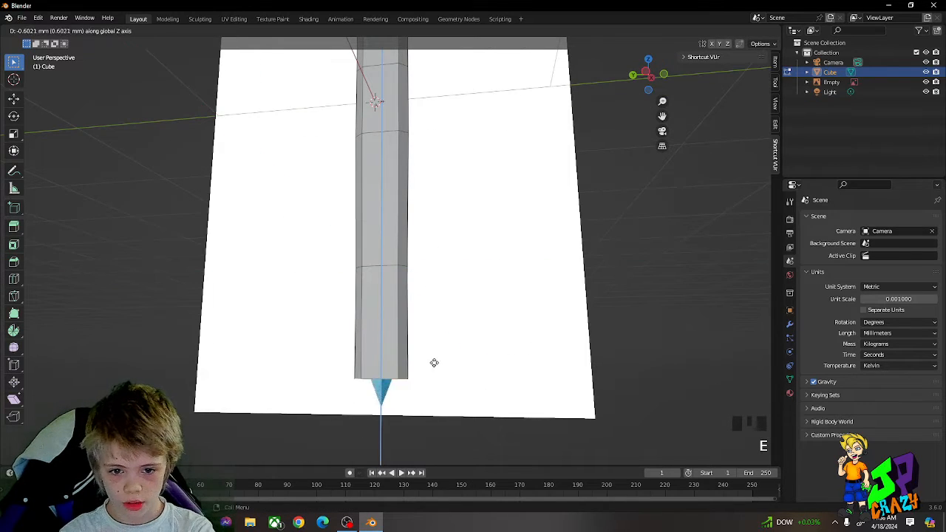
key(s)
key(s)
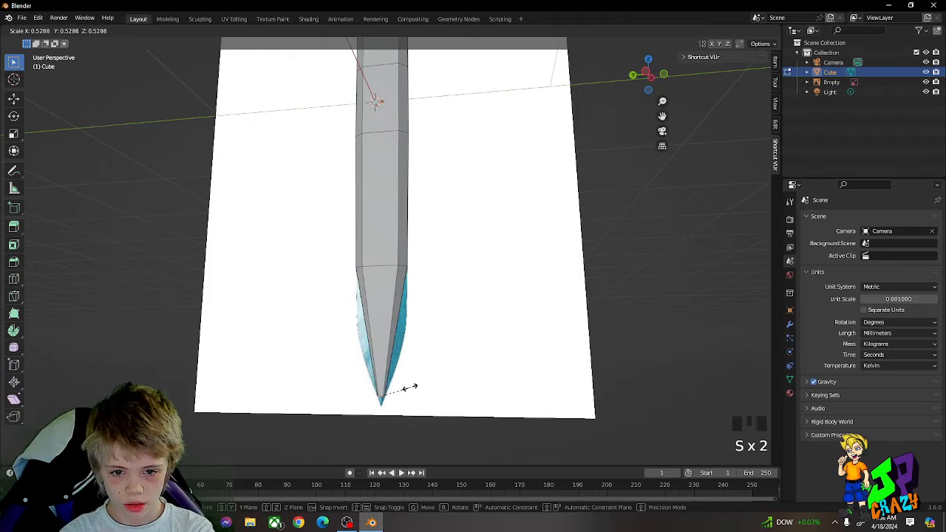
click(454, 385)
key(s)
click(494, 385)
Step: Raise the narrowed end faces to where the tip starts to taper and scale them out to the blade's width
key(g)
middle_drag(514, 385, 539, 347)
click(541, 333)
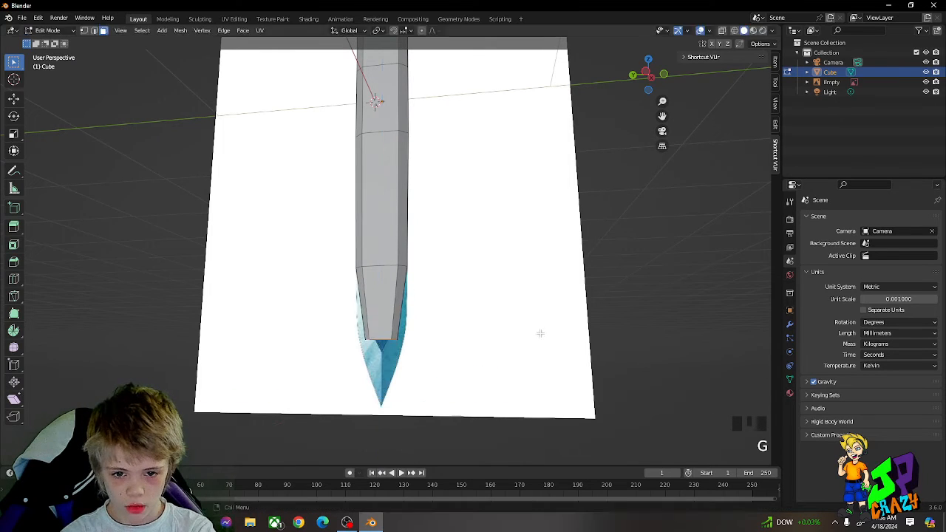
key(s)
click(621, 324)
Step: Extrude the end faces down again, scale them to a point, raise the point about 0.06 mm along Z and leave Edit Mode
key(e)
click(575, 407)
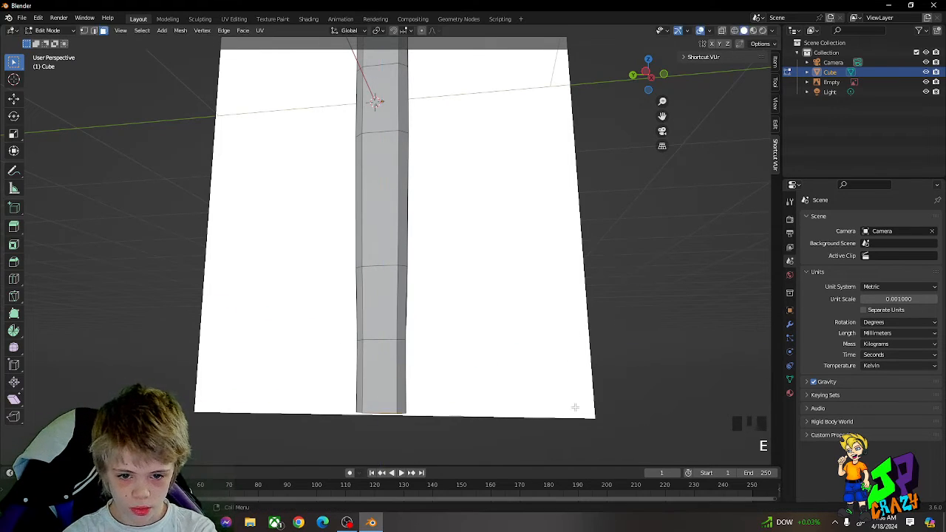
key(s)
click(406, 403)
key(g)
middle_drag(403, 401, 396, 396)
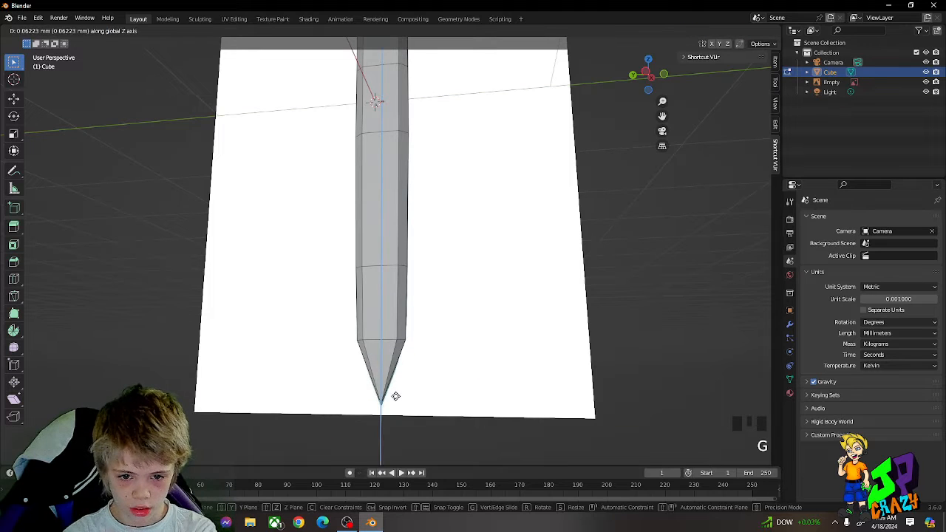
click(396, 399)
key(Tab)
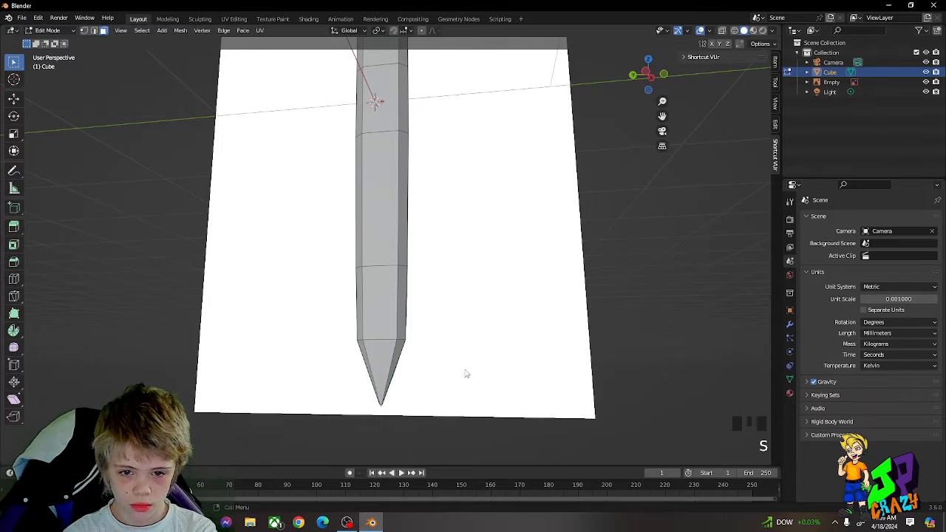
Step: Examine the finished blade and collar against the full reference sword and its guard
middle_drag(465, 372, 503, 232)
scroll(499, 234, up, 3)
scroll(499, 229, down, 4)
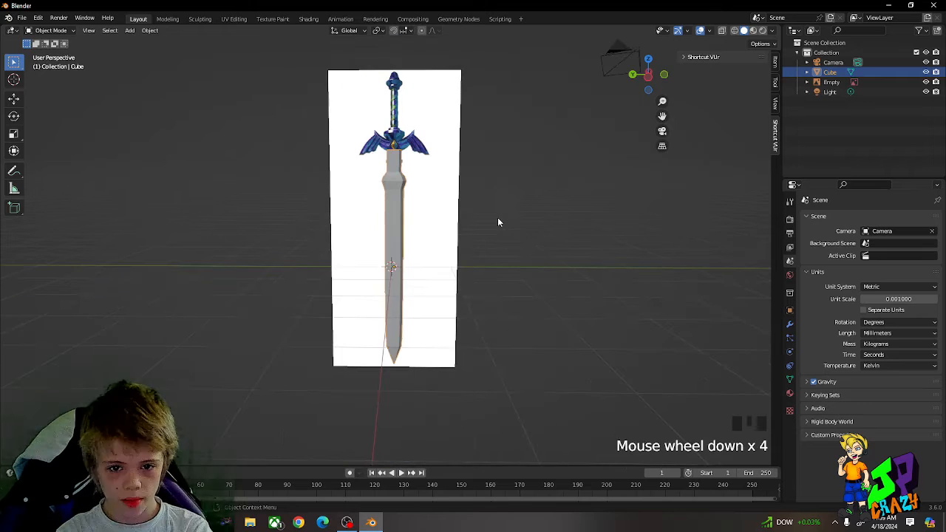
key(r)
key(r)
key(Escape)
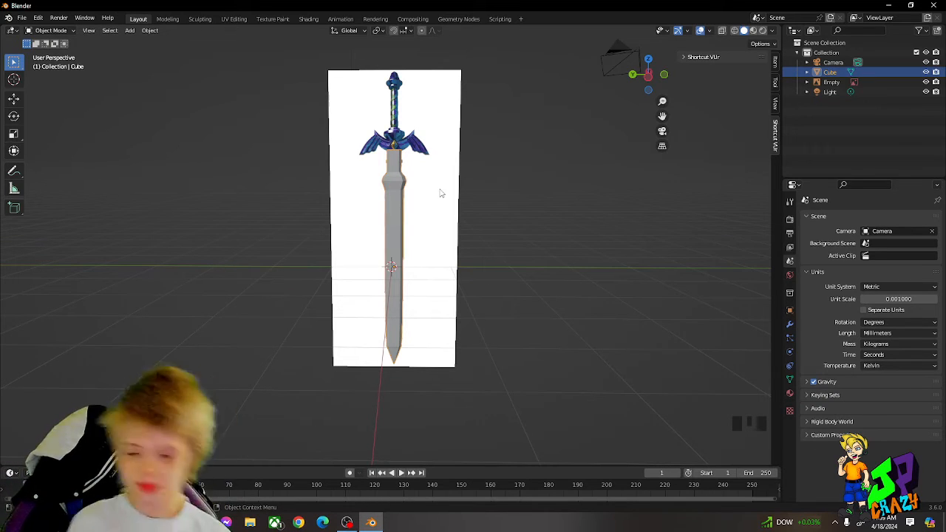
click(558, 186)
scroll(545, 178, up, 4)
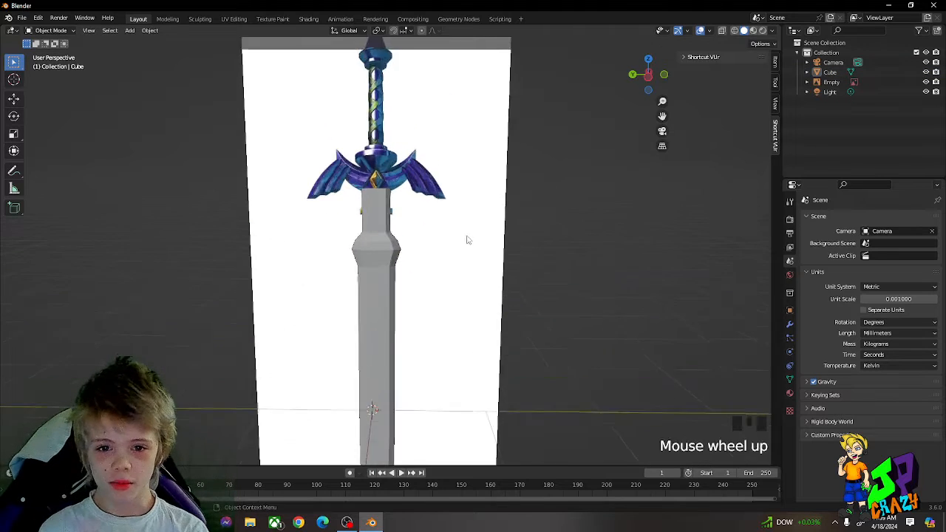
middle_drag(467, 239, 337, 198)
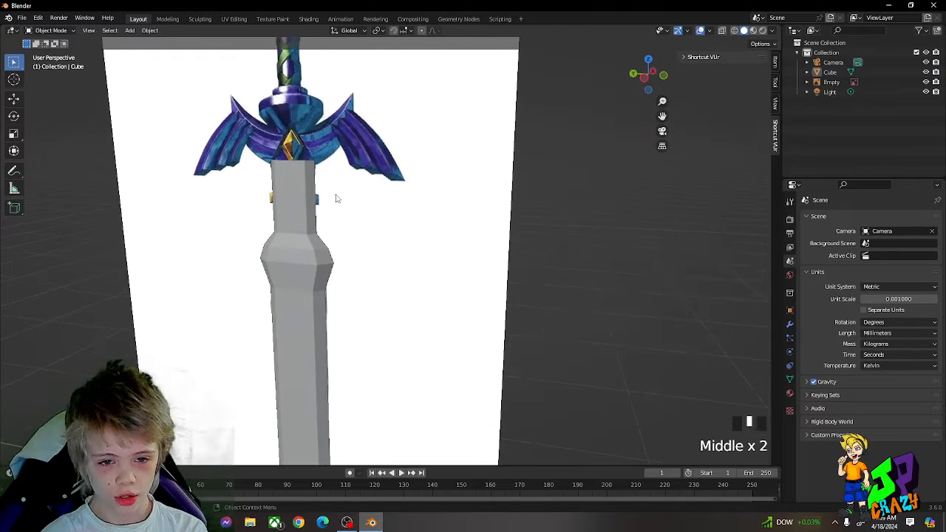
scroll(312, 197, down, 2)
click(475, 195)
scroll(473, 206, down, 4)
Step: Add a new cube mesh and move it up along Z to the height of the sword's guard
key(shift+a)
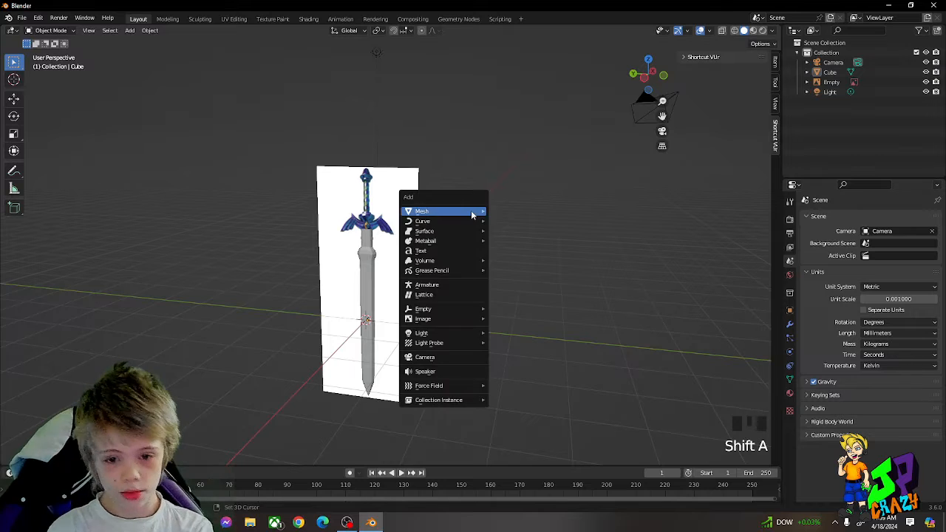
mouse_move(471, 210)
click(501, 220)
key(g)
key(z)
click(479, 184)
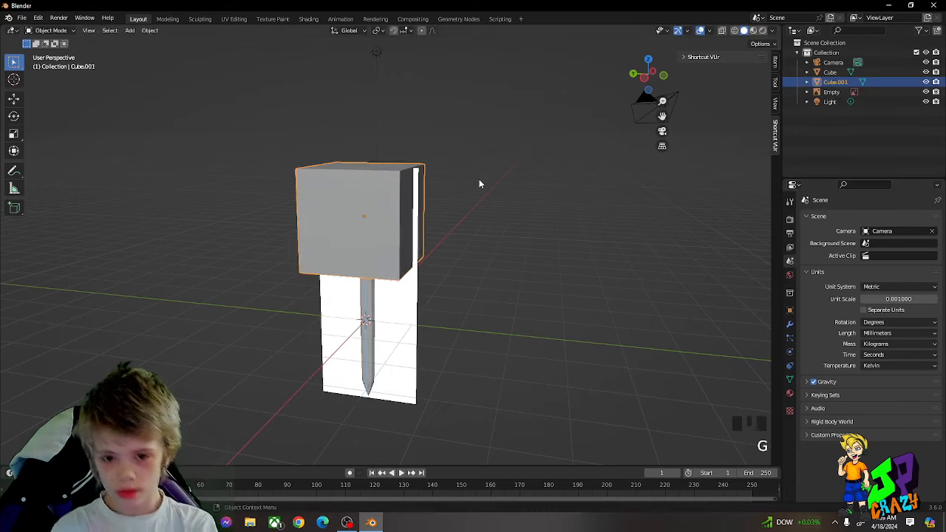
Step: Scale the new cube down and shift it about 0.03 mm along negative Y over the guard's centre in the right orthographic view
scroll(654, 275, up, 4)
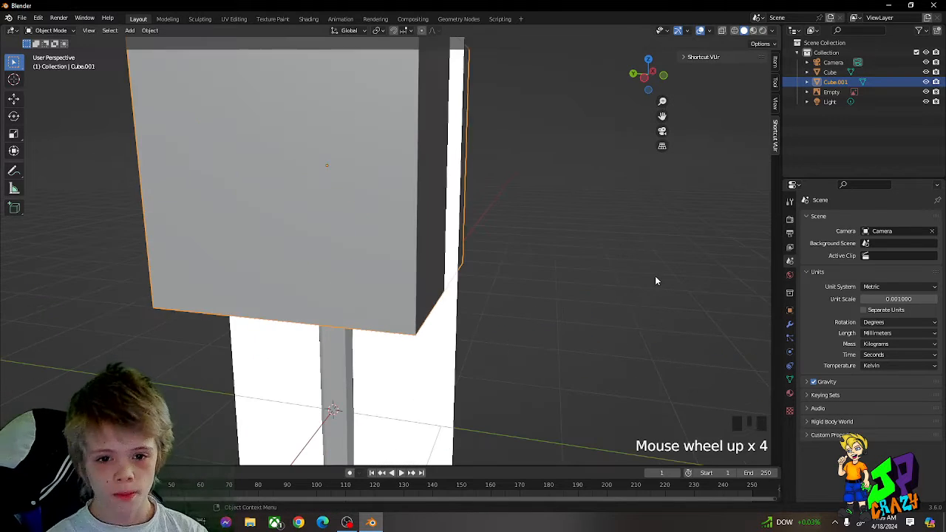
key(KP_5)
scroll(369, 185, up, 2)
middle_drag(369, 185, 476, 195)
key(KP_1)
key(KP_3)
key(g)
key(y)
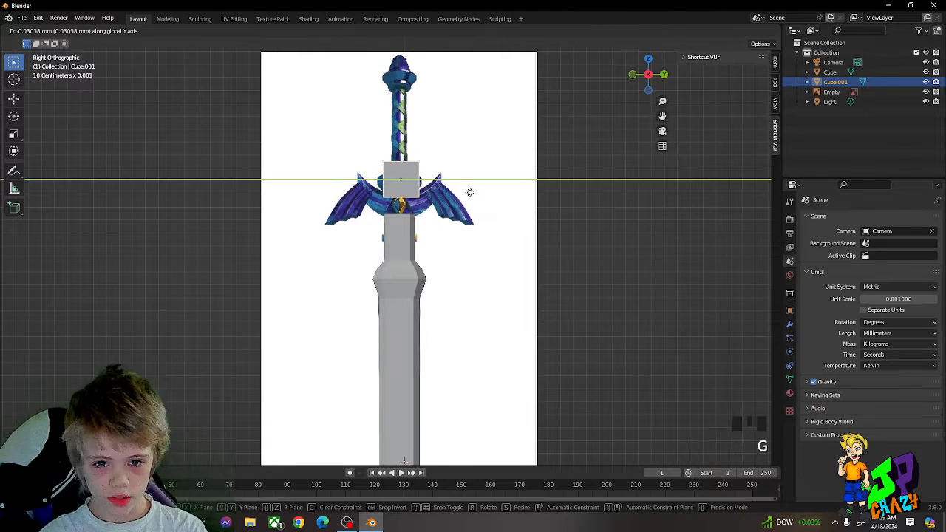
click(468, 192)
Step: Scale the small cube to roughly the collar's width and lower it about 0.16 mm along Z onto the collar's top
key(s)
click(452, 188)
scroll(454, 192, up, 3)
key(g)
key(z)
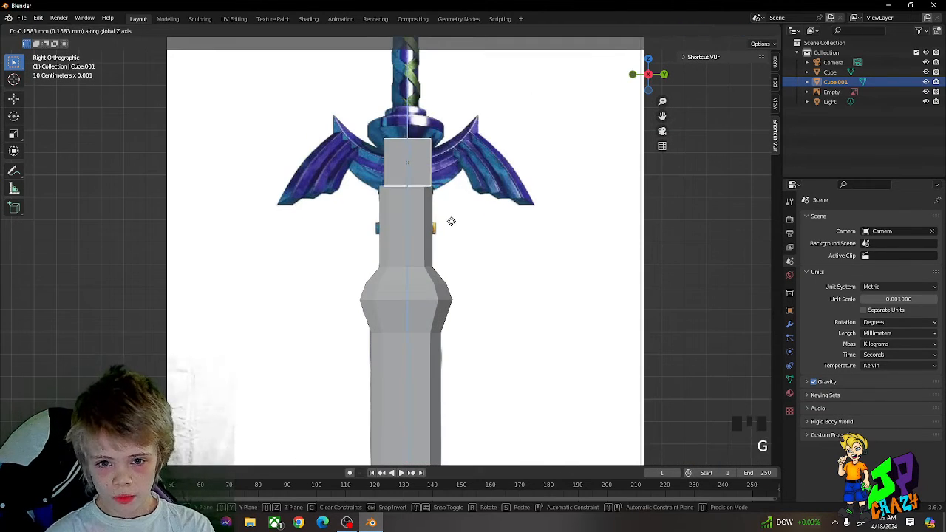
click(449, 220)
key(KP_3)
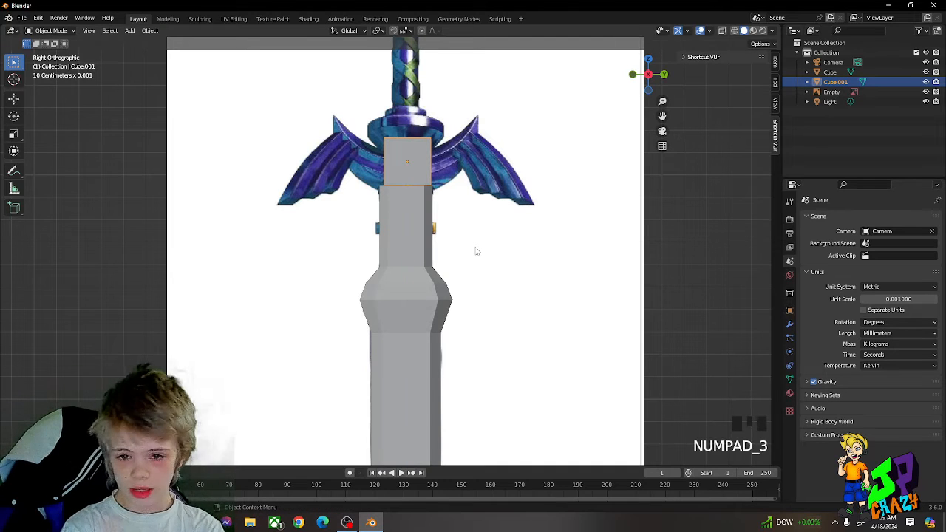
key(KP_1)
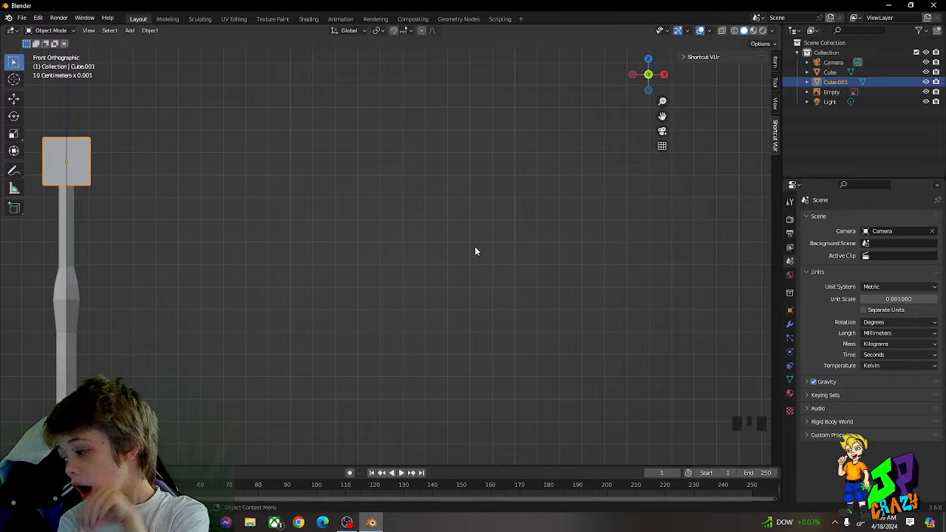
key(s)
key(y)
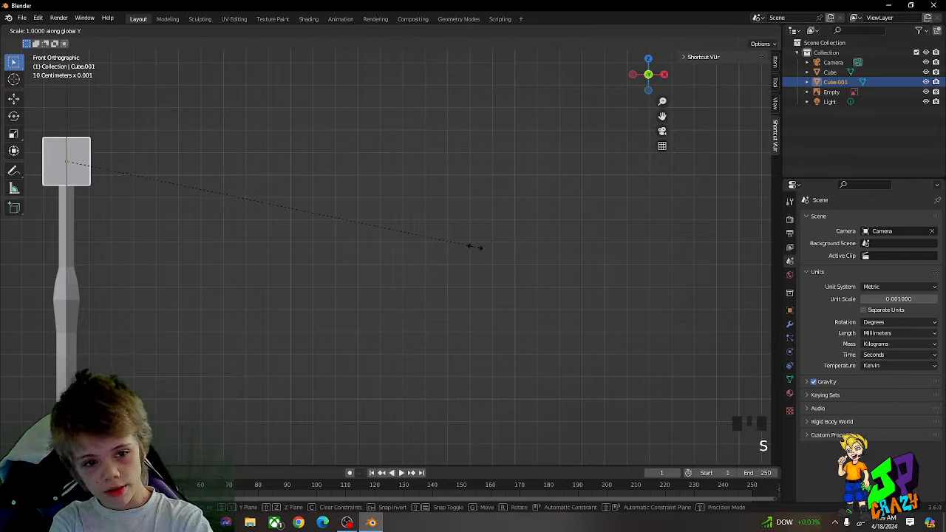
click(228, 244)
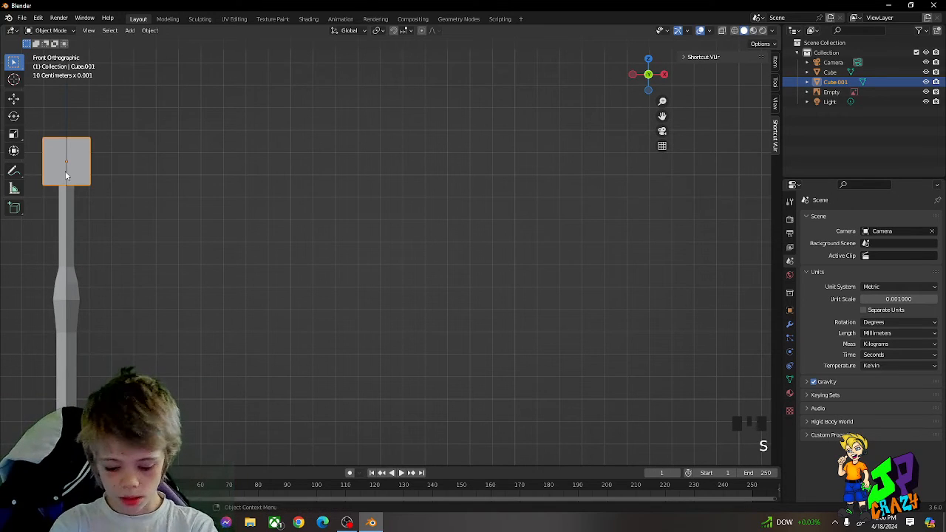
Step: Align the small cube with the sword's centre line along Y in the right orthographic view
key(KP_2)
key(KP_Enter)
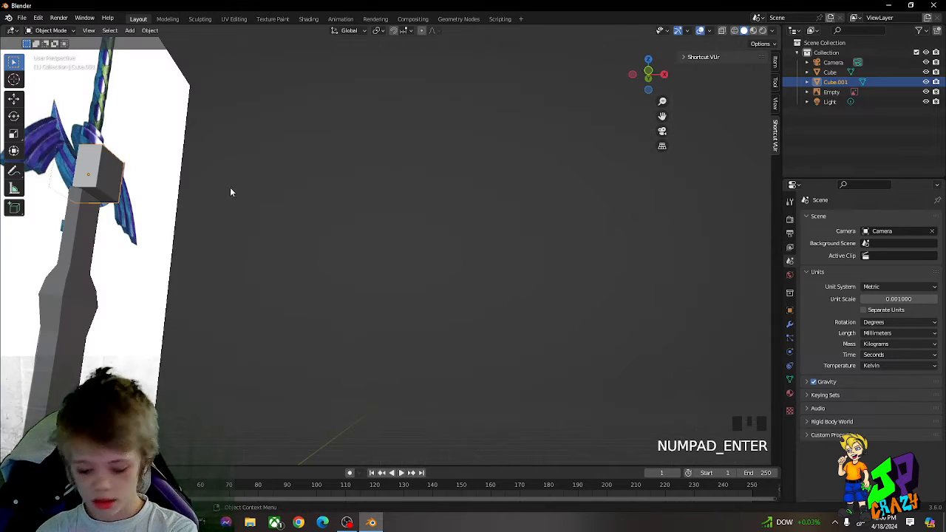
middle_drag(229, 188, 366, 213)
key(KP_3)
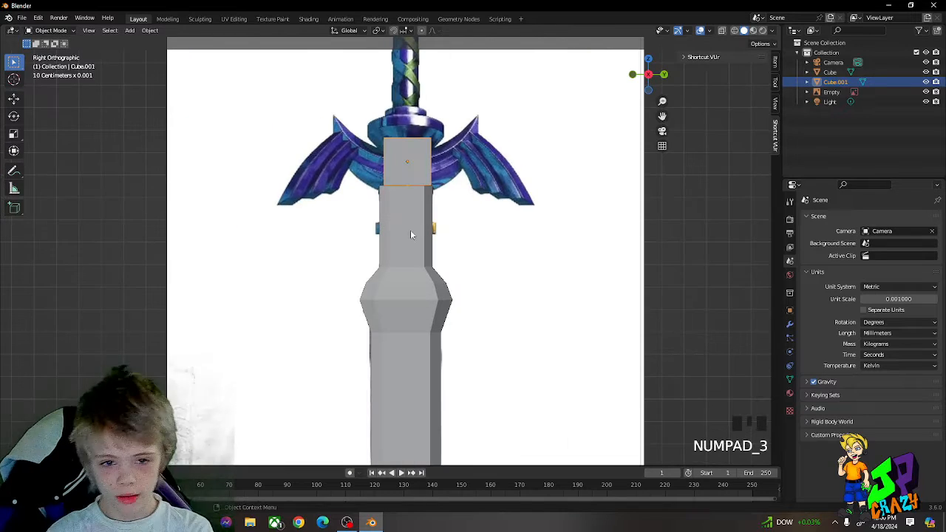
middle_drag(466, 216, 471, 191)
key(KP_Enter)
key(KP_3)
scroll(475, 188, up, 2)
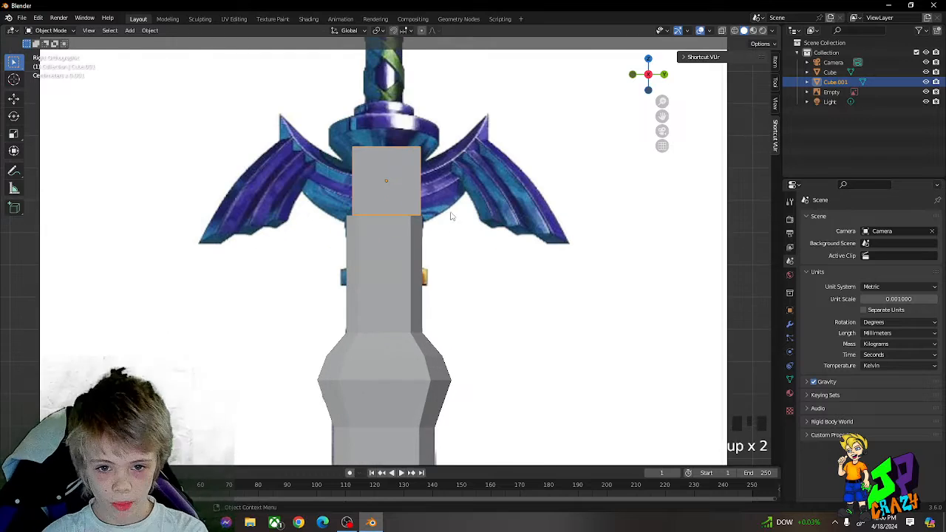
key(g)
key(y)
click(449, 203)
Step: Scale the small cube down slightly and lower it over the gold gem at the guard's centre
shift+middle_drag(447, 214, 436, 253)
scroll(436, 253, up, 2)
key(s)
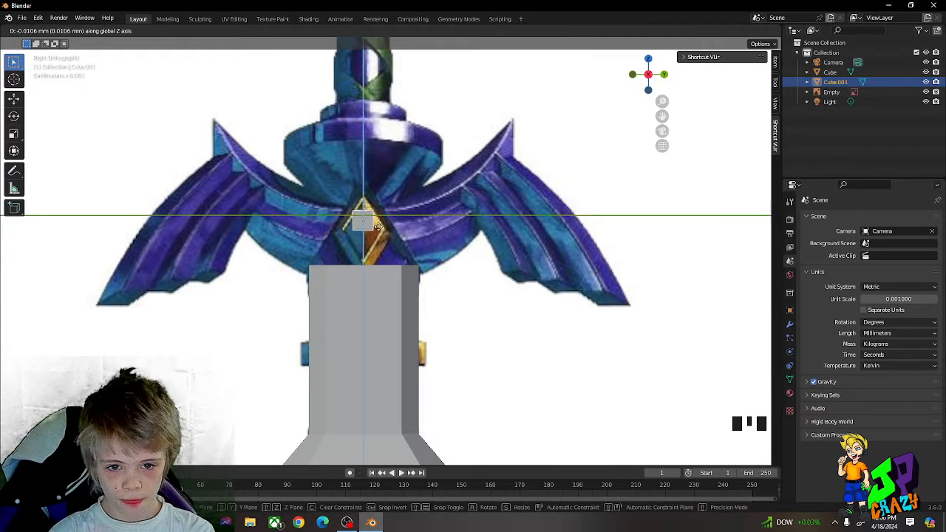
click(428, 240)
scroll(428, 240, down, 1)
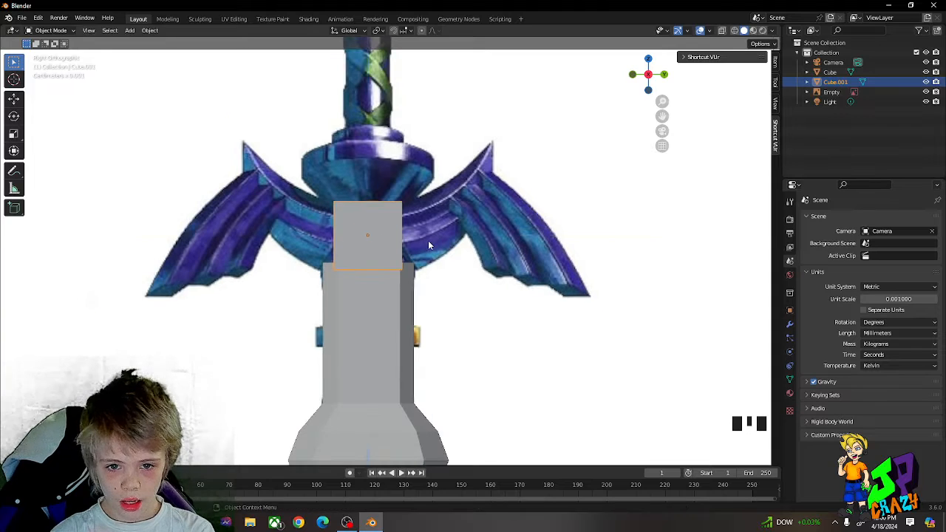
Step: Move the small cube up along Z to the purple ring between the guard and the grip
key(g)
key(z)
click(431, 177)
shift+middle_drag(430, 179, 430, 279)
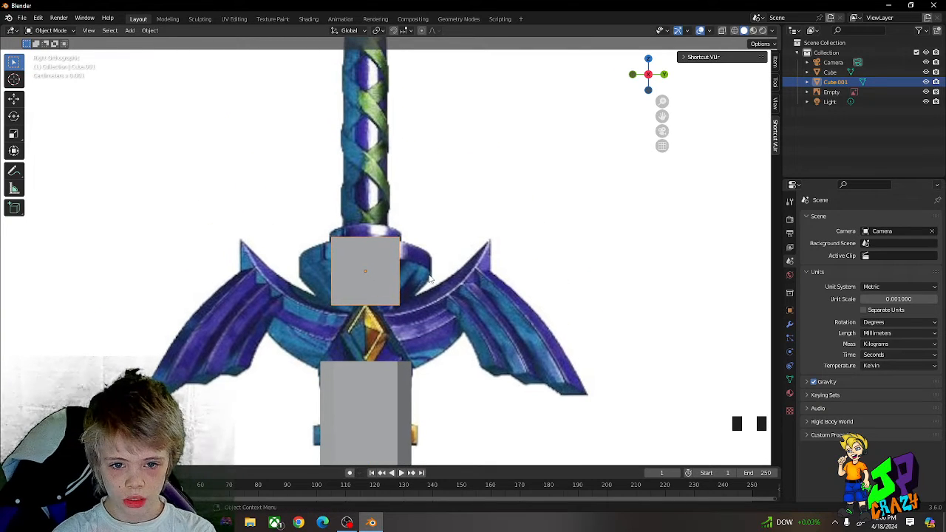
key(g)
key(z)
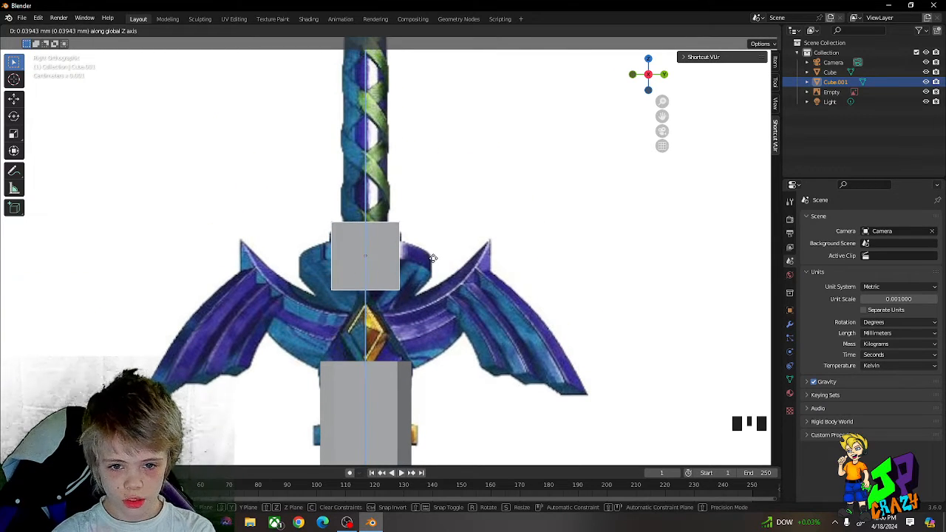
click(434, 259)
Step: Flatten the small cube by raising its bottom face about 0.11 mm along Z, and give it a level 2 Subdivision Surface
key(Tab)
middle_drag(433, 262, 463, 200)
click(559, 237)
click(427, 165)
middle_drag(427, 164, 445, 192)
key(g)
middle_drag(446, 192, 444, 177)
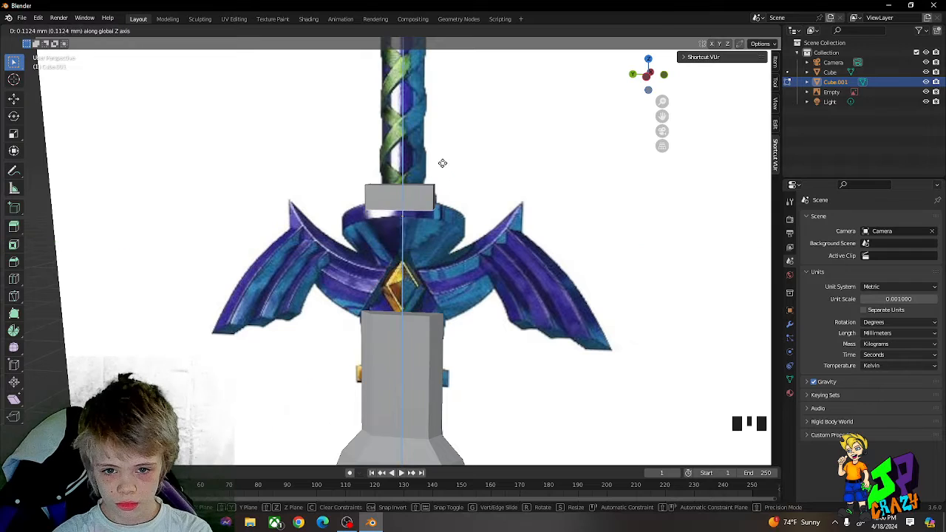
click(442, 164)
key(Tab)
key(ctrl+2)
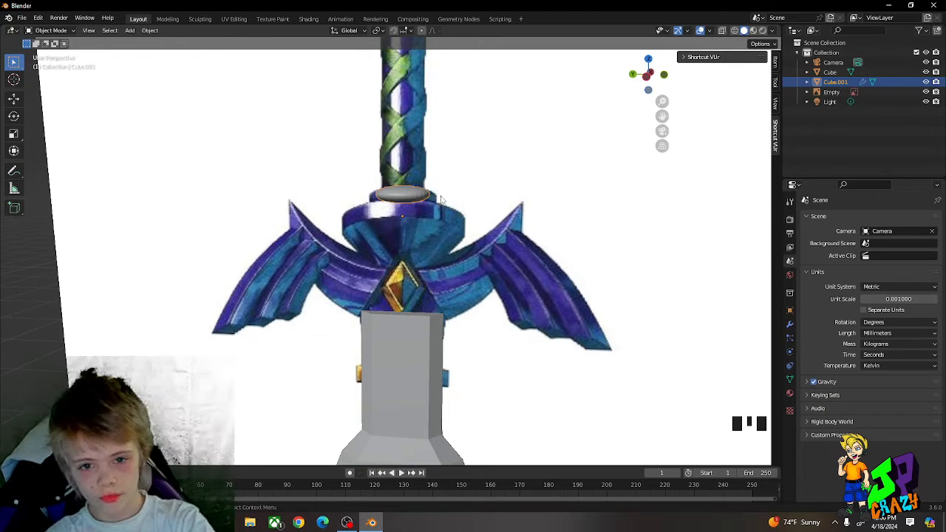
Step: Extrude the flattened piece's bottom face downward and scale it outward to about 1.92 times its size
middle_drag(429, 190, 411, 200)
key(Tab)
key(e)
click(408, 179)
key(s)
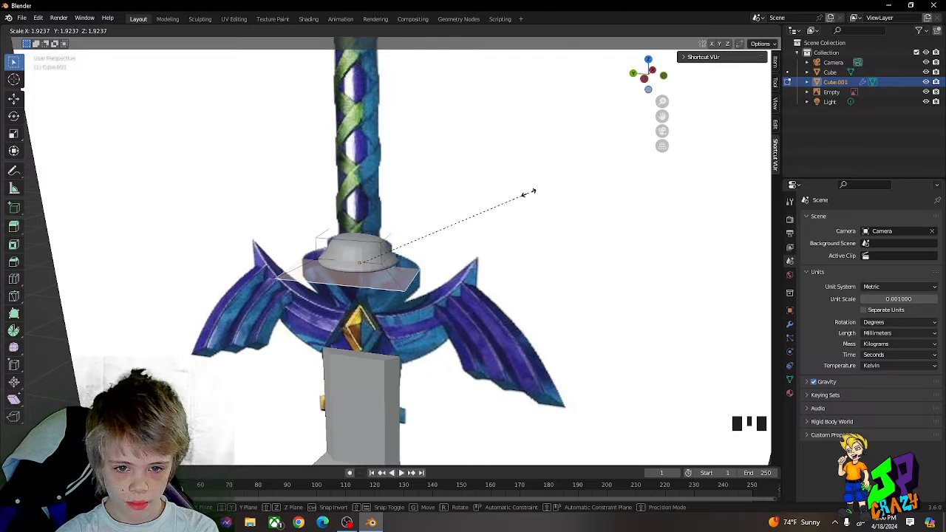
click(529, 194)
Step: Maximize the 3D viewport and switch its shading to Material Preview
scroll(441, 256, up, 1)
key(ctrl+space)
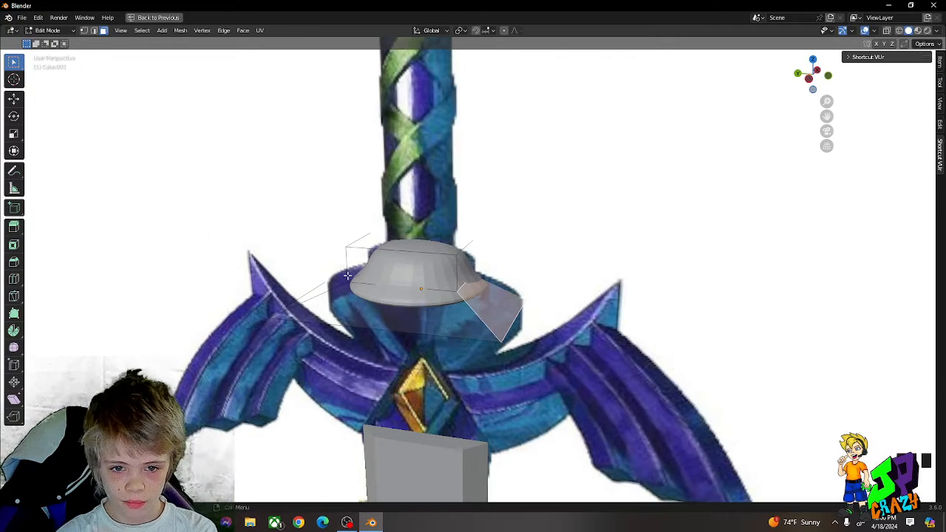
scroll(400, 295, down, 5)
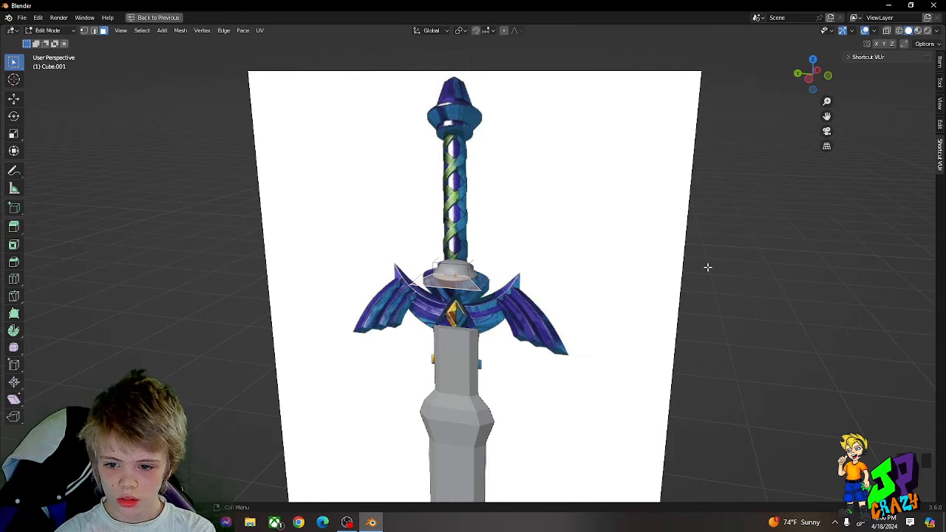
scroll(264, 429, down, 3)
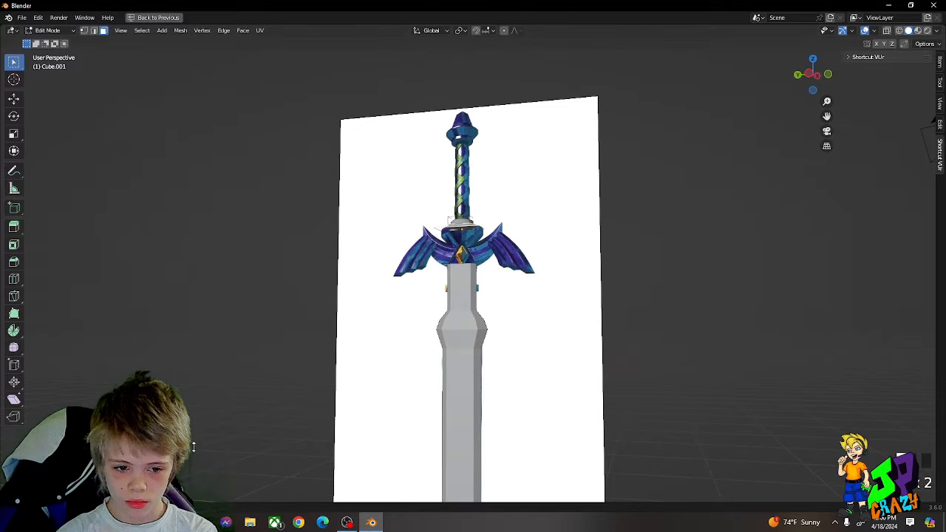
key(z)
click(229, 461)
right_click(237, 452)
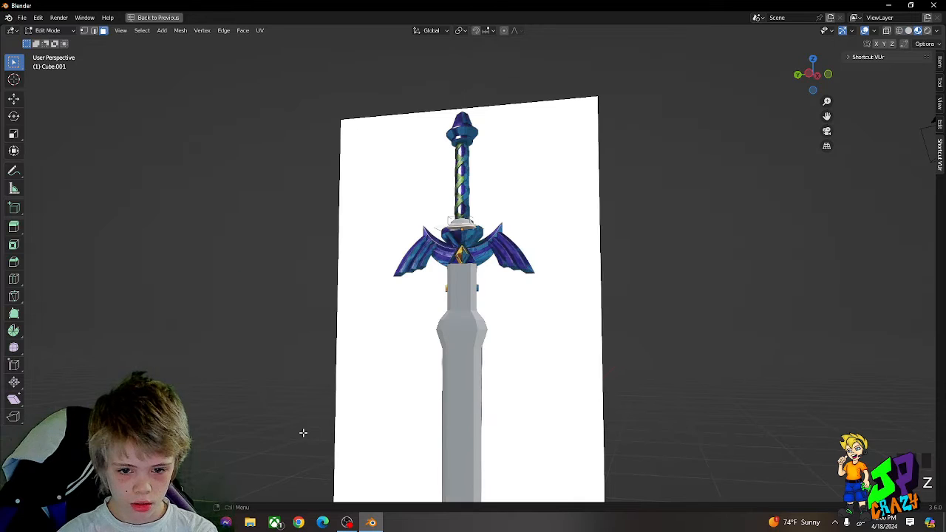
click(910, 34)
click(919, 34)
middle_drag(674, 162, 657, 201)
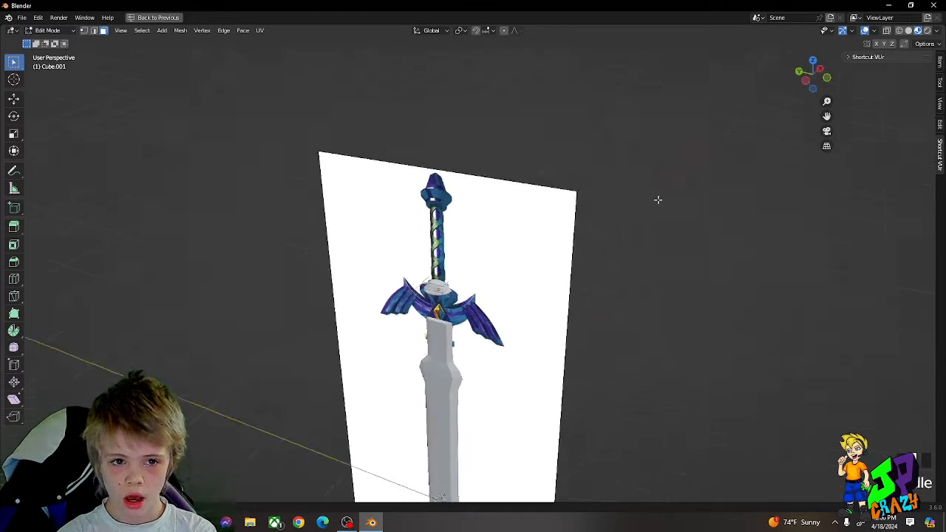
Step: Extrude the ring piece's flared bottom face into a wide disc and scale the new face along Z
scroll(657, 200, up, 5)
key(Tab)
Step: Scale the whole ring piece to fit the collar in the reference image
key(Tab)
click(406, 359)
click(410, 367)
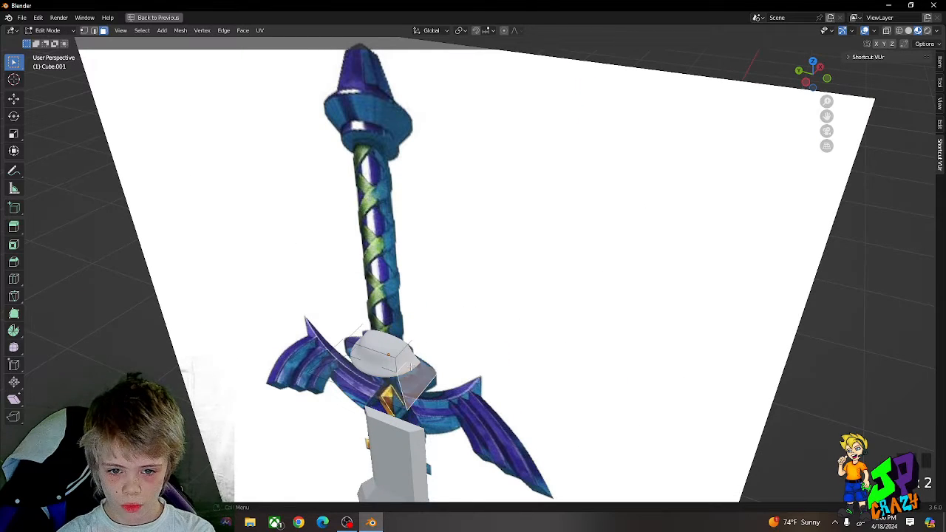
click(361, 362)
click(340, 357)
middle_drag(340, 357, 411, 171)
key(e)
click(316, 213)
key(s)
key(z)
click(290, 198)
Step: Extrude the ring piece's top and bottom faces in place so their subdivided edges become sharp
scroll(411, 218, up, 5)
click(426, 134)
key(e)
click(428, 135)
middle_drag(429, 135, 423, 357)
click(434, 425)
key(e)
click(437, 426)
middle_drag(437, 427, 456, 343)
key(Tab)
scroll(456, 343, down, 2)
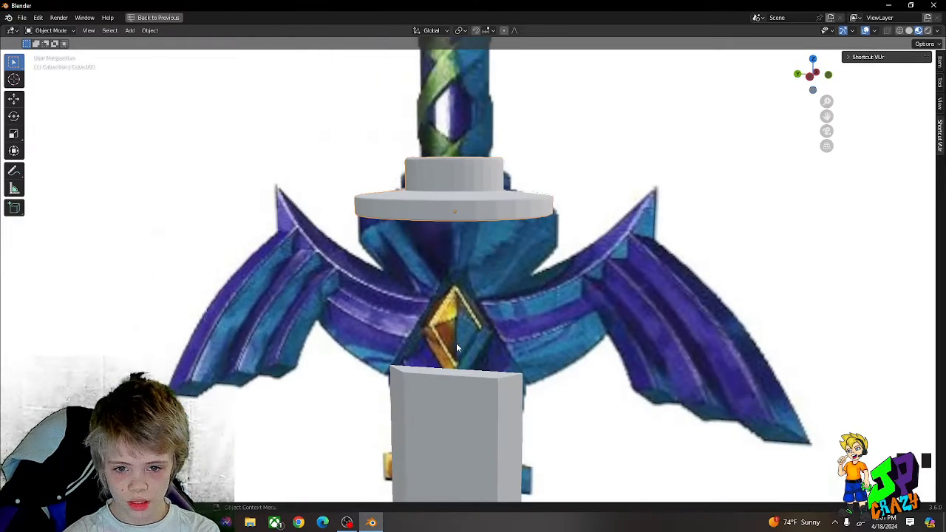
scroll(518, 257, down, 2)
key(s)
click(555, 219)
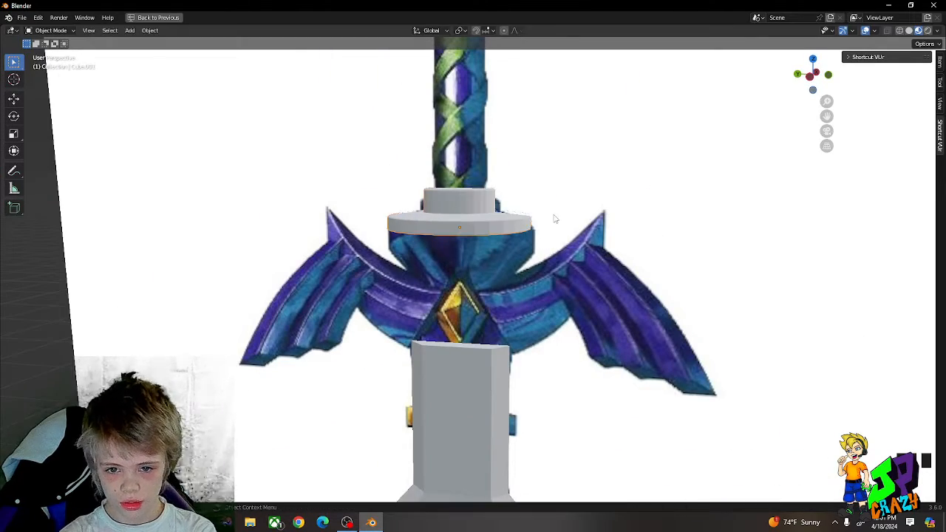
Step: Extrude the disc's bottom face down toward the guard's diamond, taper it inward, and re-extrude it in place to sharpen the rim
key(Tab)
middle_drag(560, 222, 507, 185)
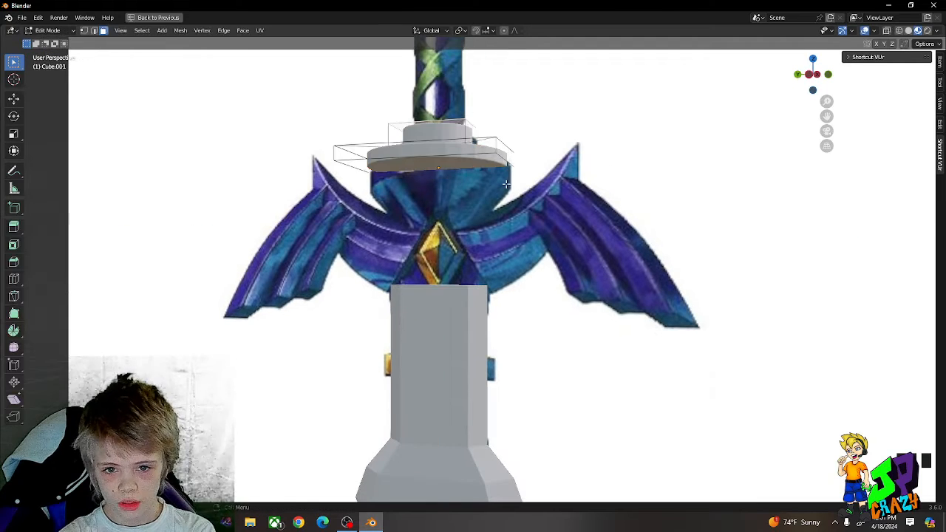
key(e)
click(524, 233)
key(s)
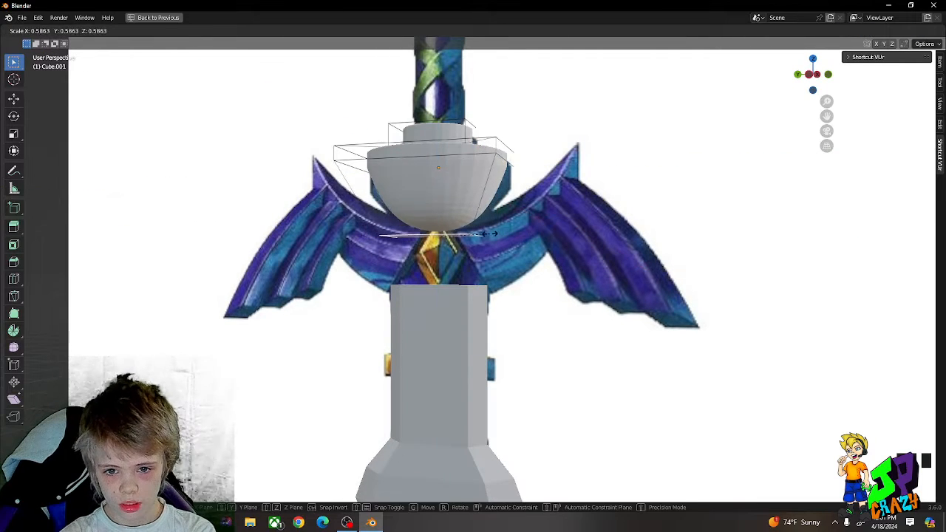
click(509, 233)
key(e)
click(508, 233)
Step: Scale the whole ring piece down and move it along Z to fit the guard's centre
key(Tab)
middle_drag(510, 234, 544, 230)
key(s)
right_click(528, 245)
key(g)
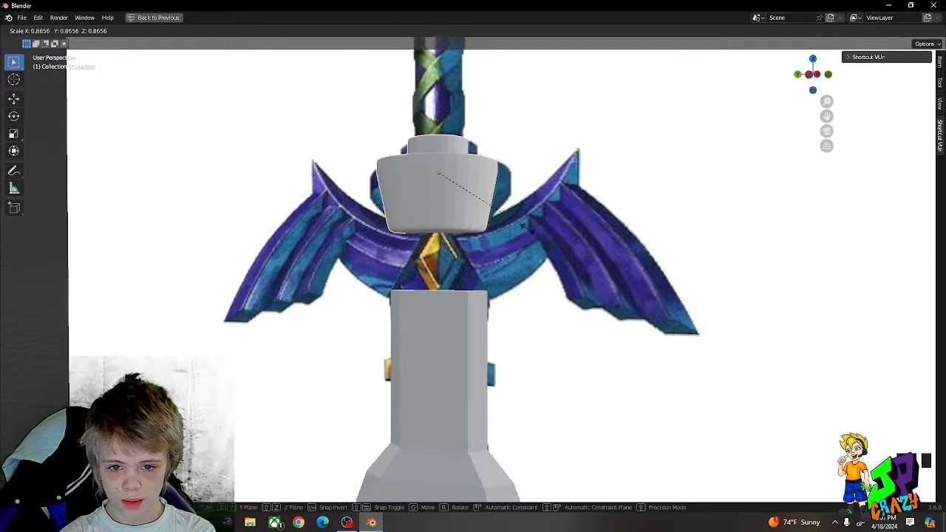
key(z)
click(527, 227)
Step: Add a cylinder mesh and raise it along Z to just above the ring piece at the grip's base
scroll(539, 226, down, 3)
scroll(532, 233, up, 4)
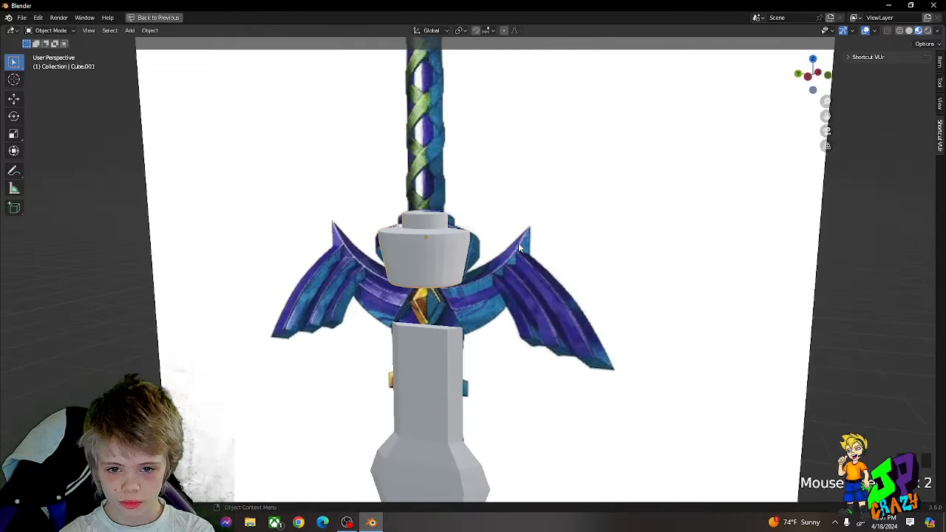
scroll(584, 277, down, 2)
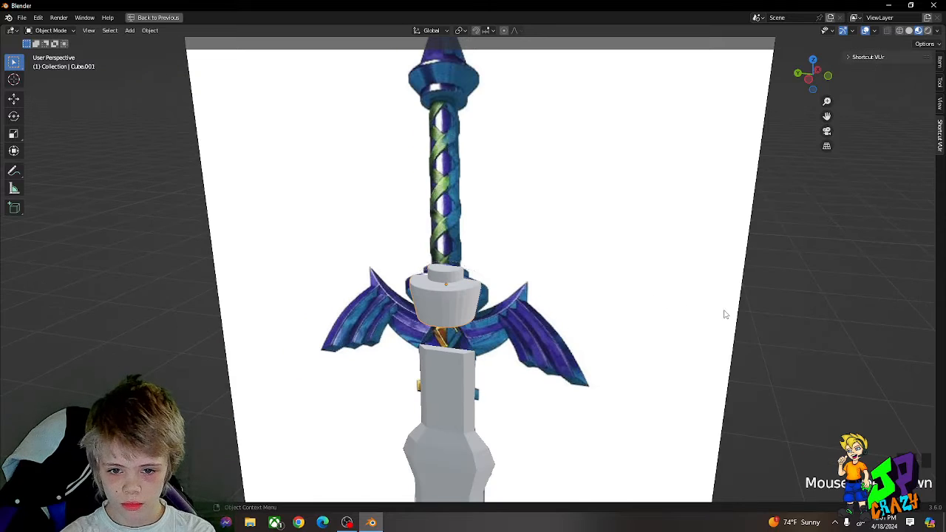
key(shift+a)
mouse_move(773, 312)
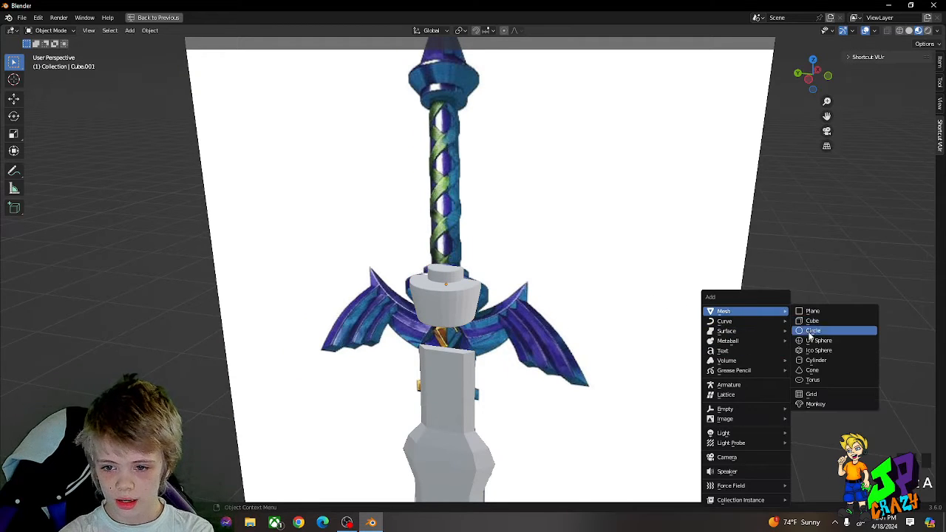
click(816, 361)
scroll(677, 352, down, 3)
key(g)
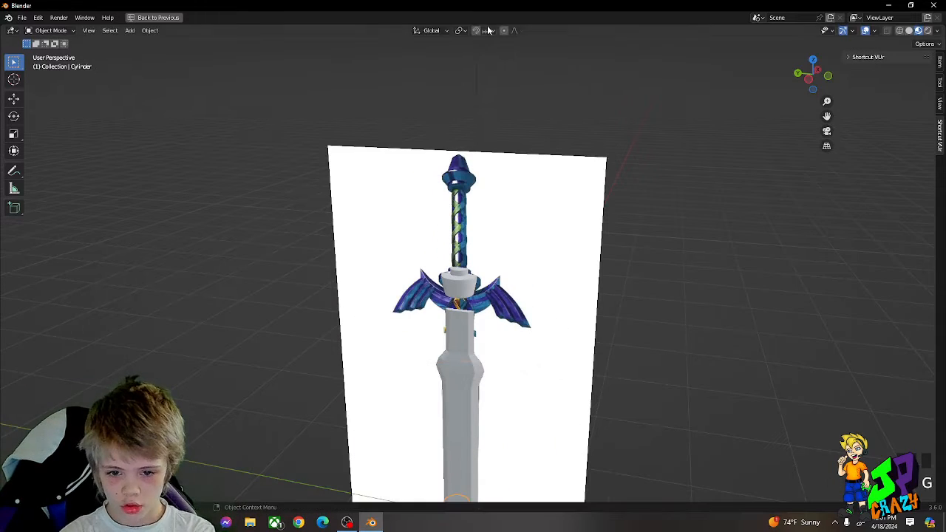
right_click(485, 136)
key(g)
middle_drag(560, 318, 556, 244)
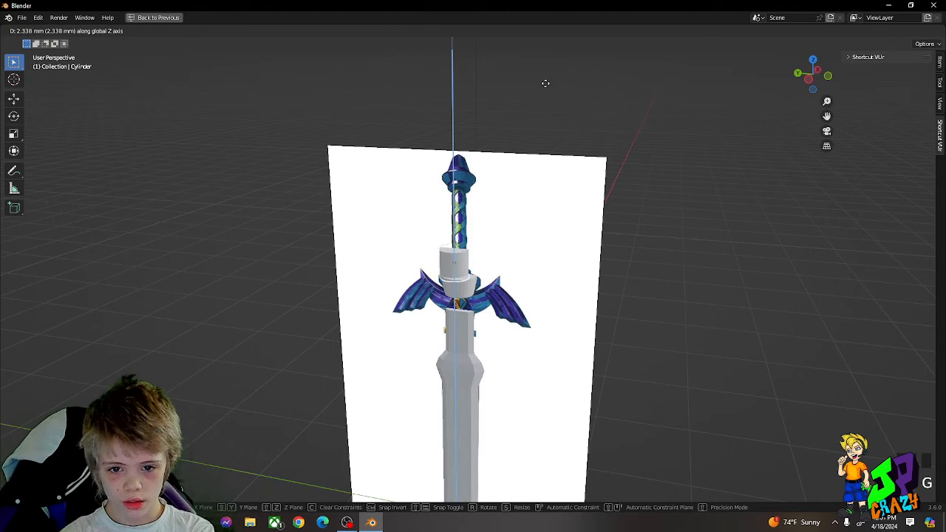
click(548, 83)
Step: Restore the full window layout and scale the cylinder down toward the reference grip's width
click(177, 20)
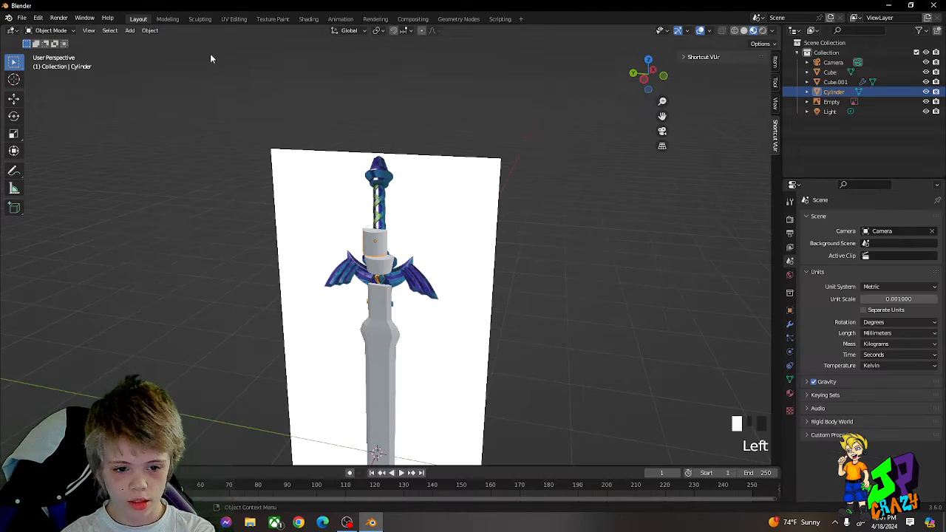
middle_click(395, 196)
scroll(399, 196, up, 3)
middle_drag(435, 185, 448, 220)
scroll(455, 199, up, 1)
scroll(450, 220, up, 4)
key(s)
click(447, 190)
key(s)
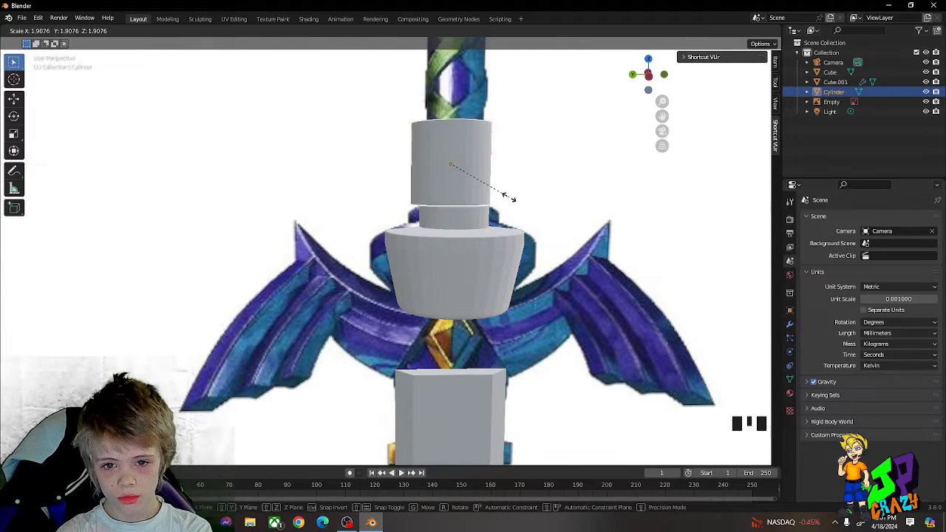
click(505, 197)
Step: Move the cylinder along Y to centre it on the grip and scale it down to the grip's width
key(g)
key(y)
middle_drag(505, 197, 391, 170)
click(504, 193)
key(s)
click(471, 181)
Step: Extrude the subdivided cylinder's end faces in place to sharpen their edges
key(Tab)
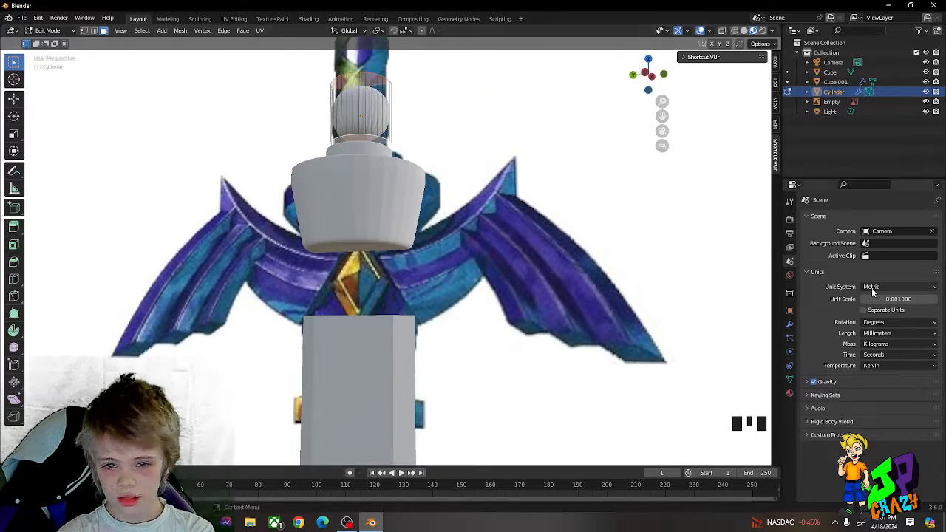
key(e)
click(638, 223)
key(Tab)
Step: Lower the cylinder into the ring piece's collar and rescale it to fit
scroll(639, 225, down, 2)
middle_drag(557, 184, 564, 205)
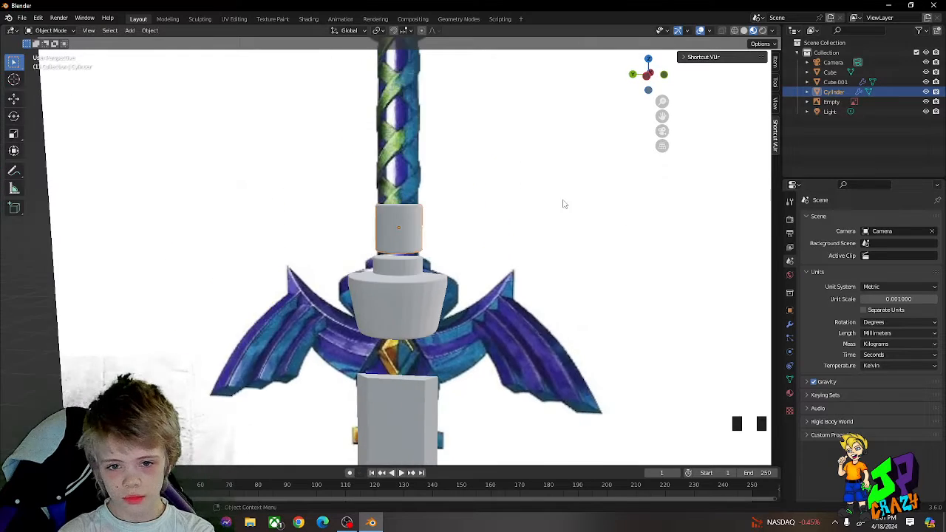
scroll(484, 194, up, 5)
middle_drag(422, 200, 398, 224)
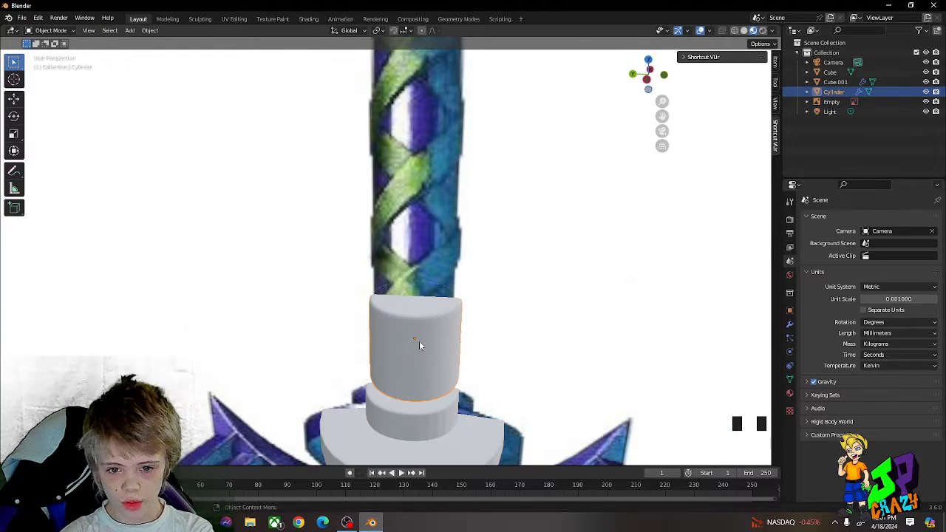
middle_drag(442, 305, 449, 256)
click(474, 182)
key(g)
middle_drag(473, 186, 466, 222)
click(466, 223)
key(s)
click(492, 226)
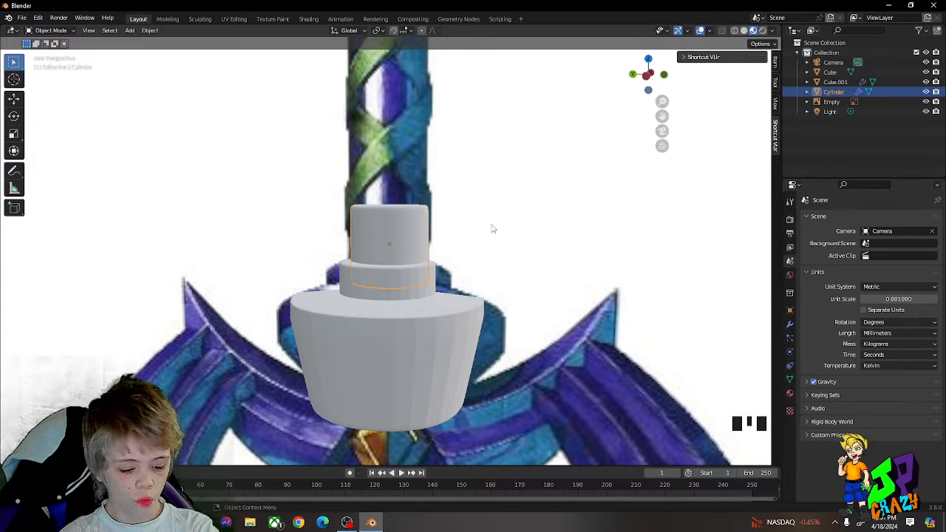
Step: Fine-tune the grip cylinder's position on the collar and scale it up about 1.03 times
click(433, 312)
click(411, 248)
key(g)
middle_drag(412, 247, 401, 315)
click(423, 244)
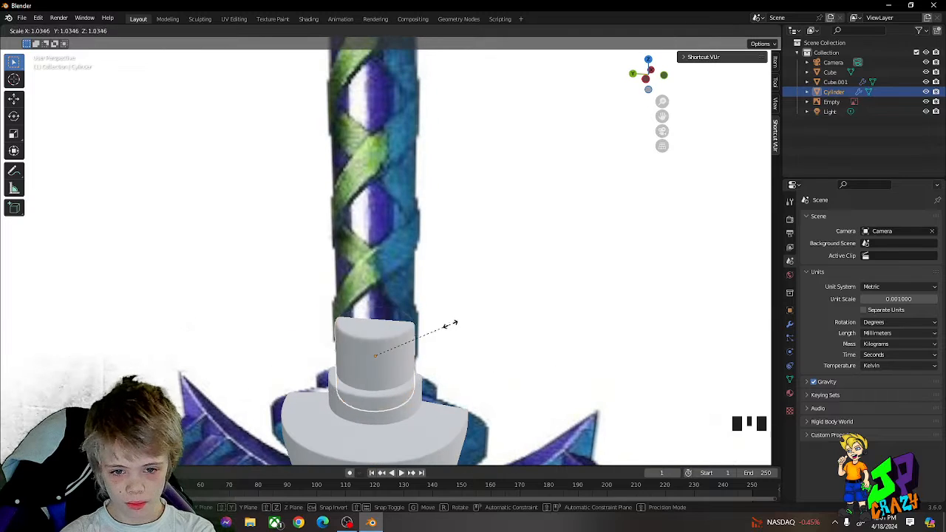
Step: Extrude the cylinder's top face up to the reference pommel to form the grip, and re-extrude it in place to sharpen the end
key(Tab)
scroll(420, 309, down, 3)
key(e)
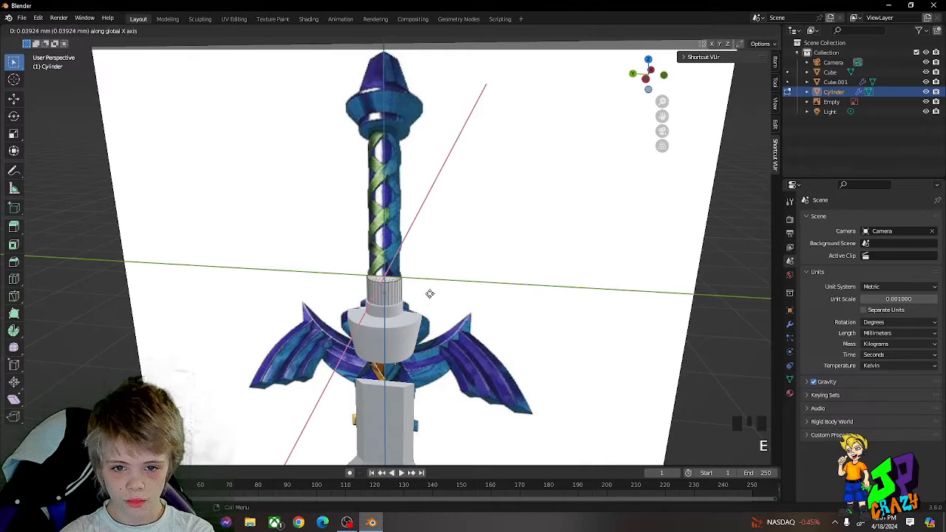
click(420, 148)
key(e)
click(422, 149)
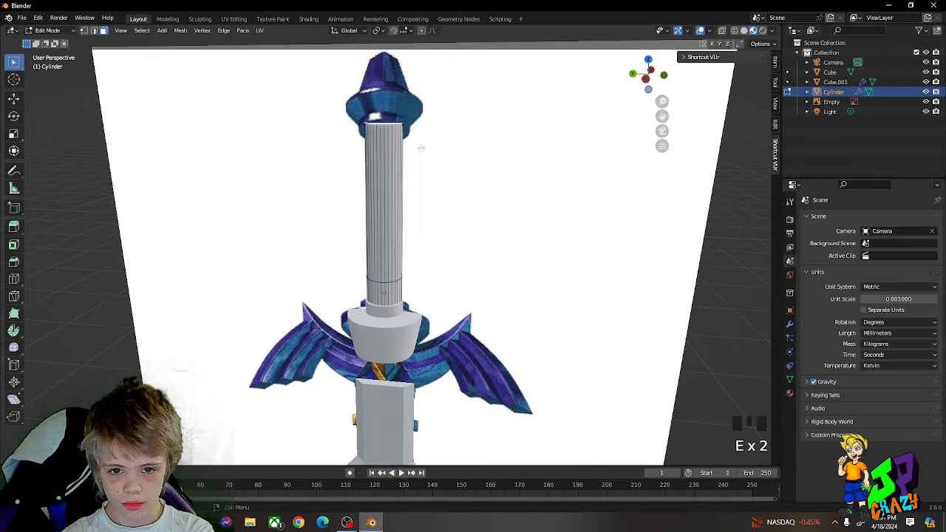
key(Tab)
Step: Duplicate the ring piece and move the copy straight up to the pommel at the grip's end
click(407, 334)
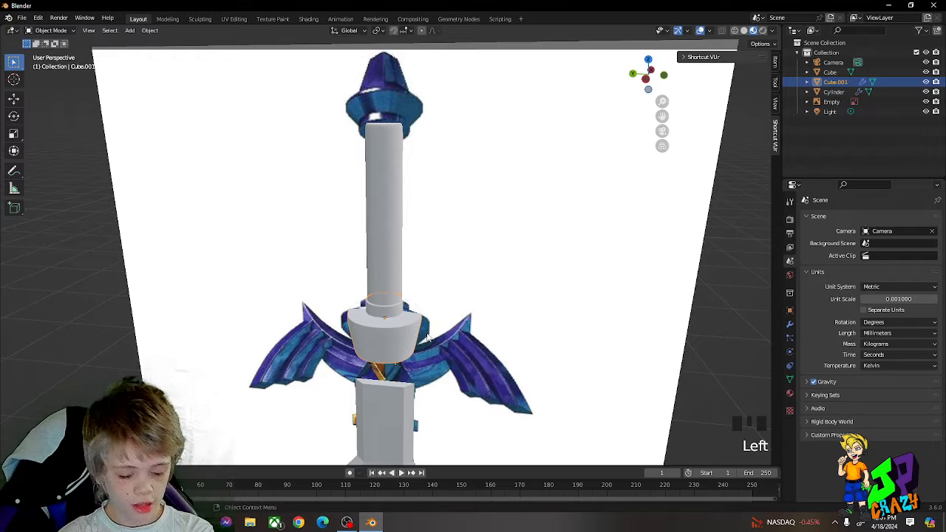
key(shift+d)
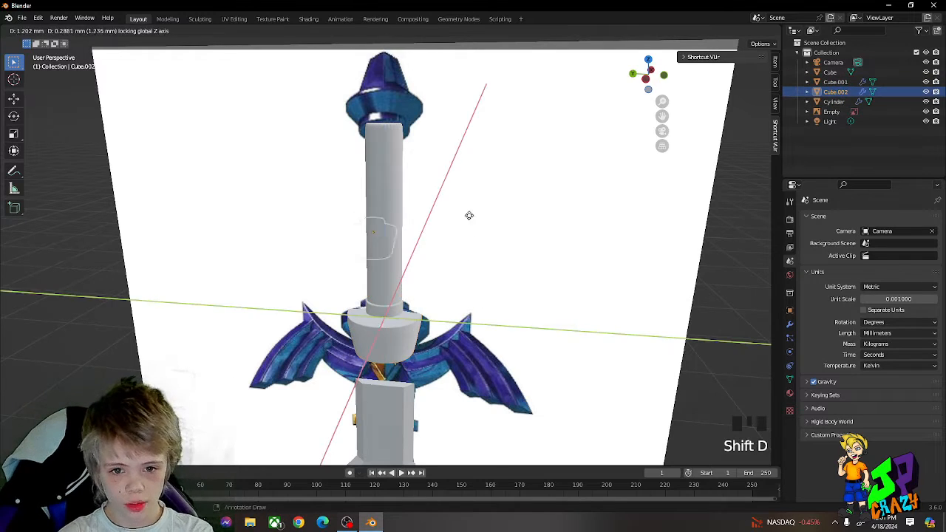
key(g)
click(439, 397)
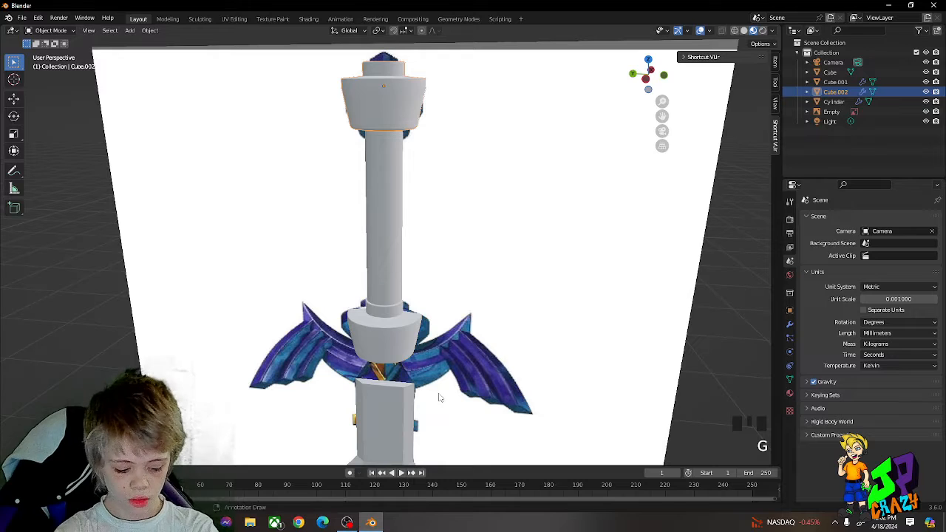
Step: Flip the copied piece by rotating it 90° about Y twice, and lower it along Z onto the grip's end
text(ry)
text(9)
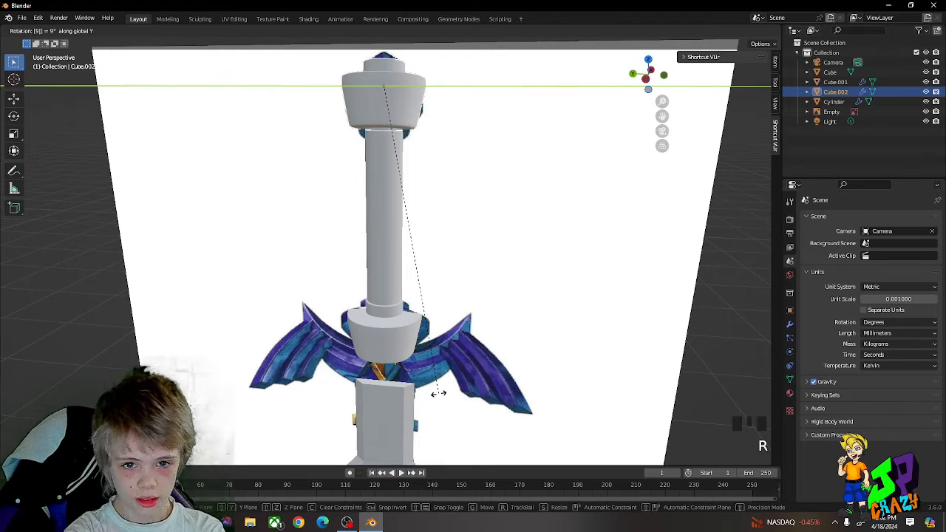
text(0)
click(439, 397)
text(r)
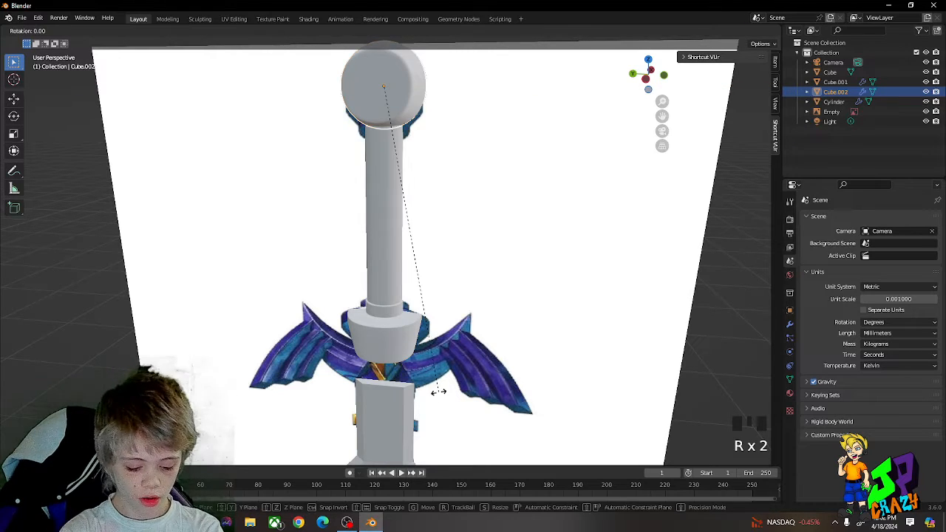
text(y90)
click(460, 429)
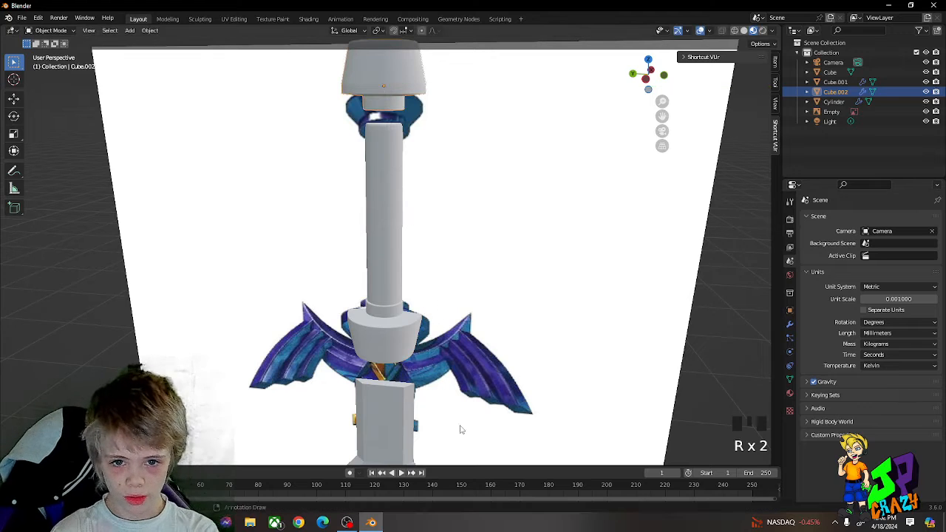
key(g)
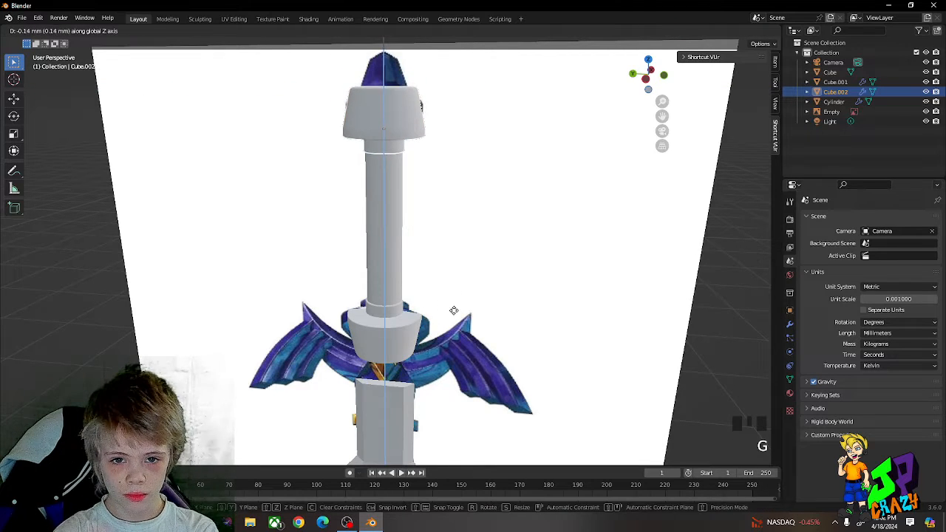
click(438, 141)
Step: Extrude the pommel's top face upward, scale it inward, and adjust its height along Z
middle_drag(438, 140, 355, 194)
key(Tab)
click(354, 194)
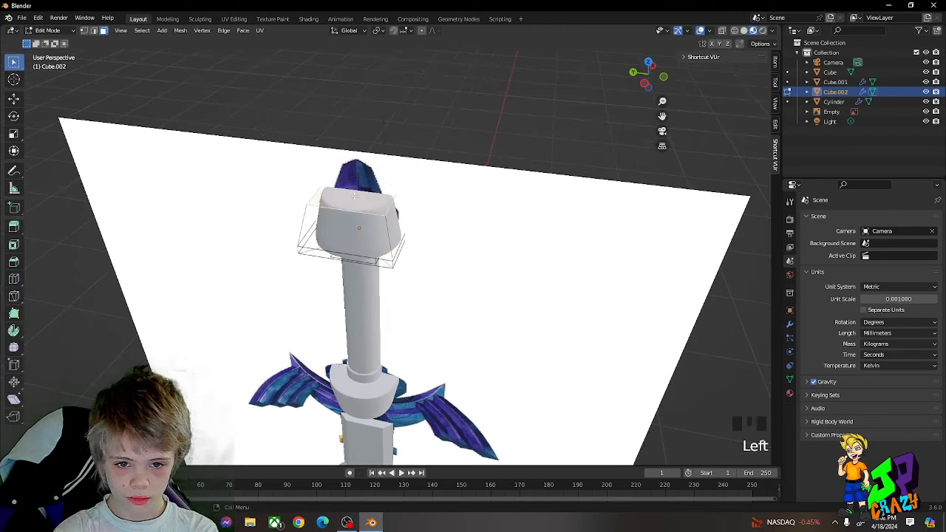
key(s)
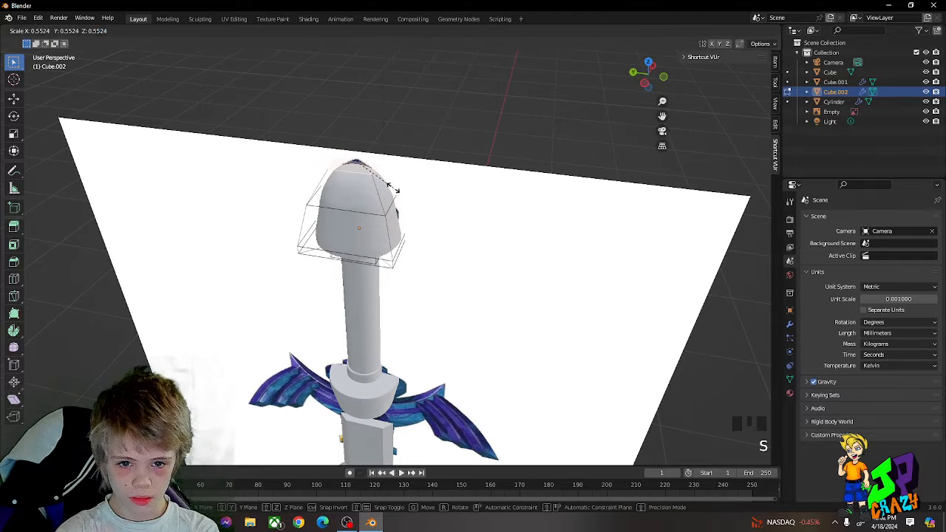
click(377, 180)
key(g)
key(z)
click(393, 184)
Step: Extrude the pommel's top face once more and shrink it to form a narrow tip
middle_drag(393, 184, 409, 171)
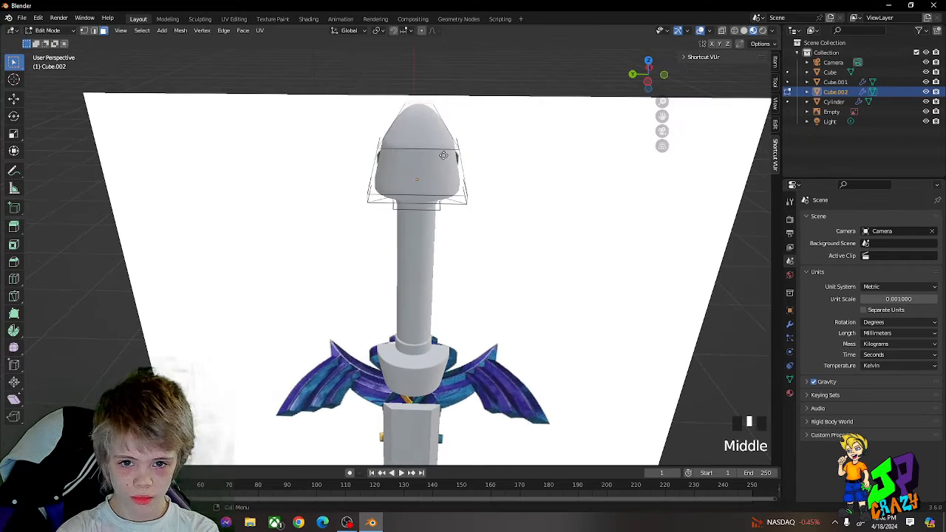
key(e)
click(445, 140)
key(s)
click(458, 131)
key(Tab)
Step: Rescale the whole pommel and move it up along Z to match the reference
middle_drag(460, 141, 436, 161)
scroll(468, 131, down, 2)
key(s)
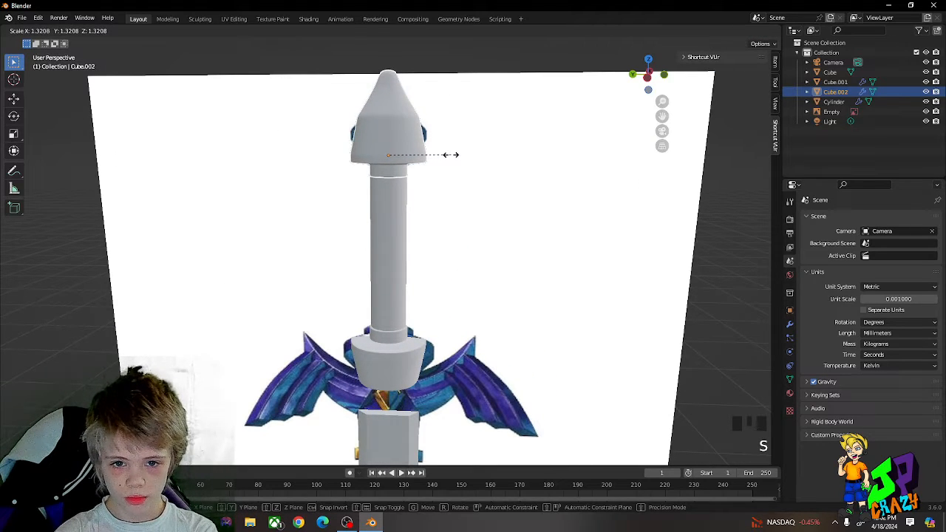
key(s)
key(z)
key(g)
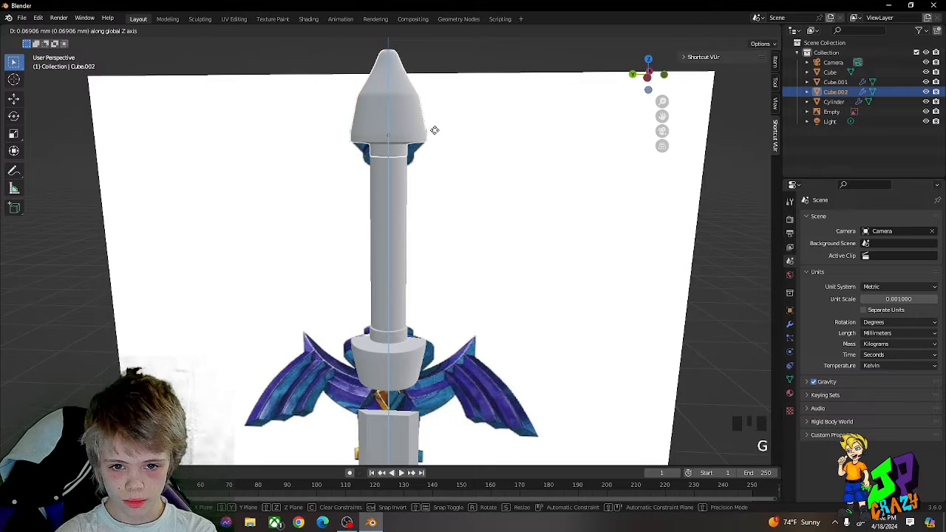
click(435, 134)
Step: Move the grip cylinder along Z so its upper end meets the pommel
key(Tab)
scroll(423, 154, up, 3)
middle_drag(423, 154, 413, 118)
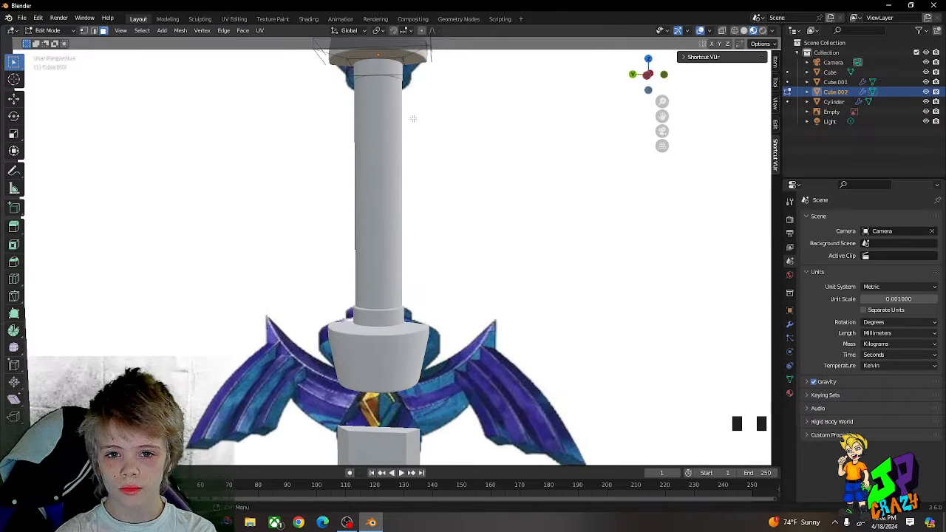
key(Tab)
middle_drag(434, 82, 440, 108)
key(g)
key(z)
click(436, 125)
scroll(419, 199, down, 3)
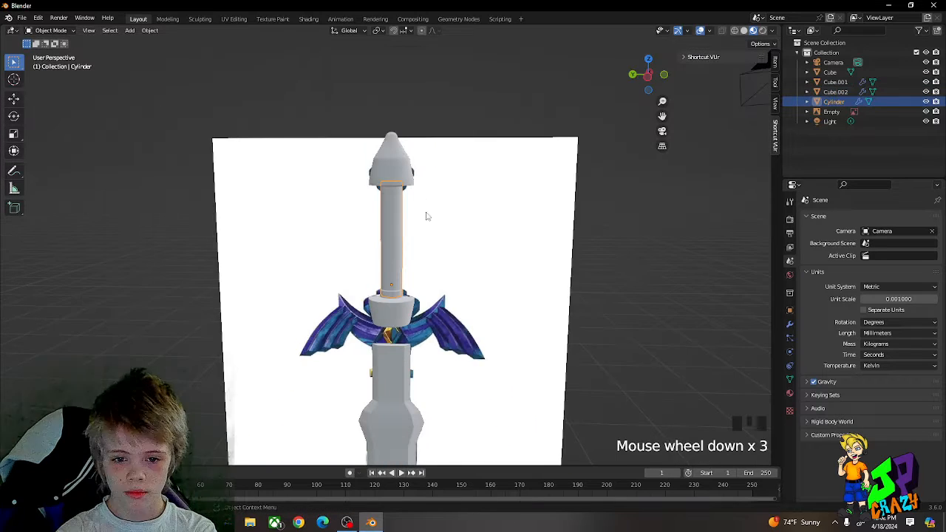
Step: Shift the grip cylinder aside along Y to examine the wrapped handle in the reference image, and restore its position
shift+middle_drag(426, 213, 441, 215)
click(417, 255)
scroll(411, 236, up, 2)
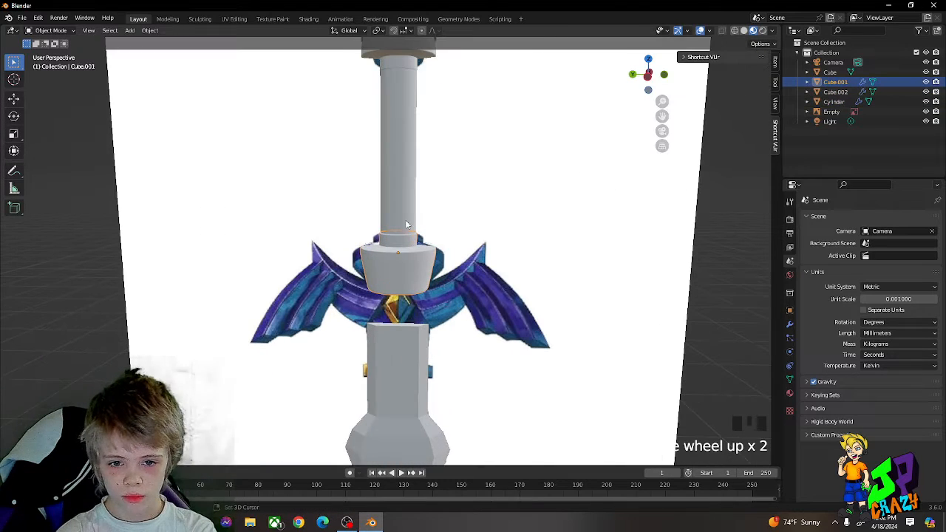
scroll(406, 215, down, 2)
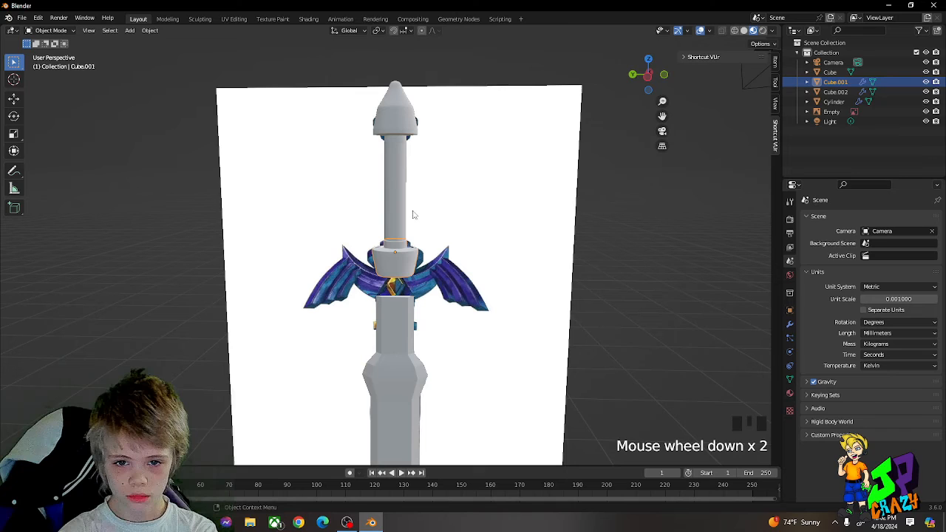
click(391, 142)
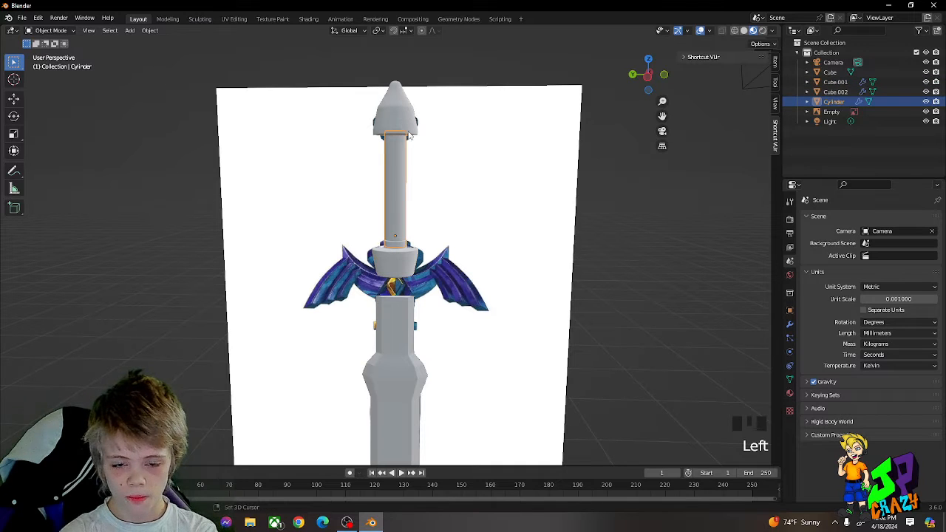
middle_drag(409, 134, 411, 189)
key(g)
key(y)
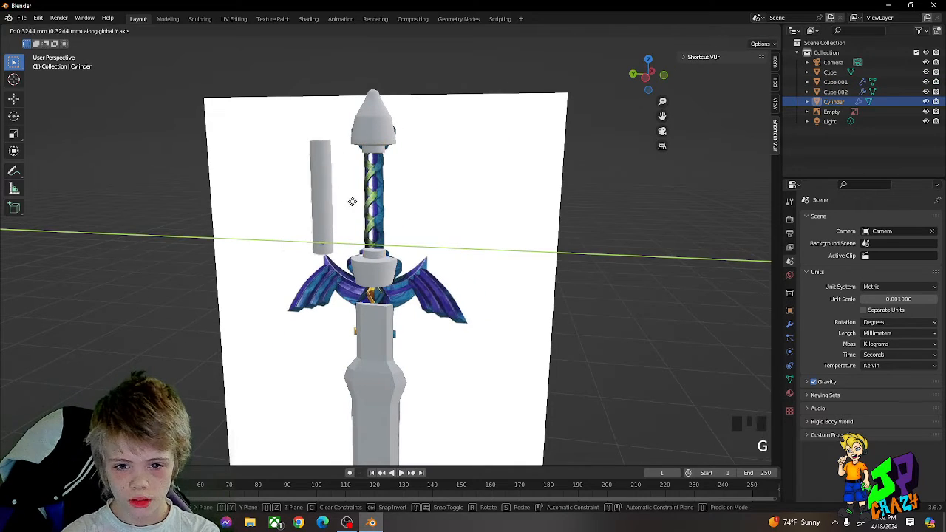
key(Escape)
Step: Add a torus, raise it along Z to the grip, and scale it down to a small ring around the cylinder
click(604, 220)
key(shift+a)
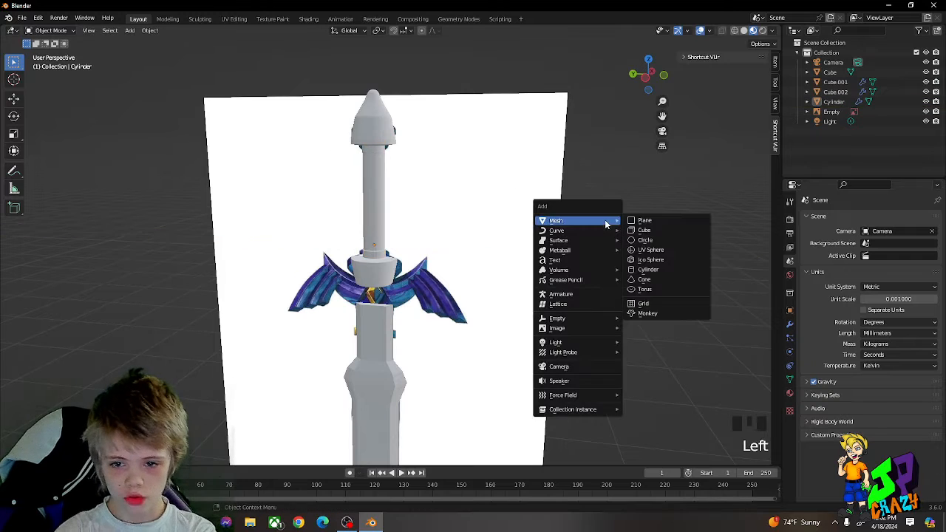
click(640, 289)
key(g)
key(z)
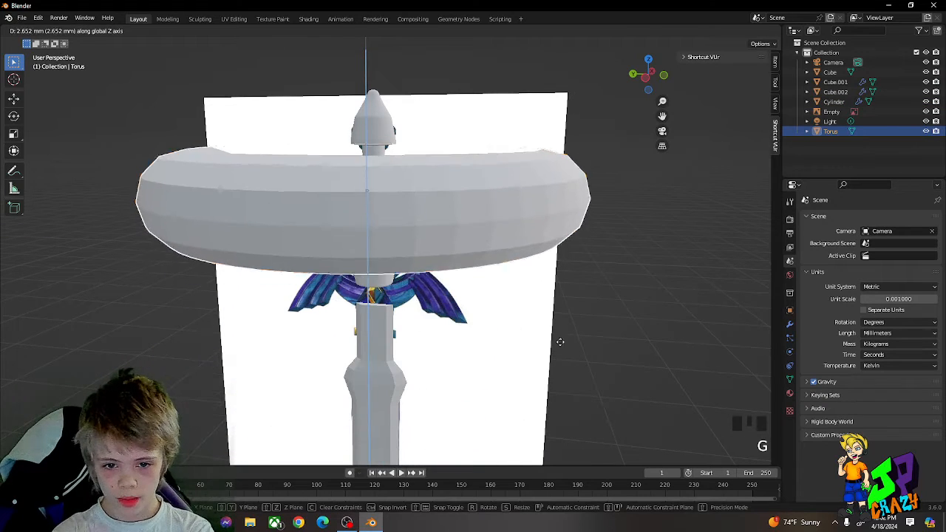
key(s)
click(397, 217)
key(shift+a)
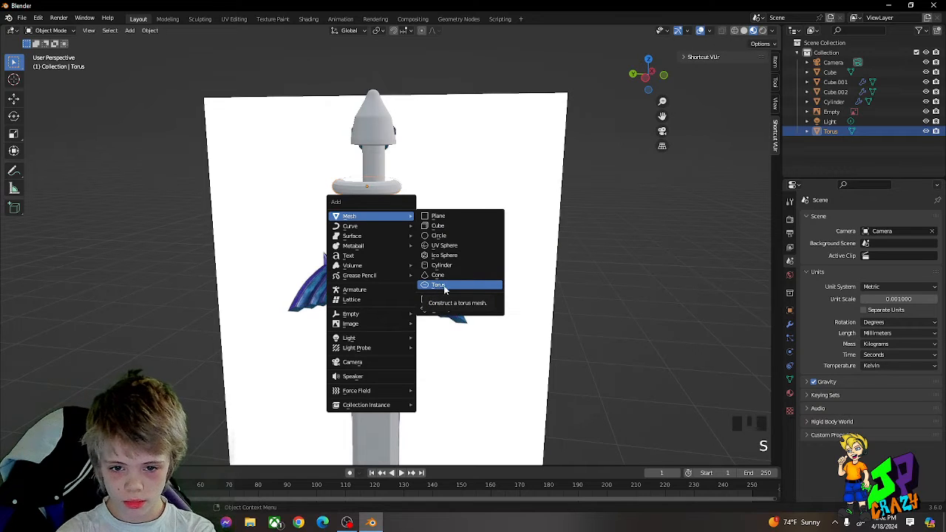
key(Escape)
Step: Rotate the torus about the global X axis so that it slants across the grip
scroll(443, 203, up, 3)
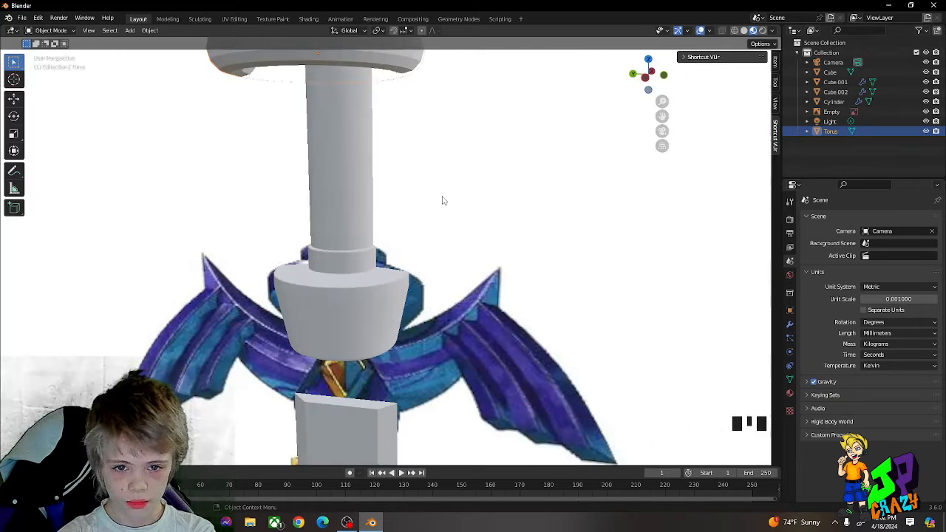
scroll(452, 204, down, 2)
key(r)
key(y)
right_click(437, 242)
key(r)
key(x)
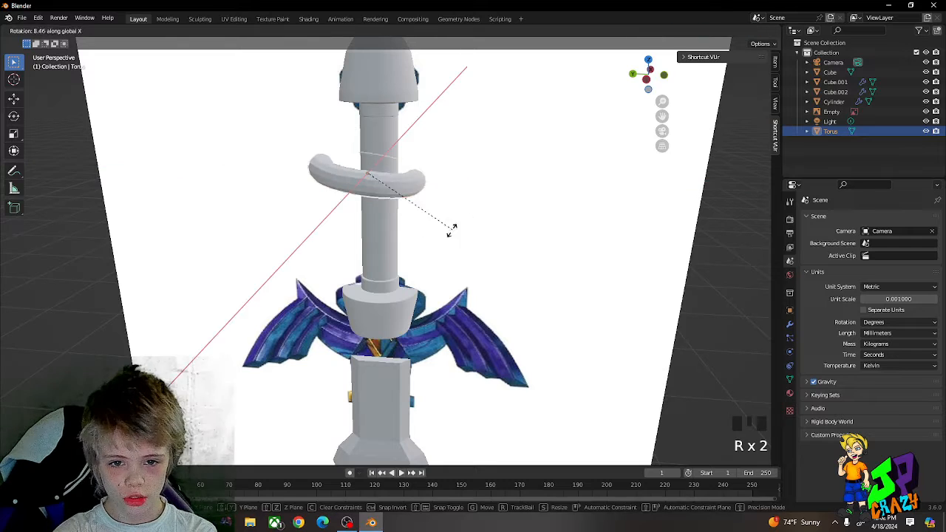
click(418, 240)
Step: Scale the tilted torus down and add a level 3 Subdivision Surface to smooth it
key(s)
click(406, 231)
key(ctrl+3)
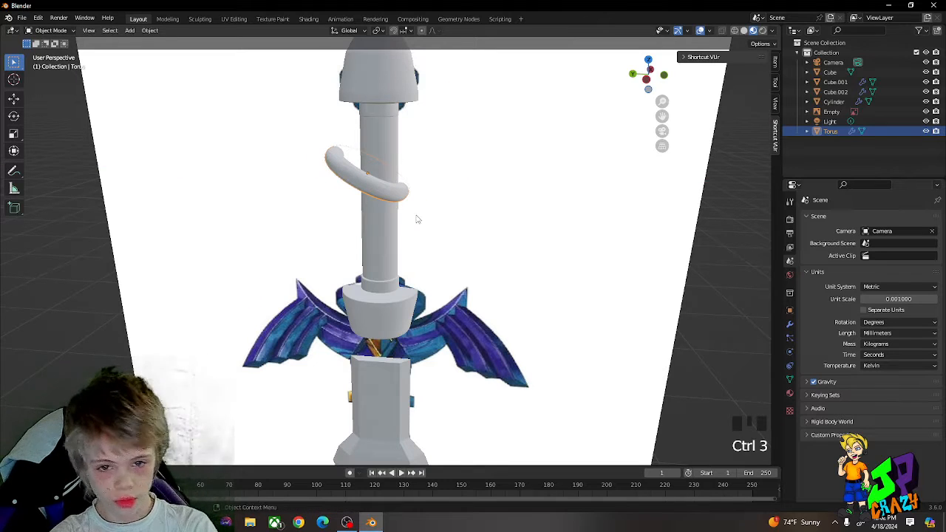
Step: Centre the torus on the grip along Y and shrink it until it wraps closely around the cylinder
key(g)
mouse_move(421, 214)
middle_down()
mouse_move(430, 215)
mouse_move(422, 200)
middle_up()
click(431, 215)
key(s)
click(416, 200)
key(g)
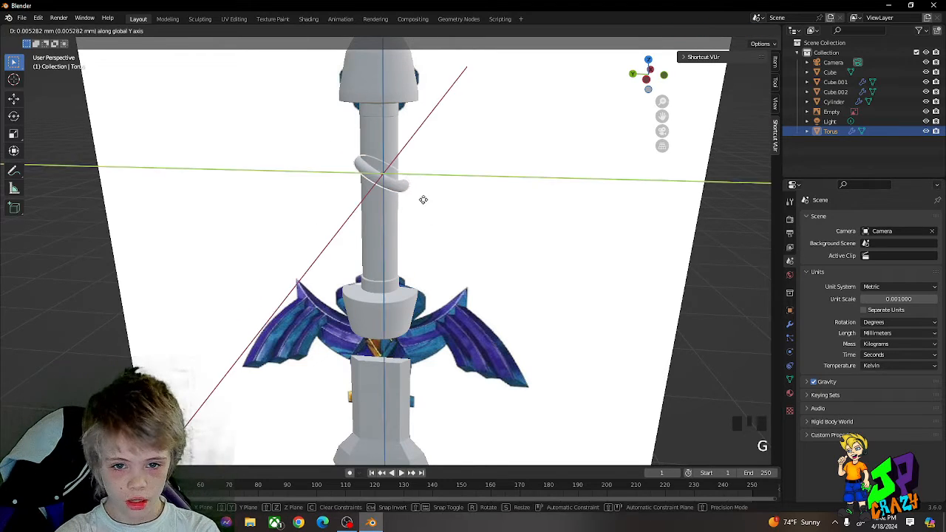
click(422, 199)
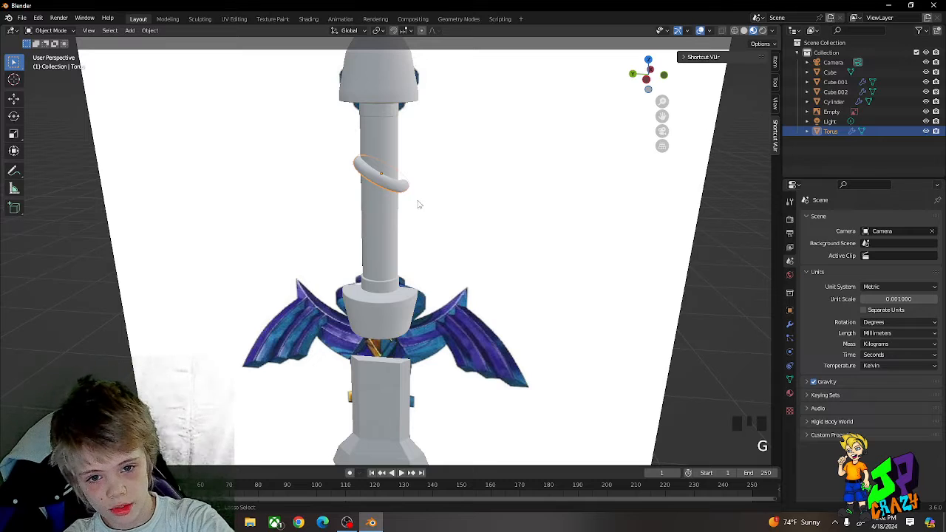
Step: Fine-tune the scale and position of the torus so that it fits snugly around the grip
key(KP_Decimal)
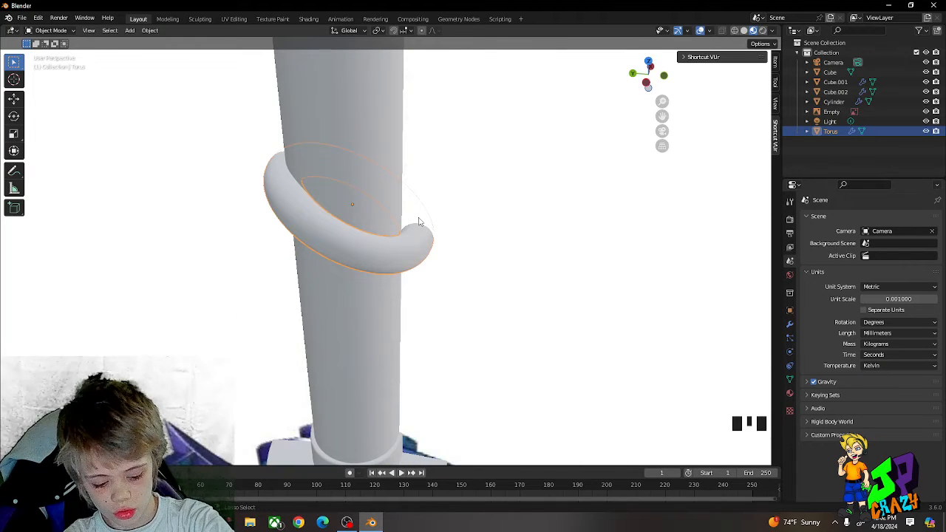
key(s)
click(438, 224)
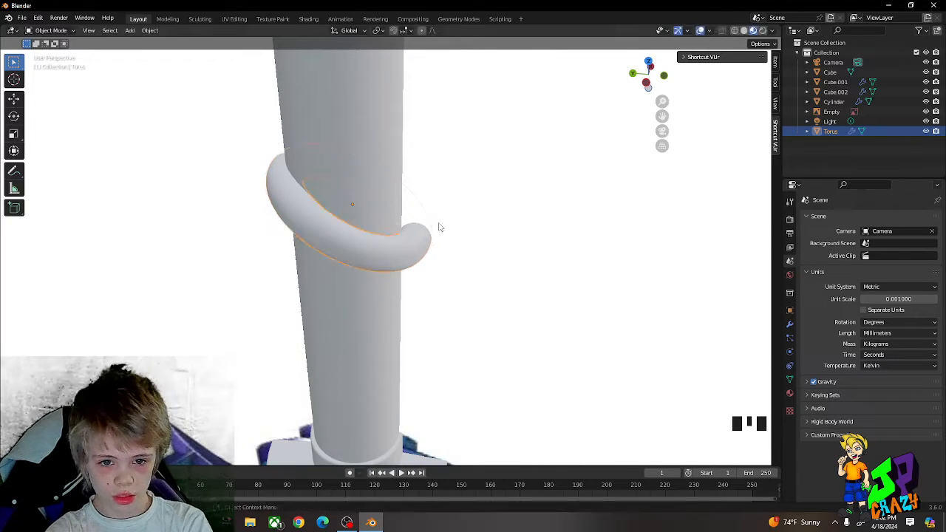
key(g)
middle_drag(438, 223, 437, 221)
click(439, 222)
scroll(439, 221, down, 4)
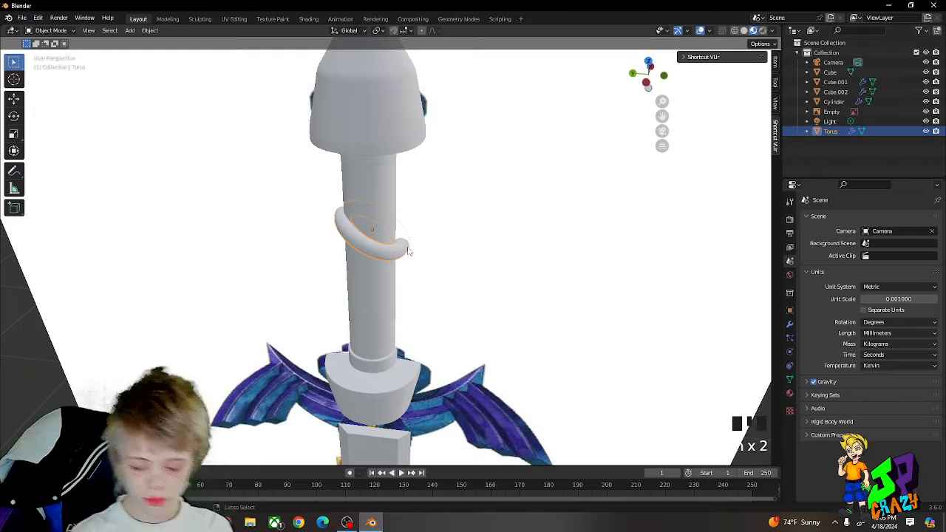
Step: Shift the blade aside along Y to examine the blade colours in the reference image, and restore its position
scroll(409, 252, up, 5)
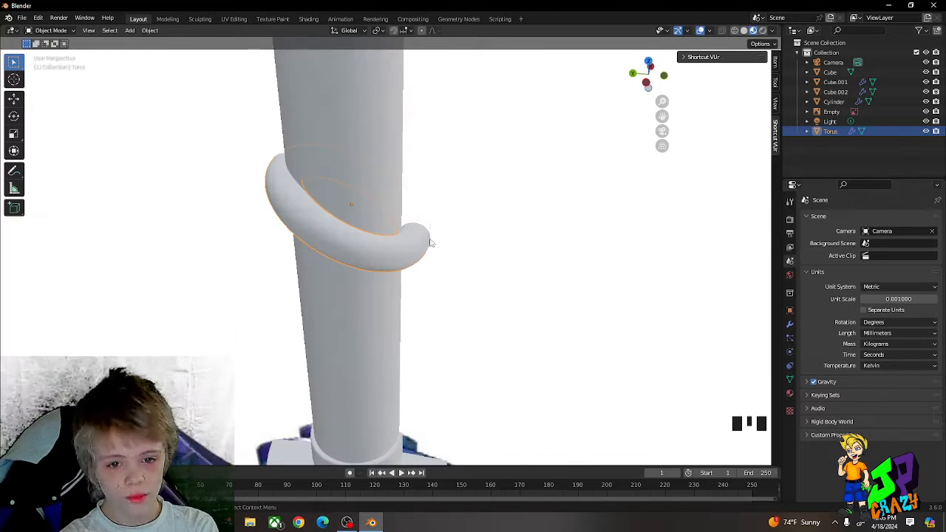
scroll(464, 201, down, 6)
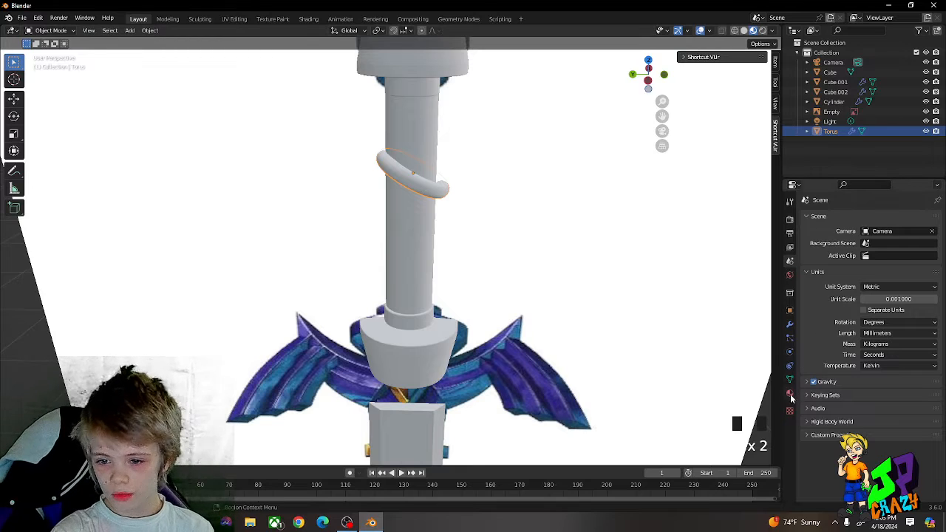
scroll(669, 333, down, 6)
middle_drag(668, 332, 656, 318)
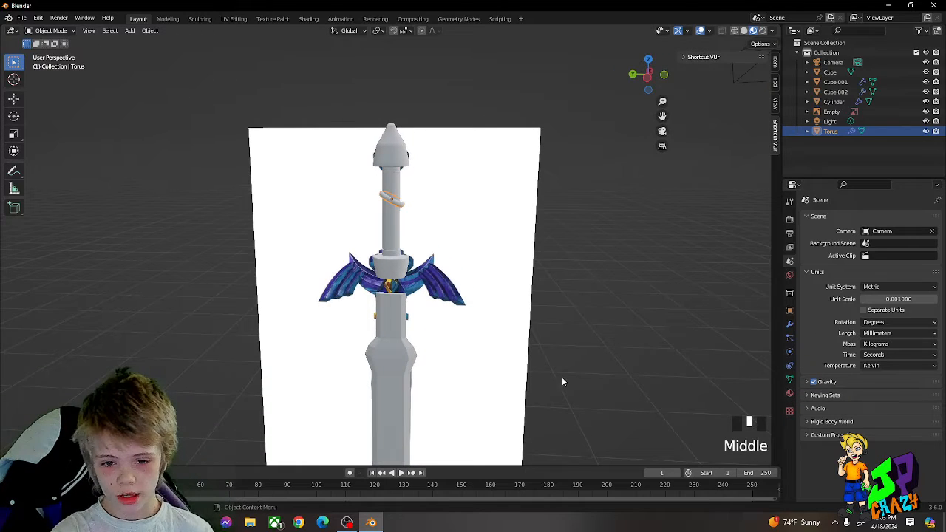
middle_drag(540, 361, 439, 311)
click(351, 312)
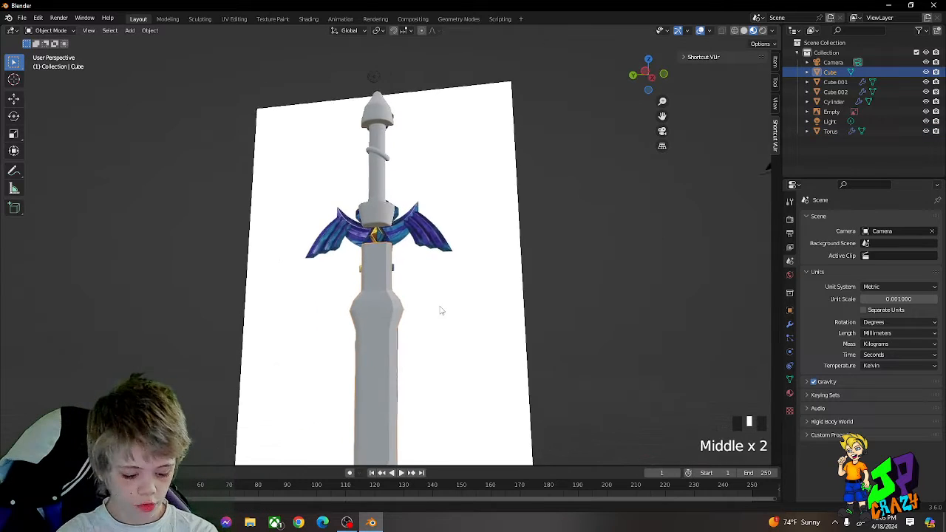
key(g)
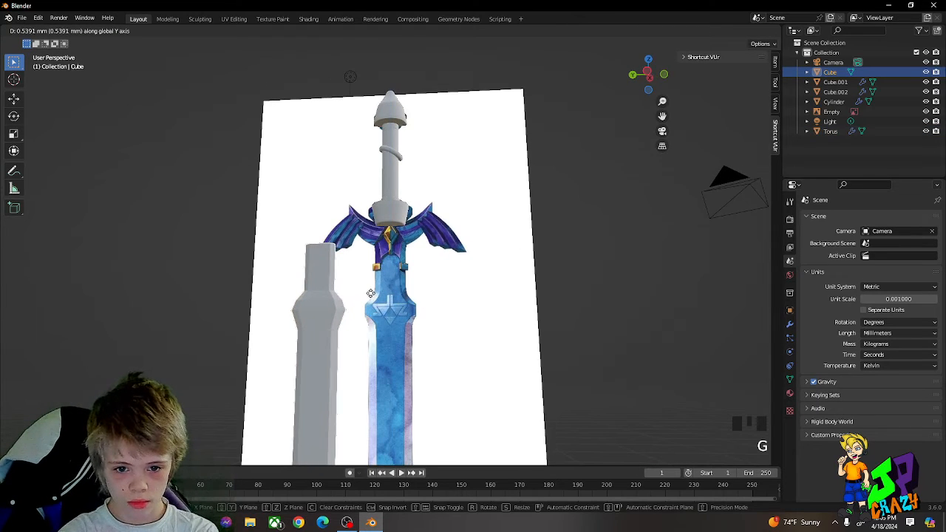
click(370, 294)
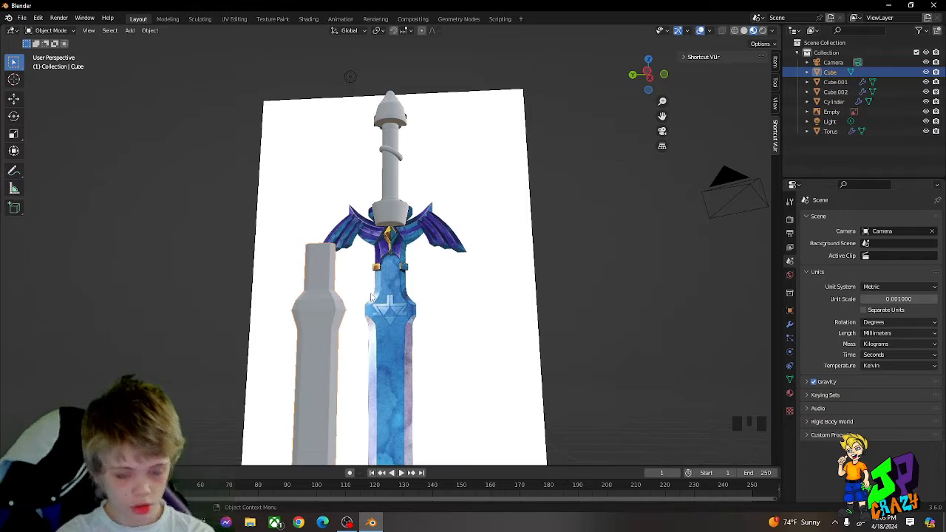
key(ctrl+z)
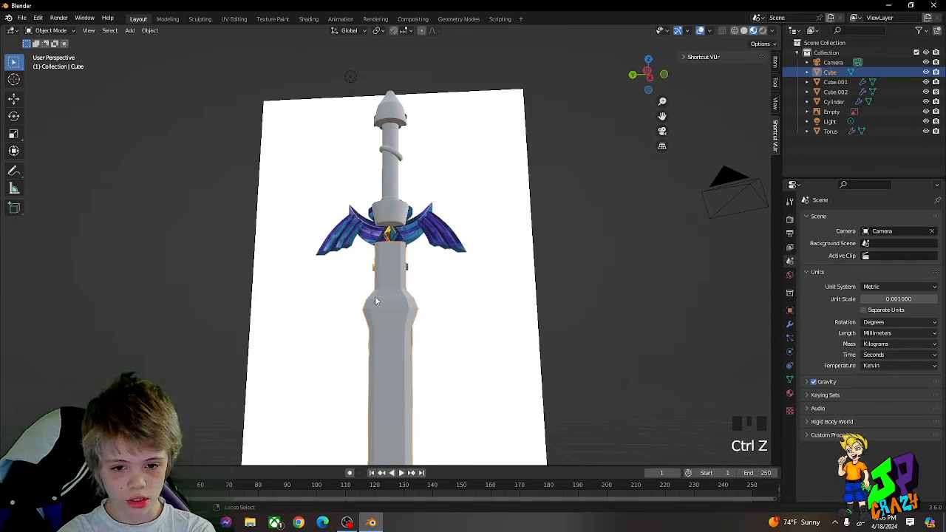
key(g)
click(467, 346)
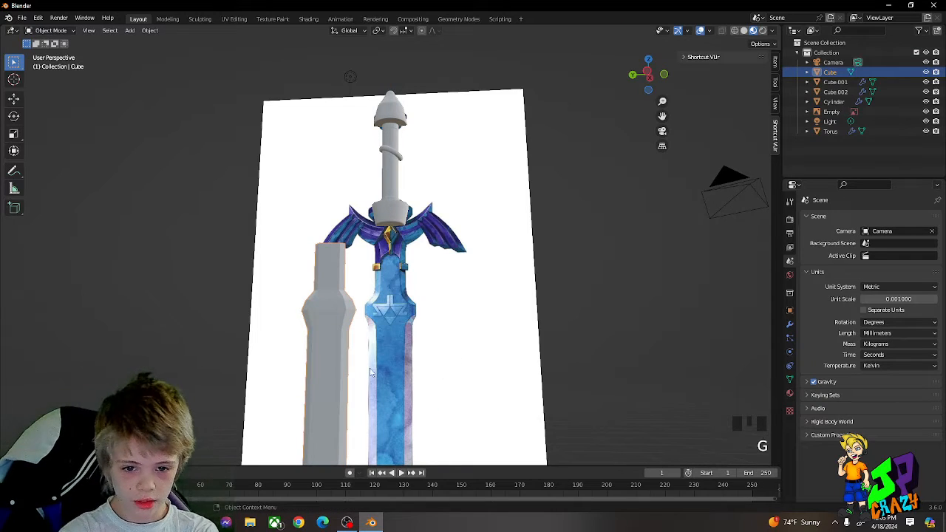
key(ctrl+z)
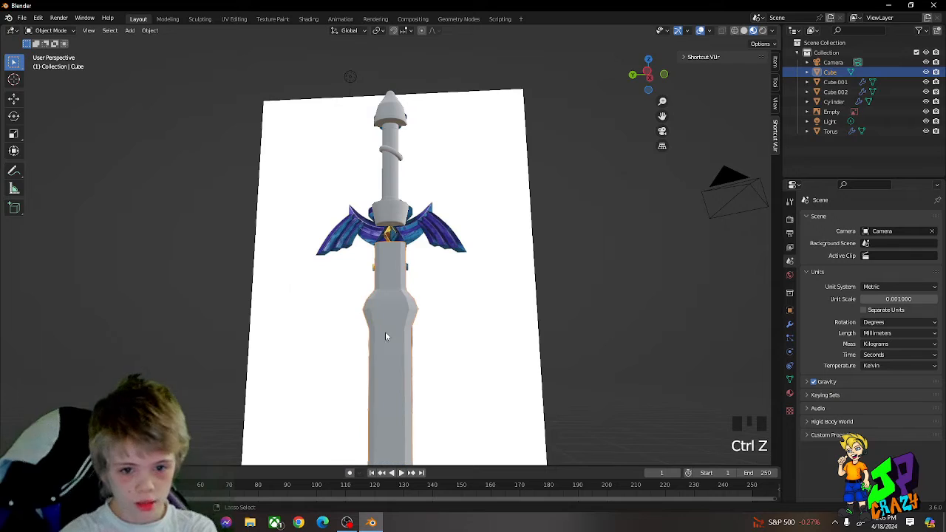
Step: Unlink the shared material from the blade and create a new material for it
click(790, 393)
scroll(889, 365, down, 5)
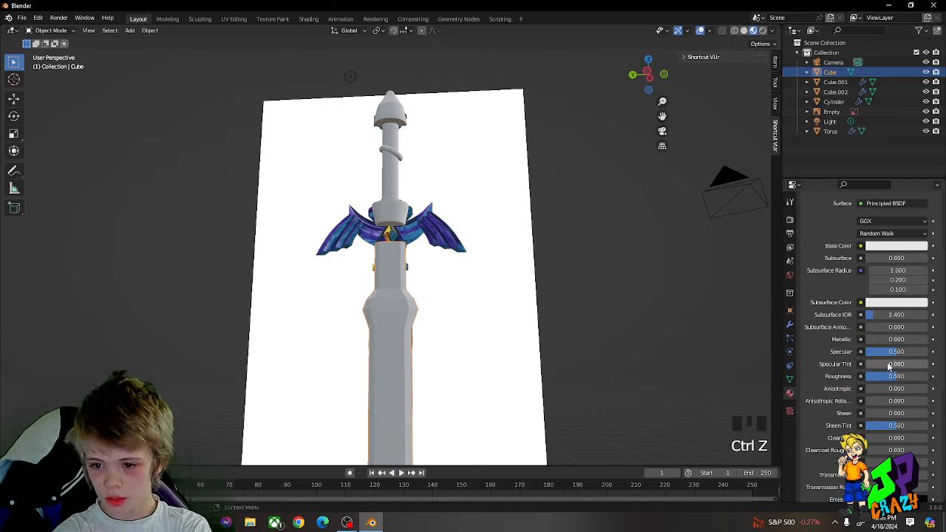
scroll(889, 362, up, 6)
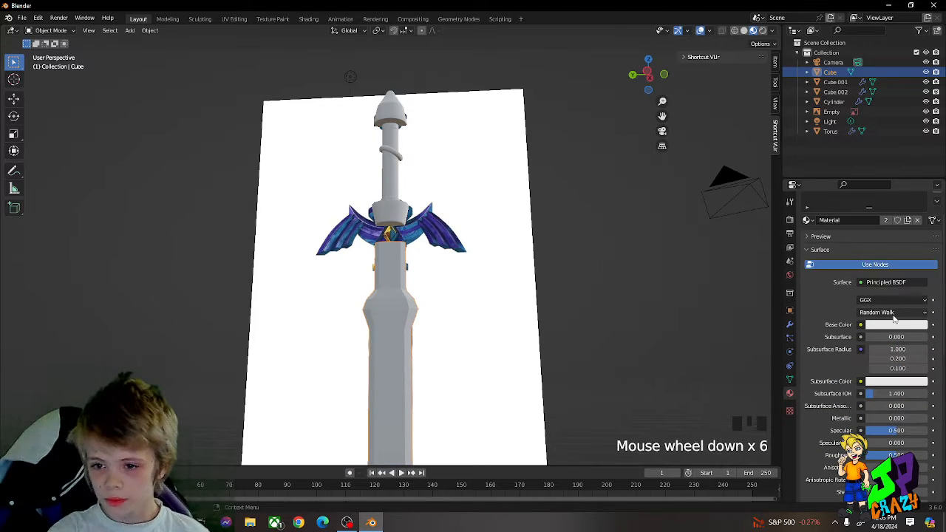
click(917, 220)
click(876, 257)
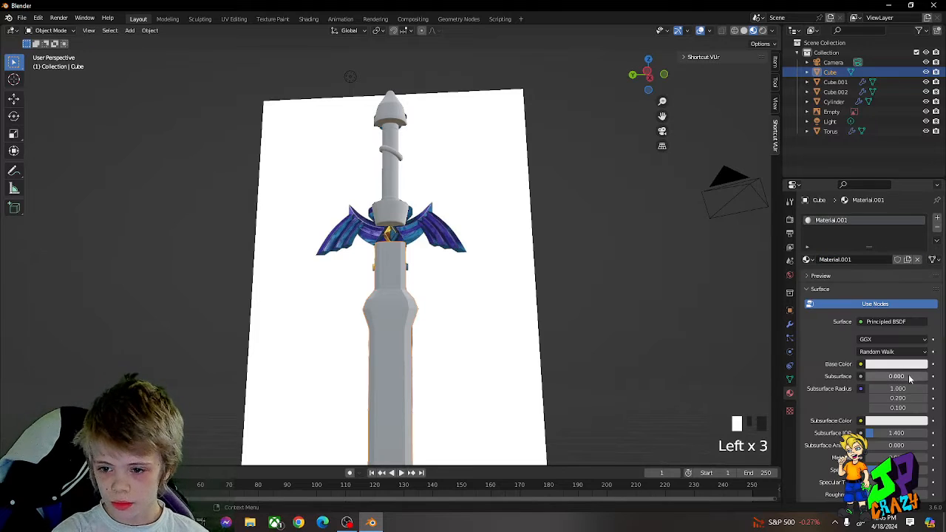
Step: Set the blade material's Metallic to 1.000 and its base colour to turquoise, hue about 0.517 and saturation about 0.814
scroll(909, 377, down, 2)
drag(908, 398, 930, 398)
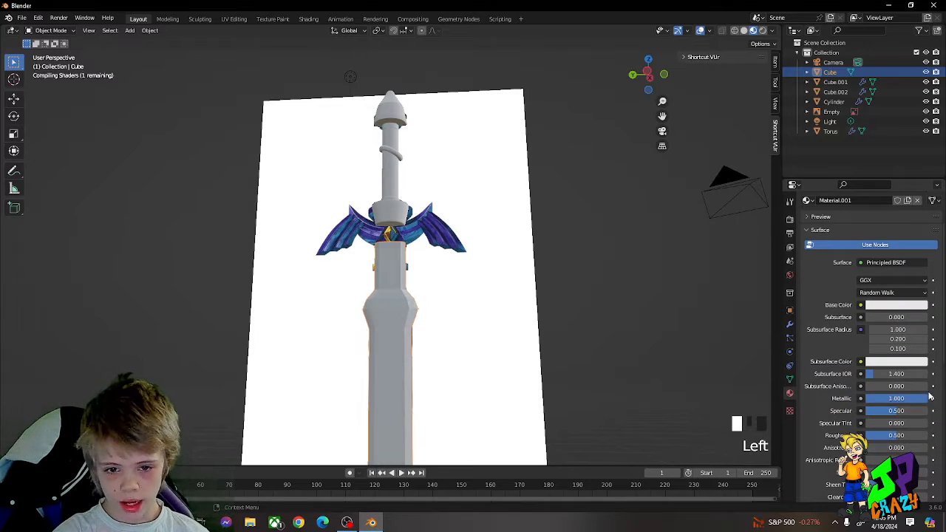
click(895, 307)
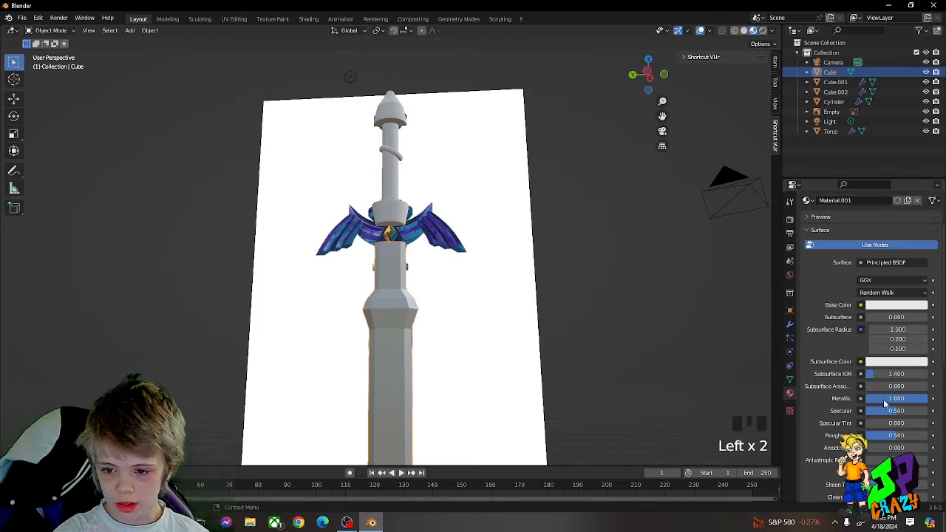
click(886, 306)
drag(906, 207, 878, 180)
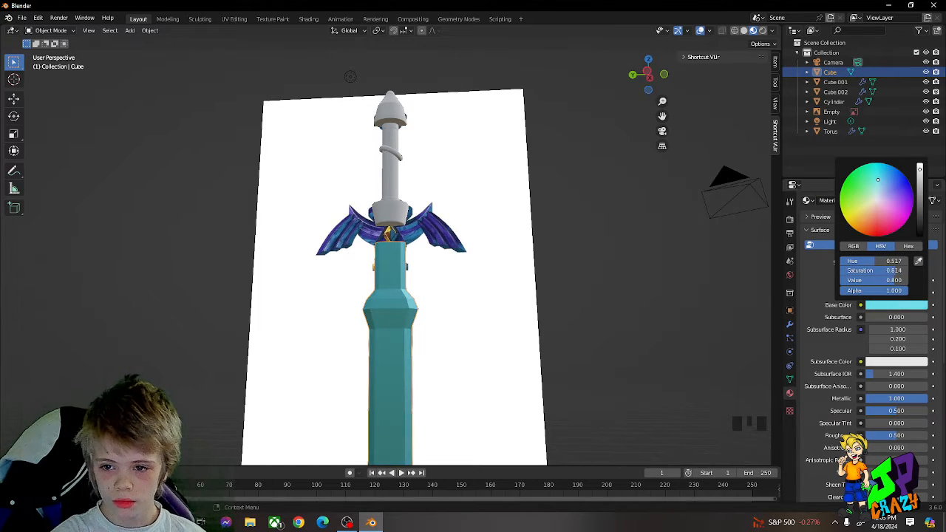
Step: Try smoothing the blade with a level 3 Subdivision Surface
key(ctrl+3)
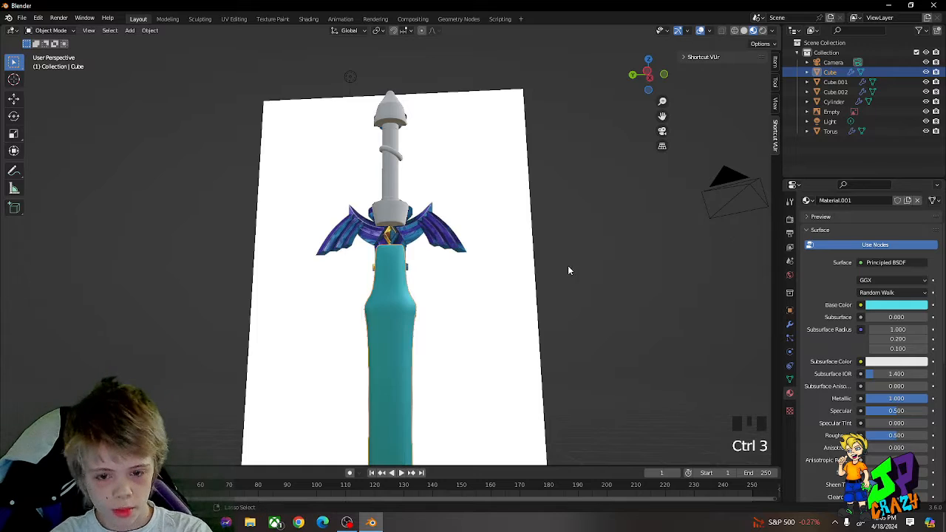
middle_drag(566, 269, 457, 187)
scroll(424, 258, down, 3)
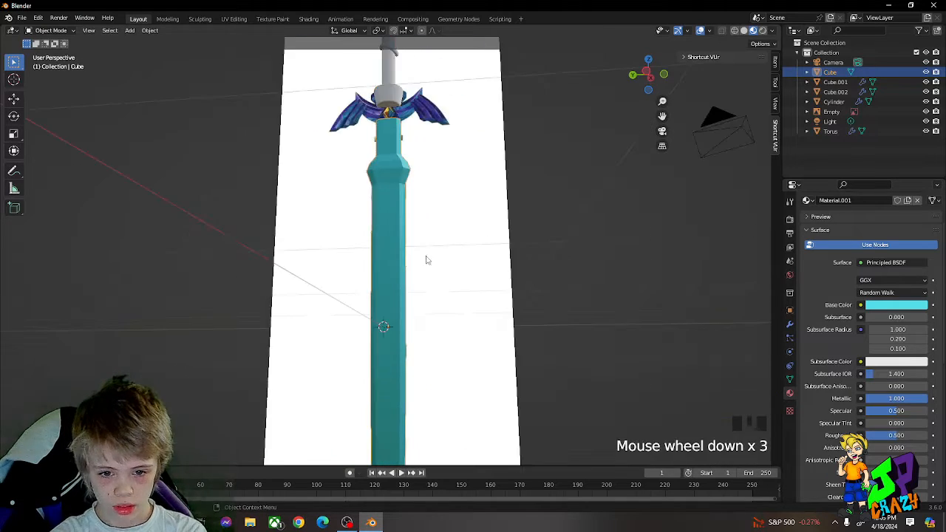
mouse_move(424, 258)
shift+middle_down()
mouse_move(443, 172)
mouse_move(402, 266)
mouse_move(418, 250)
shift+middle_up()
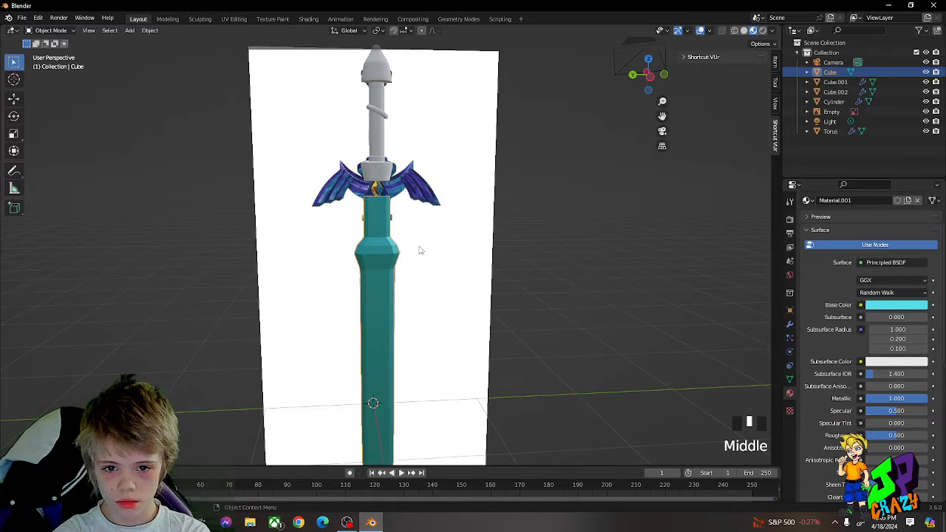
Step: Slide the blade aside along Y to compare its turquoise colour with the reference blade, and restore its position
scroll(419, 248, up, 3)
key(g)
key(y)
right_click(311, 221)
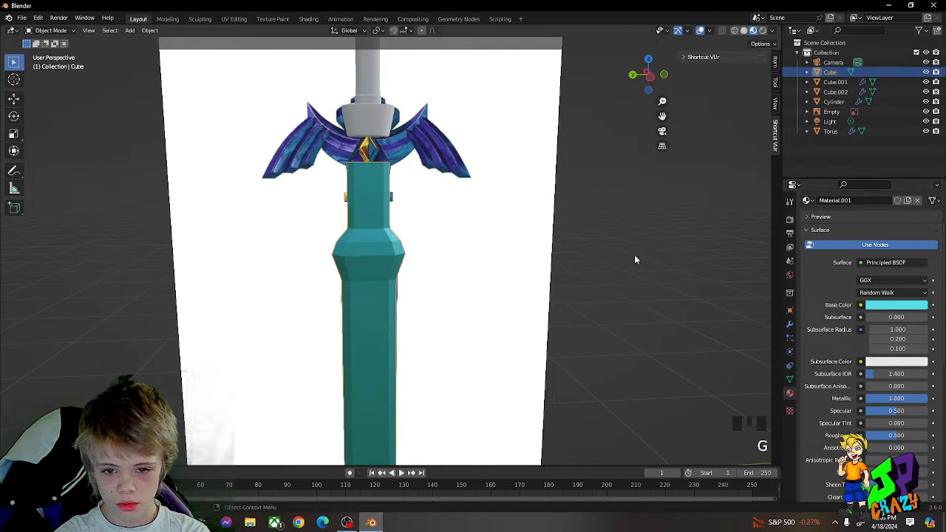
Step: Darken the blade material's base colour to a value of about 0.326
click(892, 295)
click(886, 306)
click(919, 192)
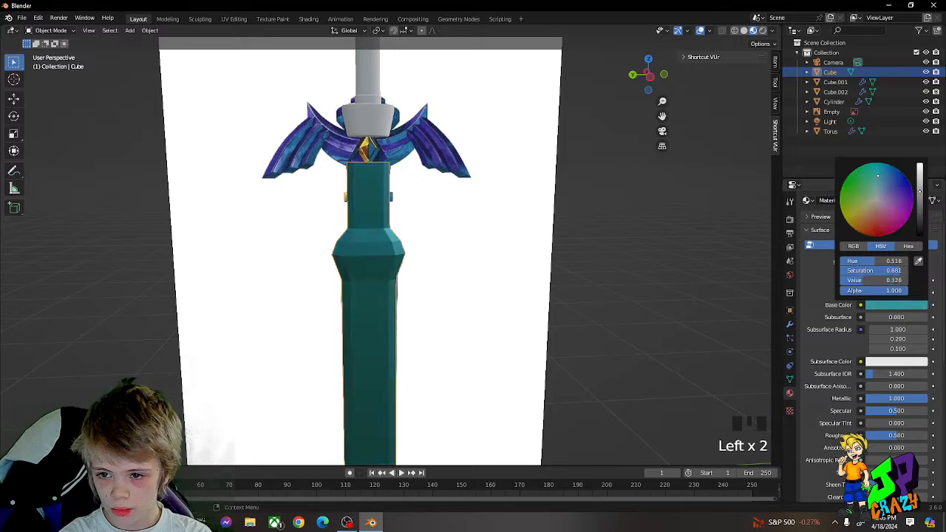
Step: Try a very pale blue base colour on the blade material and check it against the reference image
mouse_move(919, 193)
mouse_down()
mouse_move(922, 170)
mouse_move(878, 182)
mouse_move(878, 191)
mouse_up()
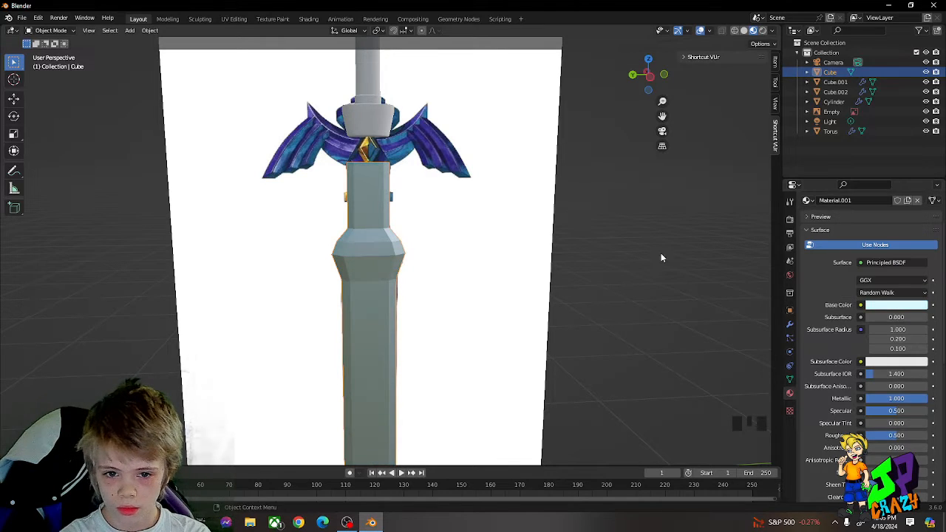
key(Tab)
key(g)
click(570, 249)
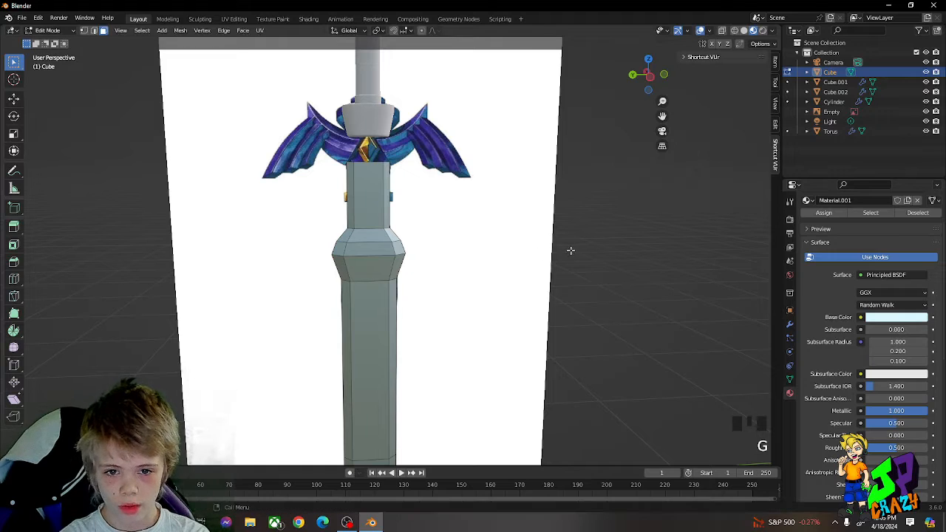
key(Tab)
key(g)
right_click(399, 219)
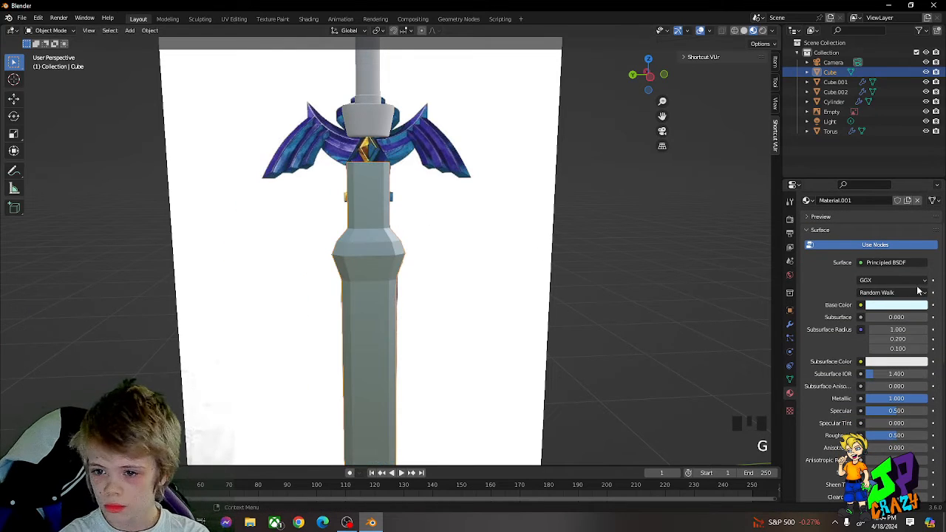
Step: Try turquoise and sky-blue base colours on the blade material
click(893, 304)
drag(883, 194, 876, 174)
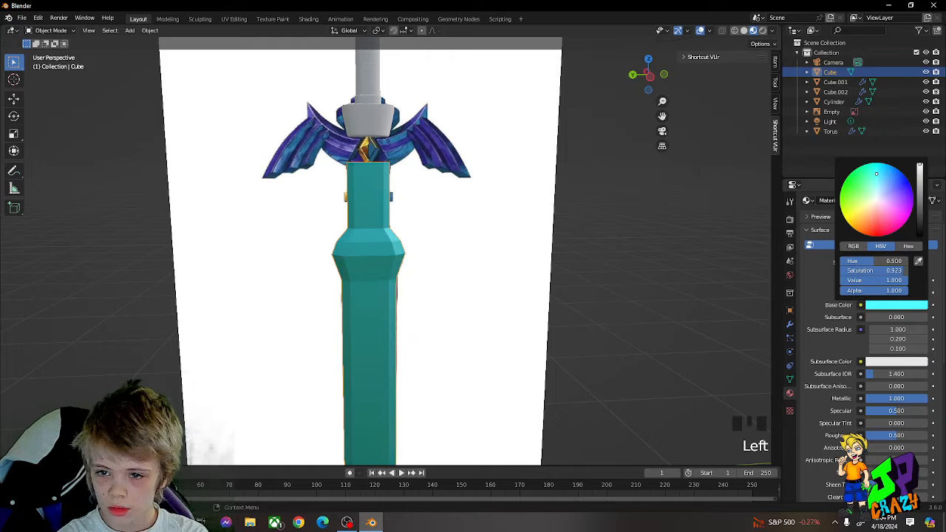
click(884, 304)
click(884, 166)
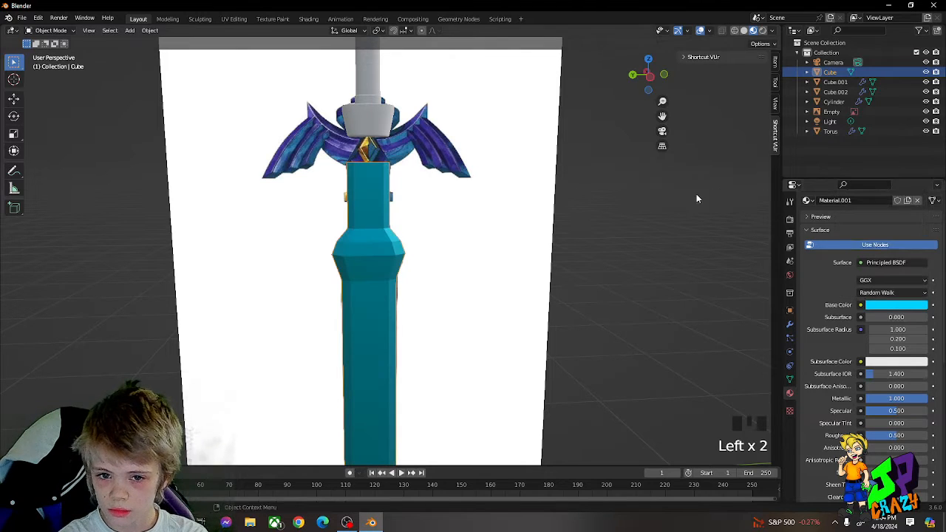
Step: Slide the blade aside along Y to compare its sky-blue colour with the reference blade, and restore its position
key(Tab)
key(g)
key(Tab)
key(g)
key(y)
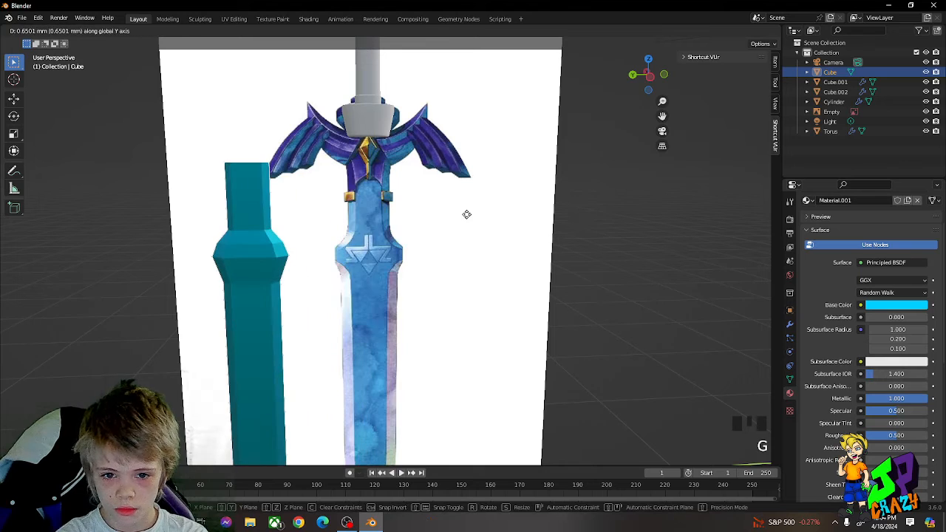
key(Escape)
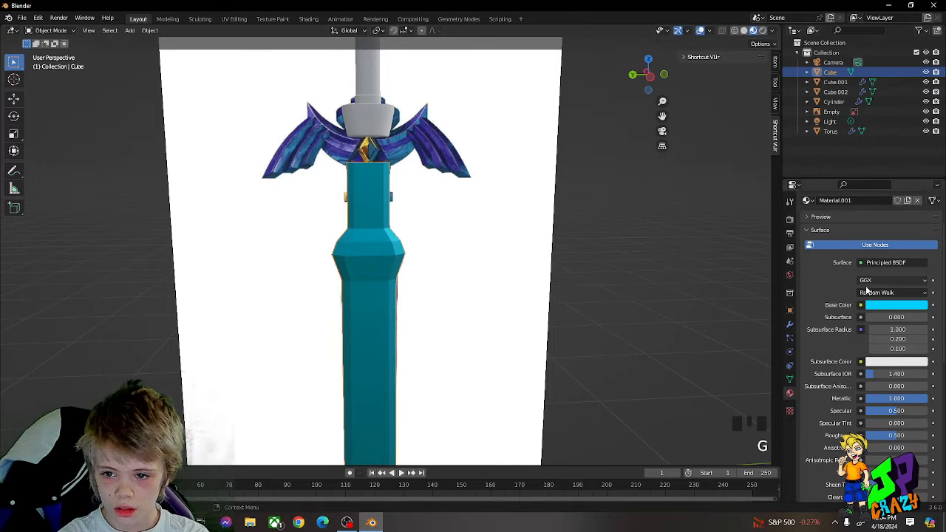
Step: Adjust the blade material's base colour to a fully saturated blue with hue 0.571, saturation 1.000 and value 1.000
click(884, 306)
drag(885, 172, 875, 160)
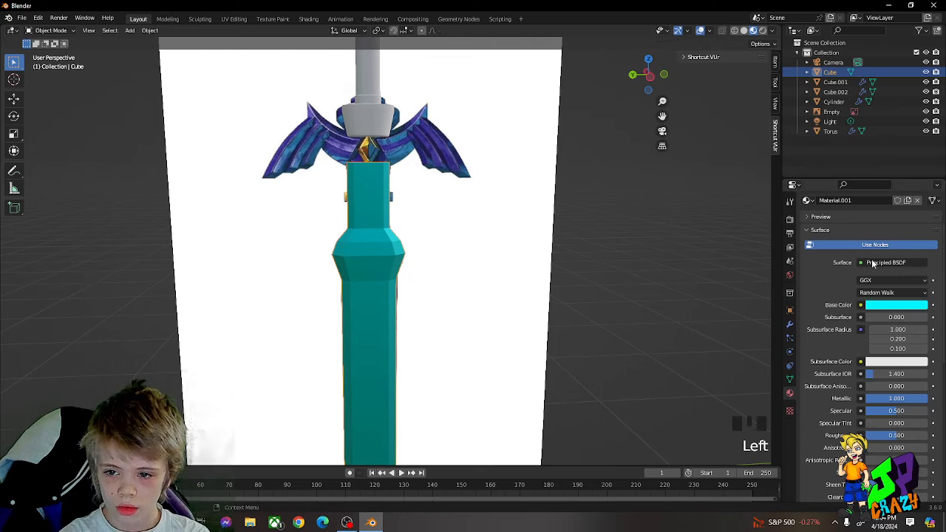
click(884, 306)
mouse_move(887, 175)
mouse_down()
mouse_move(875, 163)
mouse_move(882, 172)
mouse_move(886, 165)
mouse_up()
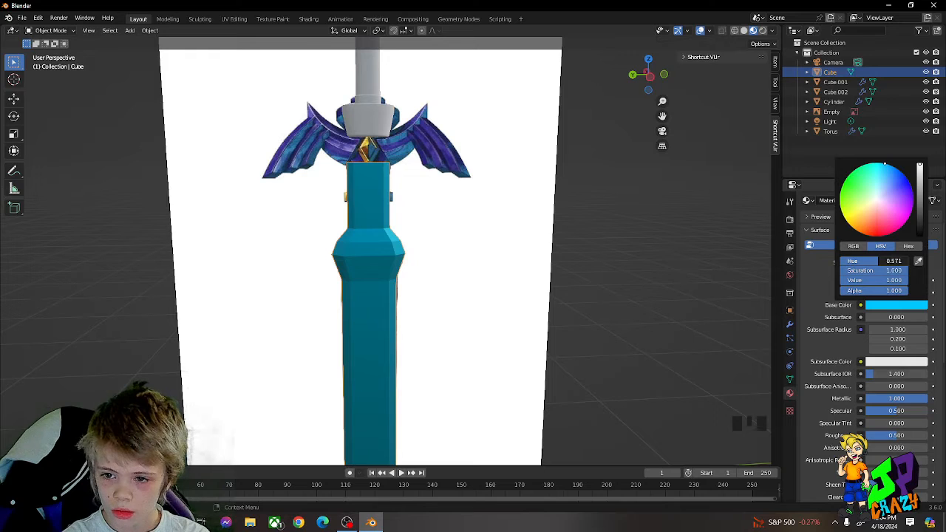
Step: Set the hue of the blade's base colour to 0.5 and compare the blade with the reference
click(887, 260)
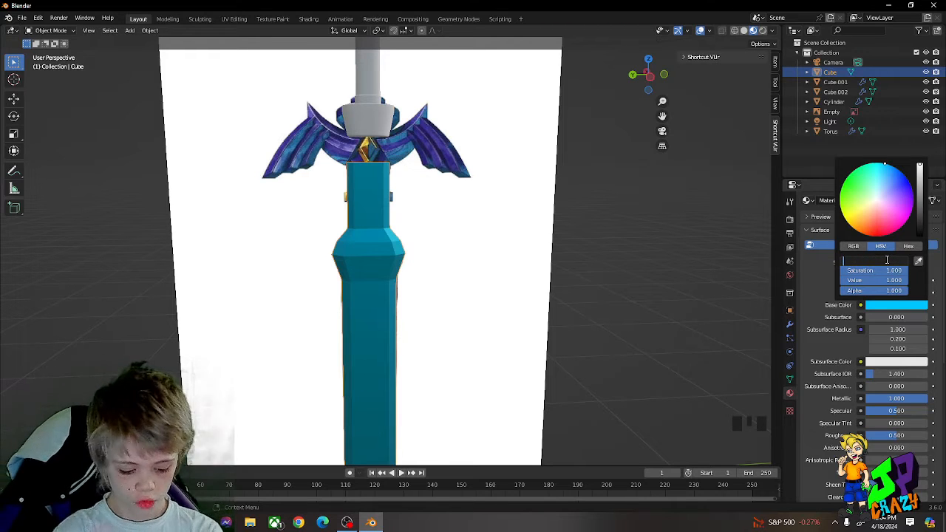
key(Return)
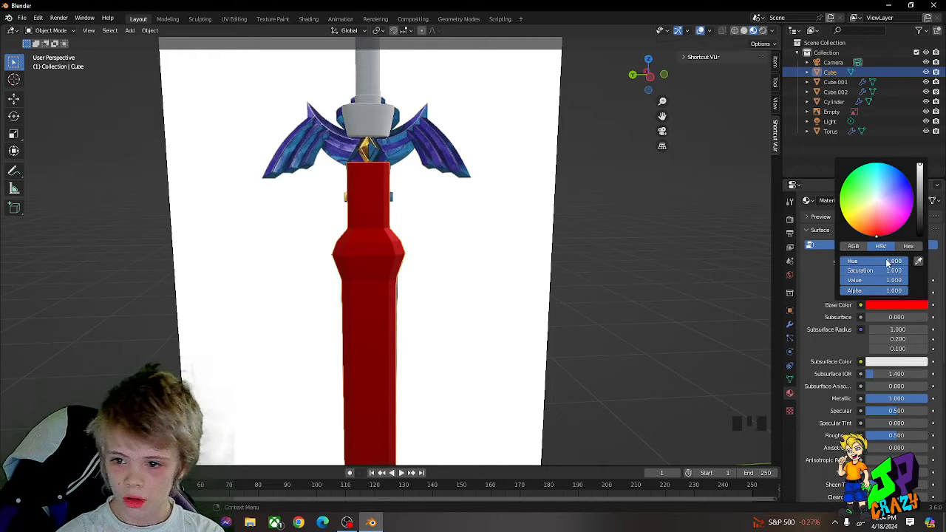
drag(897, 265, 840, 264)
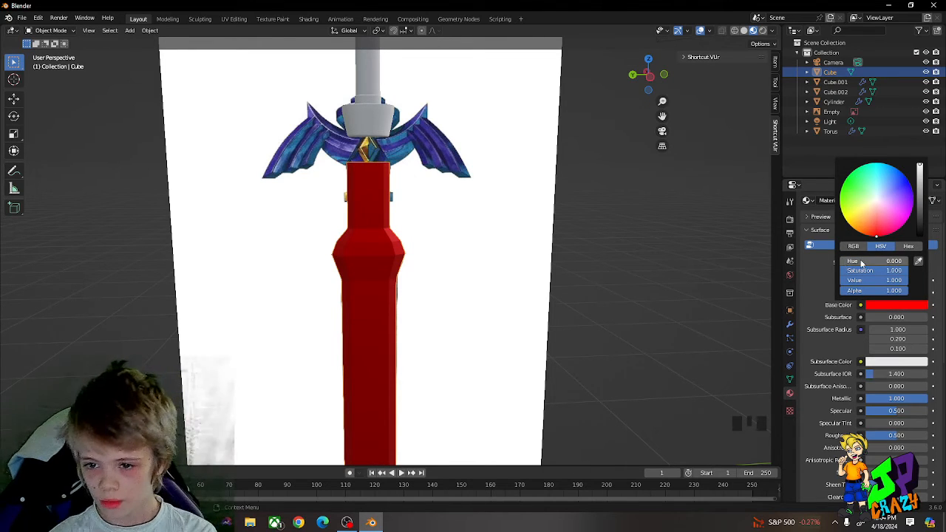
click(861, 263)
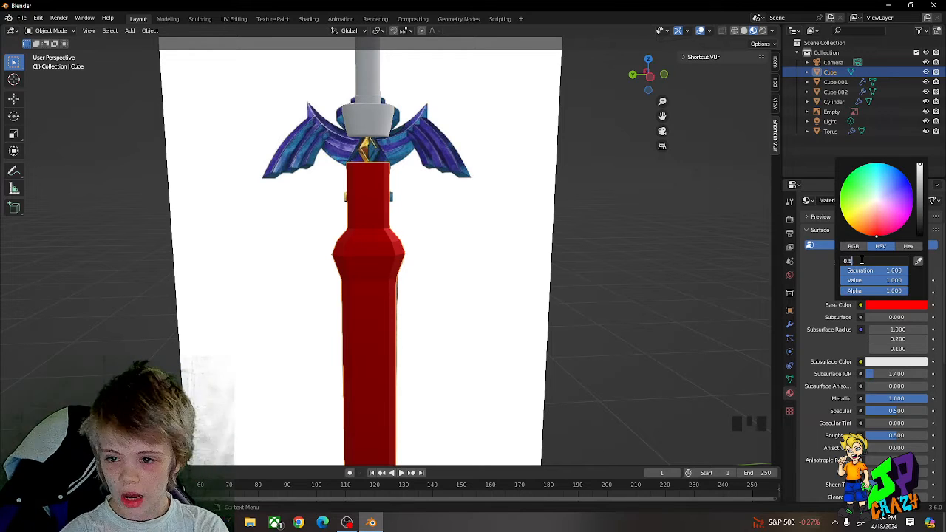
key(Return)
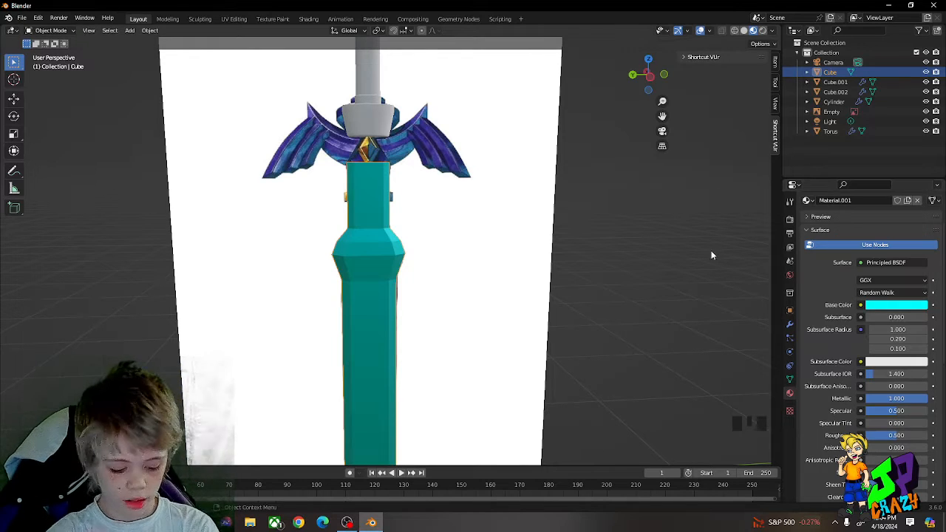
key(g)
key(y)
right_click(617, 249)
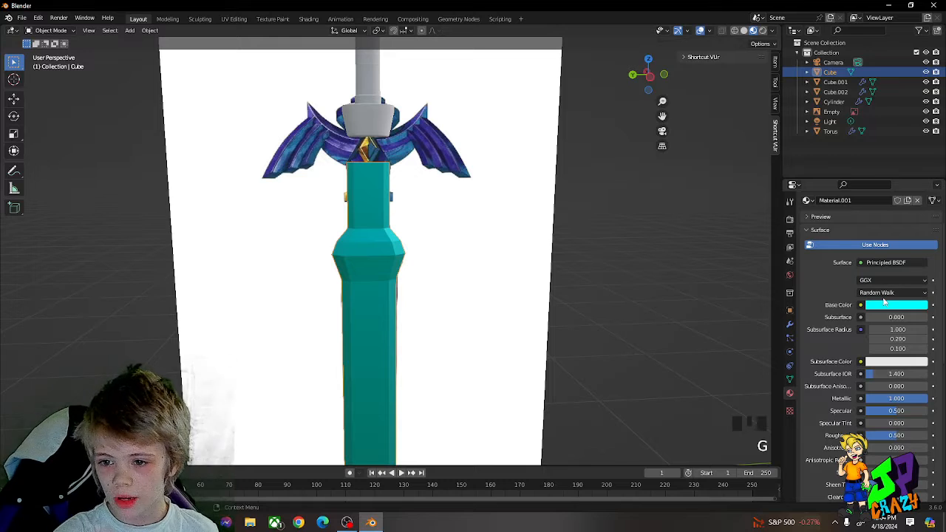
Step: Brighten the blade material by setting its base colour's value to 10
click(889, 304)
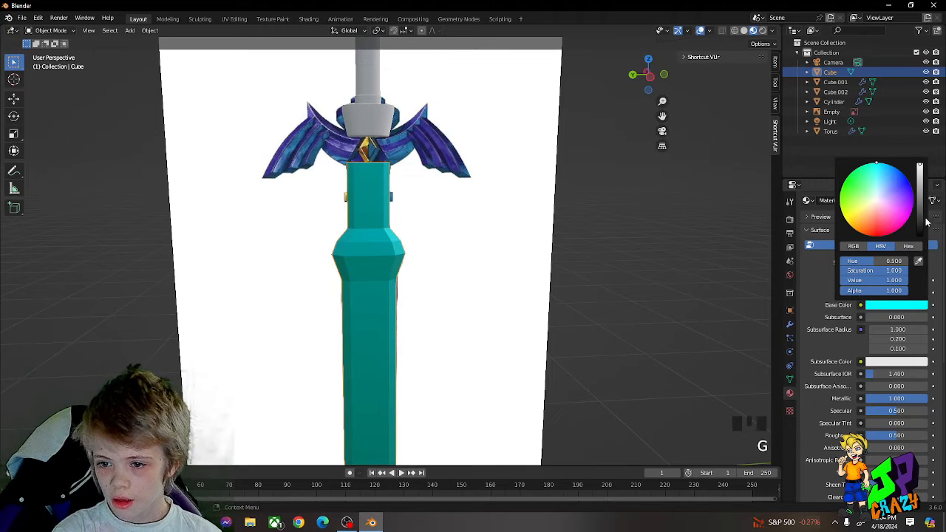
mouse_move(903, 280)
mouse_down()
mouse_move(841, 280)
mouse_move(909, 282)
mouse_up()
click(898, 283)
key(BackSpace)
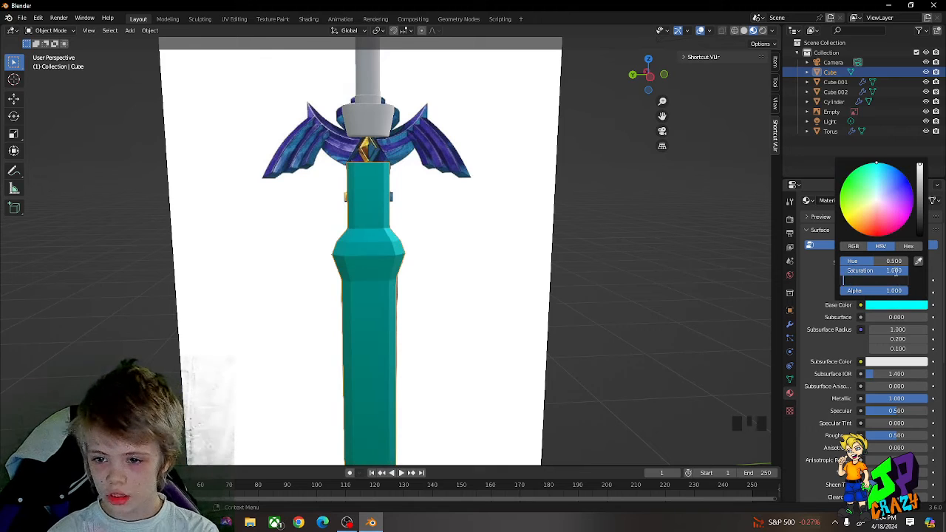
text(1)
key(Return)
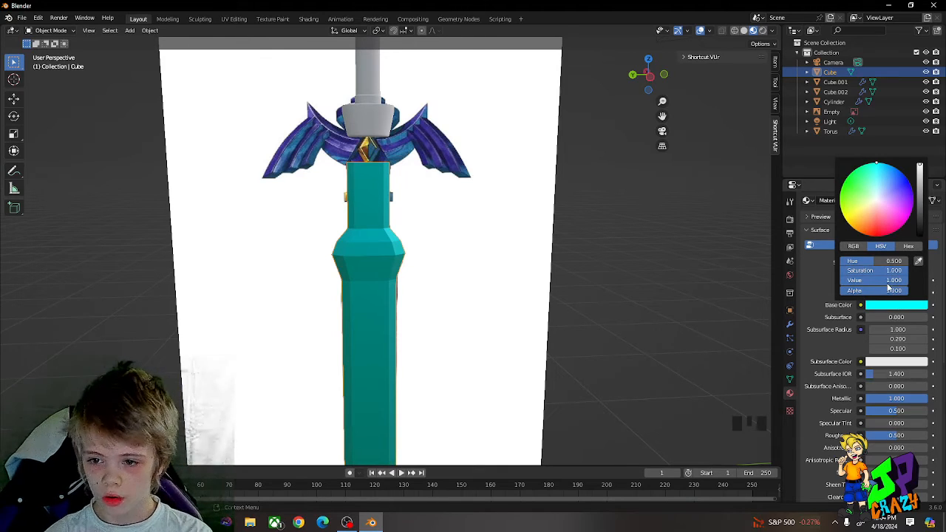
click(888, 282)
key(BackSpace)
key(BackSpace)
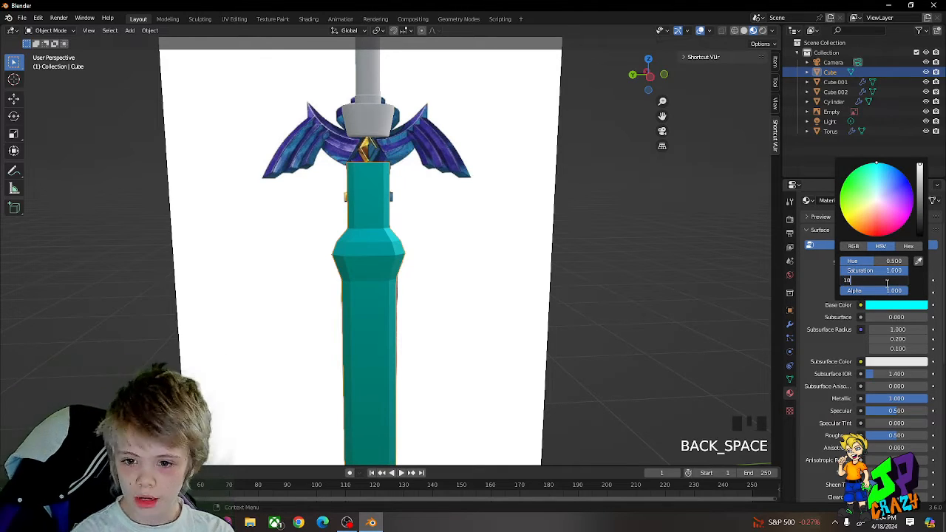
text(10)
key(Return)
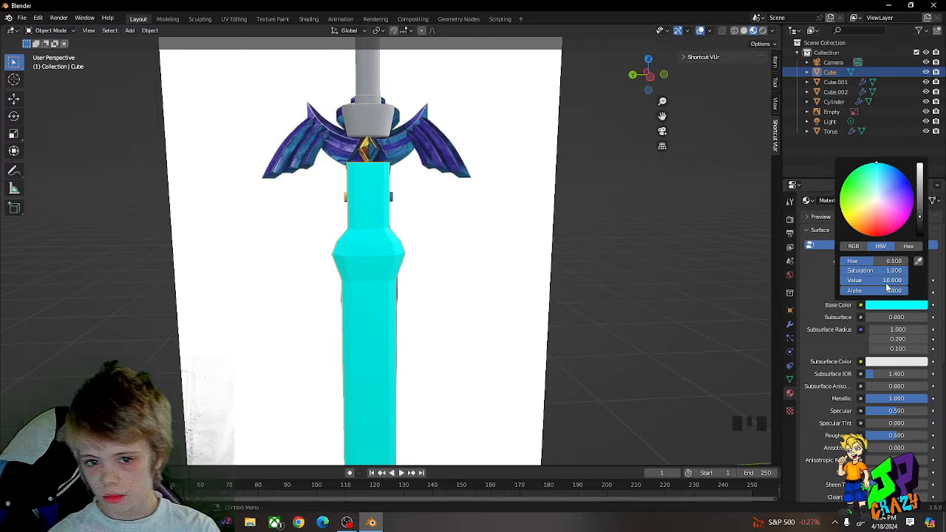
key(g)
right_click(444, 245)
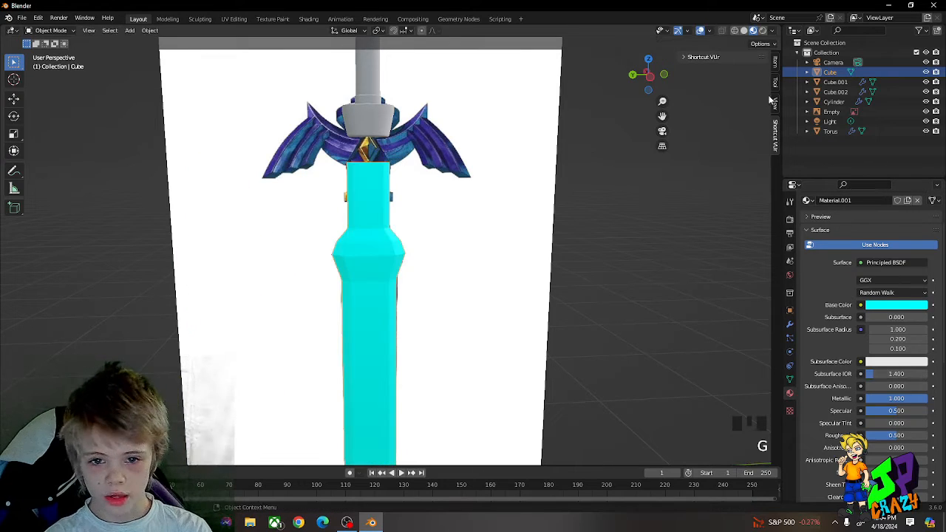
Step: Show the viewport in Rendered shading and set the render engine to Cycles
click(763, 30)
mouse_move(578, 195)
middle_down()
mouse_move(603, 186)
mouse_move(698, 216)
middle_up()
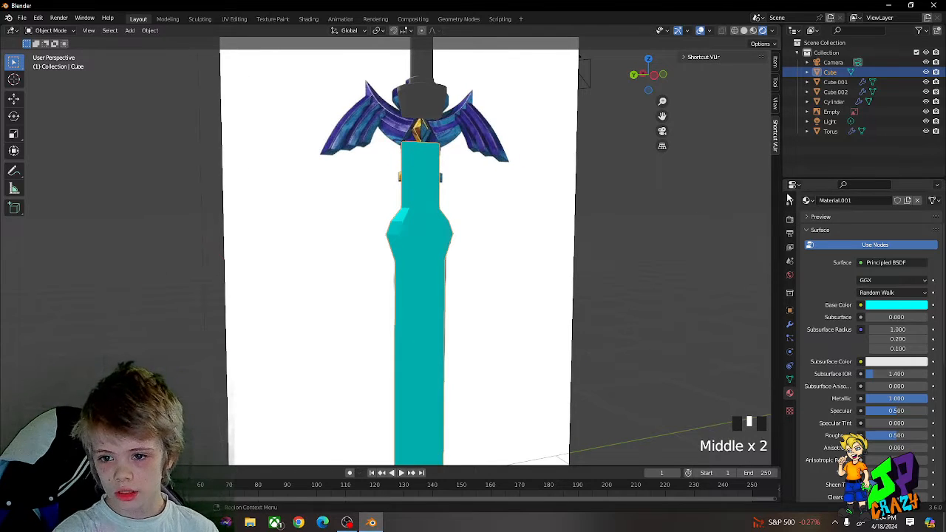
click(789, 220)
click(877, 220)
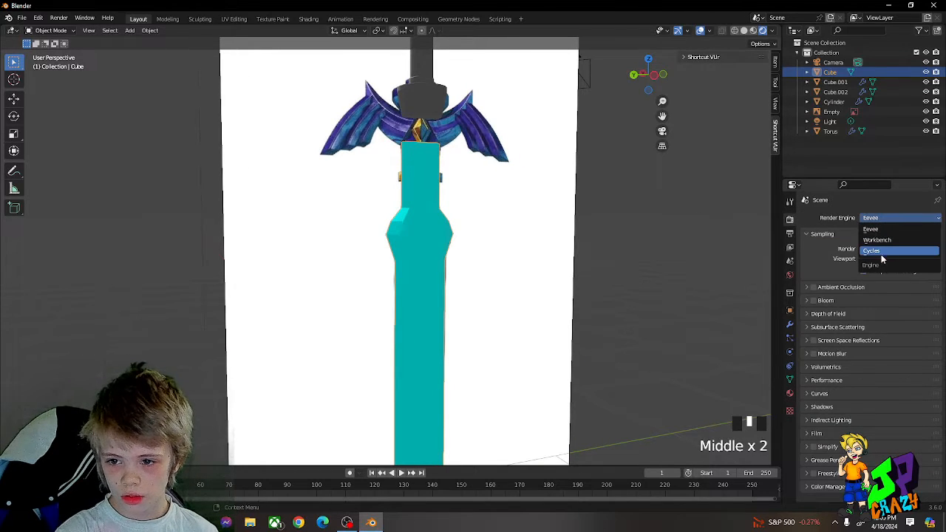
click(881, 252)
drag(880, 249, 883, 263)
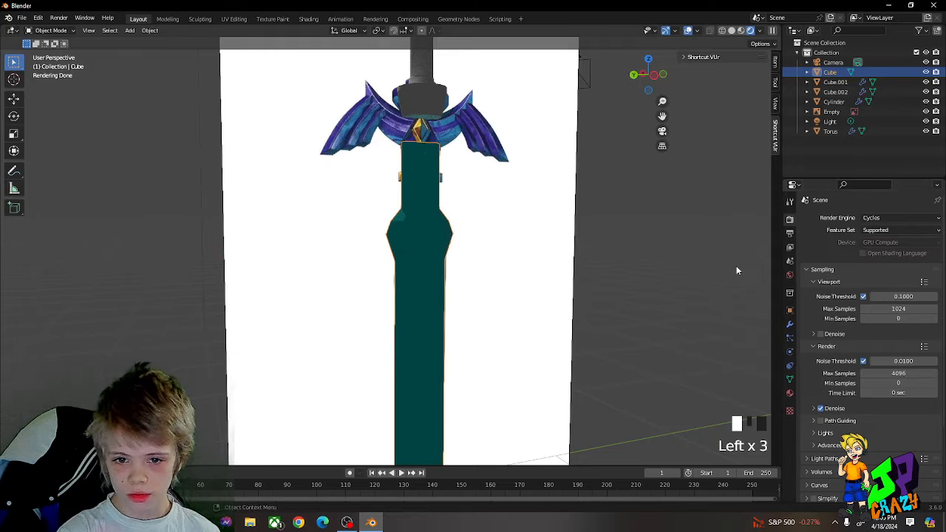
mouse_move(737, 271)
middle_down()
mouse_move(764, 265)
mouse_move(734, 258)
middle_up()
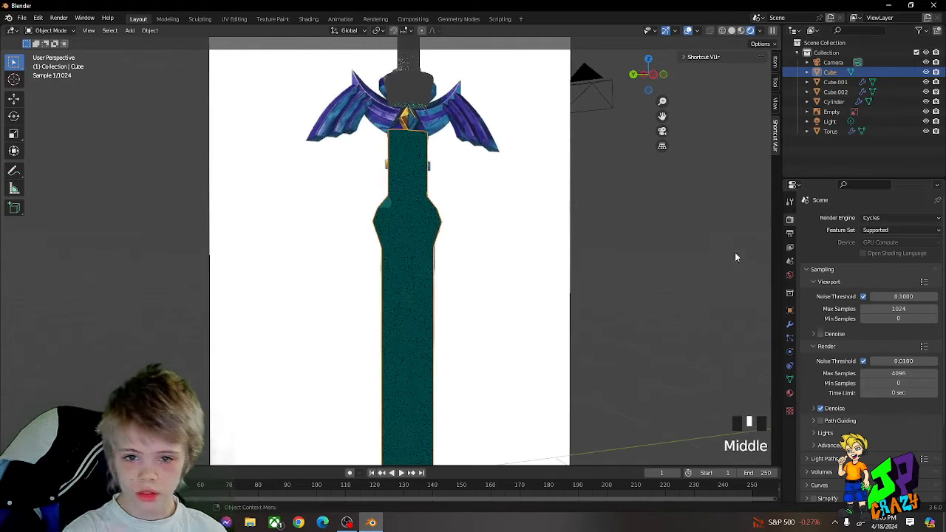
Step: Compare the blade's look in Material Preview shading with its Rendered look
click(741, 31)
middle_drag(419, 209, 390, 217)
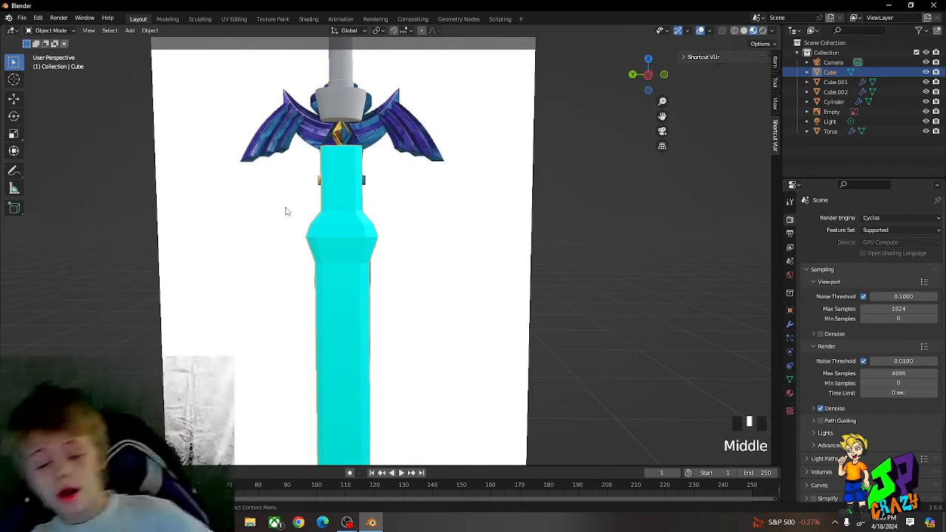
click(763, 30)
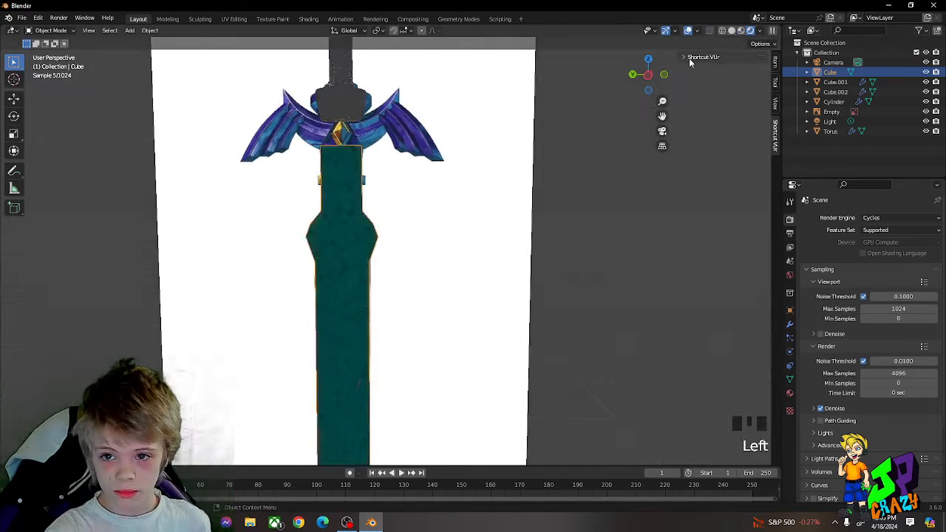
Step: Change the scene light above the sword to a Sun light and check the lit sword
scroll(498, 215, down, 8)
click(383, 117)
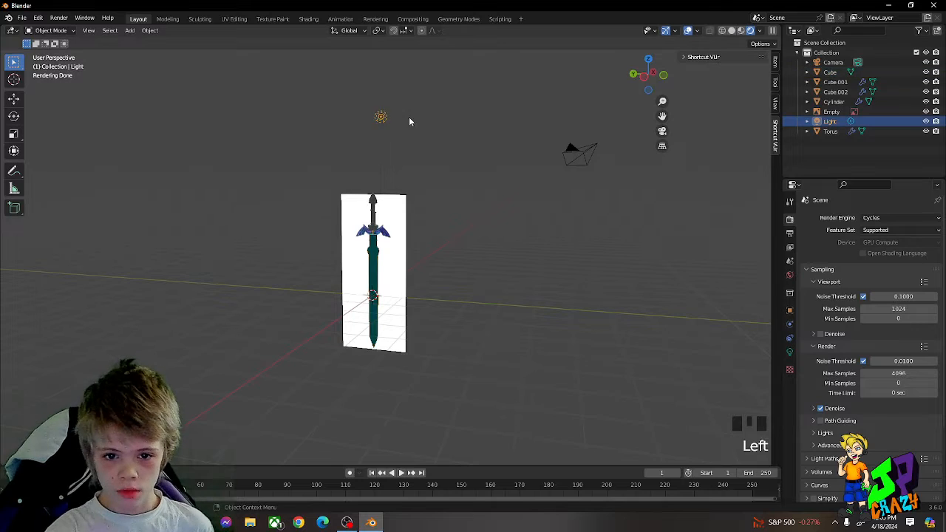
middle_drag(410, 121, 584, 218)
click(790, 352)
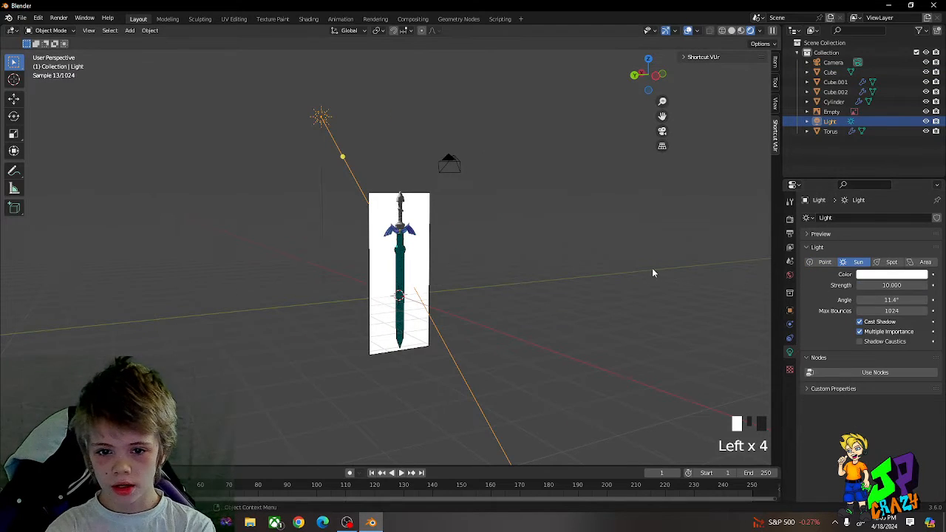
middle_drag(652, 273, 552, 253)
scroll(530, 252, up, 4)
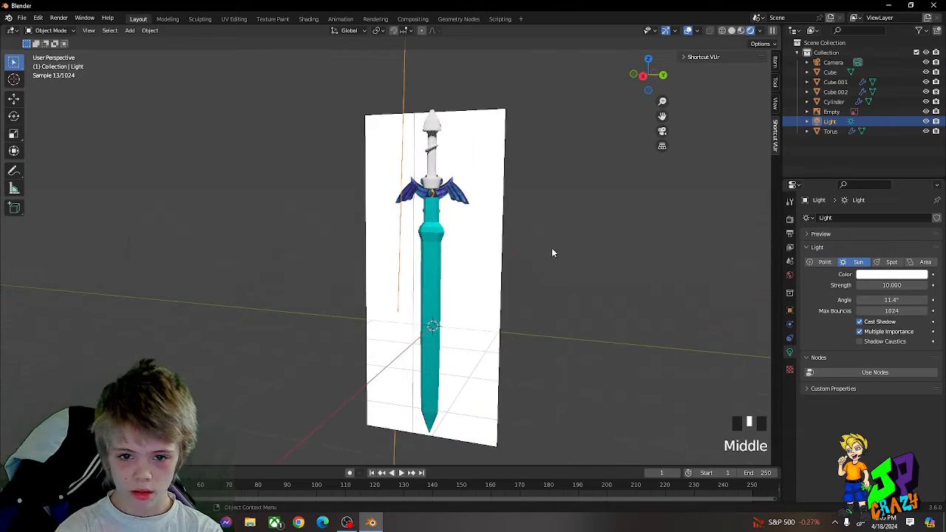
Step: Examine the sunlit sword in right orthographic view and return the viewport to Material Preview shading
key(KP_3)
scroll(432, 147, up, 3)
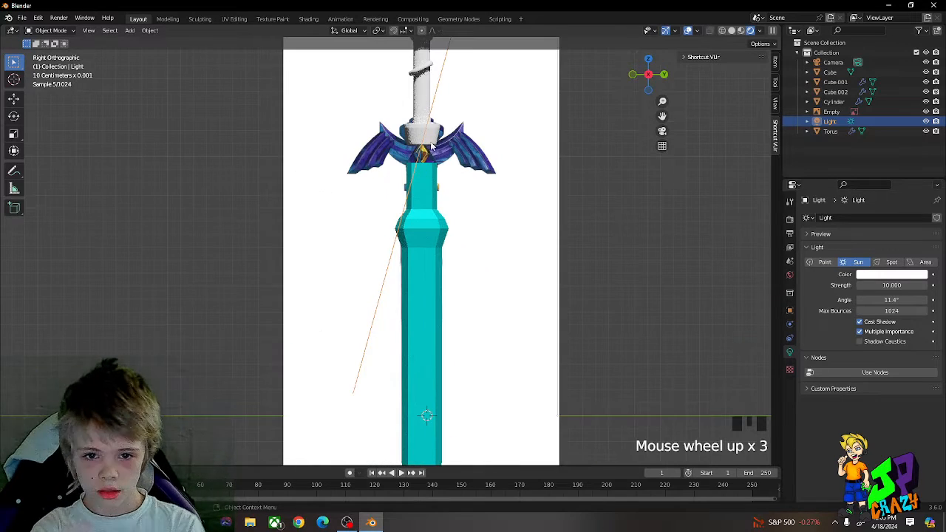
ctrl+middle_drag(448, 147, 418, 225)
scroll(417, 207, up, 3)
scroll(486, 156, up, 2)
shift+middle_drag(509, 169, 476, 292)
click(739, 32)
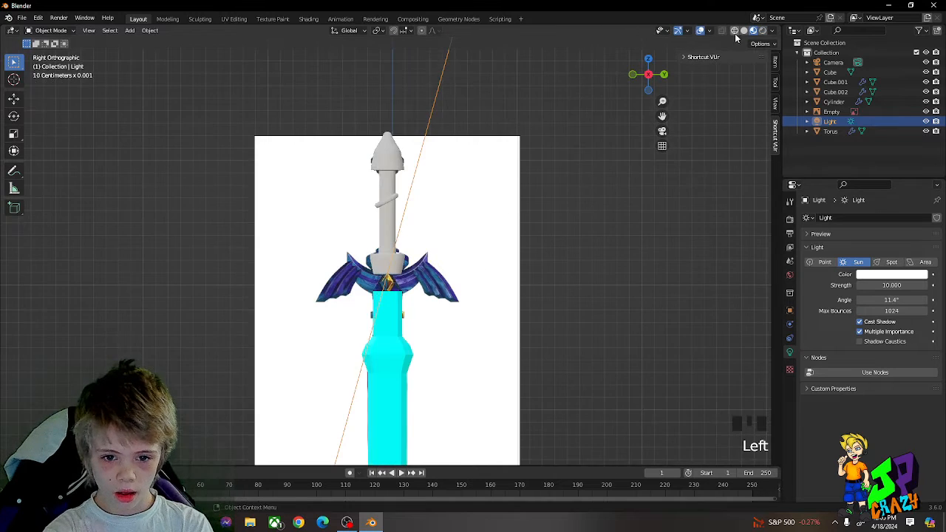
Step: Give the slanted ring on the grip a new material with a green base colour, hue about 0.331 and saturation 1.000
scroll(500, 173, up, 5)
shift+middle_drag(500, 173, 481, 215)
click(398, 152)
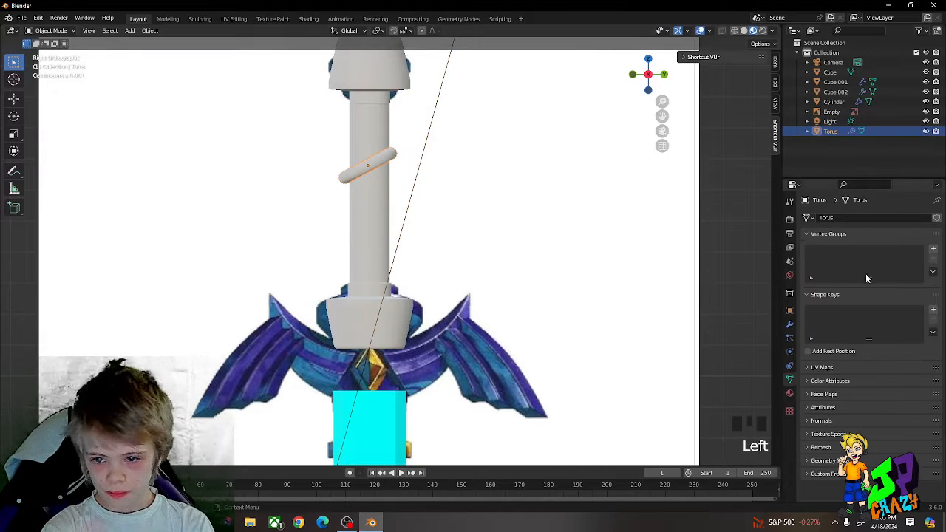
click(790, 393)
click(885, 260)
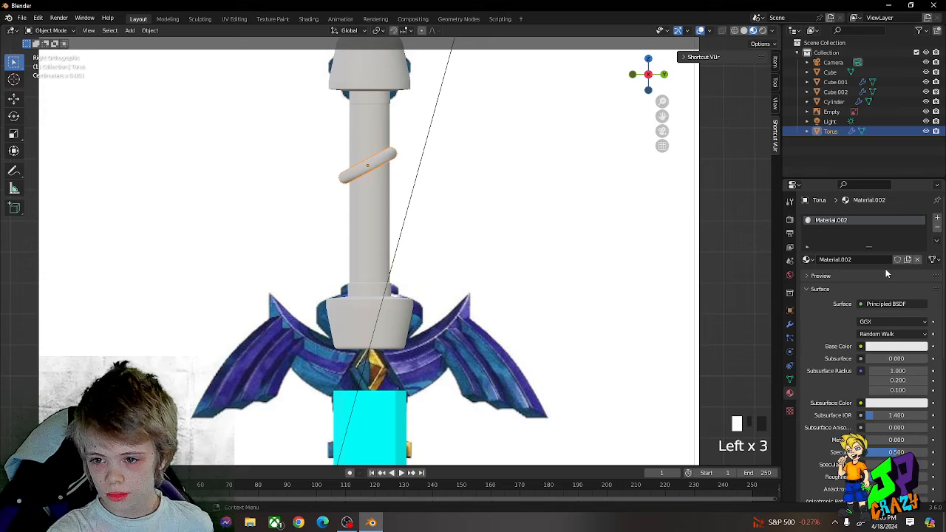
click(888, 347)
click(852, 222)
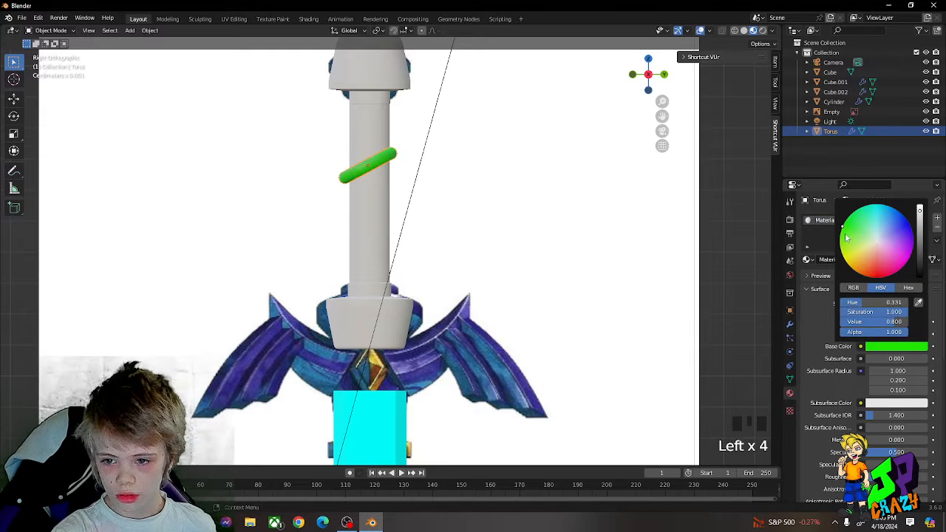
Step: Darken the ring material's green base colour and set its Metallic value to 1.000
drag(894, 322, 864, 322)
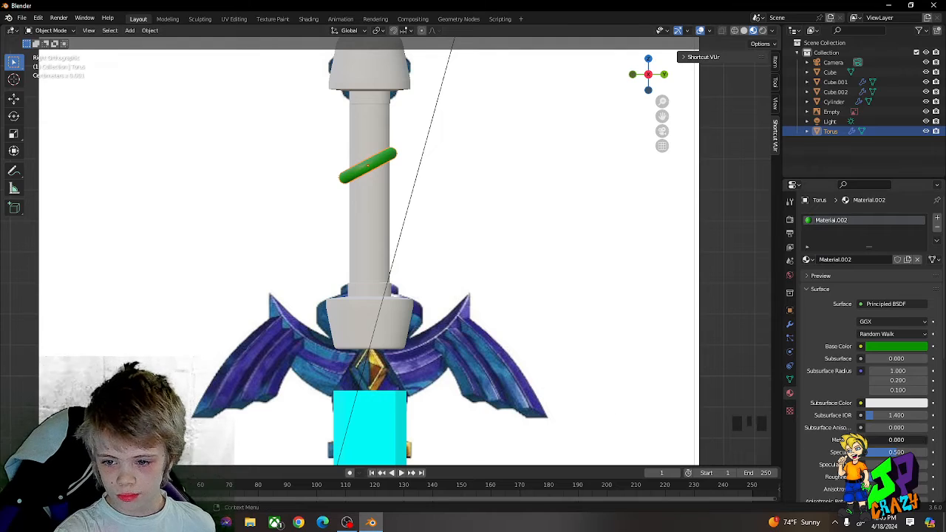
scroll(412, 211, up, 2)
Step: Hide the green ring and the grip cylinder in turn to examine the reference image's grip wrap, and unhide them
key(h)
scroll(410, 208, down, 3)
middle_drag(410, 208, 413, 208)
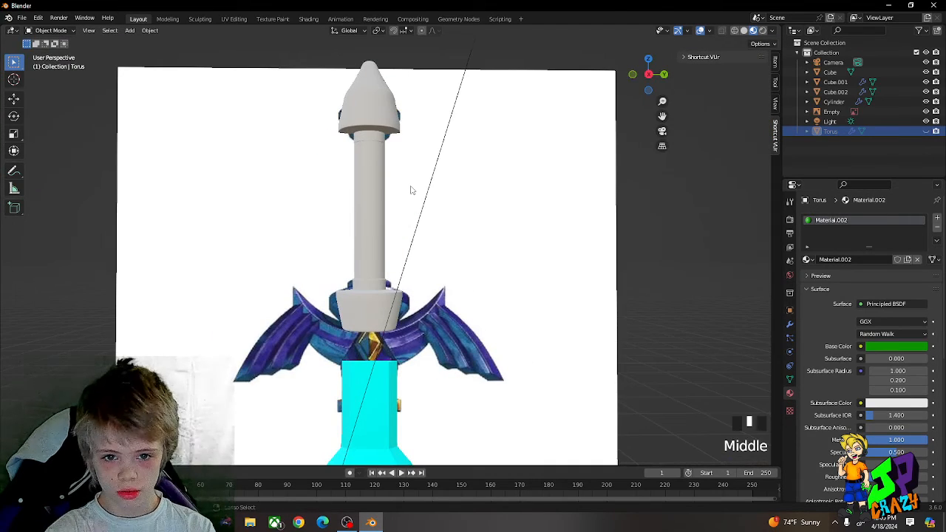
key(KP_3)
scroll(484, 273, down, 3)
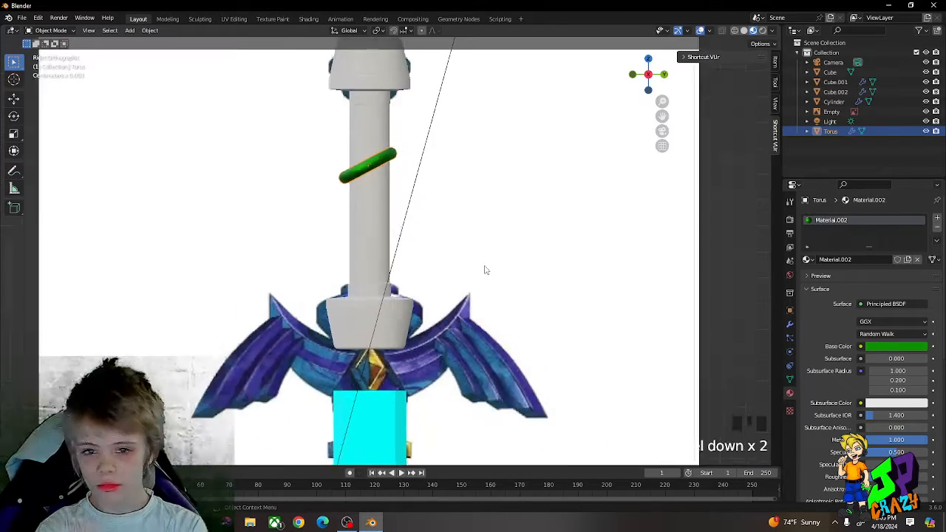
click(385, 238)
middle_drag(384, 238, 441, 250)
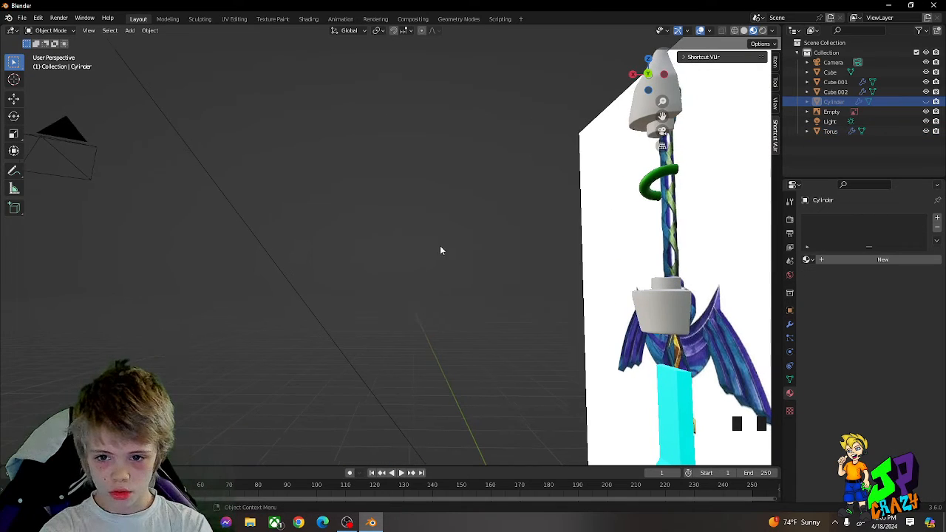
key(alt+h)
key(KP_1)
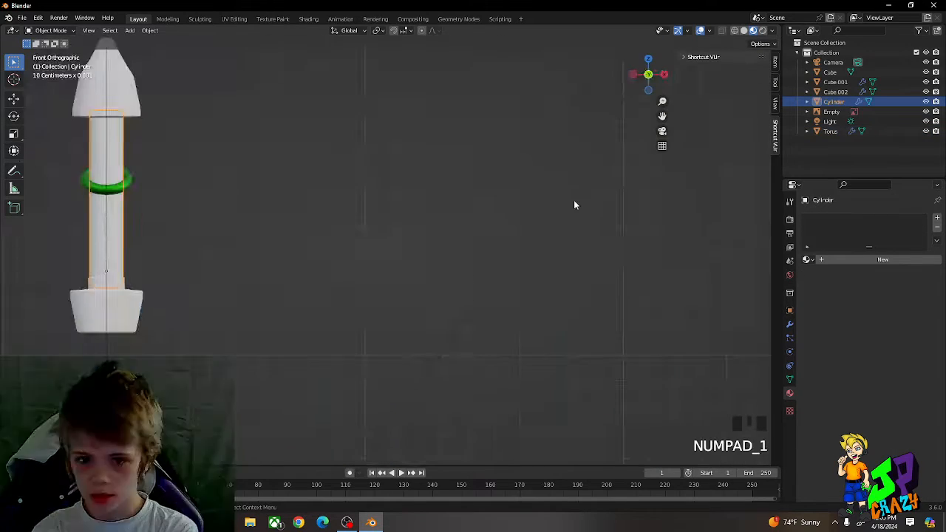
Step: In right orthographic view, move the green ring along the Y axis to centre it on the grip
key(KP_3)
click(377, 185)
scroll(422, 158, up, 5)
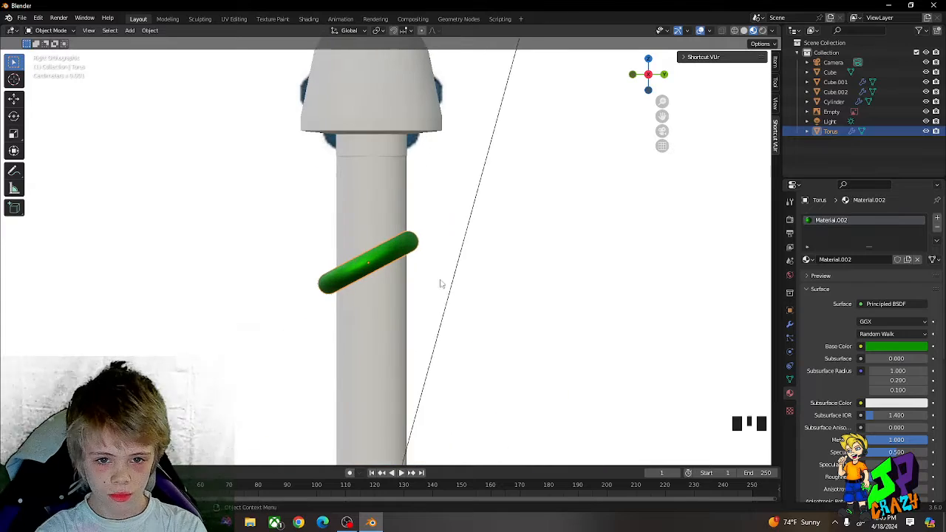
key(g)
key(y)
click(438, 272)
Step: Duplicate the green ring directly above the original and rotate the copy about the X axis to the opposite slant
key(shift+d)
key(y)
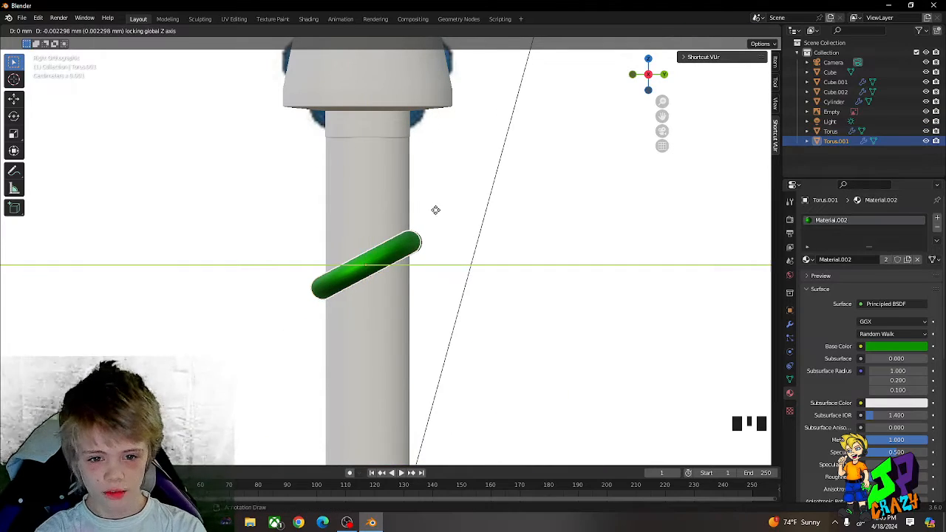
key(z)
click(432, 171)
key(r)
key(y)
right_click(435, 205)
key(r)
key(x)
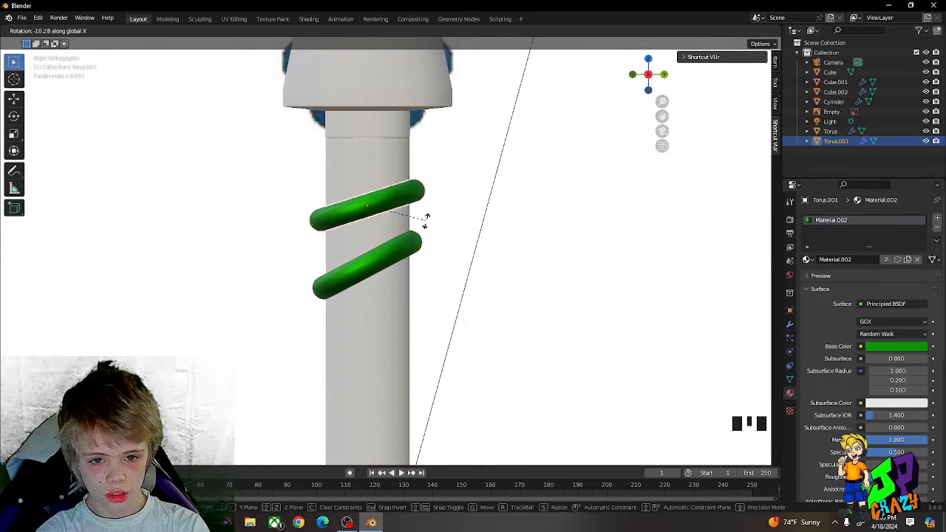
click(400, 249)
Step: Lower the copied ring along the Z axis by about 0.08 mm so it crosses the original in an X shape
key(g)
key(y)
key(z)
click(399, 255)
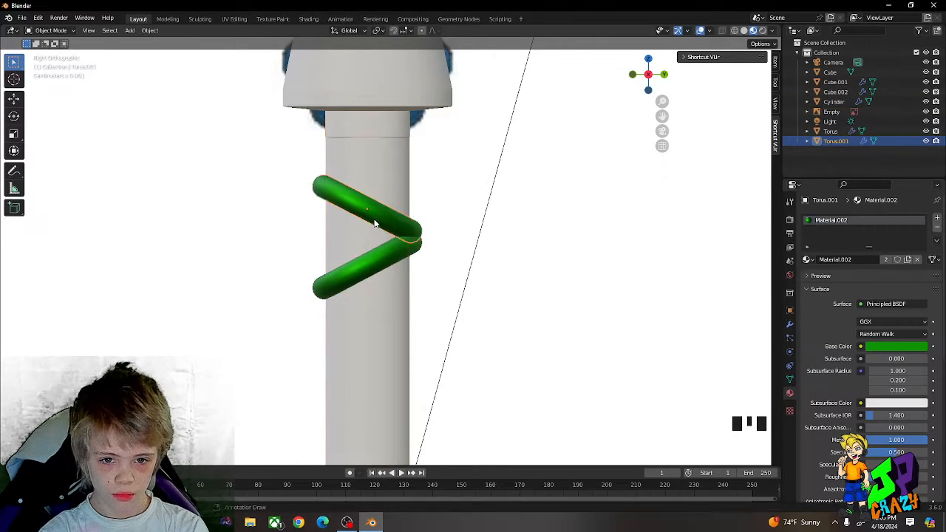
key(g)
key(z)
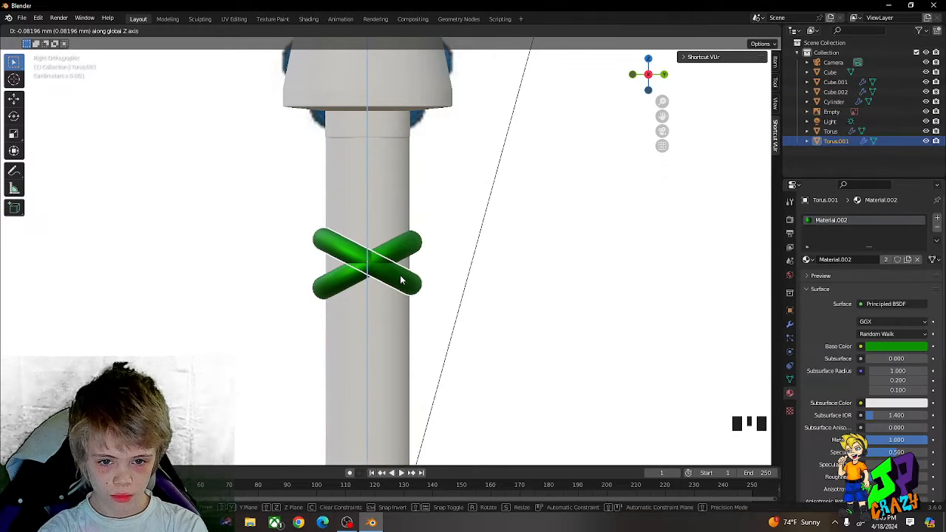
key(Escape)
Step: Select both crossed rings and duplicate them about 0.096 mm upward along the Z axis
shift+click(409, 255)
key(shift+d)
key(z)
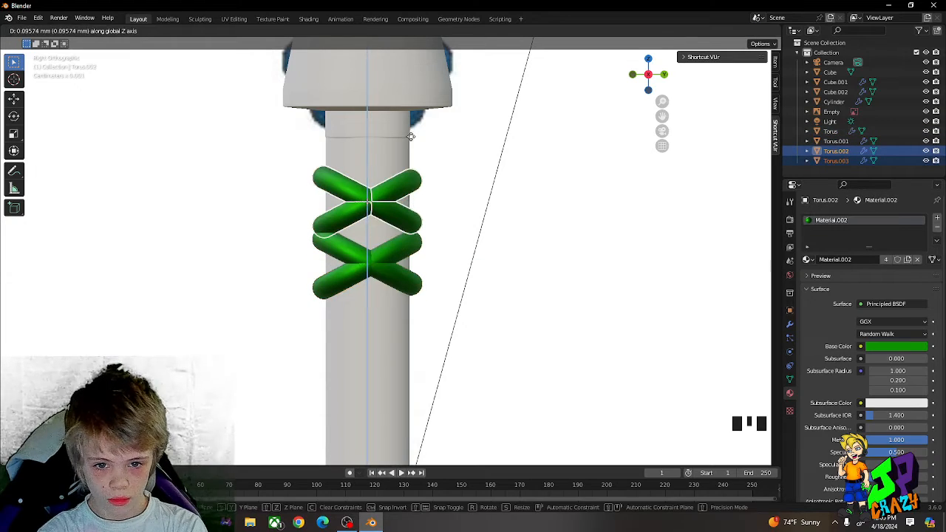
click(412, 189)
Step: Select all four rings and move them up along the Z axis to just below the pommel
shift+click(411, 279)
scroll(429, 261, down, 1)
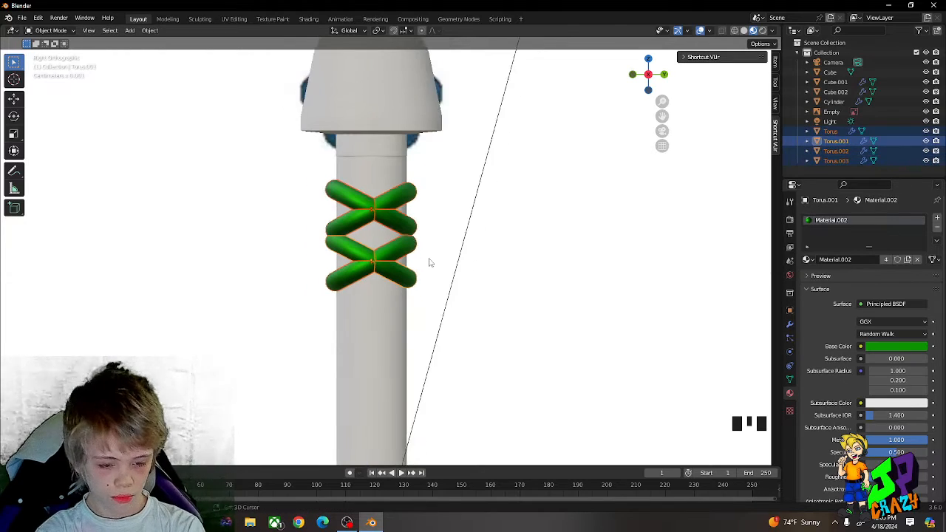
shift+middle_drag(431, 254, 435, 177)
key(g)
key(z)
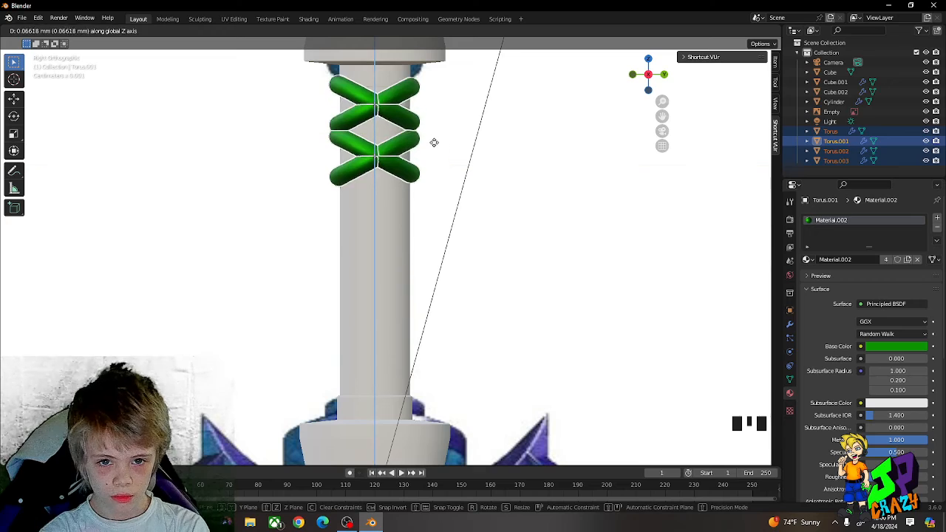
click(435, 141)
Step: Duplicate the set of four rings twice down the Z axis to continue the criss-cross wrap along the grip
key(shift+d)
key(z)
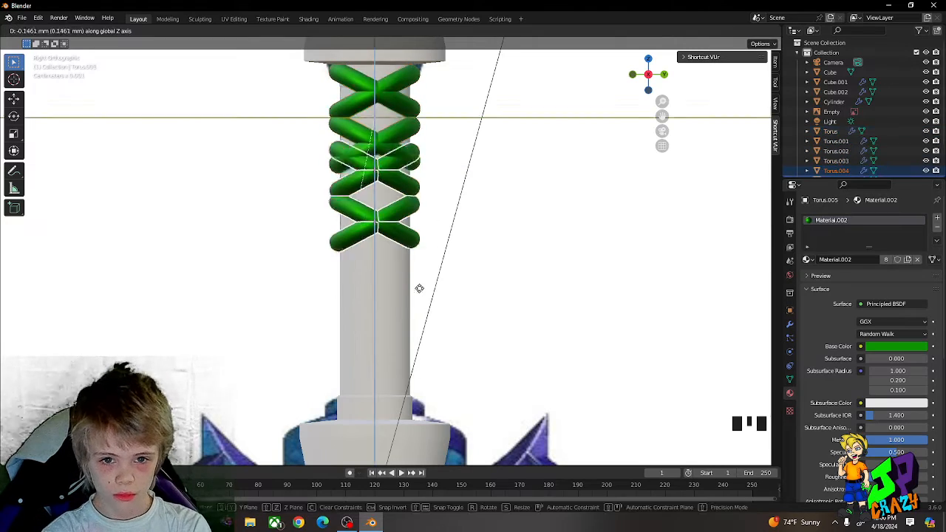
click(429, 309)
key(shift+d)
key(y)
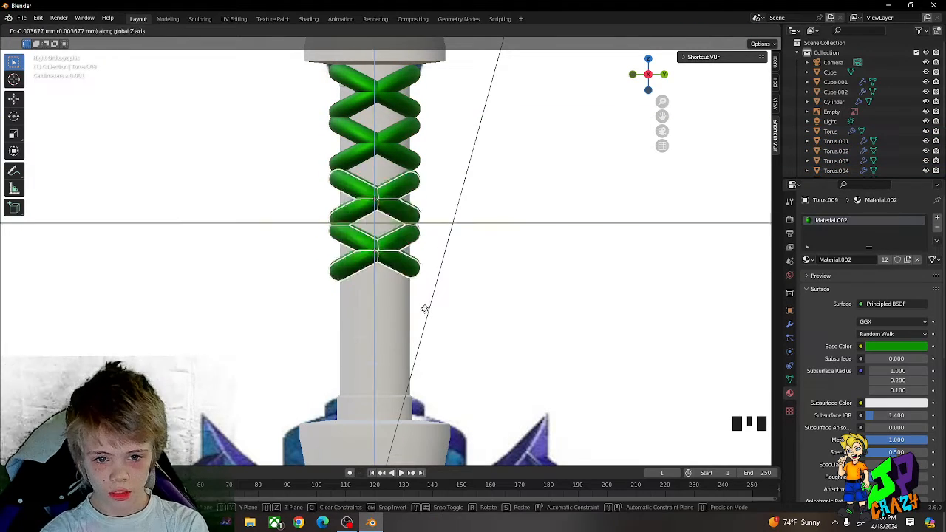
key(z)
click(416, 405)
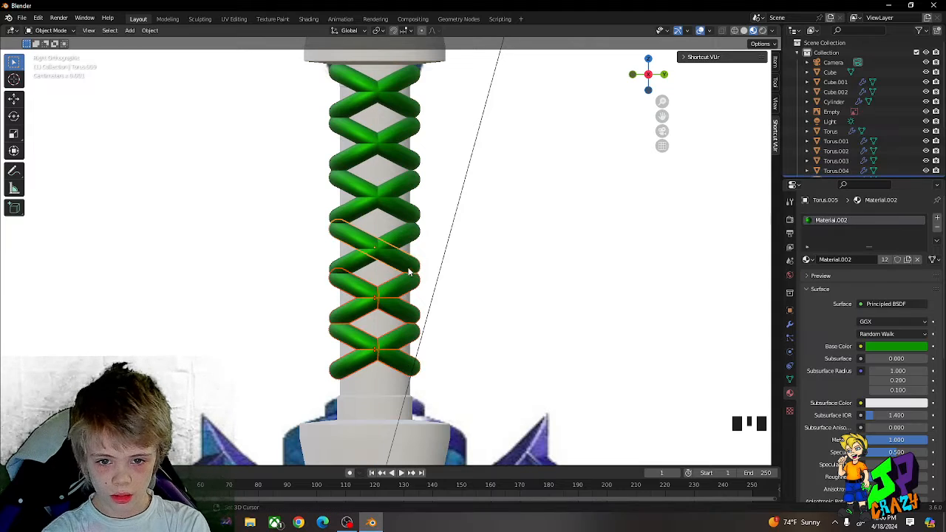
Step: Select all twelve rings and move them down the Z axis to centre the wrap between the pommel and the guard
shift+click(406, 235)
shift+click(406, 148)
shift+click(402, 122)
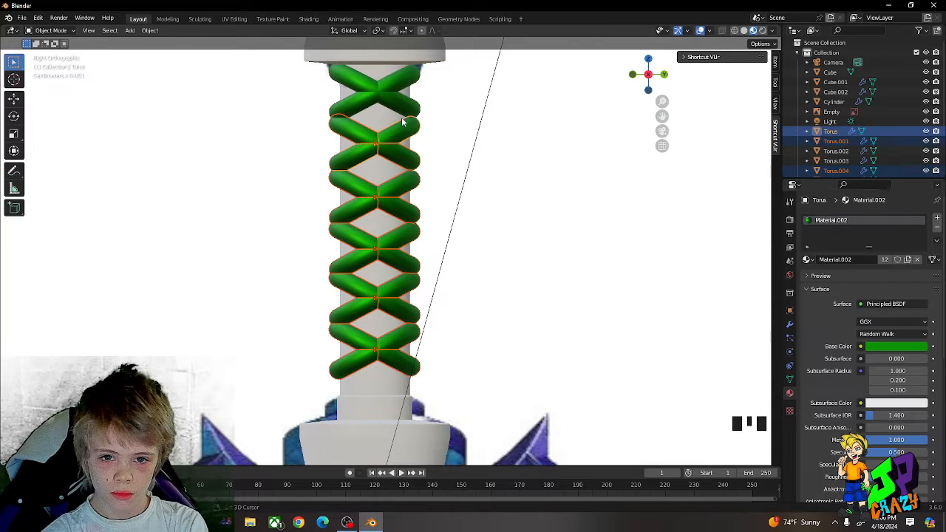
shift+click(400, 87)
key(g)
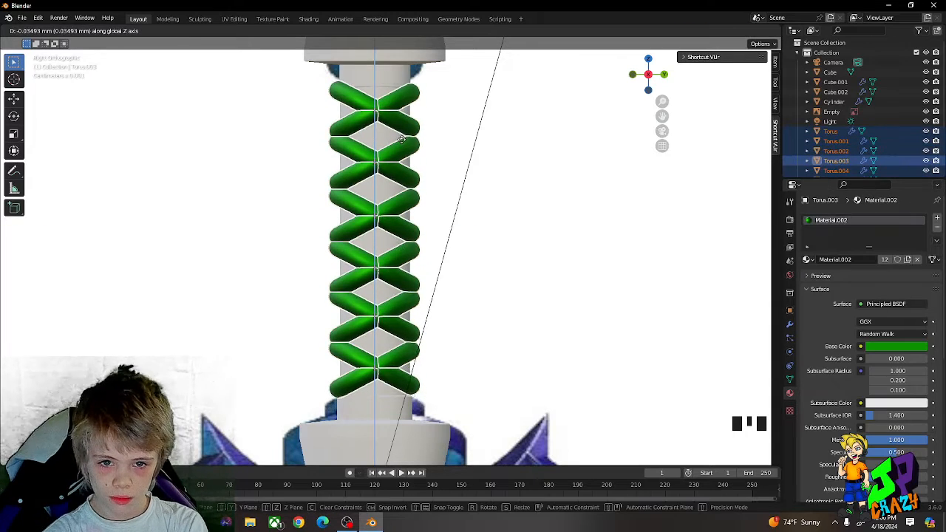
click(436, 151)
click(437, 151)
Step: Slide the grip cylinder aside along the Y axis to look at the reference grip behind it, and cancel the move
middle_drag(471, 248, 412, 277)
scroll(412, 276, down, 5)
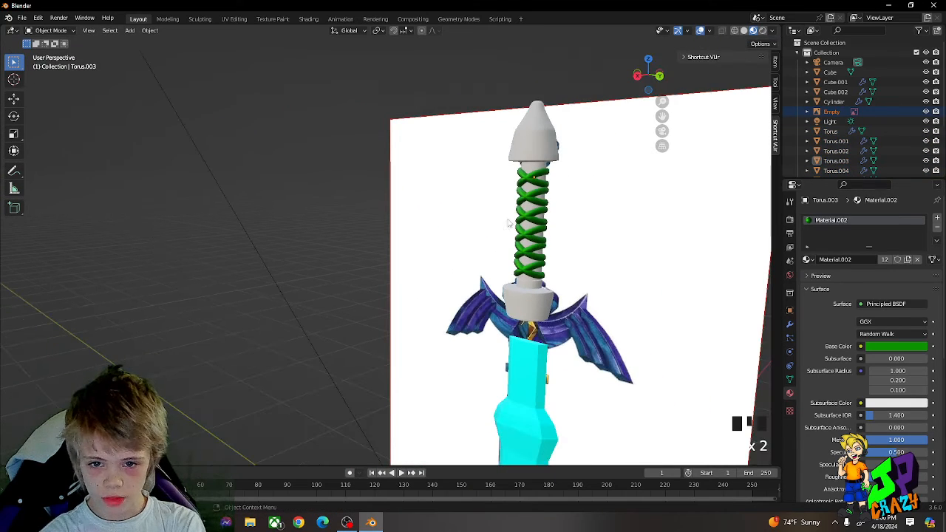
click(539, 193)
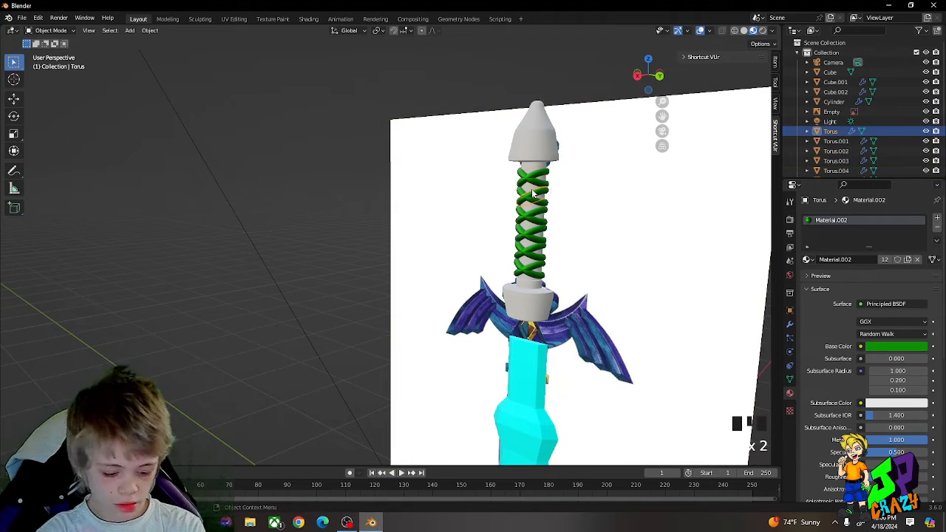
click(533, 192)
key(g)
key(y)
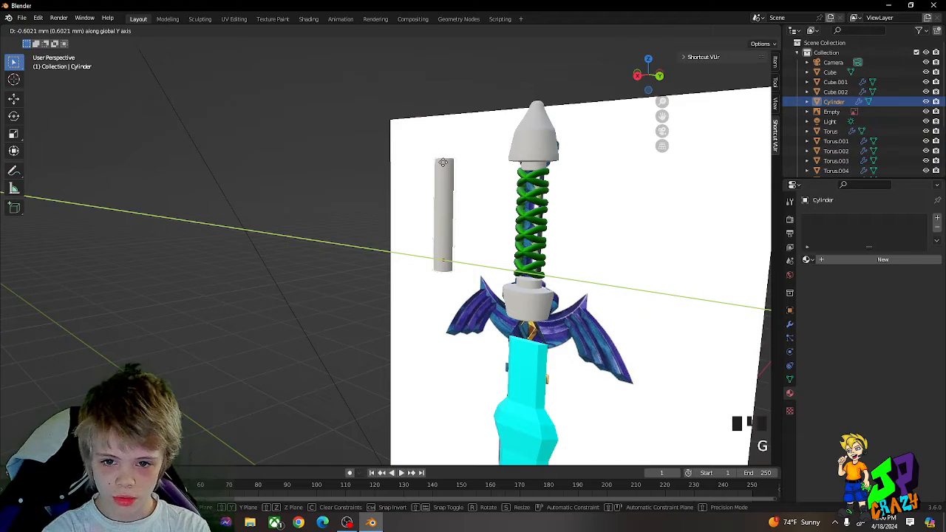
right_click(586, 220)
Step: Give the grip cylinder a new material with a blue-violet base colour, hue about 0.681 and saturation 1.000, matching the reference grip
click(839, 260)
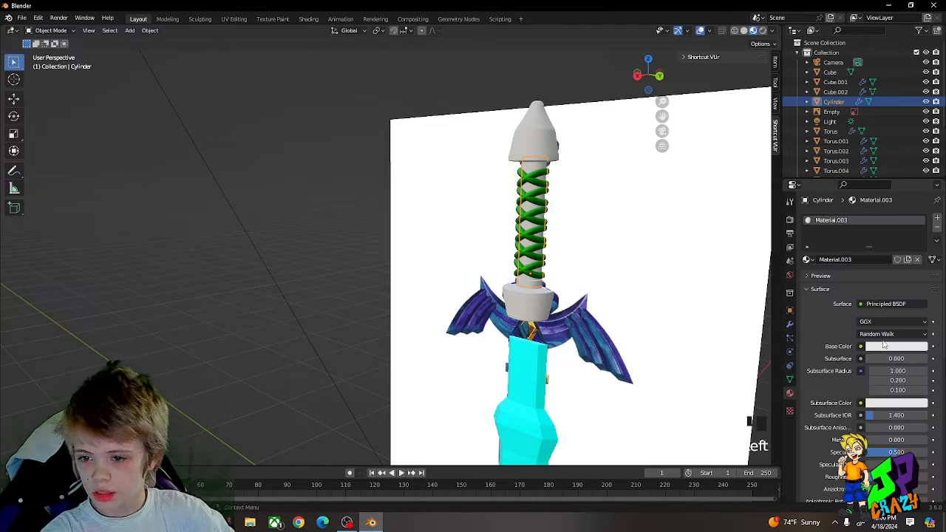
scroll(628, 219, up, 3)
middle_drag(616, 219, 640, 222)
scroll(589, 220, up, 2)
shift+middle_drag(543, 245, 506, 264)
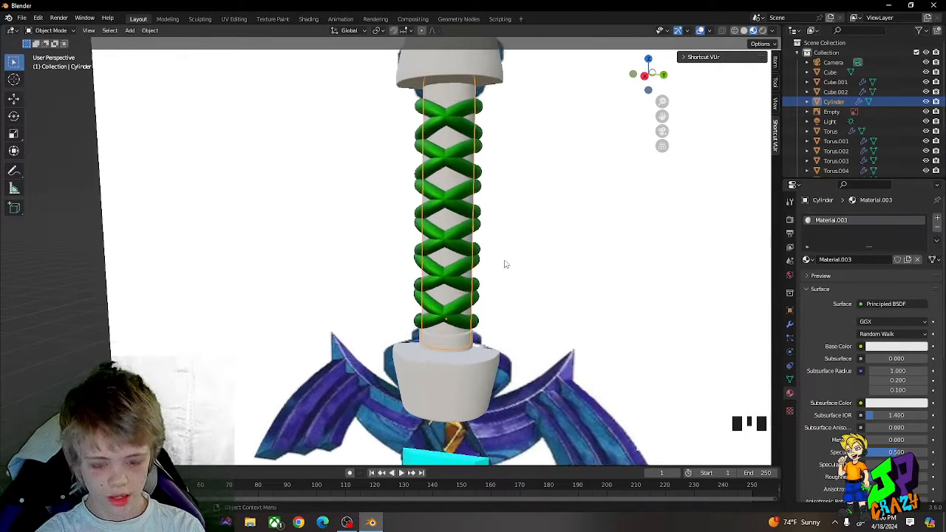
key(g)
key(y)
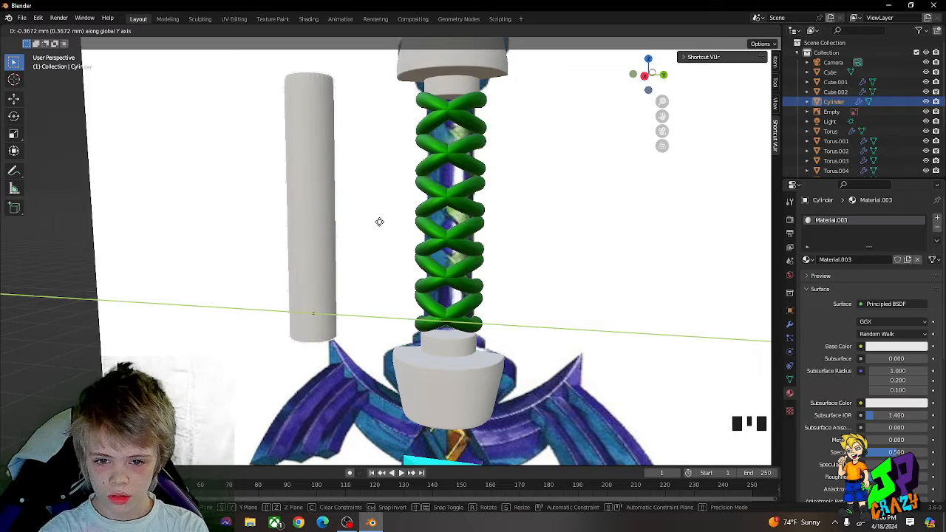
key(Escape)
click(896, 346)
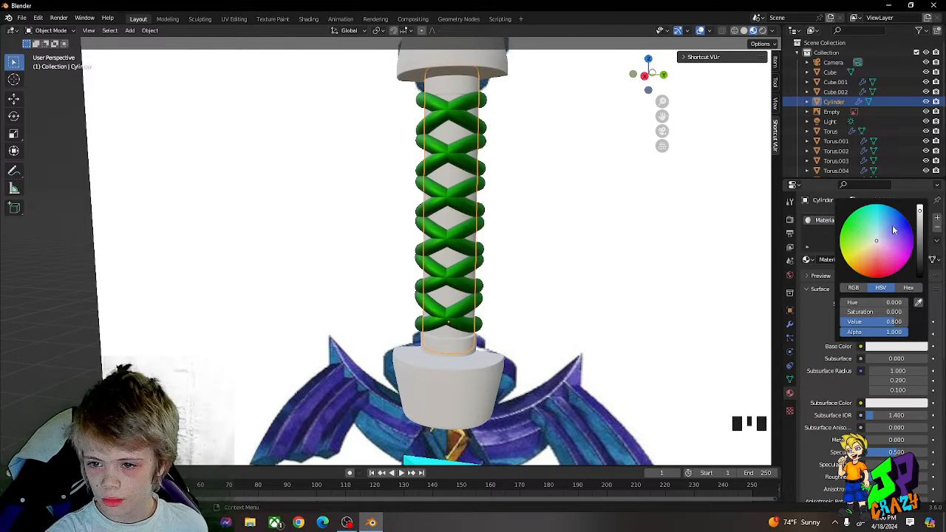
drag(893, 230, 911, 231)
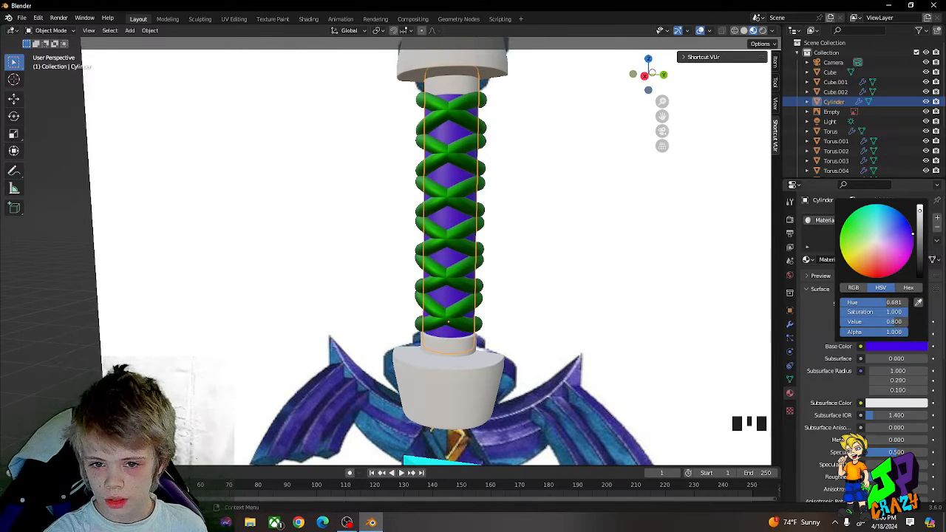
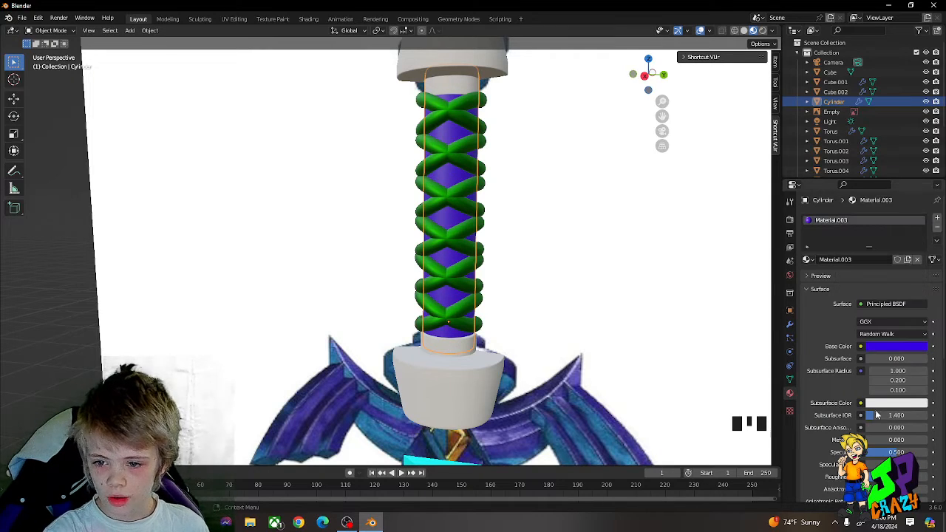
Step: Set the metallic value of the grip's blue-violet material to 1.000
drag(875, 441, 926, 442)
middle_drag(567, 231, 512, 235)
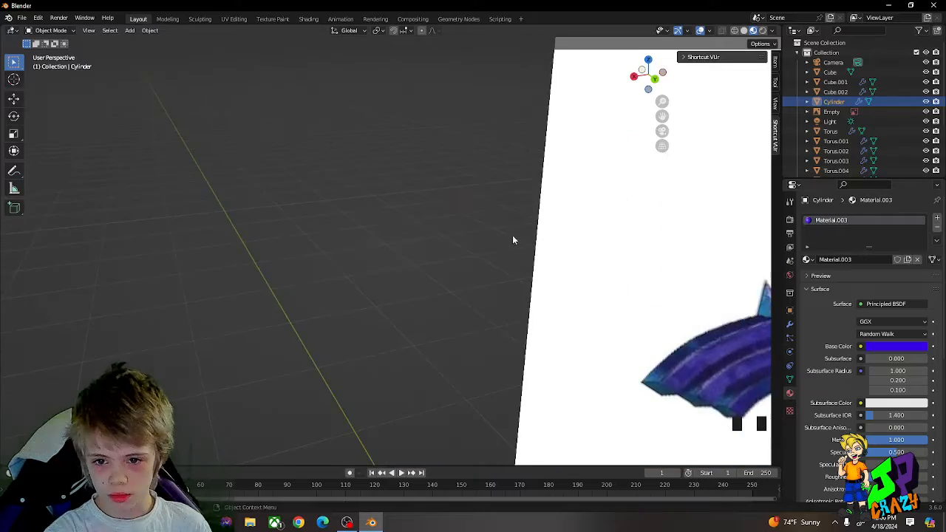
scroll(576, 243, down, 3)
scroll(576, 243, down, 2)
scroll(566, 225, up, 4)
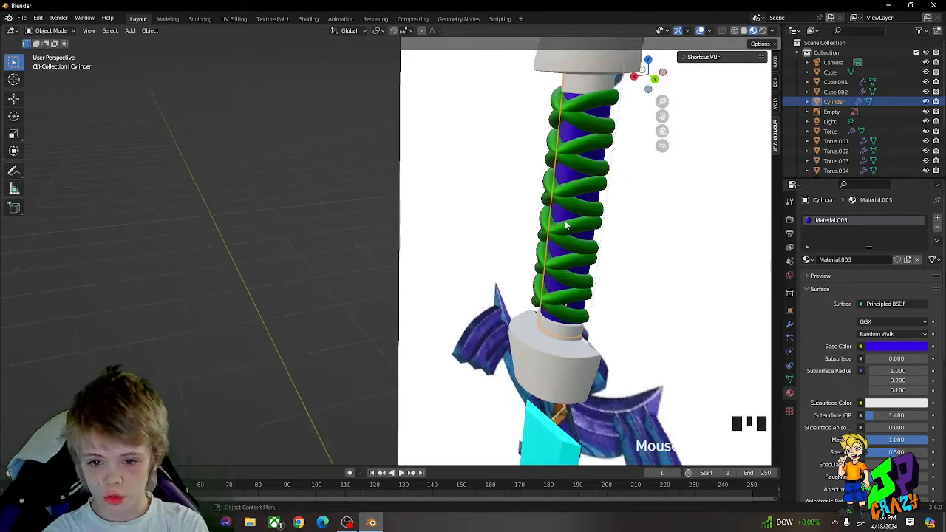
Step: Assign the existing blue-violet Material.003 to the pommel
middle_drag(563, 235, 590, 229)
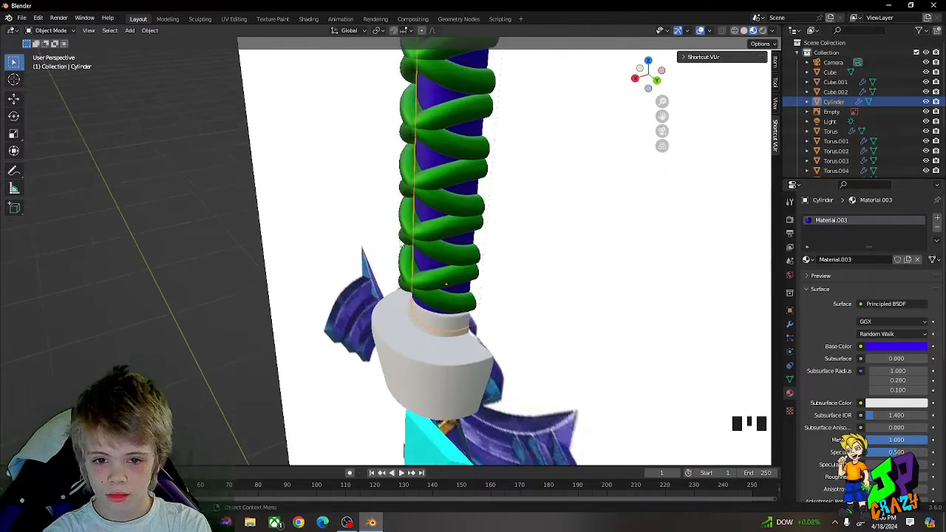
middle_drag(407, 218, 289, 245)
scroll(226, 205, down, 4)
middle_drag(226, 205, 232, 212)
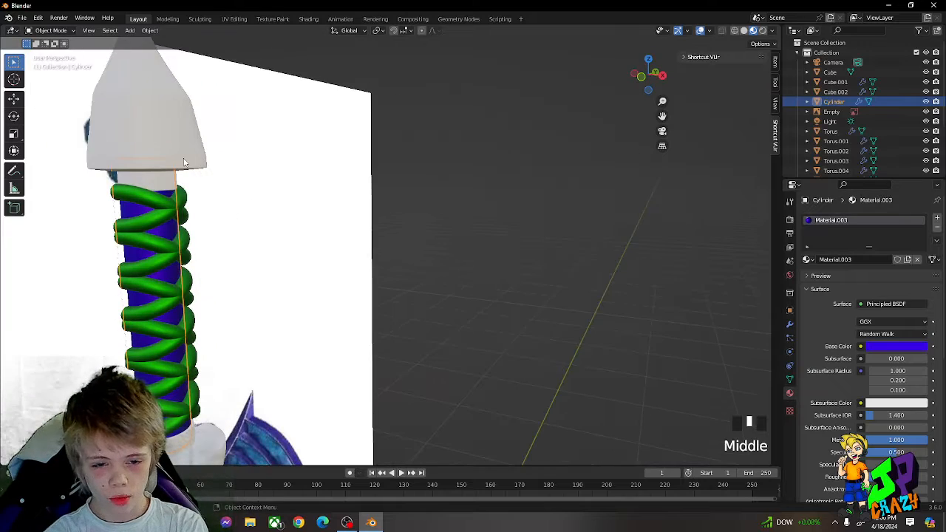
click(268, 145)
key(g)
key(x)
click(188, 145)
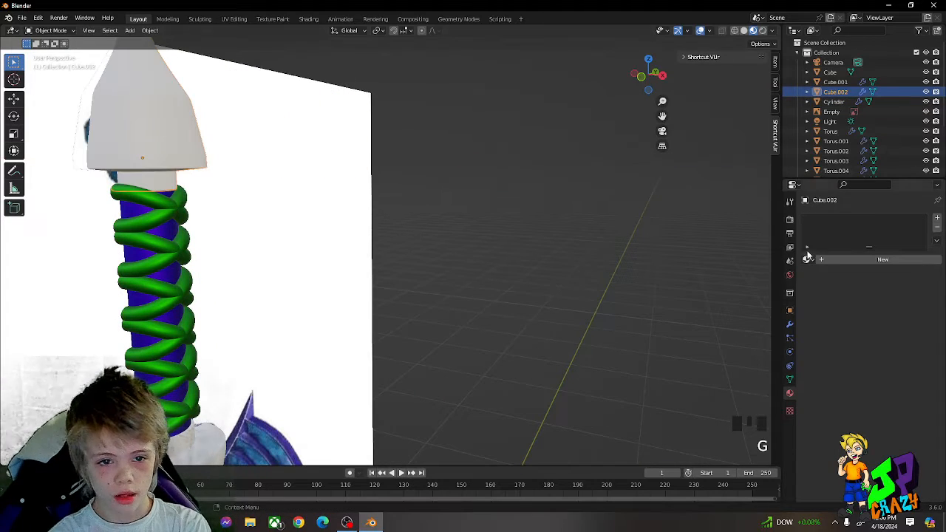
click(807, 259)
click(834, 302)
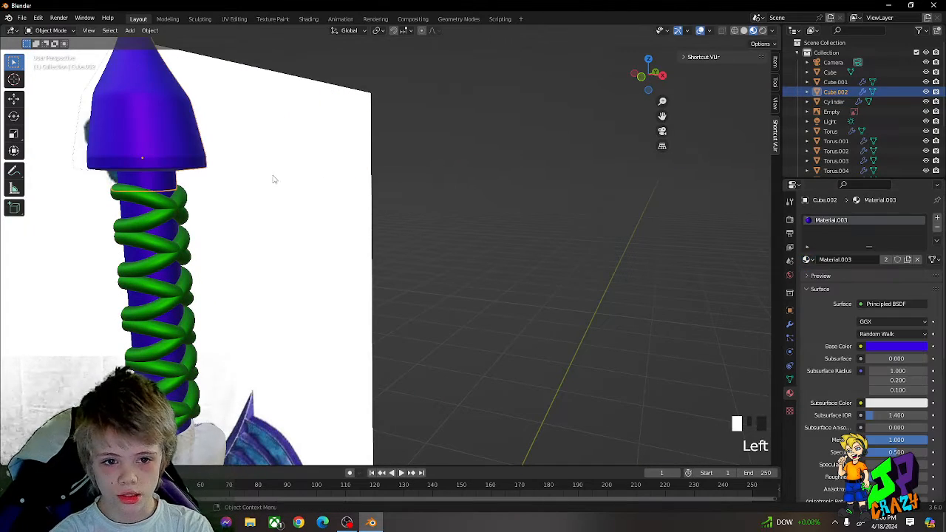
Step: Scale the pommel down so it is narrower above the wrapped grip
scroll(363, 178, down, 2)
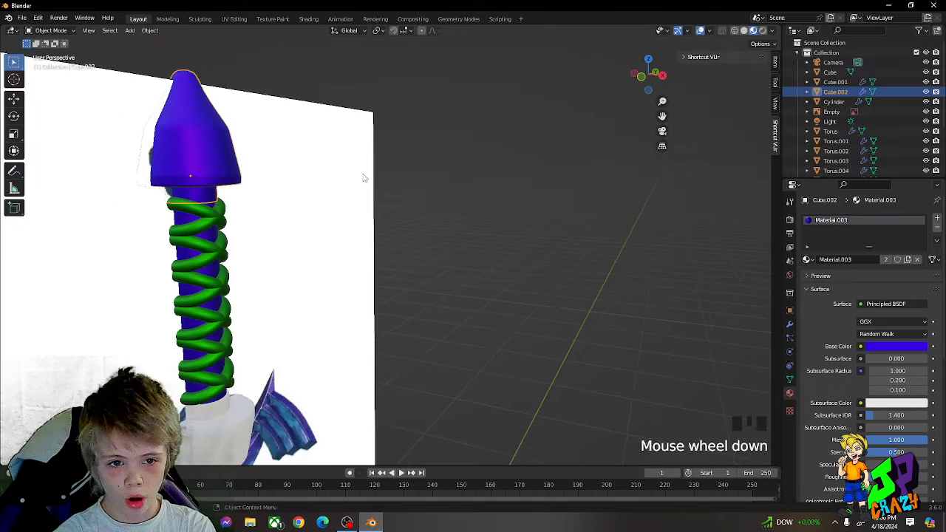
key(s)
click(329, 170)
scroll(329, 171, up, 1)
middle_drag(316, 170, 300, 182)
shift+click(234, 196)
Step: Assign the existing blue-violet Material.003 to the collar between the grip and the blade
scroll(248, 198, down, 2)
scroll(335, 248, up, 2)
click(247, 257)
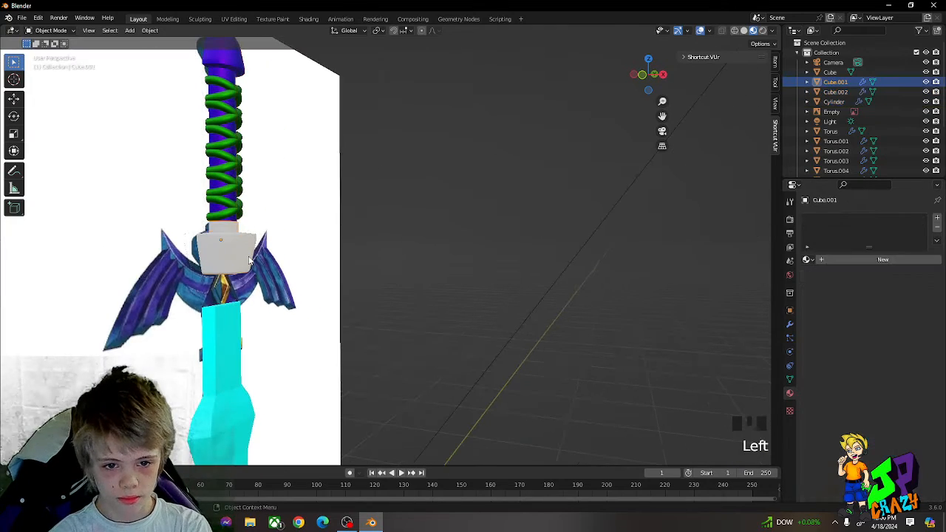
key(g)
key(x)
right_click(136, 229)
click(807, 260)
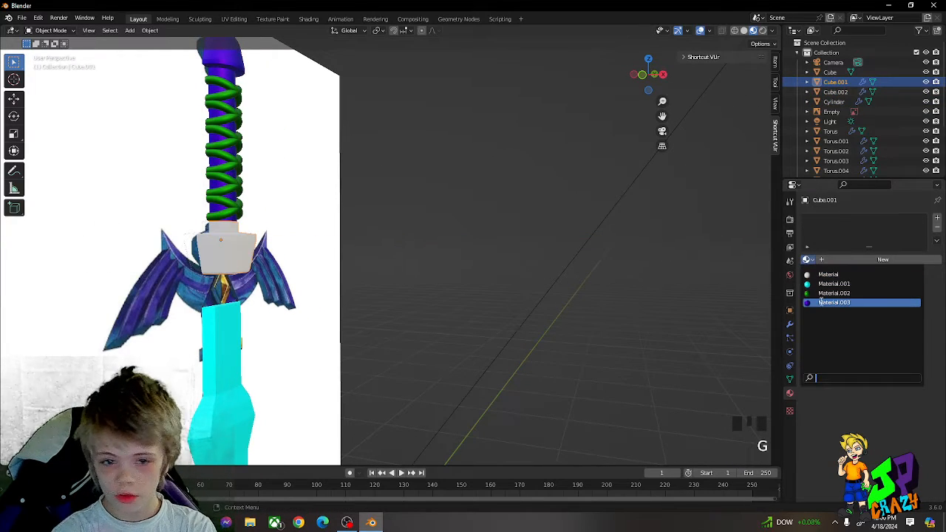
click(821, 302)
scroll(256, 247, up, 2)
middle_drag(283, 247, 262, 246)
Step: Add a cube mesh for the winged guard and scale it down to a small block near the blade
click(535, 249)
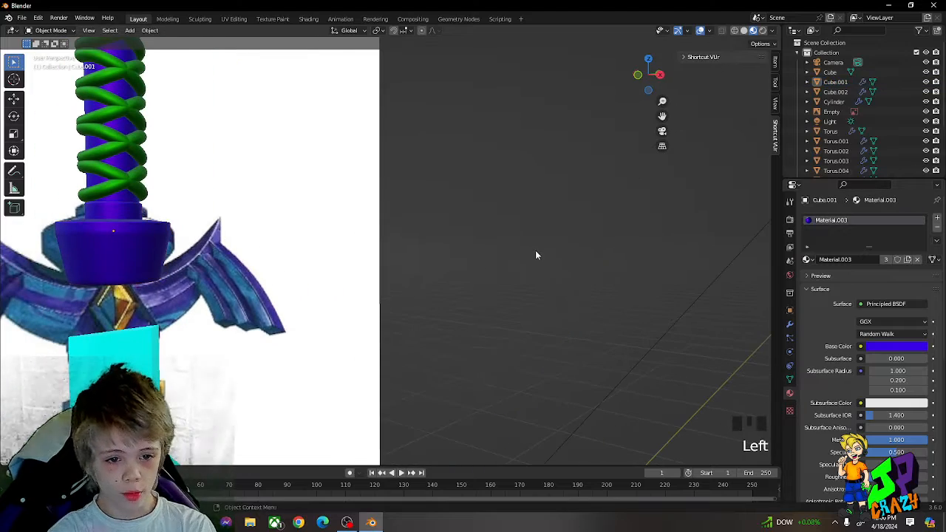
key(shift+a)
scroll(477, 259, down, 3)
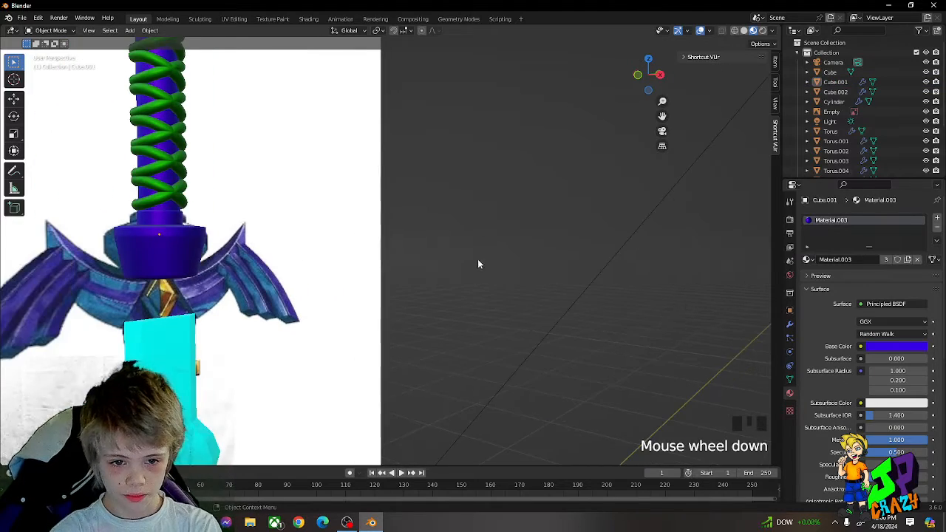
middle_drag(522, 272, 499, 264)
key(shift+a)
mouse_move(488, 249)
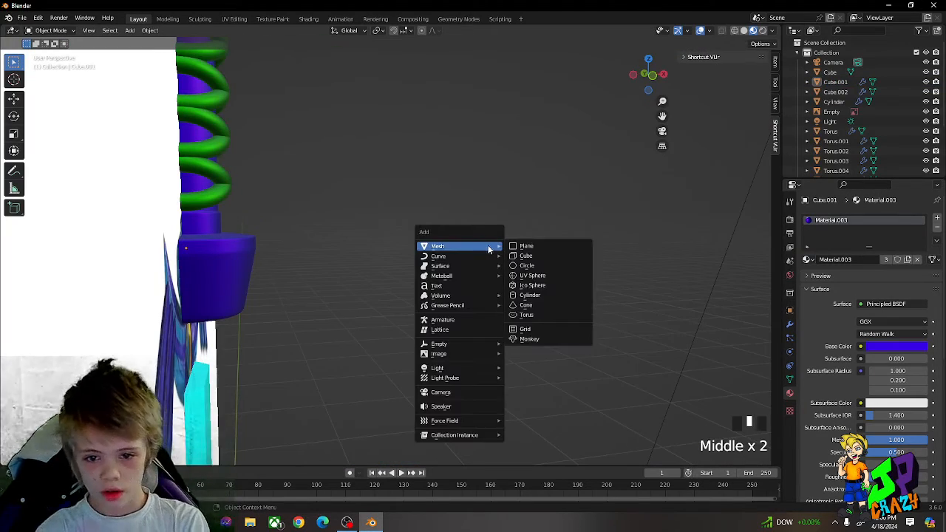
click(544, 255)
scroll(434, 263, down, 3)
key(g)
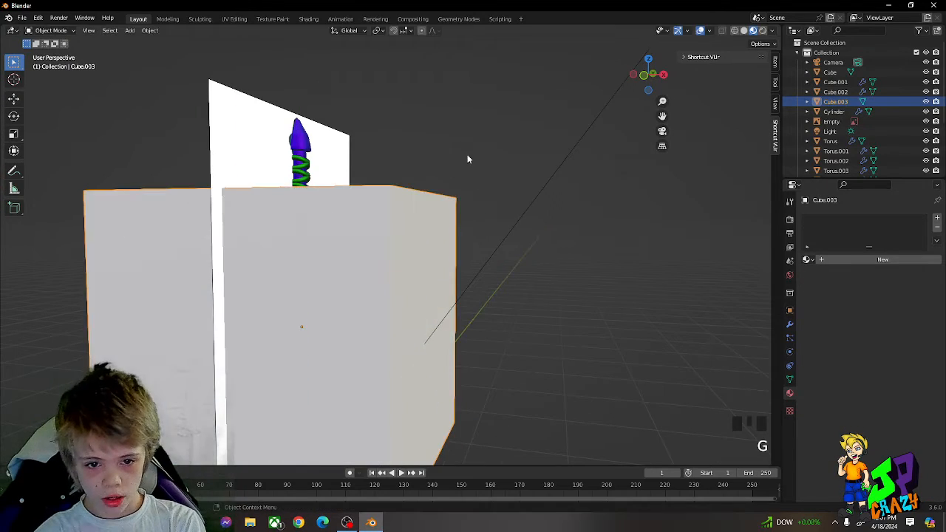
key(s)
key(s)
click(358, 337)
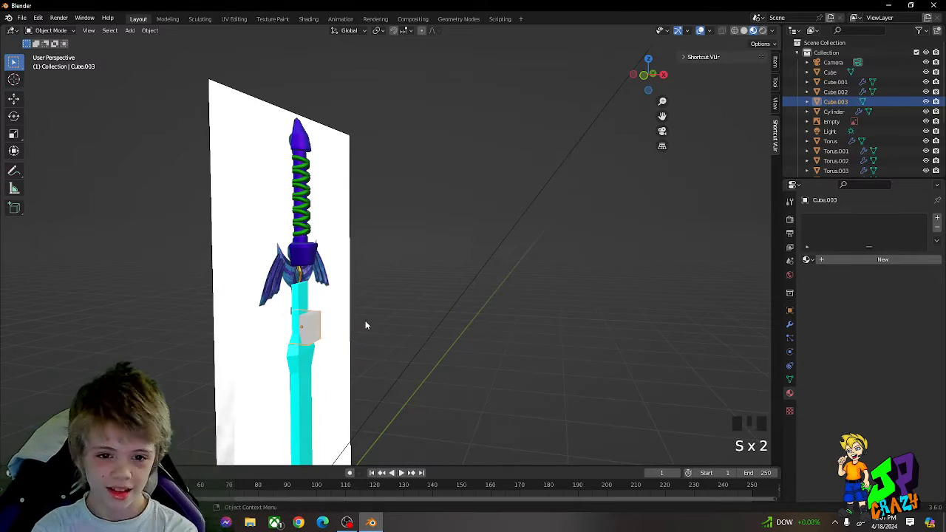
Step: In the right view, move the cube up under the collar and resize it to about the blade's width
key(KP_3)
scroll(362, 323, up, 3)
key(shift+g)
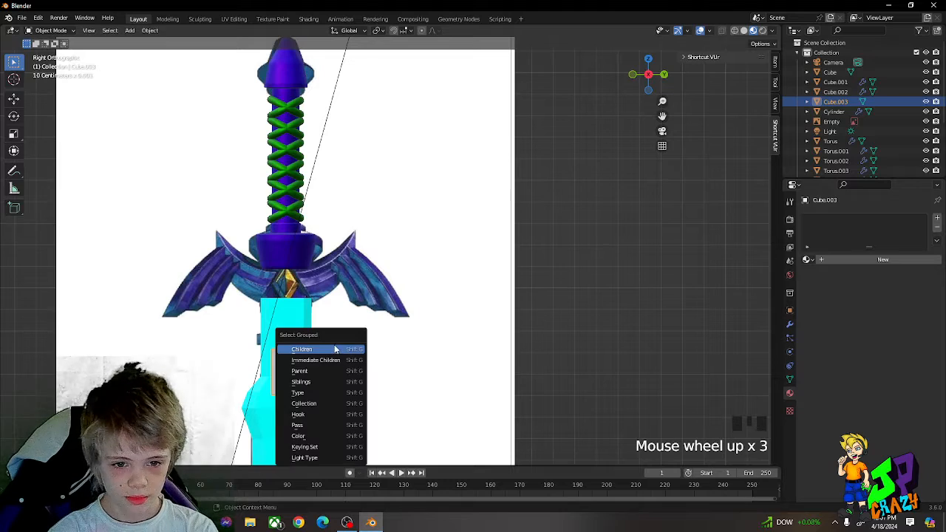
key(g)
middle_drag(380, 366, 378, 310)
click(375, 277)
key(g)
middle_drag(376, 277, 519, 294)
click(366, 276)
key(s)
middle_drag(480, 295, 454, 298)
click(382, 313)
middle_drag(381, 313, 351, 310)
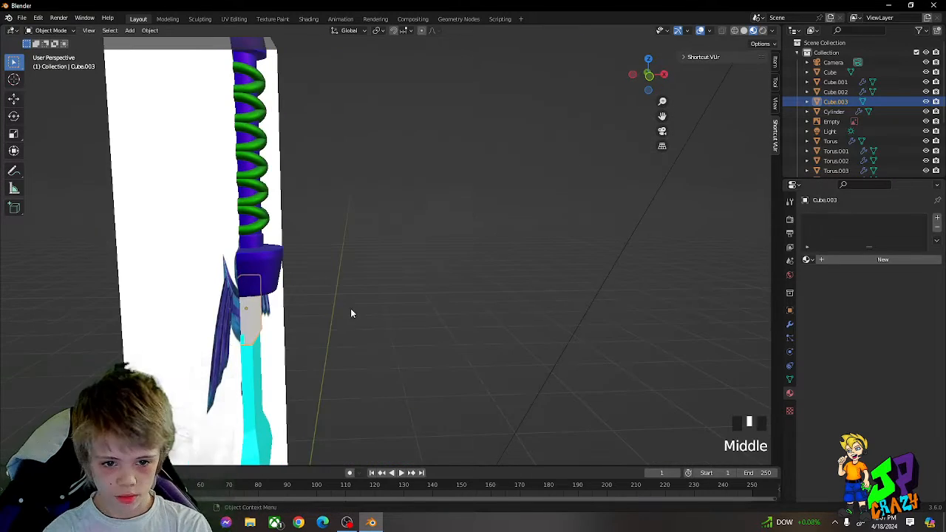
Step: Adjust the guard cube's thickness along the X axis and widen it slightly along the Y axis
key(5)
key(KP_1)
scroll(326, 294, up, 2)
scroll(326, 295, up, 1)
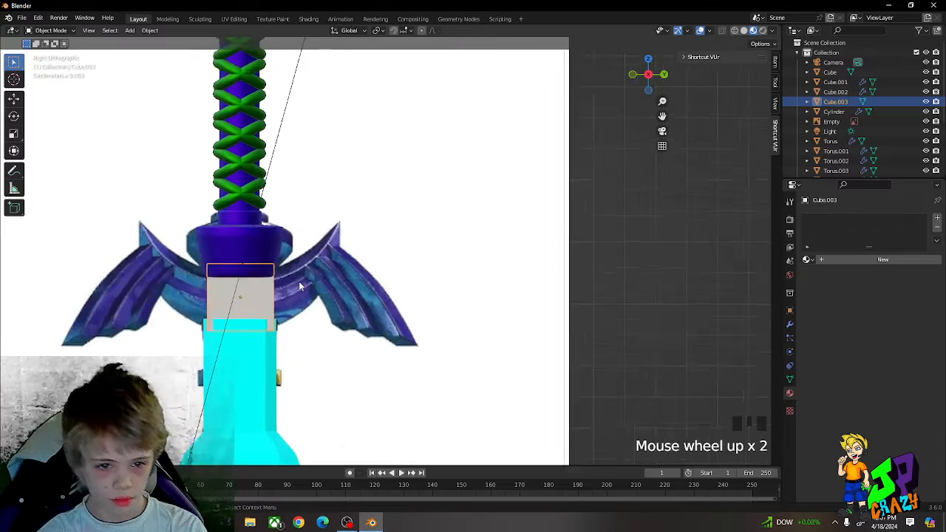
key(Tab)
middle_drag(298, 280, 255, 318)
key(Tab)
key(s)
key(x)
right_click(258, 311)
key(s)
key(x)
click(272, 316)
key(s)
key(y)
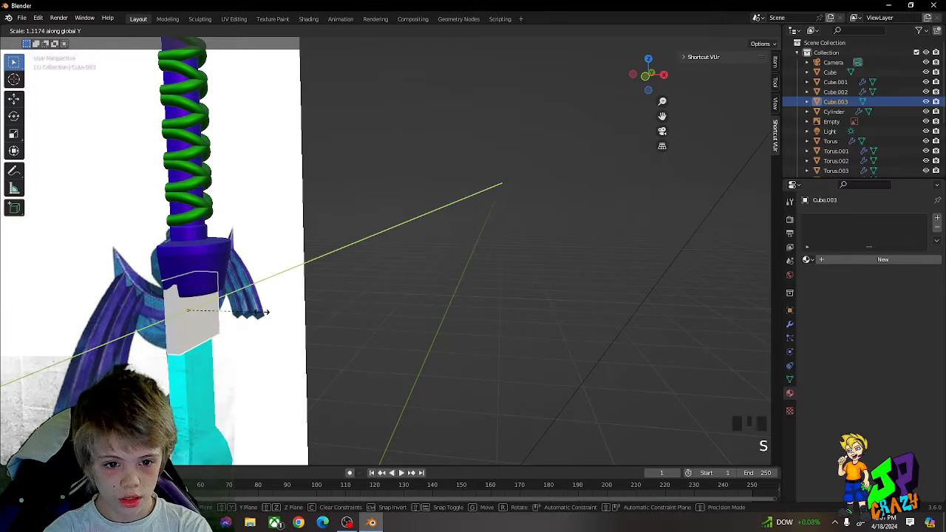
click(271, 309)
Step: Extrude the guard cube's two side faces and scale them outward along the Y axis
key(Tab)
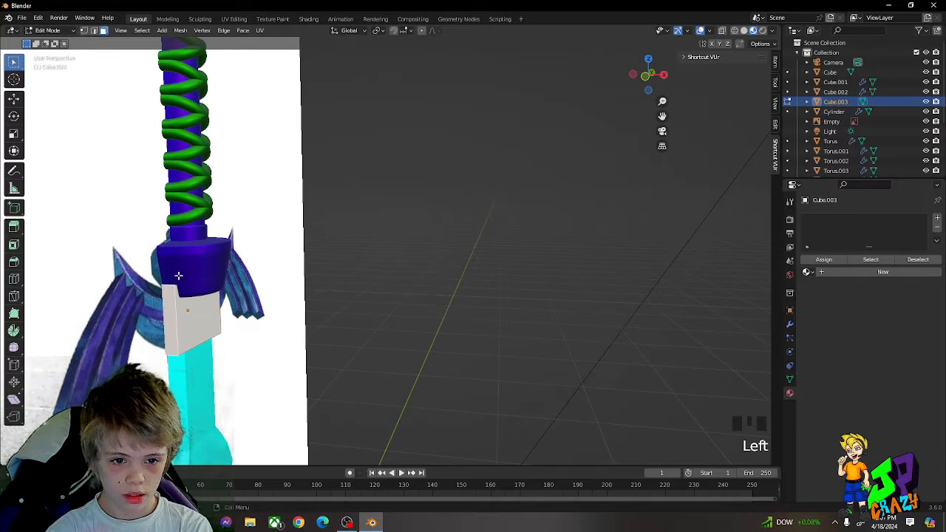
middle_drag(221, 296, 426, 303)
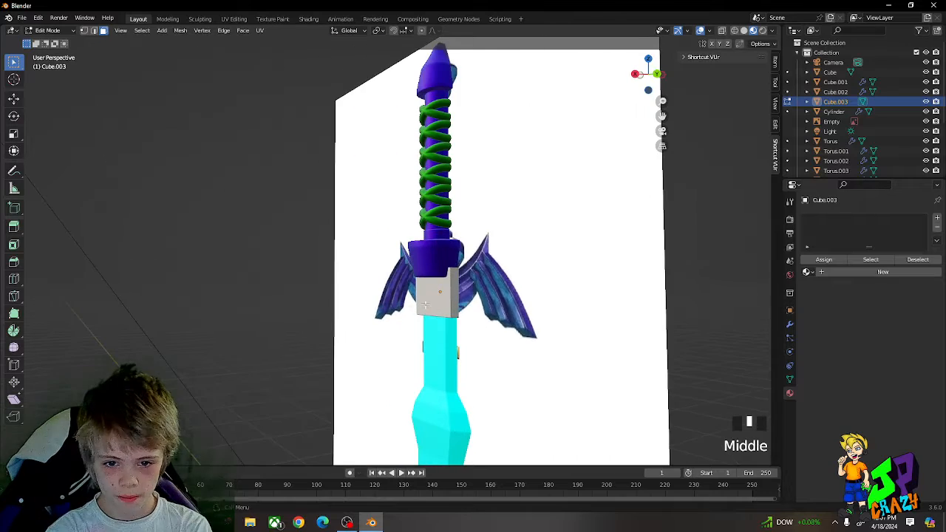
scroll(453, 290, up, 5)
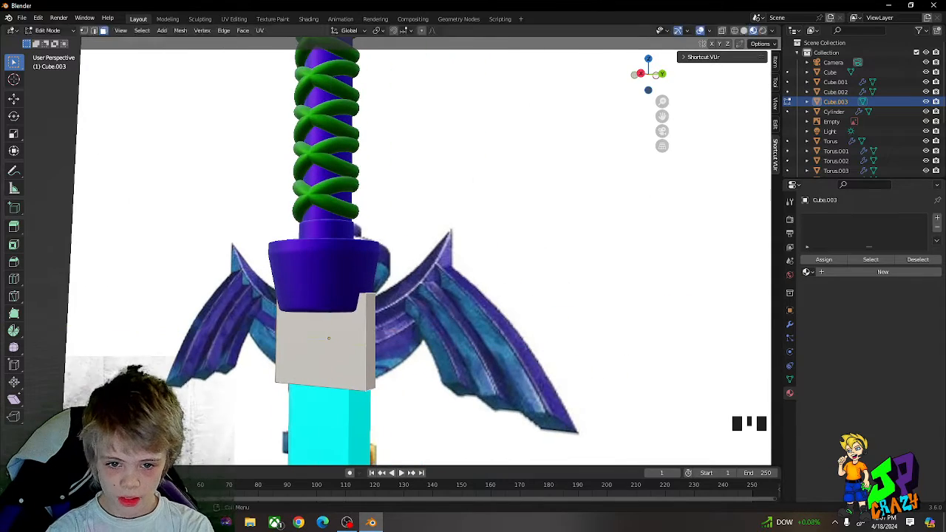
key(e)
key(s)
key(y)
click(579, 324)
Step: Shrink the extruded end faces along the Z axis and move them up toward the reference wings' upper edge
key(s)
key(z)
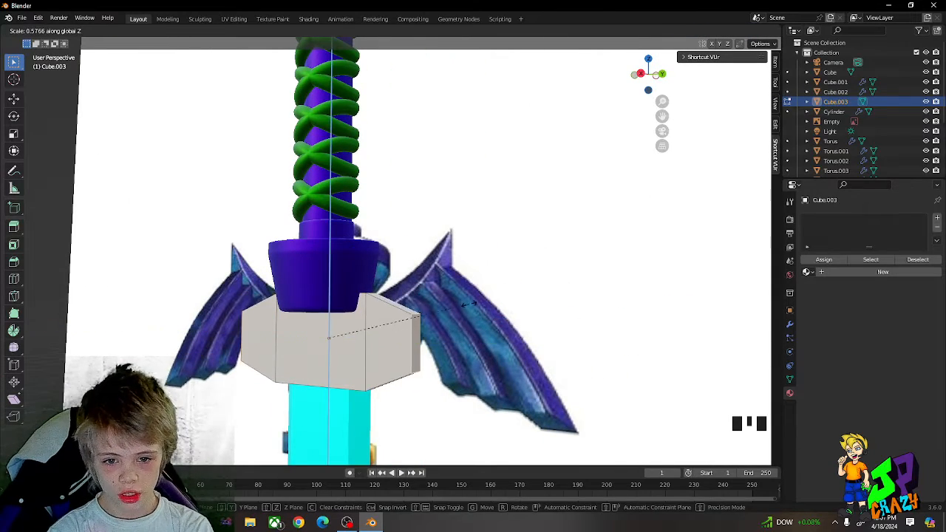
click(471, 307)
key(g)
key(z)
click(469, 275)
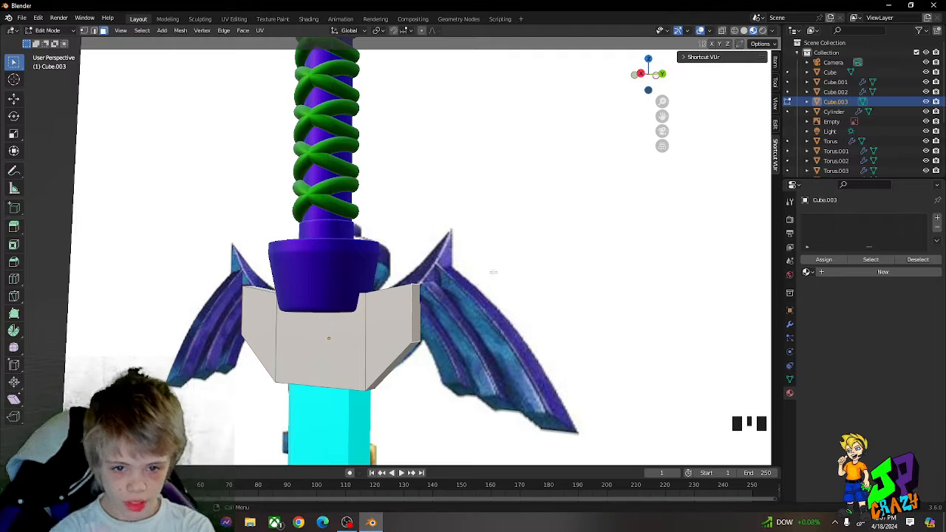
Step: Extrude a second pair of segments outward along Y and raise their end faces along Z to the reference wing tips
key(s)
key(y)
click(513, 274)
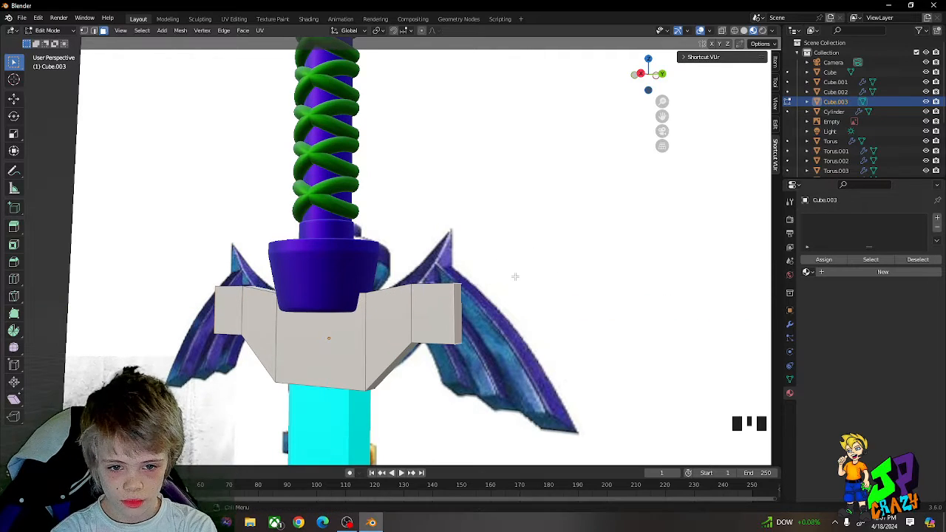
key(g)
key(z)
click(510, 253)
key(g)
key(z)
click(508, 237)
Step: Nudge the guard's raised end faces along the X axis to bend the tips out of plane
key(g)
middle_click(507, 230)
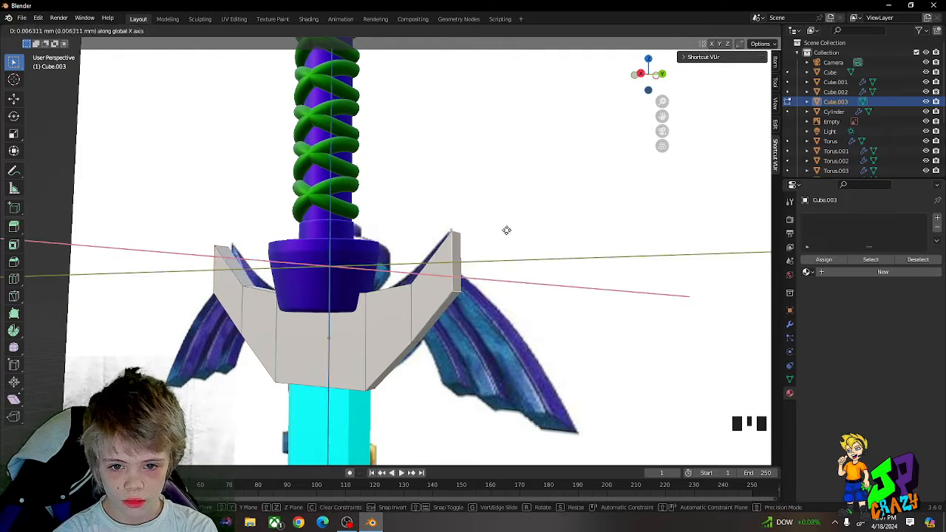
click(507, 231)
middle_drag(507, 231, 523, 248)
key(g)
middle_click(523, 248)
click(523, 246)
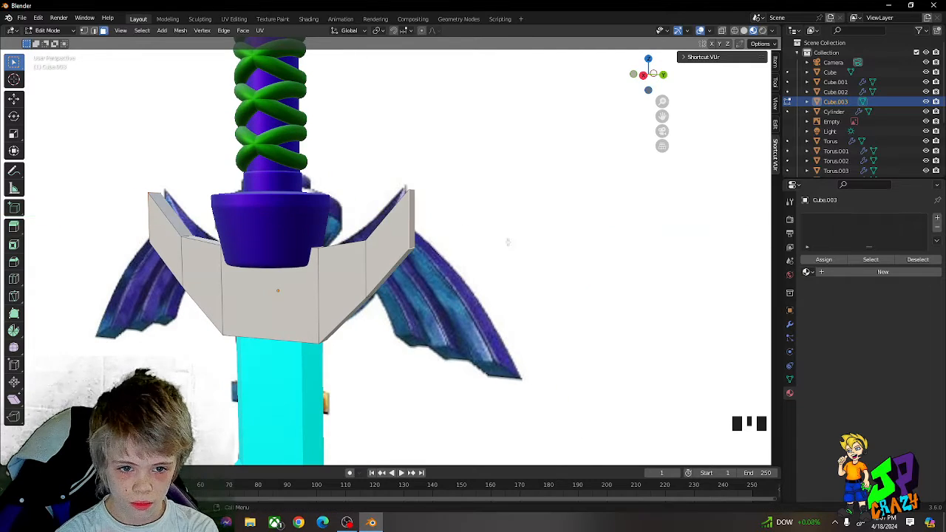
Step: Scale the guard's end faces slightly inward along the Y axis and adjust their position
scroll(507, 241, down, 2)
key(s)
key(x)
right_click(466, 238)
key(s)
key(y)
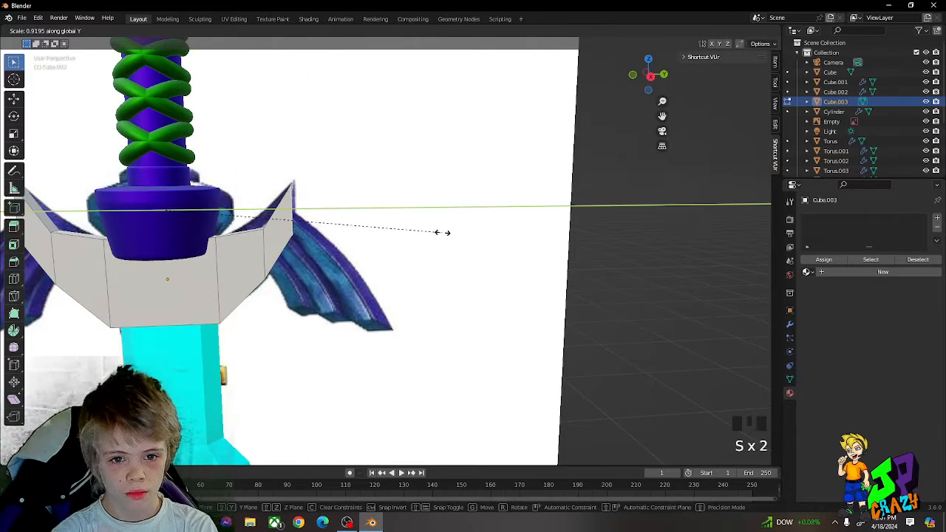
click(443, 232)
key(g)
middle_click(444, 229)
click(421, 226)
Step: Select the top faces of the two inner guard segments, raise them along Z and rotate them about the Y axis
middle_drag(420, 226, 211, 232)
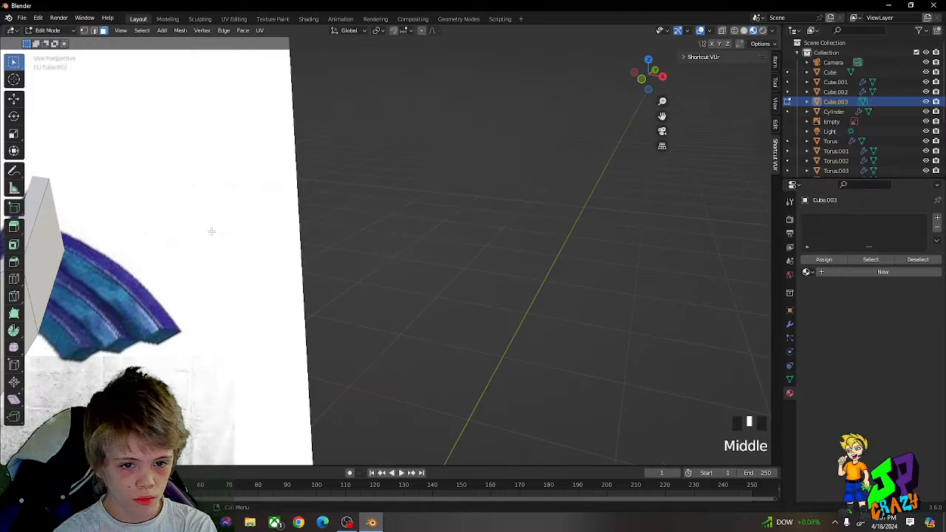
scroll(128, 245, down, 3)
scroll(158, 268, down, 2)
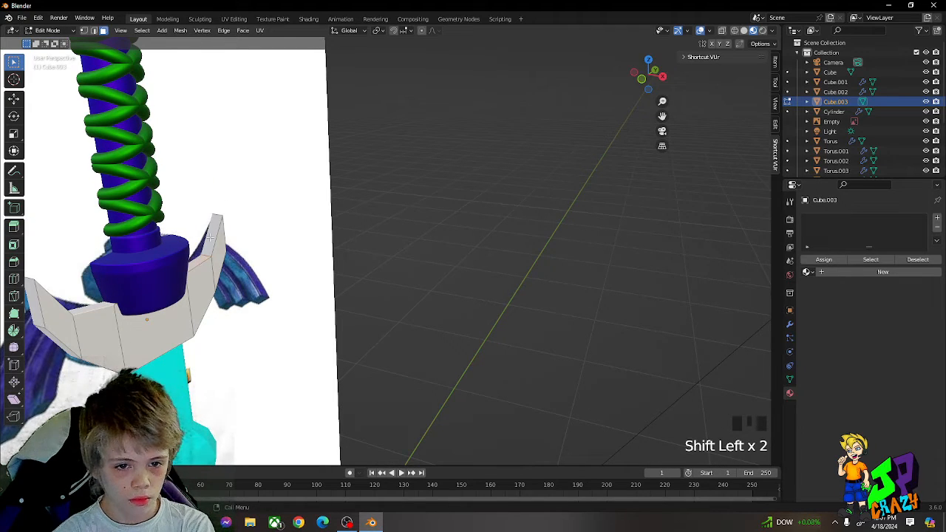
key(g)
key(z)
click(102, 300)
key(r)
key(y)
click(104, 302)
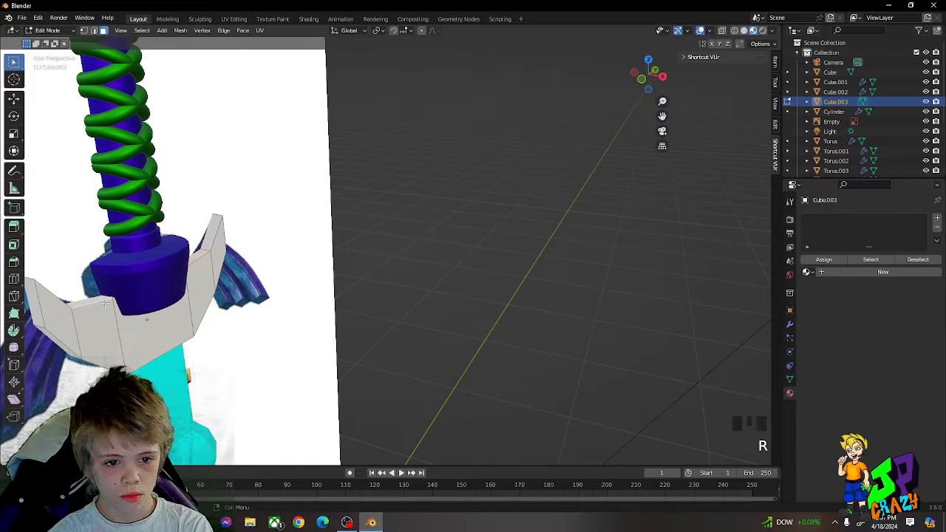
Step: Move the top face of the inner guard segment beside the collar to reshape the guard's upper edge
middle_drag(89, 297, 82, 261)
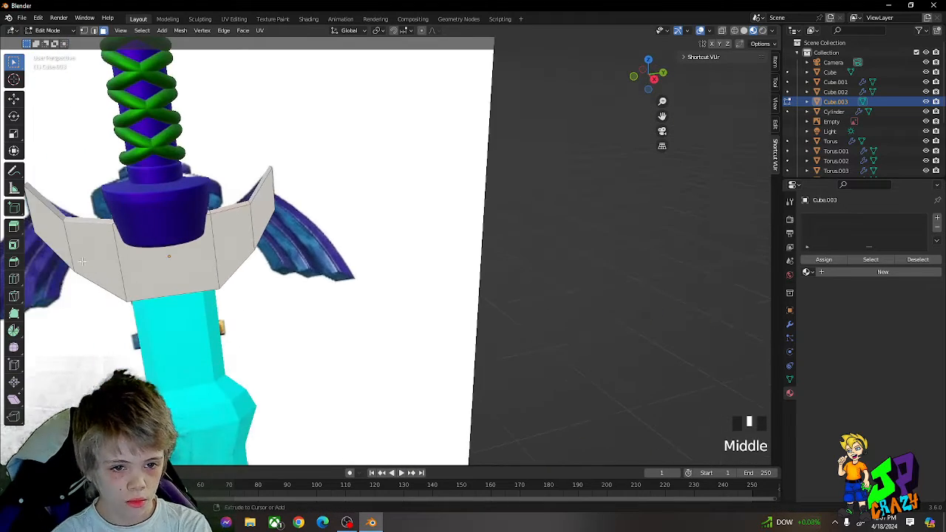
key(g)
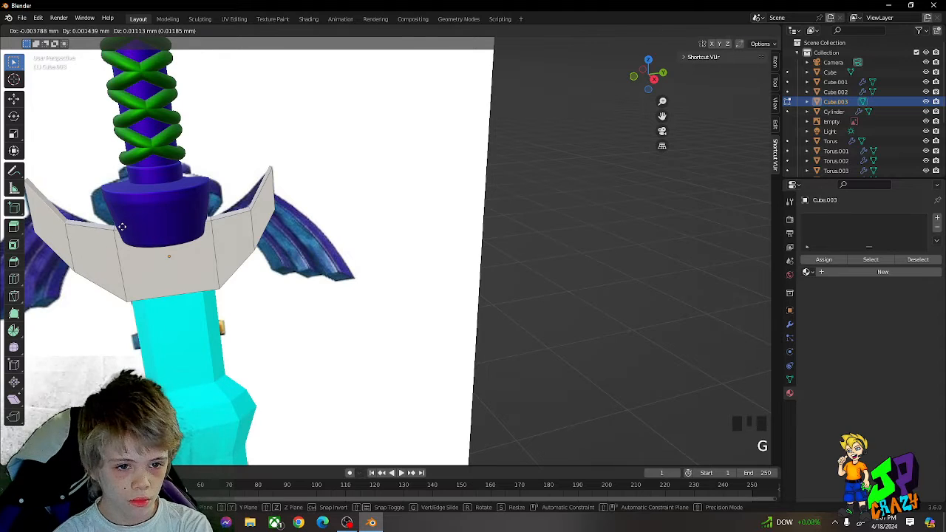
key(g)
middle_drag(122, 227, 128, 228)
click(122, 227)
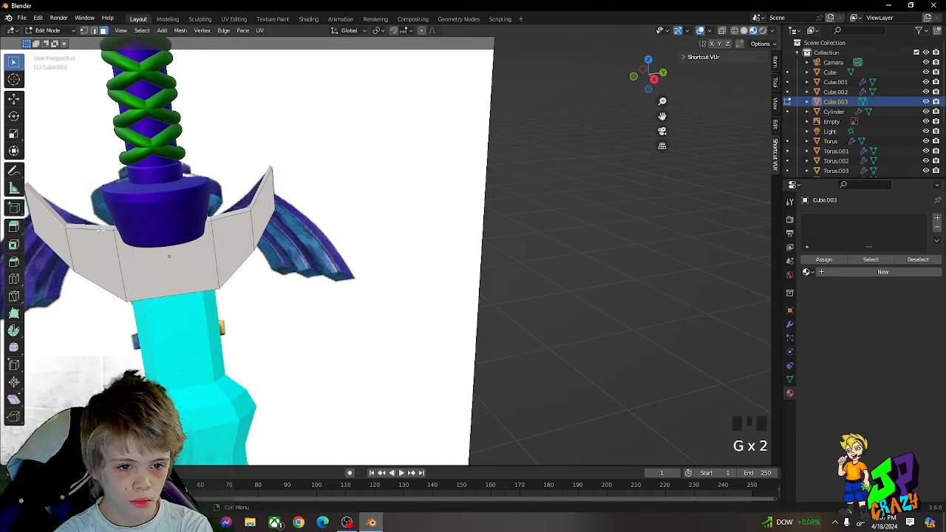
Step: Try rotating the inner segment's top face about the Y axis, and adjust the guard's upper edge with a free move
key(r)
key(y)
right_click(196, 218)
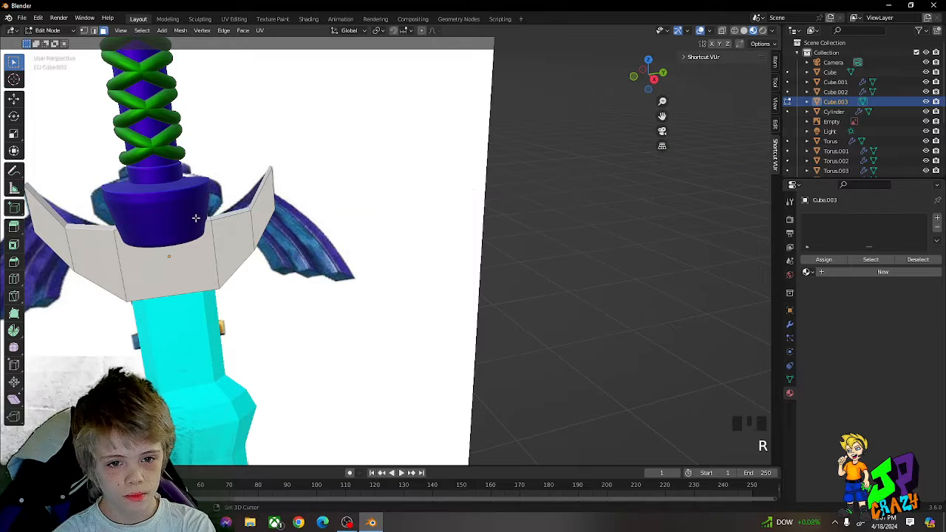
key(g)
middle_drag(222, 216, 196, 311)
click(221, 211)
scroll(190, 341, down, 1)
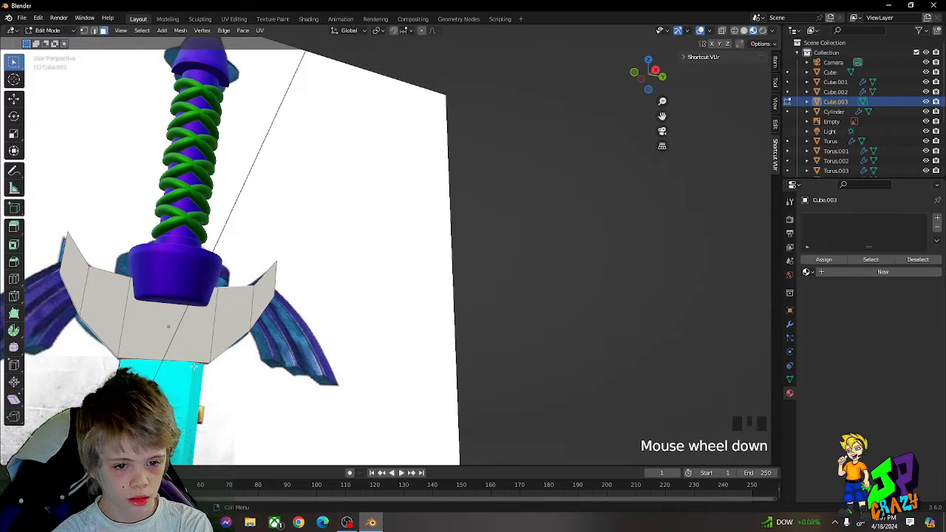
Step: Select the guard's sloping lower side faces and scale them slightly outward along the Y axis
key(g)
click(194, 352)
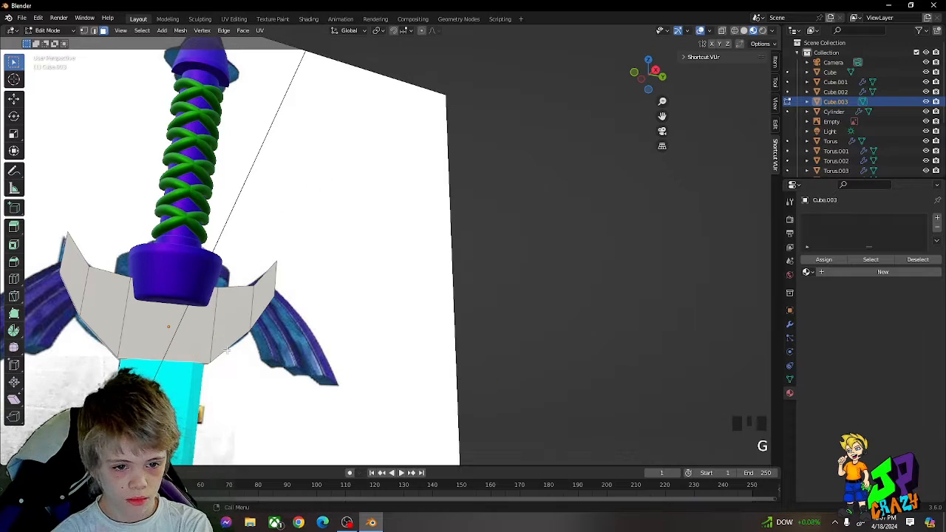
middle_drag(194, 352, 189, 339)
scroll(189, 340, down, 3)
middle_drag(217, 296, 200, 297)
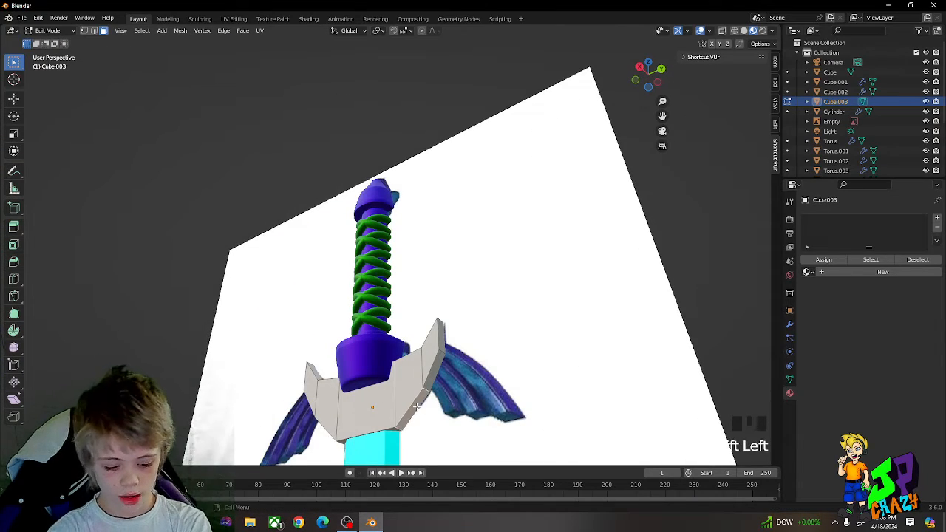
key(s)
key(s)
key(y)
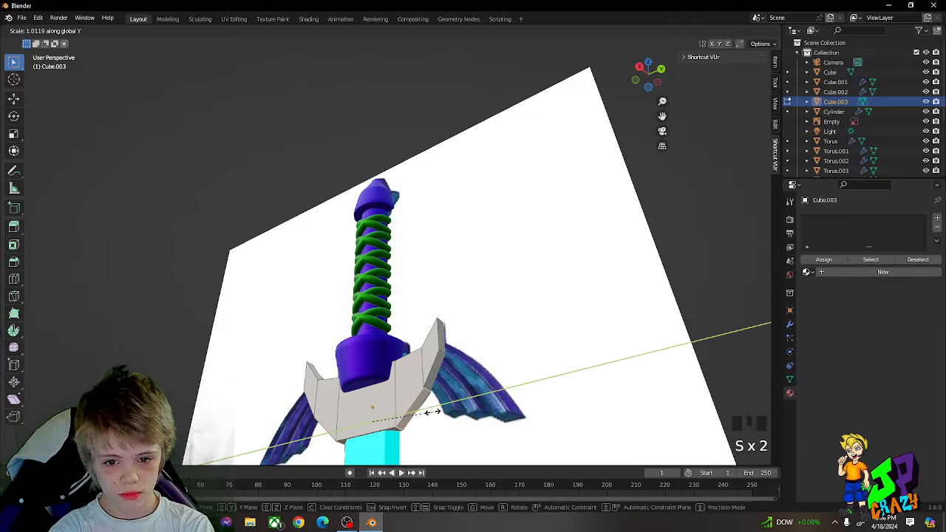
click(440, 419)
middle_drag(439, 419, 420, 392)
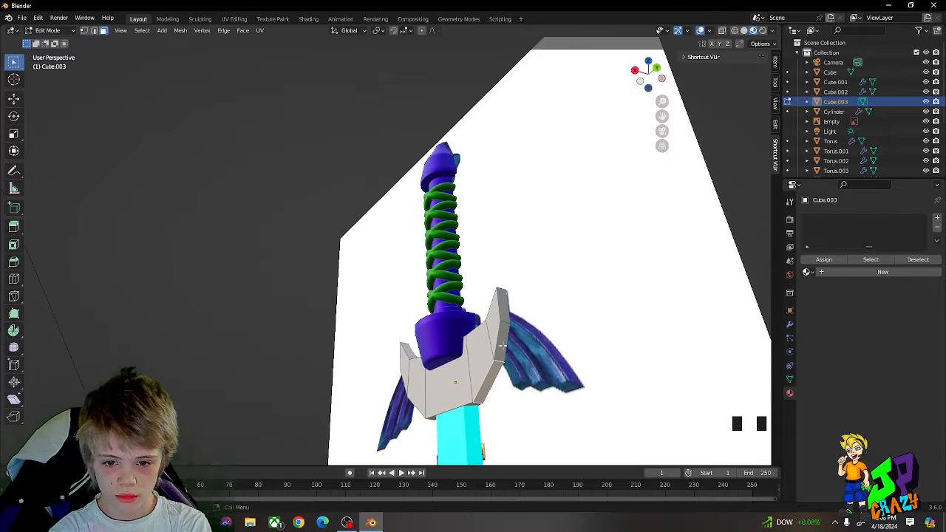
Step: Extrude the guard's outer side faces on both sides, resize them and lower them about 0.07 mm along Z
middle_drag(420, 358, 516, 285)
click(333, 311)
key(e)
middle_click(517, 294)
click(524, 314)
key(s)
click(539, 313)
key(g)
middle_click(539, 325)
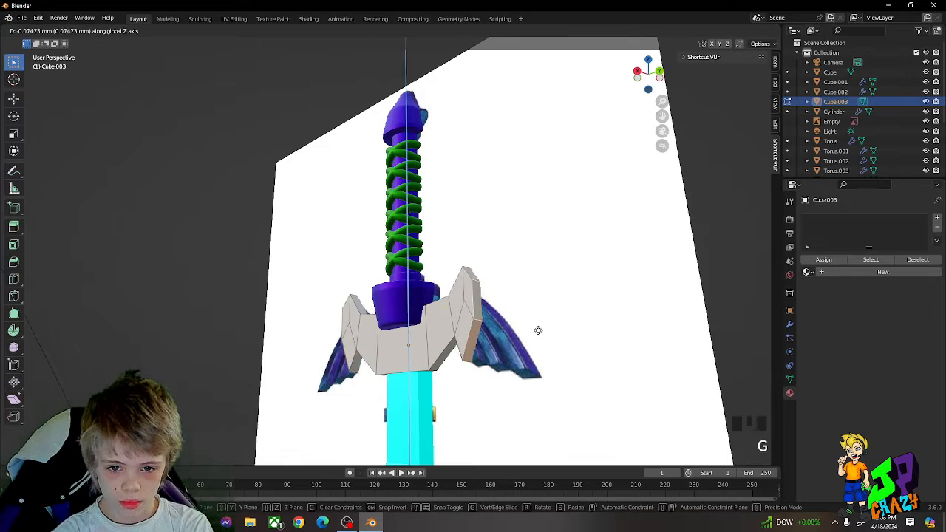
click(538, 331)
Step: Refine the size and position of the extruded outer faces on both sides of the guard with further scaling and moves
key(s)
click(528, 327)
key(g)
middle_click(528, 324)
click(528, 322)
key(s)
middle_drag(529, 321, 448, 308)
click(531, 318)
key(g)
middle_click(530, 315)
click(531, 315)
Step: Extrude the guard's outer faces again and spread them outward along the Y axis by a factor of about 1.36
key(e)
click(539, 315)
scroll(448, 308, down, 1)
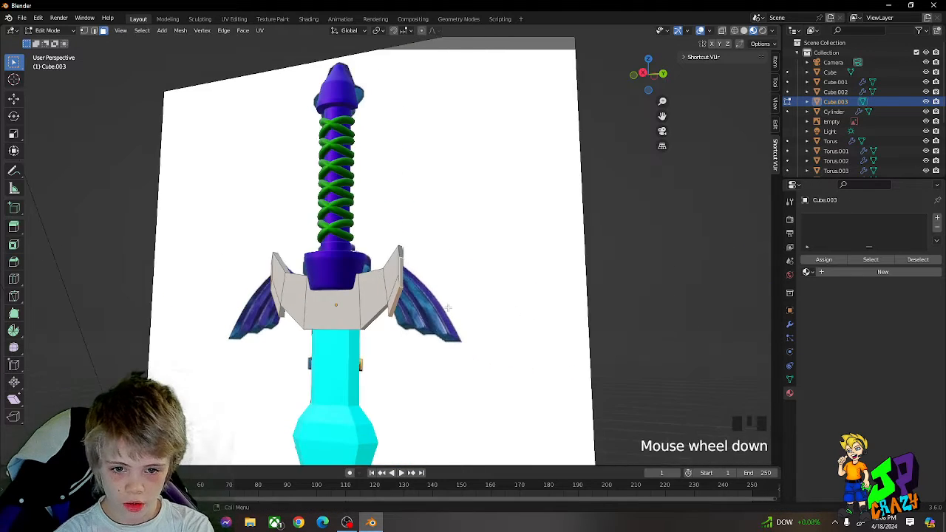
key(s)
middle_click(480, 308)
right_click(506, 308)
key(s)
middle_click(476, 309)
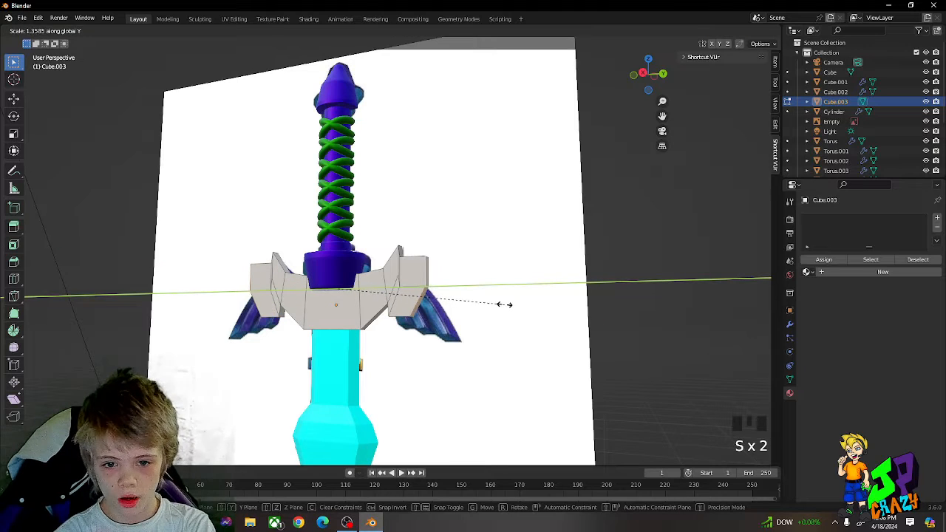
click(505, 304)
Step: Lower the new outer faces along Z, scale them and adjust their position so the wings slope downward
key(g)
middle_click(504, 318)
click(505, 327)
key(s)
click(490, 321)
key(g)
middle_click(493, 318)
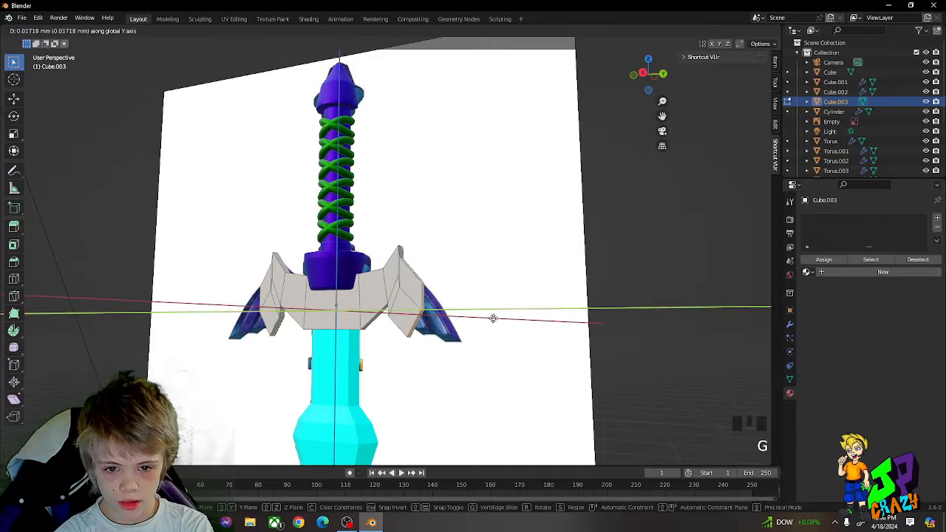
click(502, 317)
Step: Scale the wings' outer end faces along the Y axis to match the reference wing width
key(s)
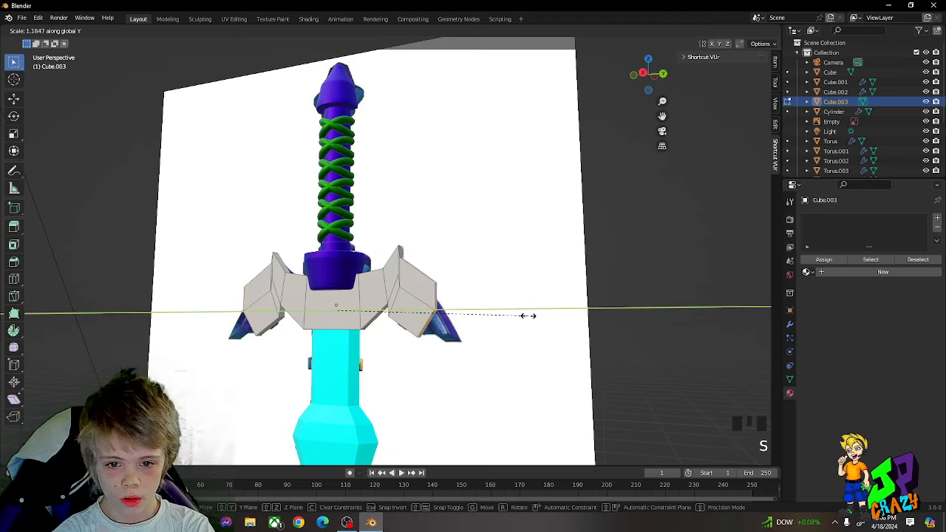
right_click(533, 318)
key(s)
key(y)
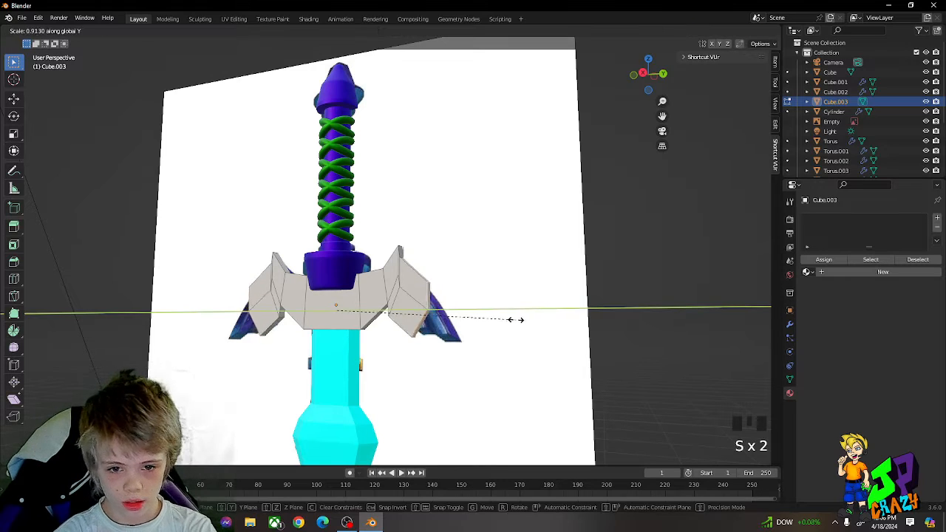
right_click(515, 319)
Step: Lower the wings' outer end faces along Z and reduce their height along the Z axis
key(s)
key(z)
right_click(484, 327)
key(g)
key(z)
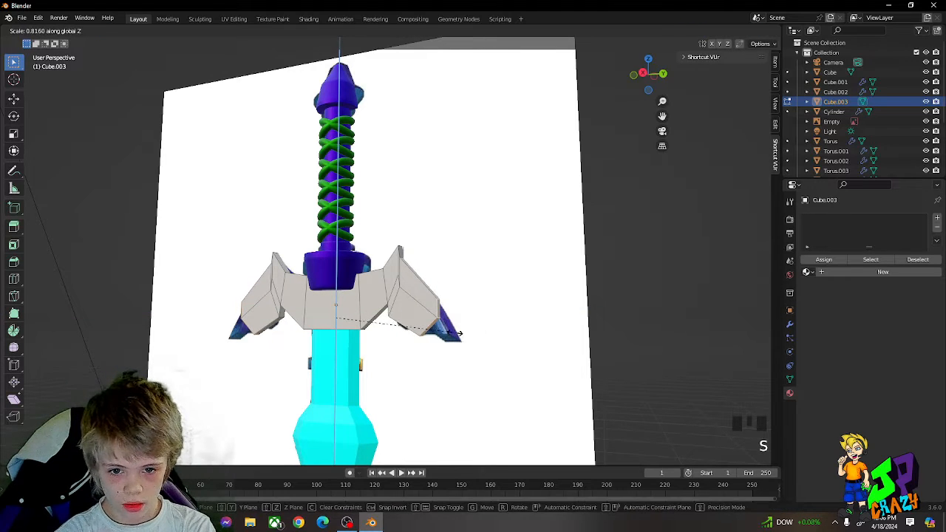
right_click(473, 326)
Step: Try extruding the wings' end faces and shifting the new segments towards the reference tips
key(s)
mouse_move(479, 323)
middle_down()
mouse_move(492, 316)
mouse_move(477, 317)
middle_up()
right_click(474, 314)
key(e)
right_click(492, 315)
key(g)
middle_drag(474, 317, 482, 320)
click(493, 319)
key(s)
right_click(474, 321)
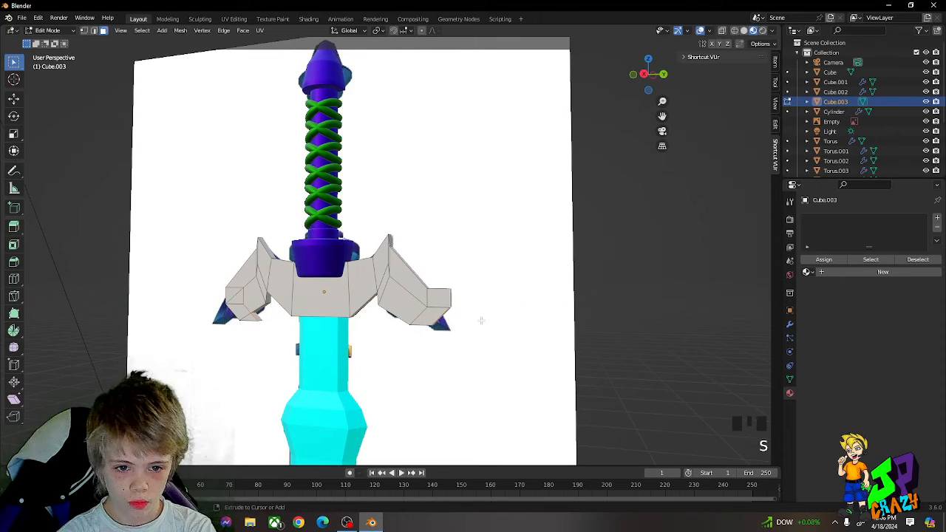
Step: Extrude the wings' end faces into tip segments and scale them outward along the Y axis
key(e)
middle_click(455, 317)
right_click(456, 317)
key(s)
middle_click(456, 316)
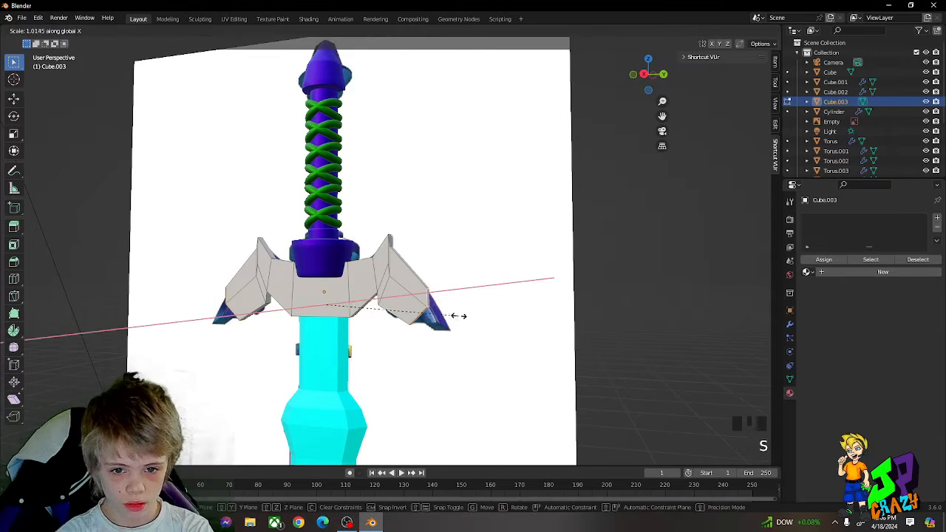
right_click(458, 316)
key(s)
middle_click(463, 317)
right_click(486, 318)
key(s)
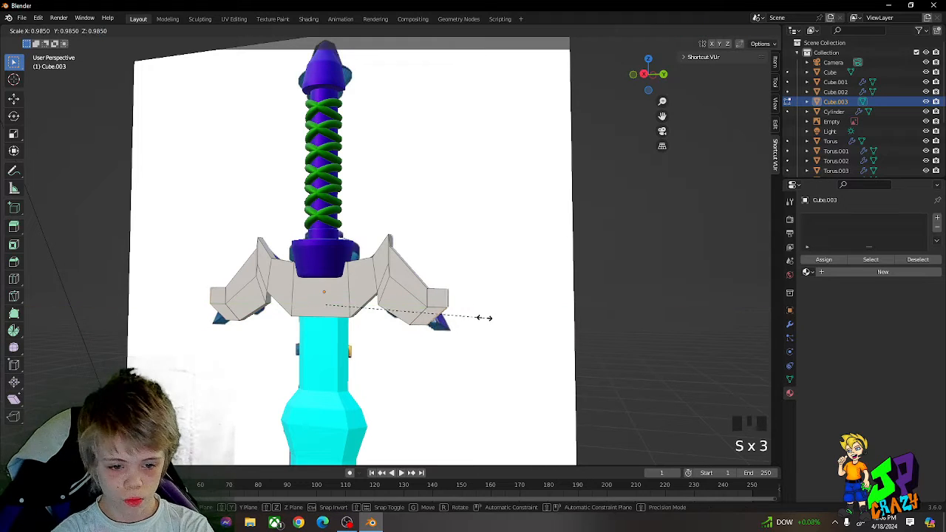
right_click(445, 316)
Step: Scale the new tip faces and lower them about 0.08 mm along Z to continue the wings' slope
key(s)
middle_click(503, 304)
right_click(448, 310)
key(g)
middle_click(501, 317)
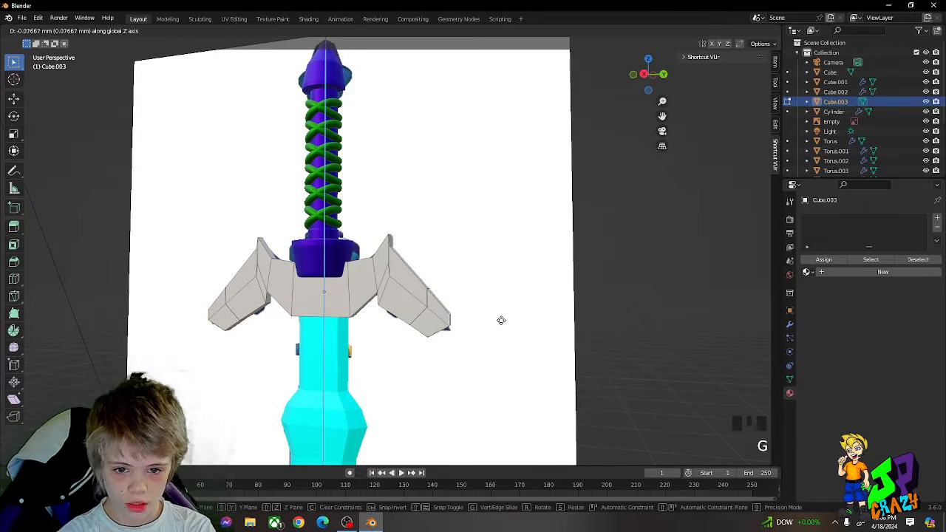
click(501, 321)
Step: Narrow the tip faces along Z into points, align them with the reference tips and leave Edit Mode
key(s)
middle_click(501, 320)
click(338, 308)
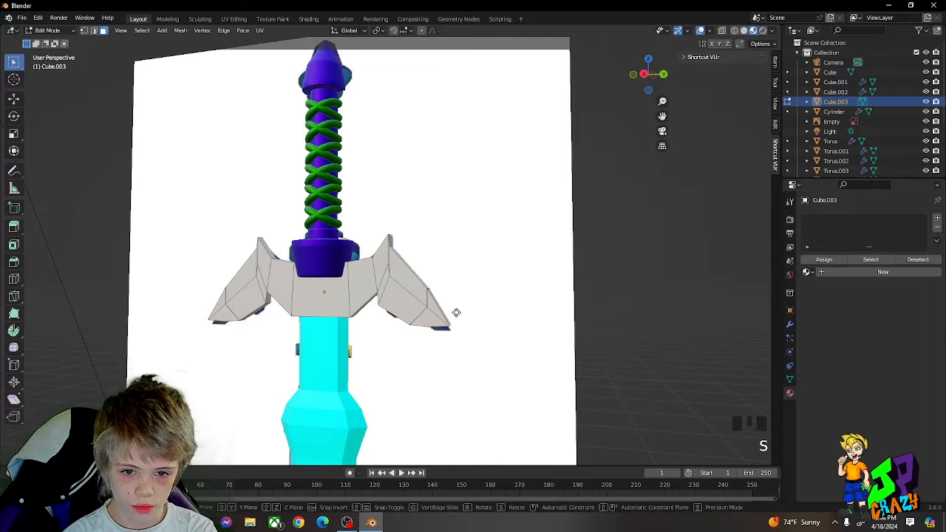
key(g)
middle_click(454, 316)
click(454, 317)
key(Tab)
Step: Assign the existing blue-violet Material.003 to the guard
middle_drag(454, 318, 385, 274)
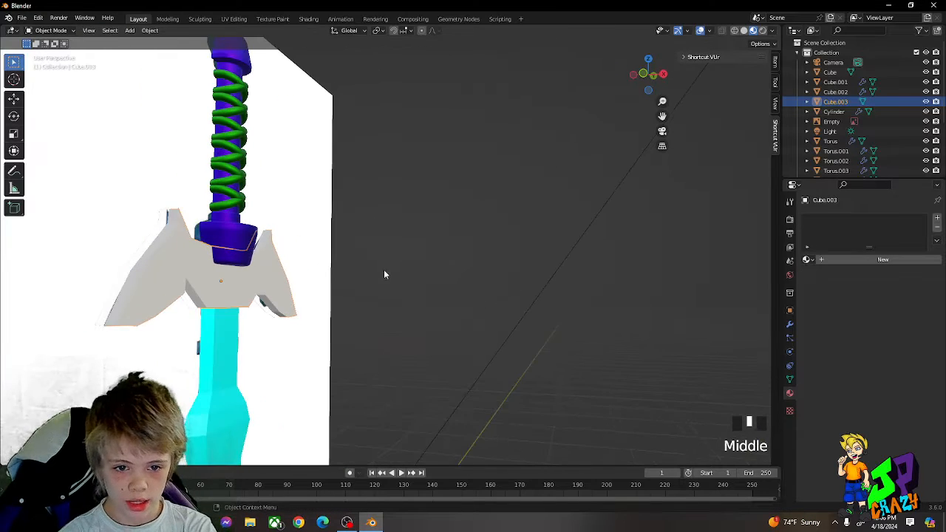
key(g)
right_click(475, 273)
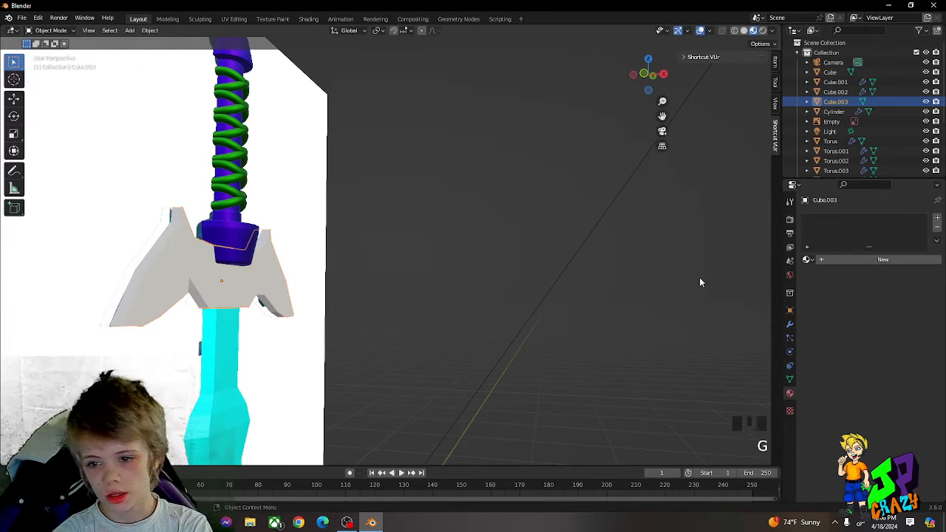
click(808, 260)
click(821, 291)
Step: Return to Edit Mode and scale the guard's upper horn-tip faces along the X axis into thin edges
middle_drag(475, 275, 611, 264)
key(Tab)
key(s)
key(x)
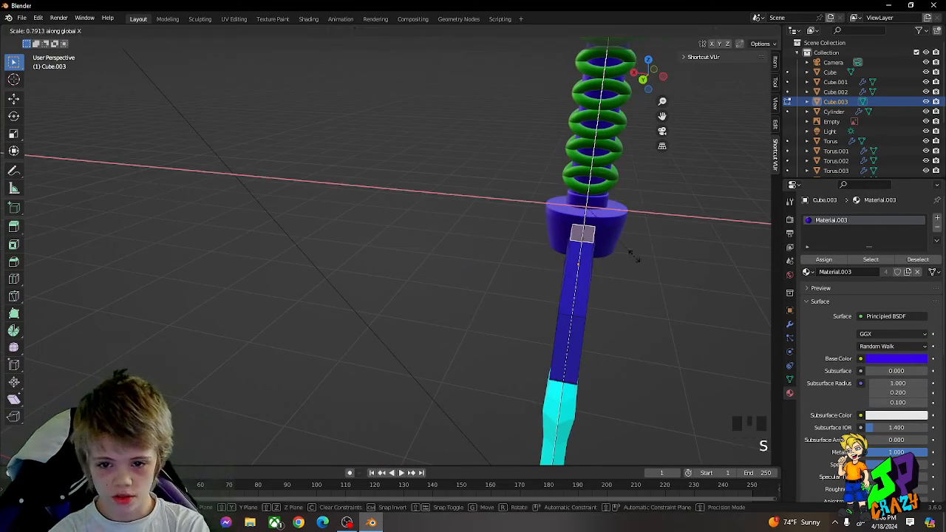
click(583, 228)
key(s)
key(x)
click(620, 235)
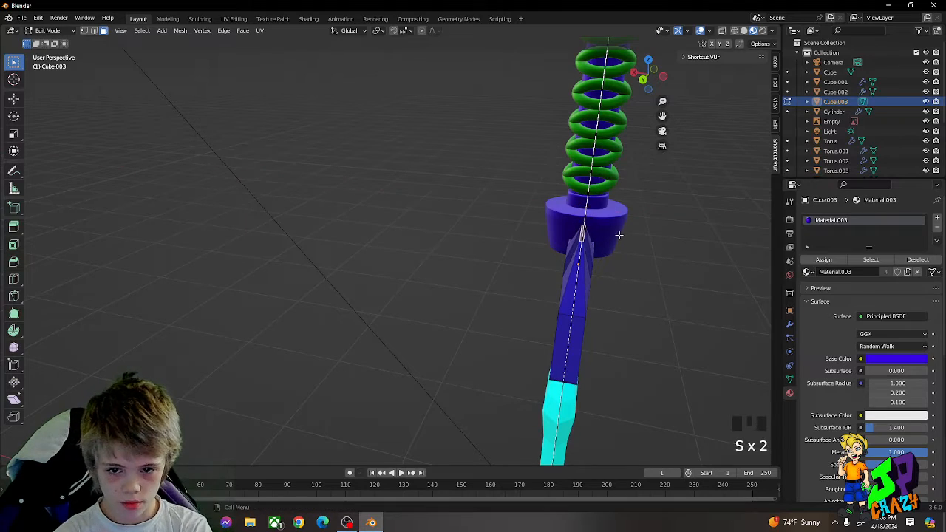
Step: Select the bottom faces at both wing tips and scale them along the X axis to about 0.15
middle_drag(627, 267, 440, 204)
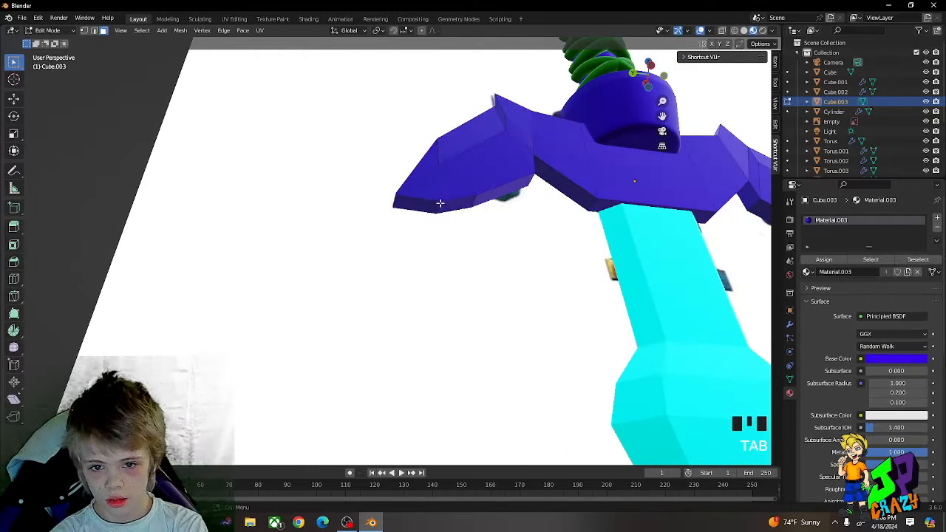
middle_drag(521, 219, 538, 146)
key(s)
key(x)
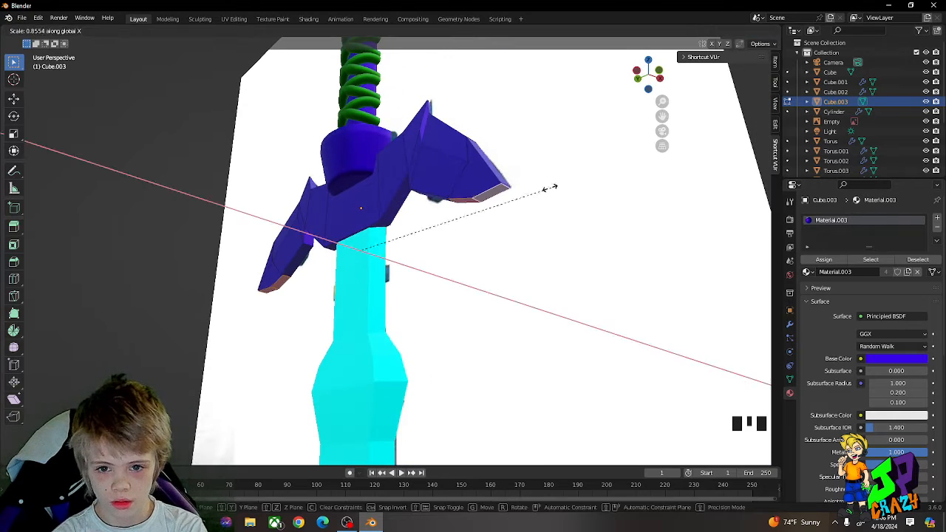
click(482, 183)
key(s)
key(x)
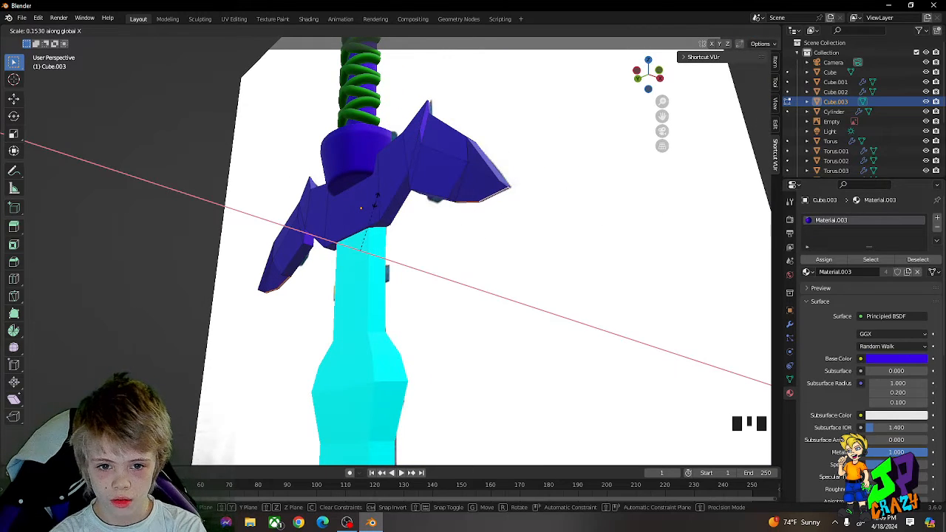
click(375, 201)
Step: Widen the guard's upper face beside the collar along the X axis by a factor of about 1.9
middle_drag(375, 201, 406, 196)
key(Tab)
scroll(534, 215, up, 2)
key(Tab)
scroll(407, 196, down, 2)
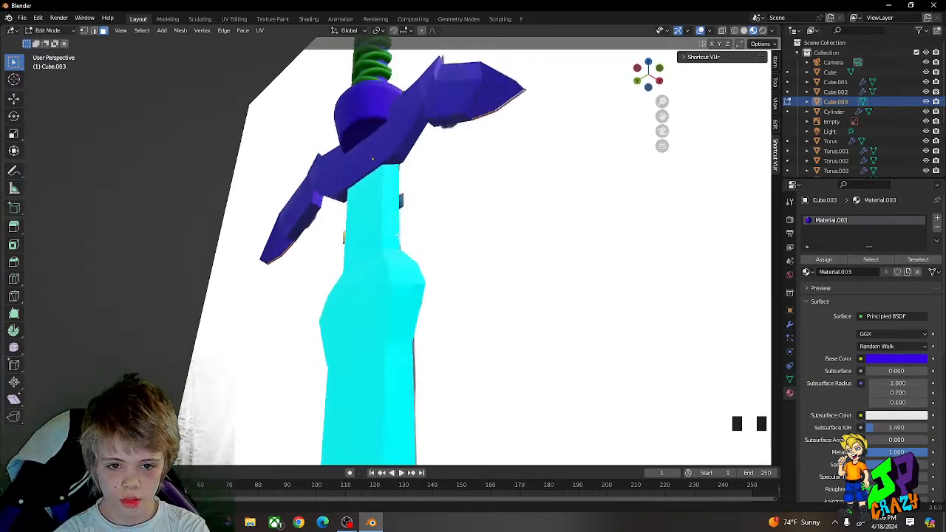
middle_drag(398, 235, 425, 287)
scroll(533, 270, up, 3)
middle_drag(449, 398, 408, 385)
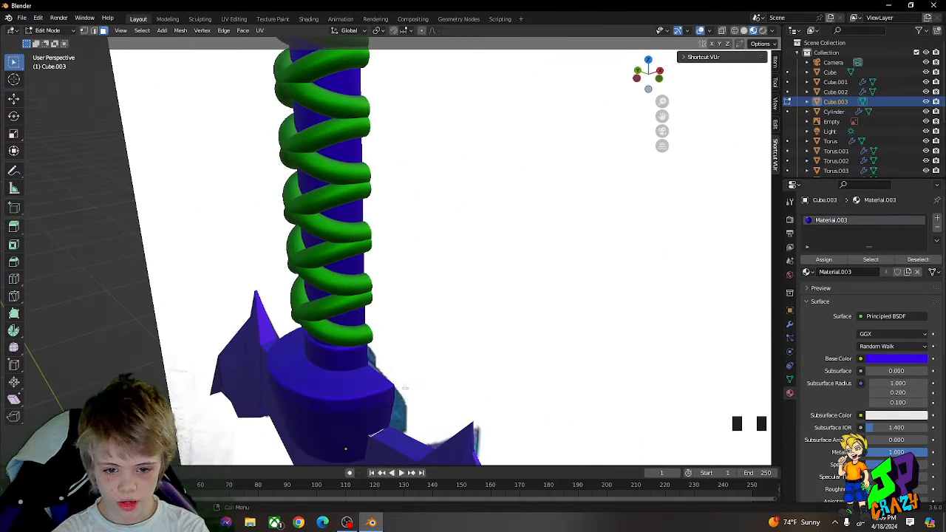
key(s)
key(y)
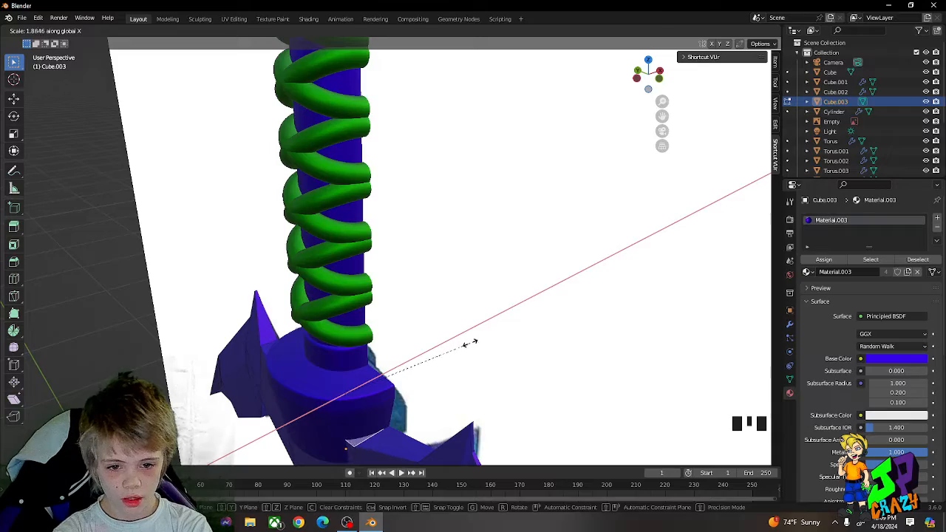
click(470, 342)
Step: Adjust the guard's selected upper face by moving it and scaling it along the X axis
scroll(466, 344, up, 3)
middle_drag(466, 344, 463, 238)
key(Tab)
key(Tab)
key(g)
key(x)
key(Tab)
key(Tab)
key(s)
key(y)
key(x)
click(482, 233)
key(Tab)
key(g)
key(y)
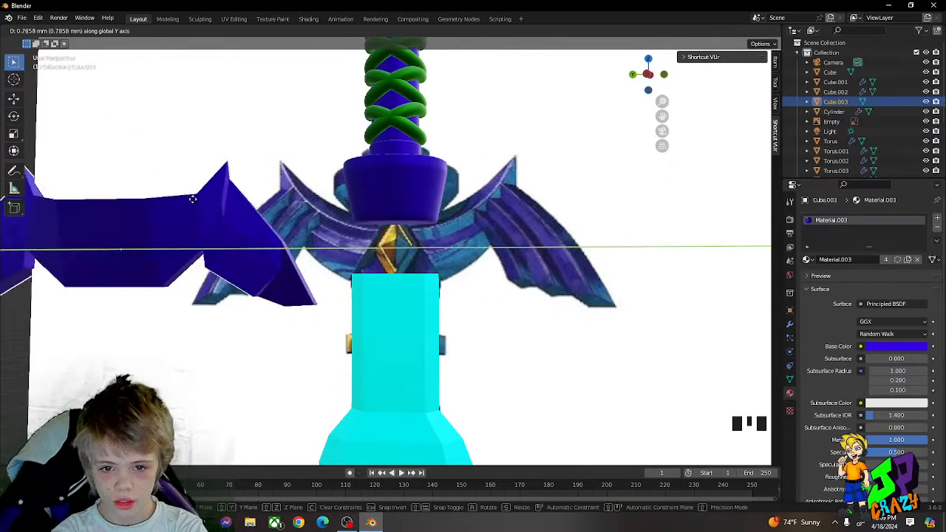
right_click(342, 223)
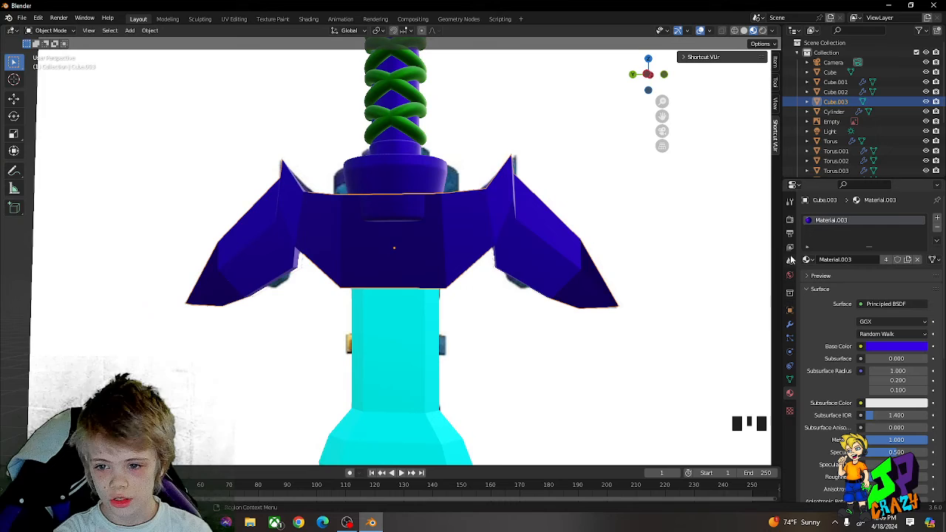
Step: Replace the guard's material with a new one that has a blue base colour and a metallic value of 1.000
click(917, 259)
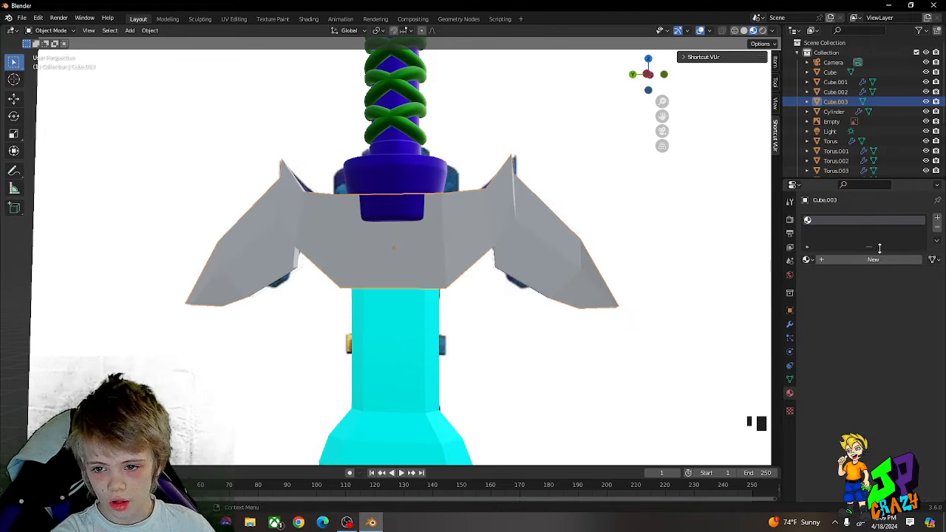
click(872, 260)
click(903, 347)
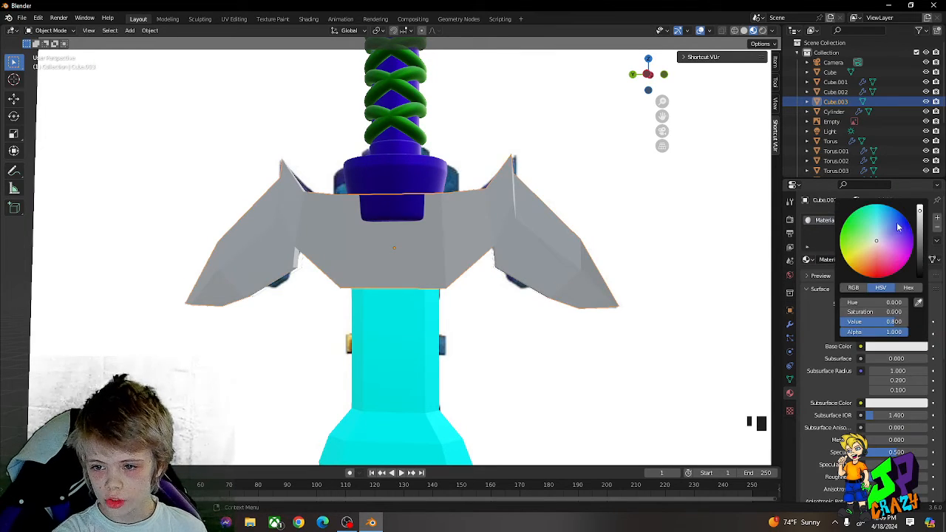
drag(898, 227, 896, 215)
drag(880, 439, 929, 440)
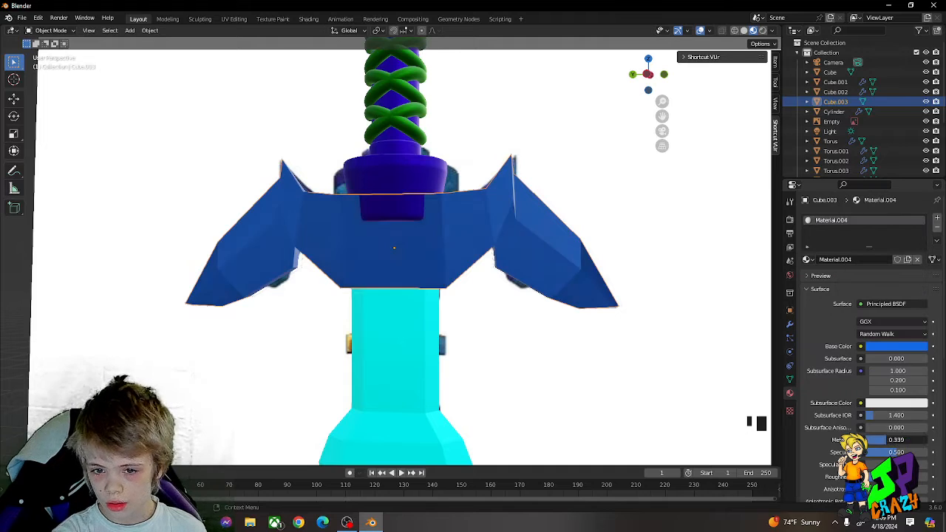
Step: Change the guard material's base colour to a deeper blue
click(890, 347)
click(906, 218)
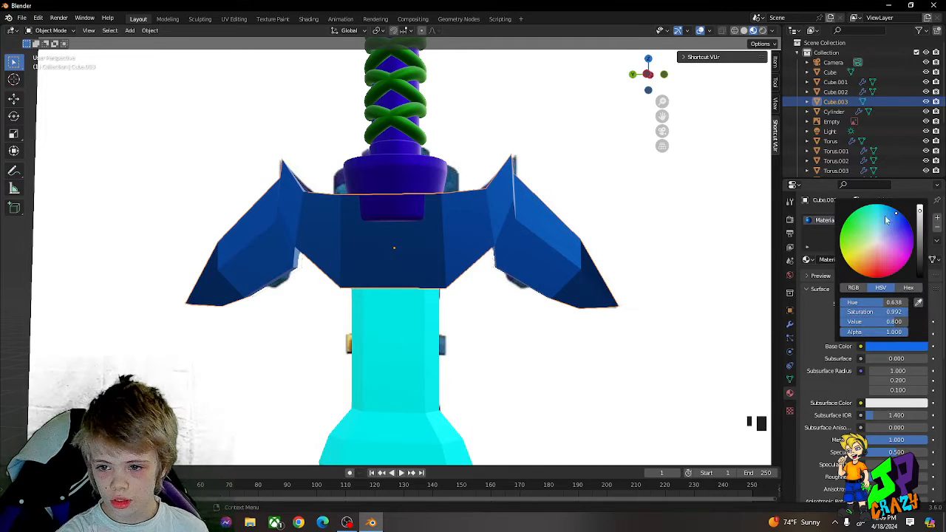
drag(906, 219, 905, 218)
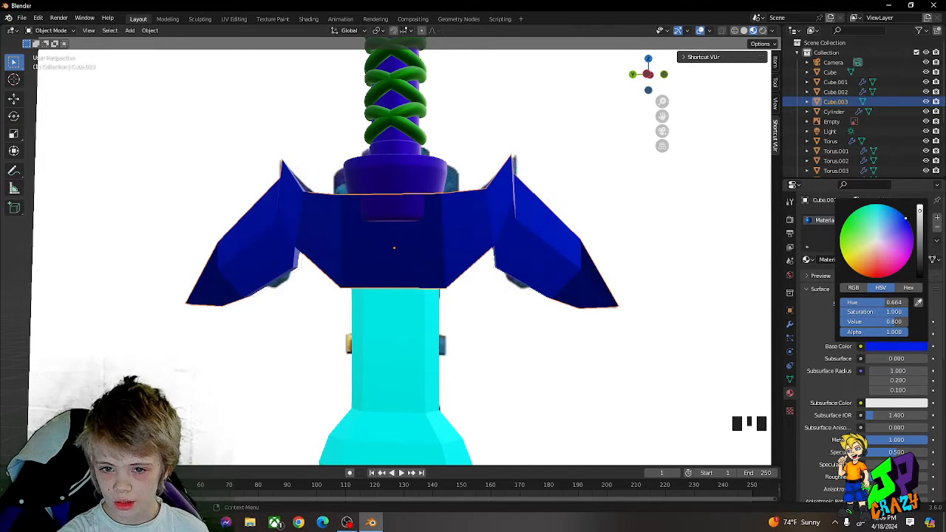
click(884, 347)
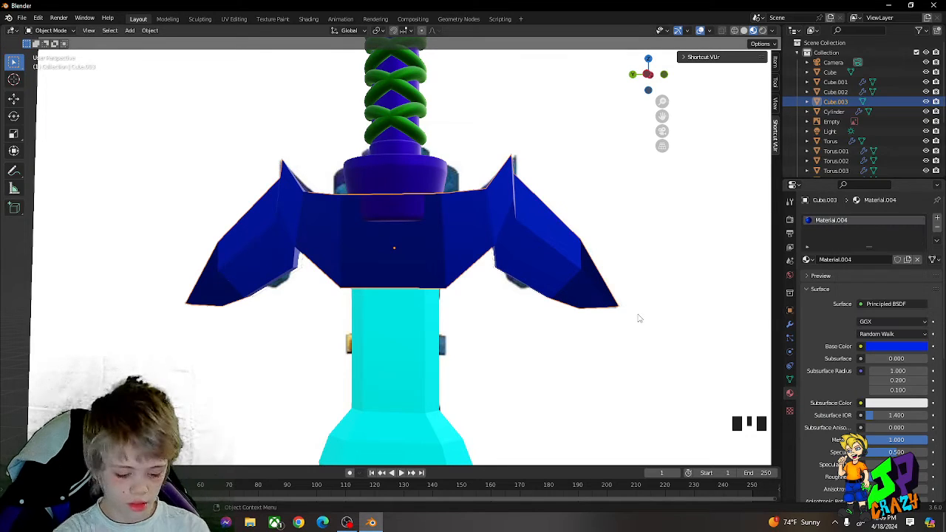
key(g)
key(y)
key(Escape)
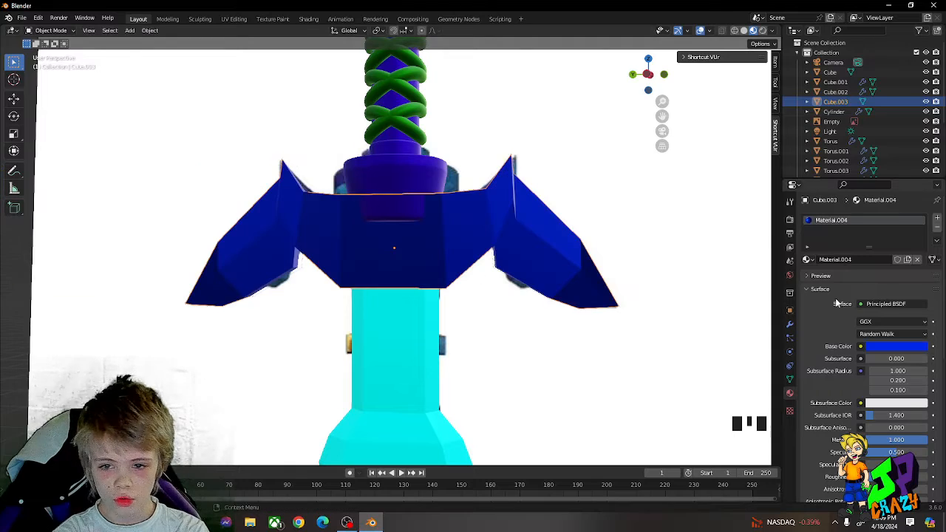
Step: Shift the guard material's base colour to a slightly lighter blue, checking it against the reference image behind the guard
click(879, 346)
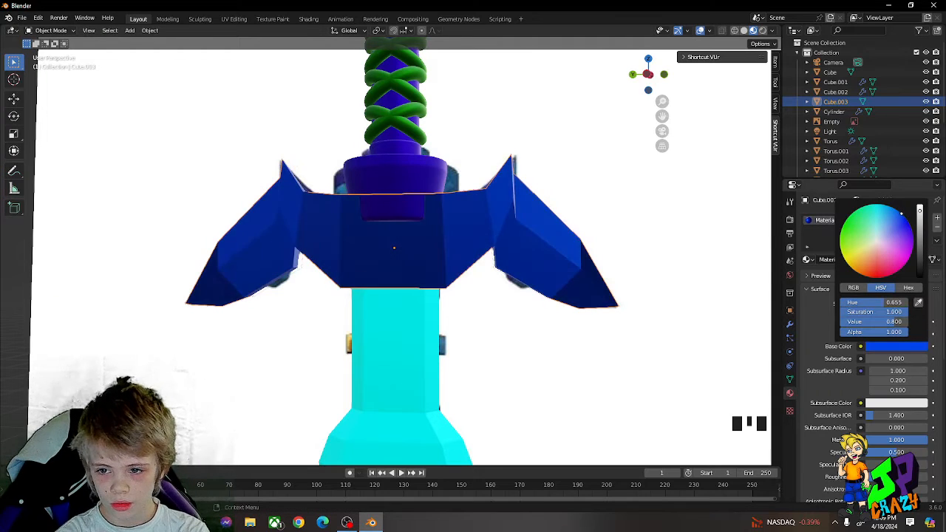
key(g)
key(y)
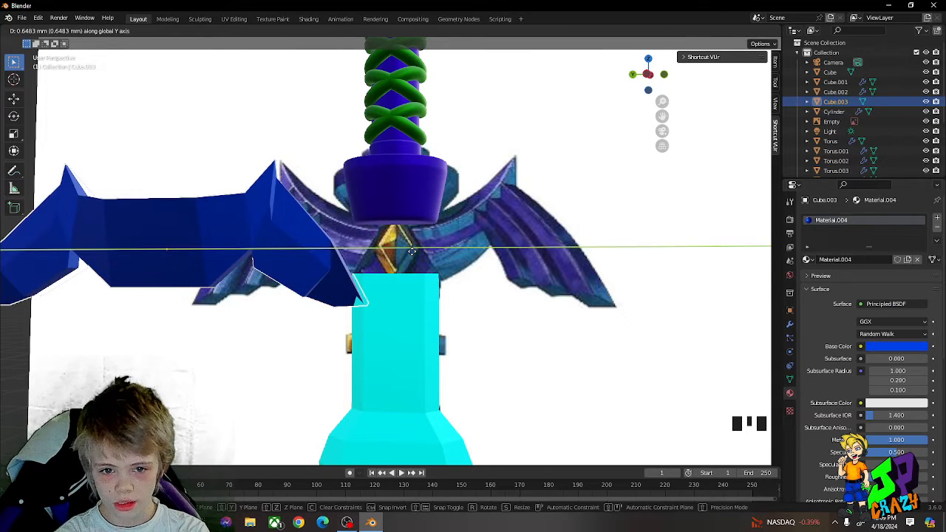
key(Escape)
click(920, 347)
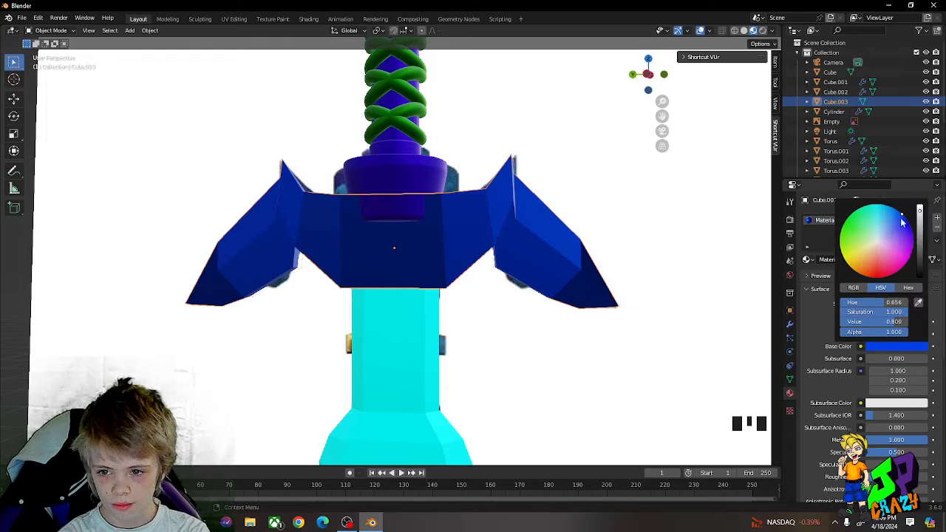
drag(902, 219, 898, 214)
key(g)
middle_drag(665, 246, 517, 244)
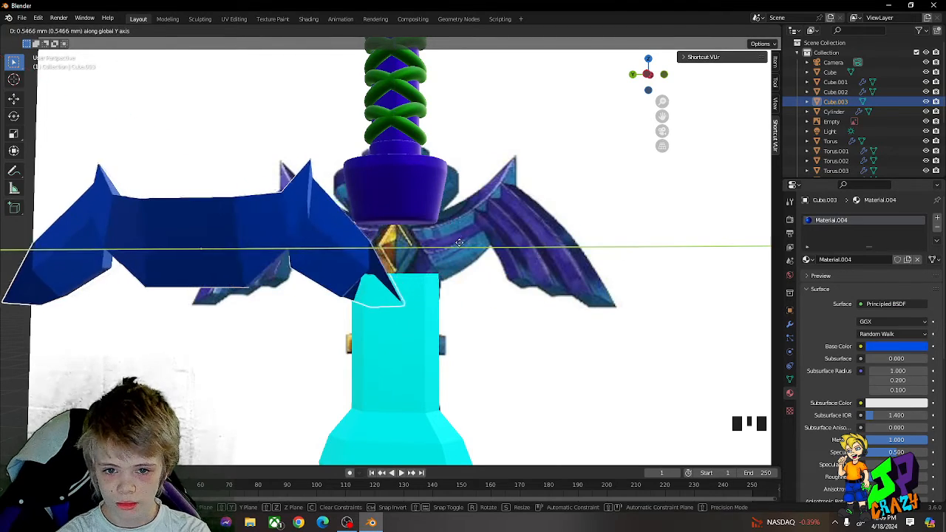
right_click(461, 245)
Step: Examine the finished guard and compare the whole sword with the reference image
scroll(460, 254, down, 2)
middle_drag(479, 295, 444, 328)
key(Tab)
scroll(444, 329, up, 2)
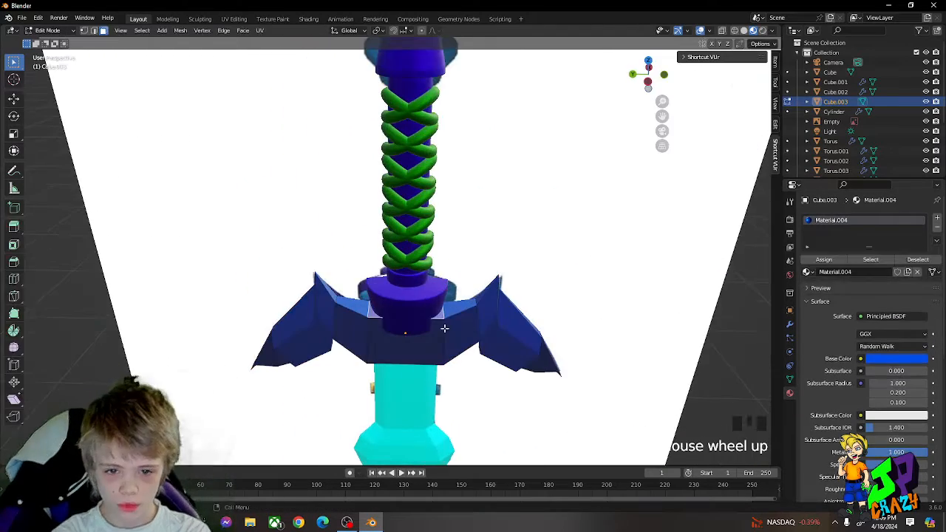
key(Tab)
middle_drag(476, 299, 393, 311)
scroll(512, 276, down, 3)
scroll(503, 287, up, 7)
click(409, 330)
key(g)
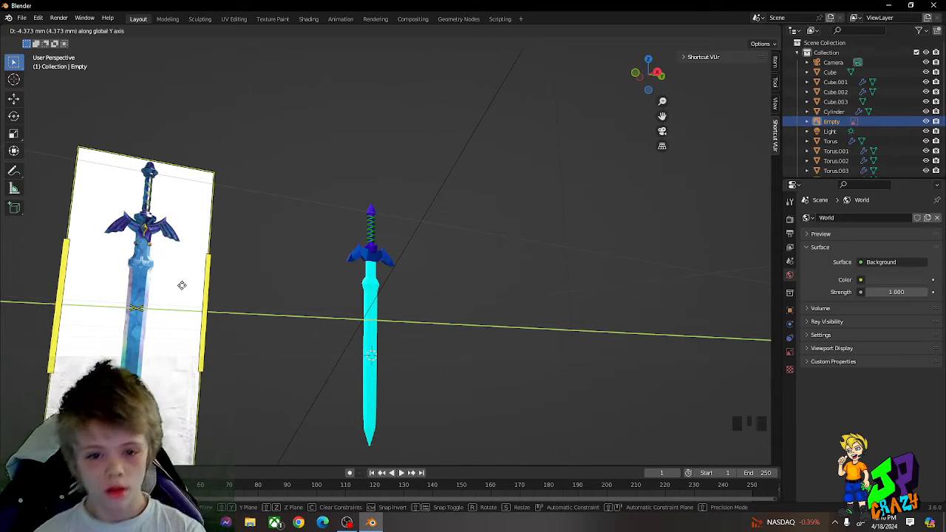
click(449, 292)
scroll(578, 278, up, 3)
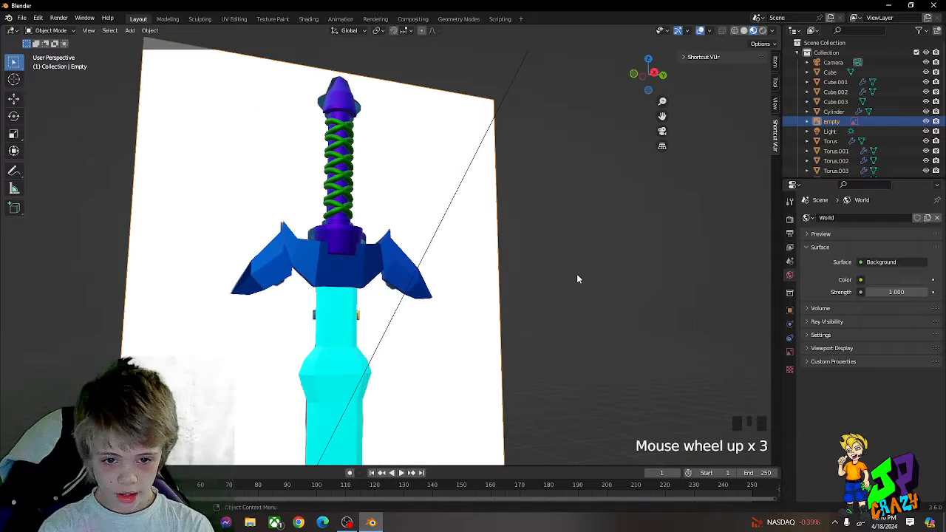
Step: Add a cone mesh in the right orthographic view and scale it down uniformly
key(KP_3)
click(634, 258)
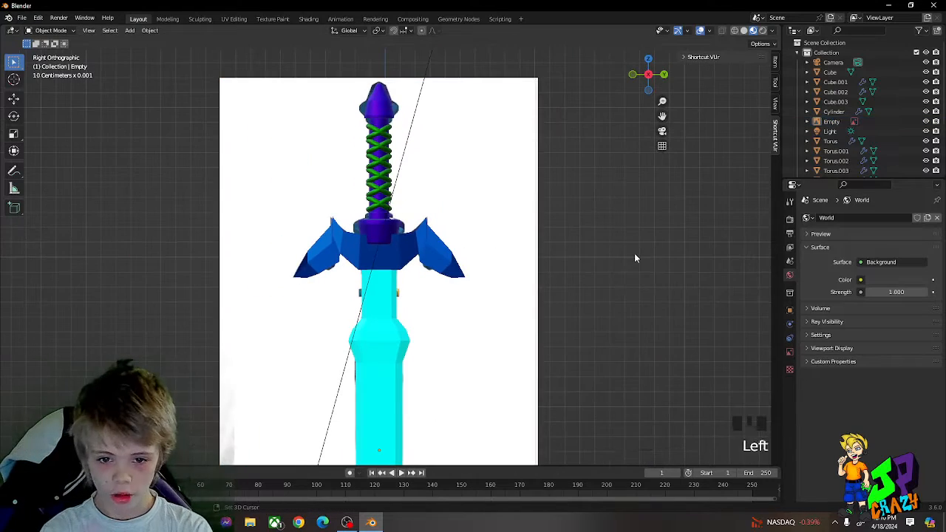
key(shift+a)
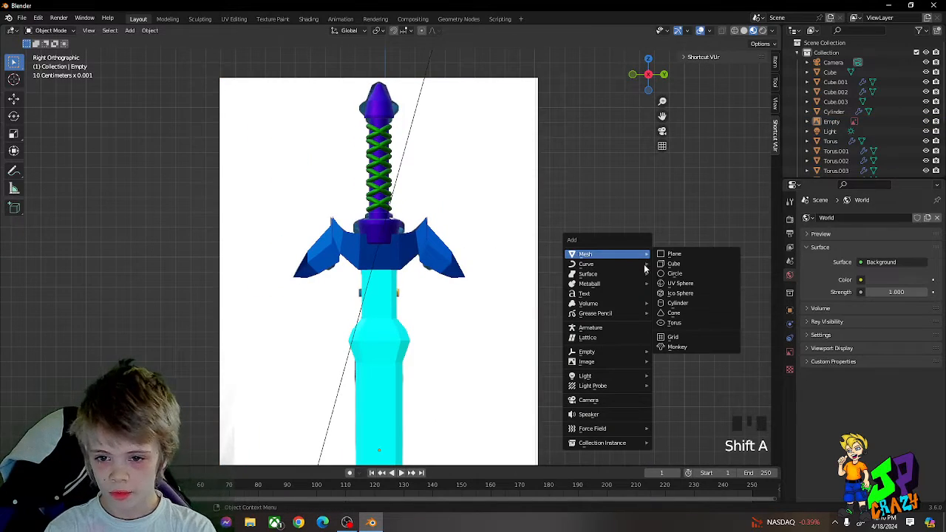
click(672, 314)
key(g)
key(s)
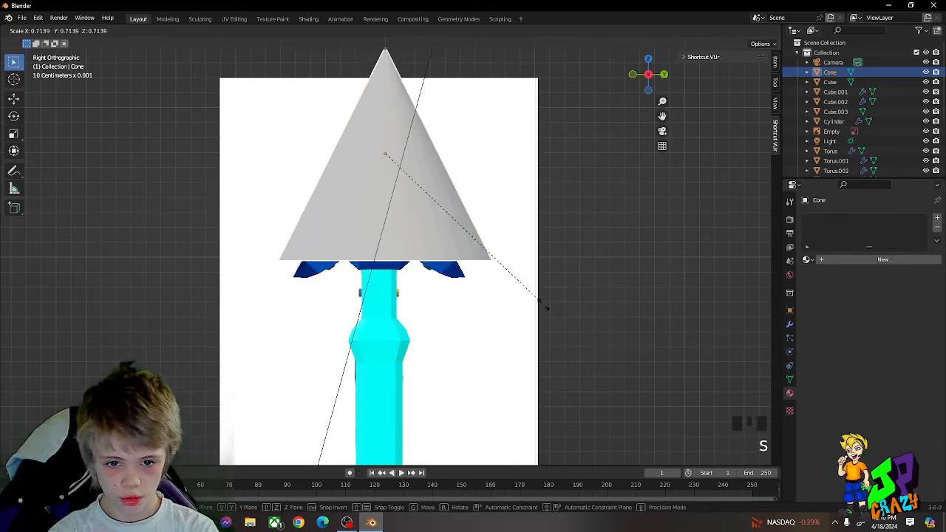
click(431, 216)
Step: Move the cone onto the guard and reduce its size further
key(g)
click(450, 304)
middle_drag(450, 304, 518, 344)
key(s)
click(427, 308)
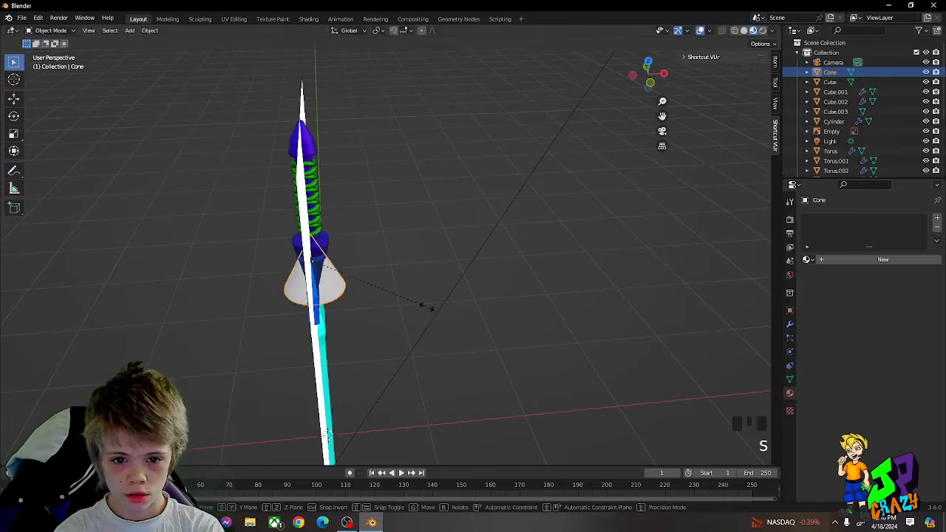
Step: Narrow the cone along the X axis and move it out in front of the guard
key(s)
key(x)
right_click(326, 297)
key(s)
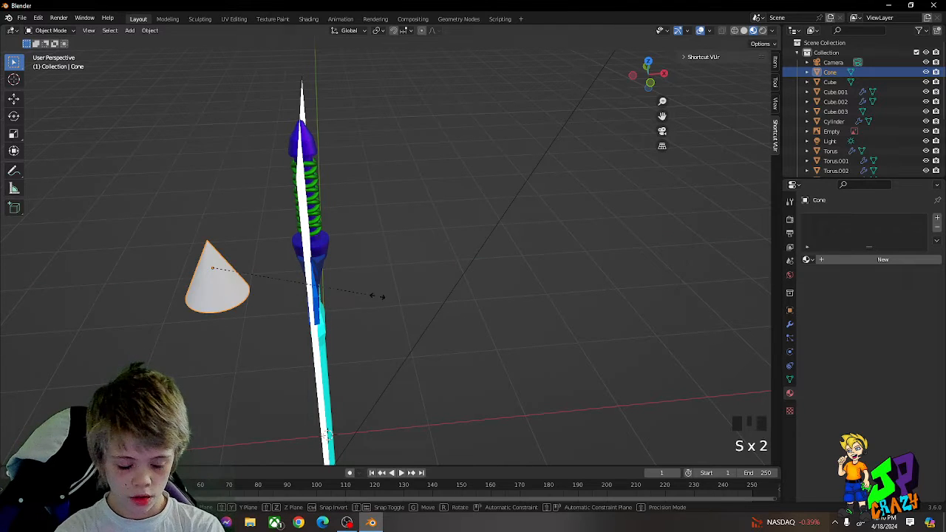
key(x)
click(256, 294)
key(g)
middle_drag(318, 296, 443, 300)
click(526, 298)
Step: Duplicate the cone and move the copy down along the Z axis below the original
middle_drag(531, 299, 431, 253)
scroll(433, 236, up, 2)
key(shift+d)
key(shift+z)
right_click(427, 367)
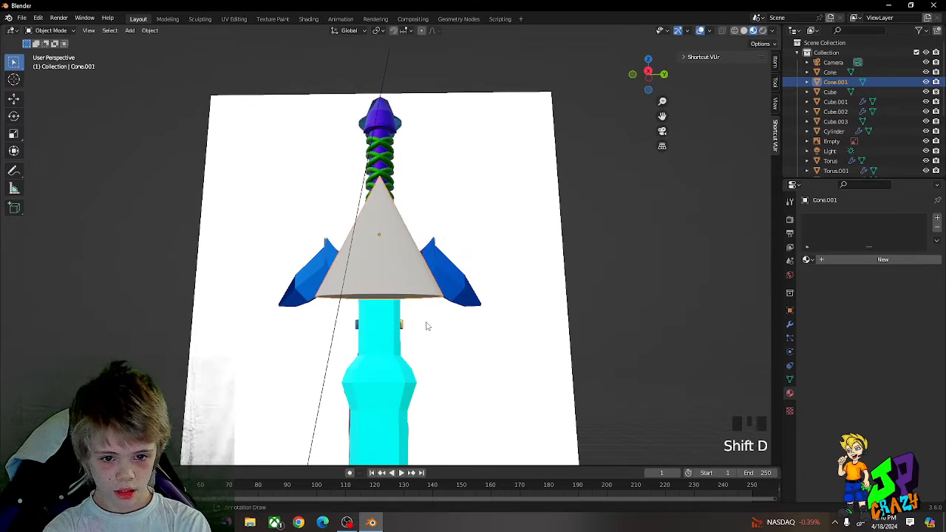
scroll(426, 325, down, 2)
key(g)
key(z)
click(425, 406)
Step: Rotate the duplicate cone about the Y axis in two 90° turns so that it points downward
key(r)
key(y)
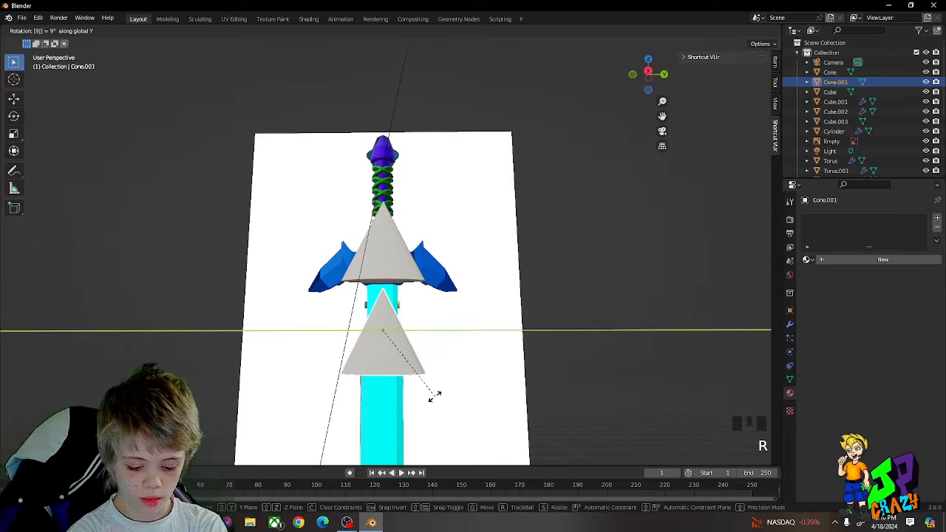
click(436, 397)
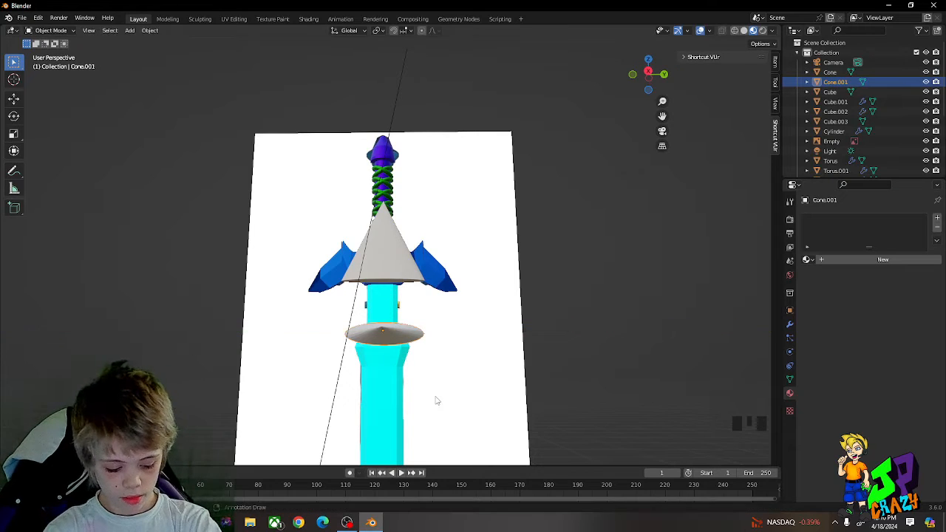
key(r)
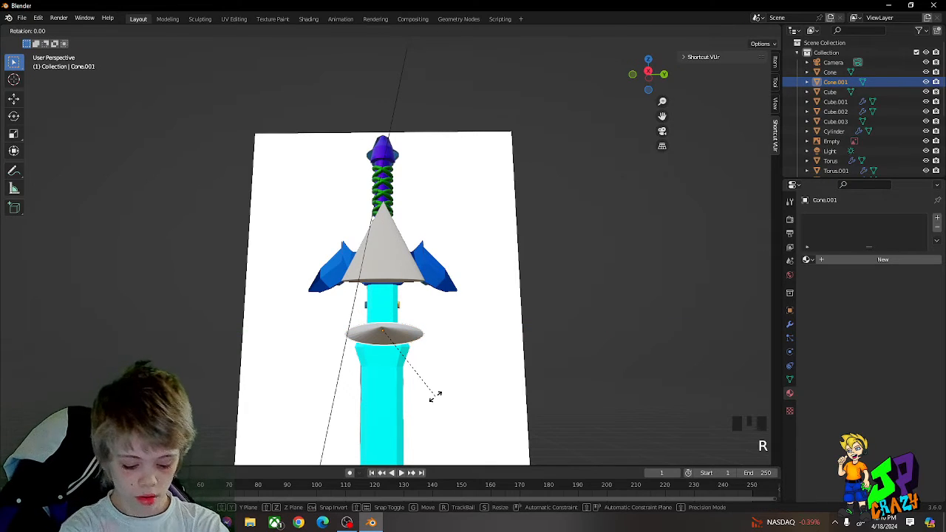
click(436, 397)
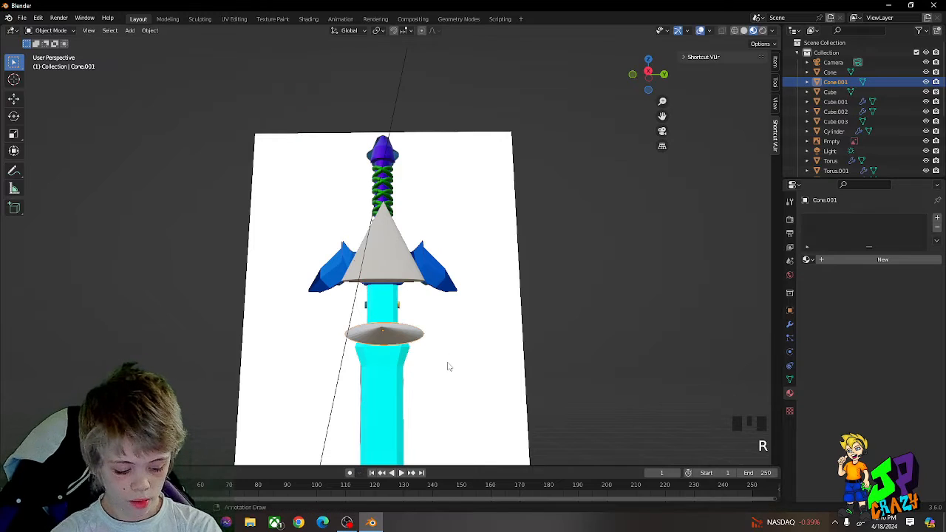
key(r)
key(y)
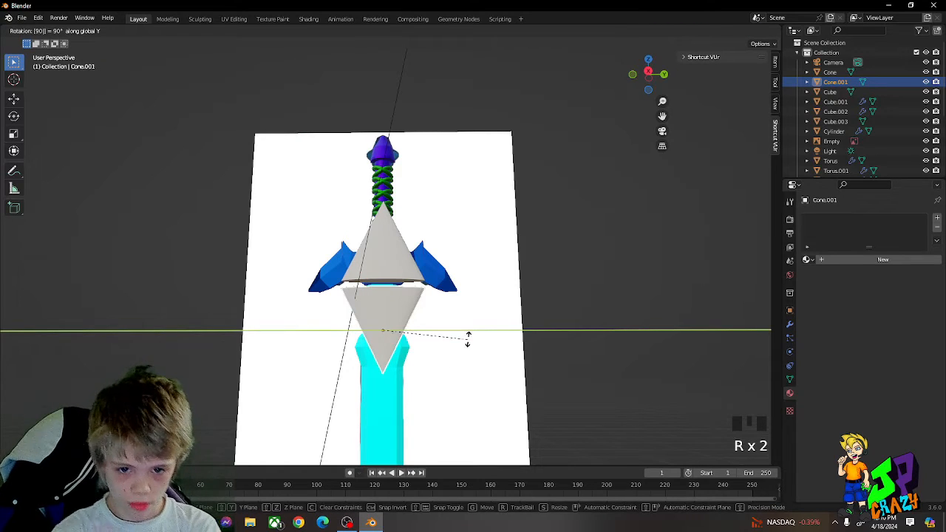
click(468, 338)
Step: Raise the inverted cone until its base meets the upper cone's base and join the two into one object
scroll(467, 339, up, 4)
middle_drag(468, 339, 443, 311)
key(g)
click(442, 307)
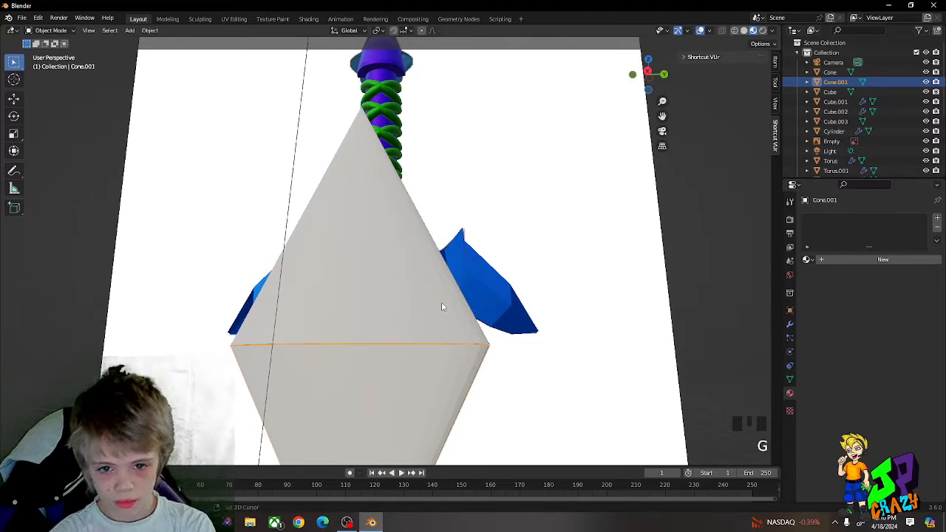
shift+click(427, 307)
scroll(427, 307, down, 3)
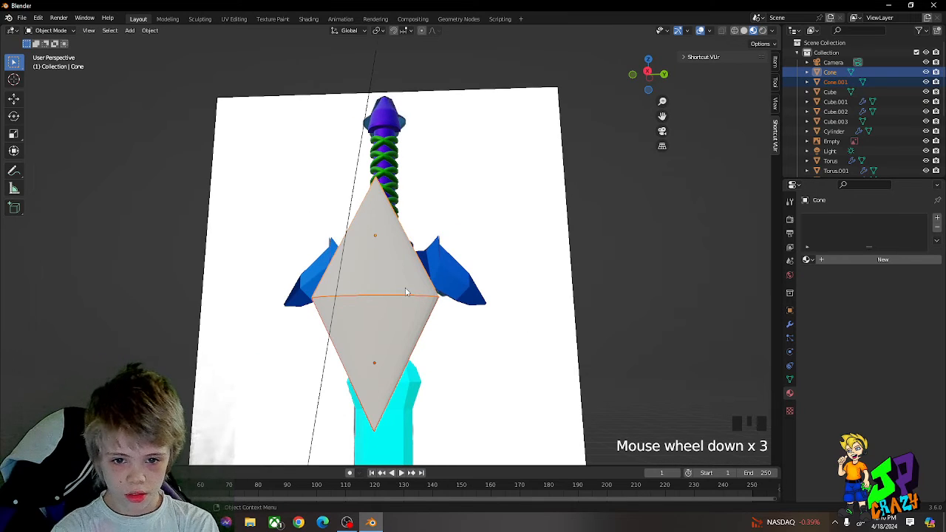
right_click(406, 292)
click(375, 323)
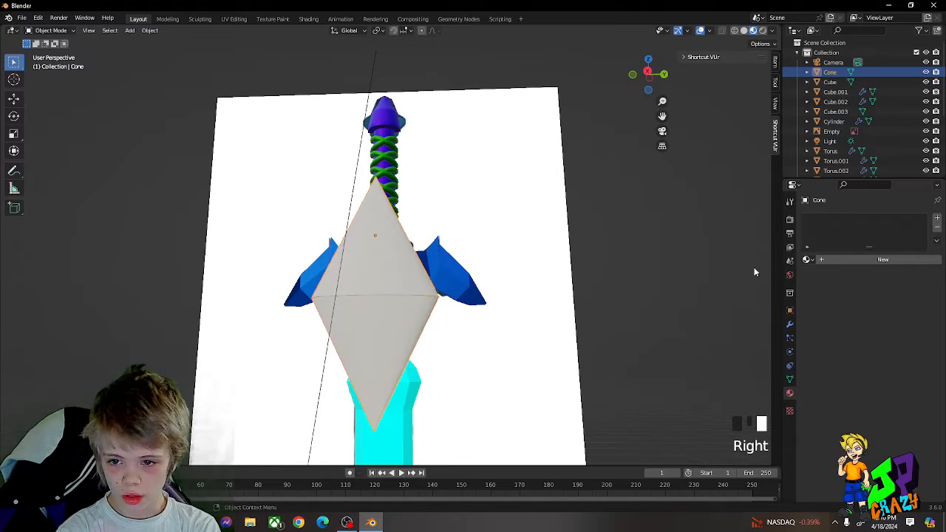
Step: Give the double cone a new material with a yellow base colour and a metallic value of 1.000
middle_drag(510, 297, 584, 303)
click(853, 260)
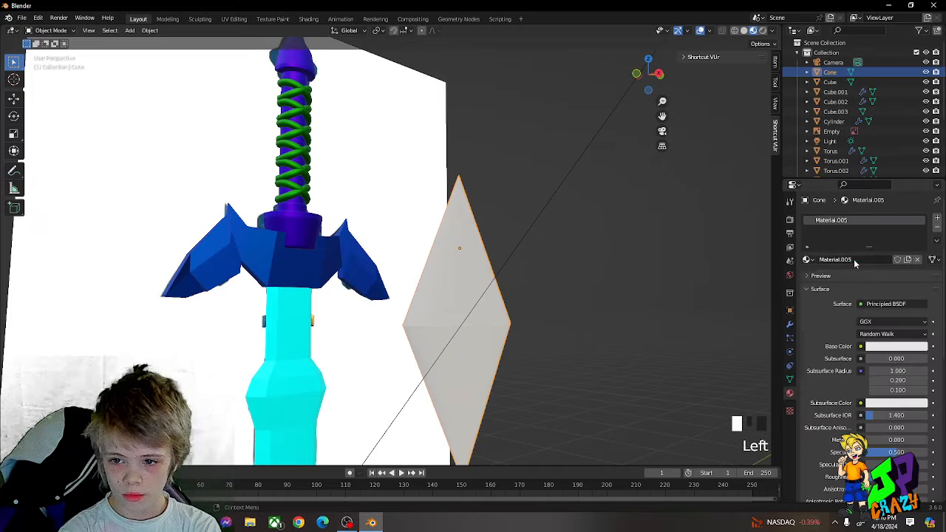
click(893, 346)
click(852, 256)
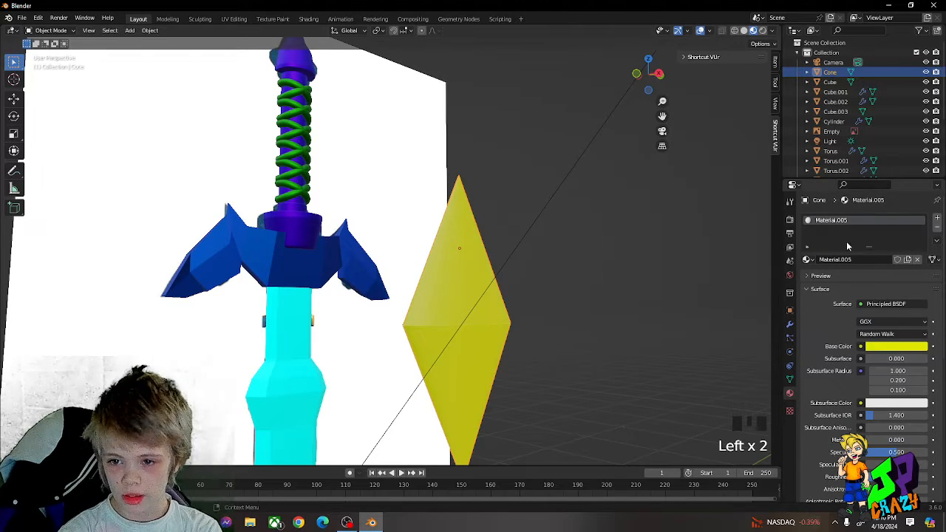
click(806, 260)
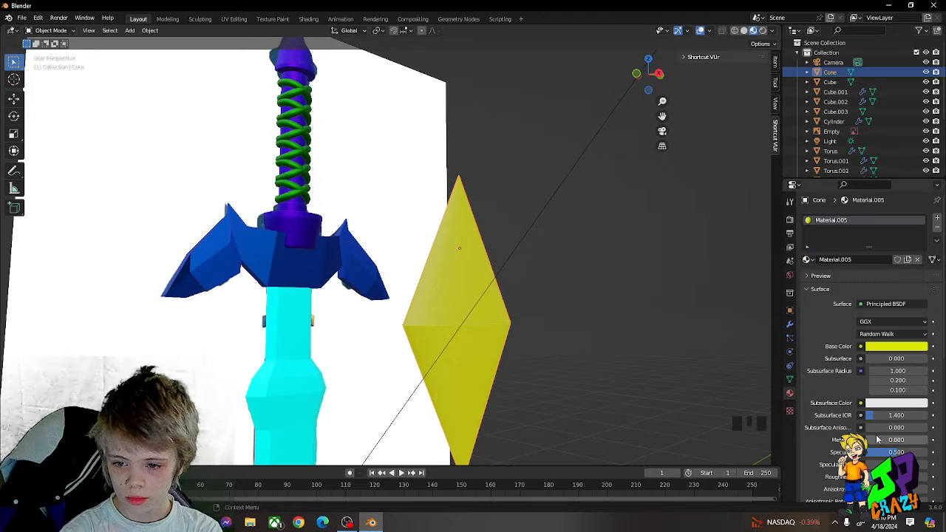
drag(877, 440, 920, 440)
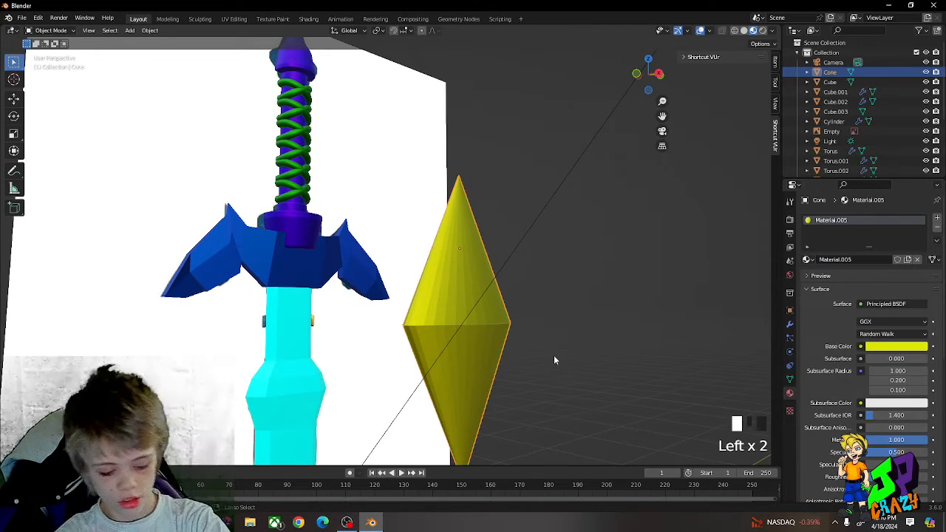
Step: Add a level 3 subdivision surface to the double cone and open its mesh for editing
key(ctrl+3)
key(Tab)
scroll(543, 302, up, 2)
scroll(542, 302, up, 1)
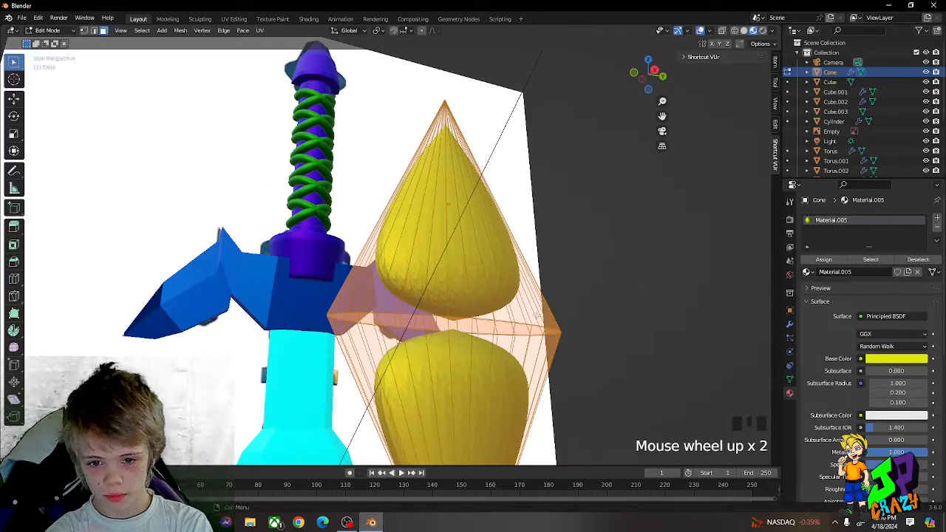
middle_drag(584, 310, 433, 286)
ctrl+scroll(583, 313, up, 1)
Step: Switch to face selection and select mesh faces around the seam between the two cones
click(433, 286)
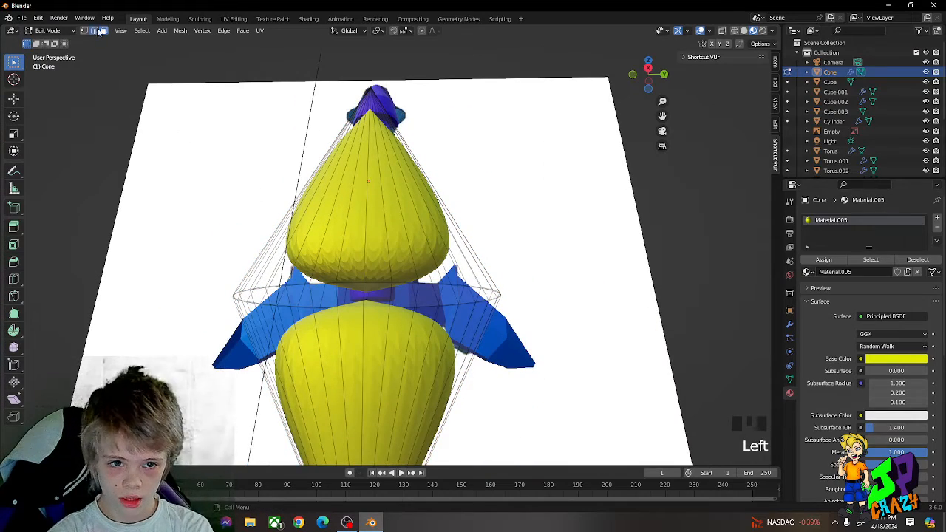
key(Tab)
key(Tab)
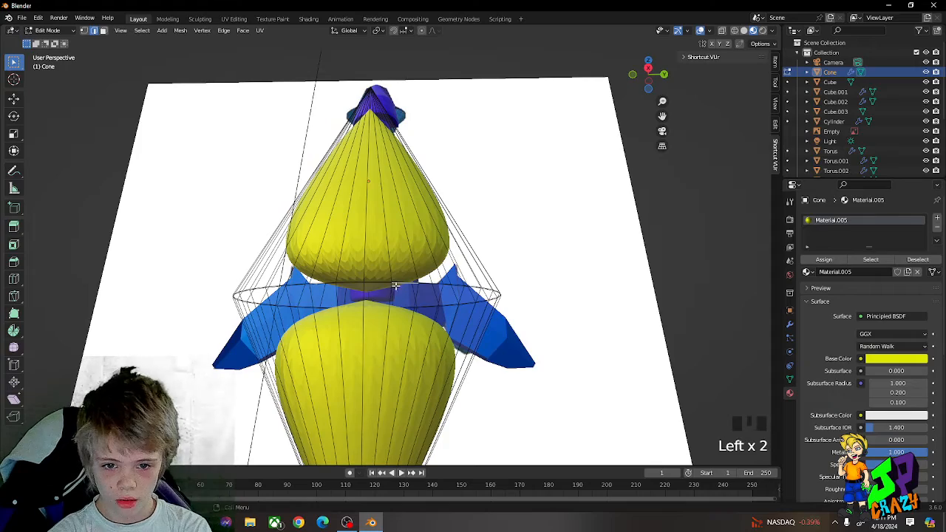
click(103, 31)
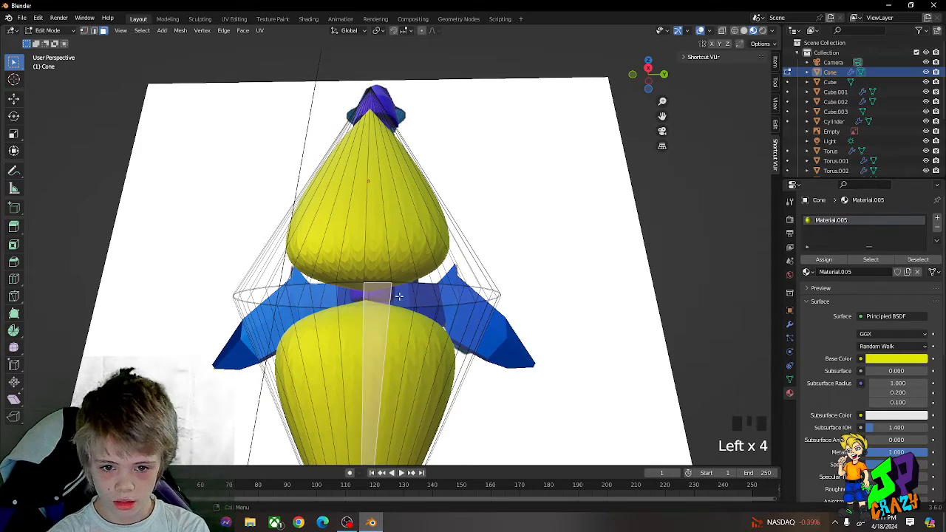
click(399, 296)
scroll(438, 291, up, 5)
middle_drag(439, 291, 498, 226)
scroll(503, 228, up, 4)
click(506, 226)
click(499, 226)
click(339, 202)
middle_drag(340, 204, 390, 247)
scroll(400, 255, down, 5)
Step: Move the double cone along the Z axis
key(Tab)
scroll(399, 269, down, 1)
key(g)
key(z)
click(399, 229)
Step: Select the flat cap face inside the gap between the two cones and extrude it
key(Tab)
scroll(399, 214, up, 4)
middle_drag(399, 215, 451, 333)
click(443, 429)
scroll(396, 393, up, 2)
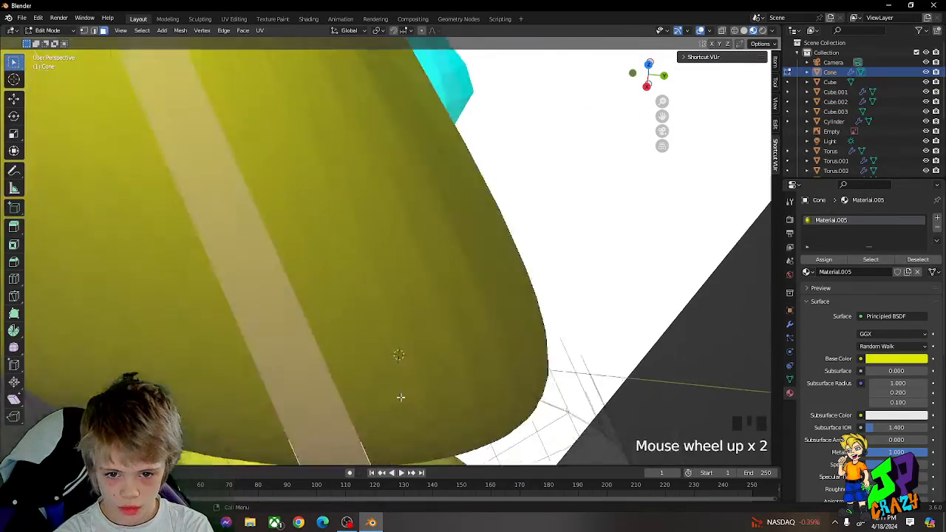
middle_drag(397, 393, 609, 302)
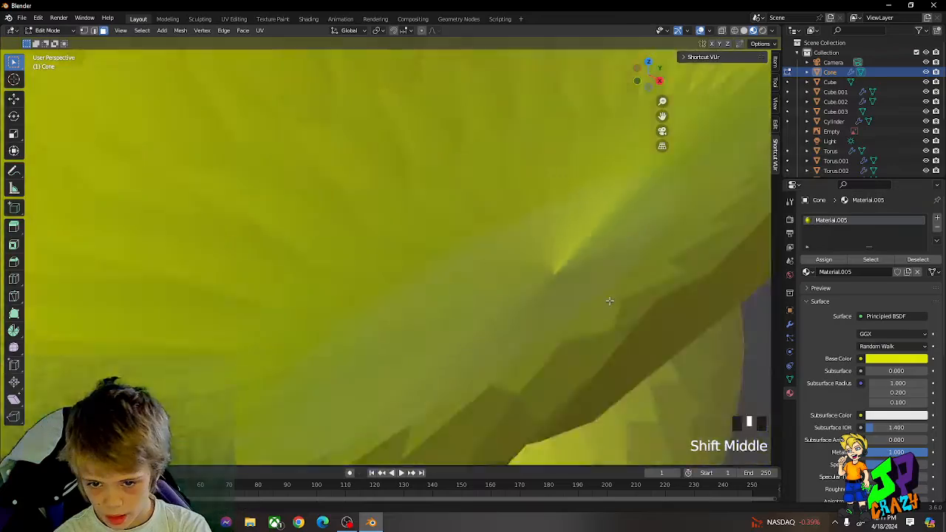
scroll(593, 264, up, 2)
scroll(594, 274, down, 2)
scroll(558, 260, down, 3)
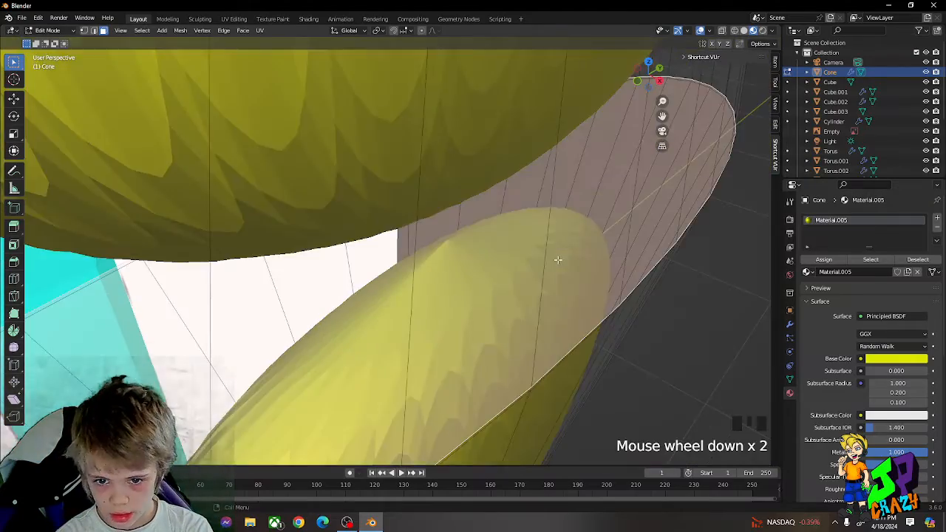
key(e)
middle_drag(440, 208, 387, 158)
Step: Extrude the cap face at the seam of the double cone and scale the extruded face
key(Tab)
scroll(424, 97, up, 2)
middle_drag(423, 97, 492, 230)
click(494, 159)
scroll(493, 160, down, 3)
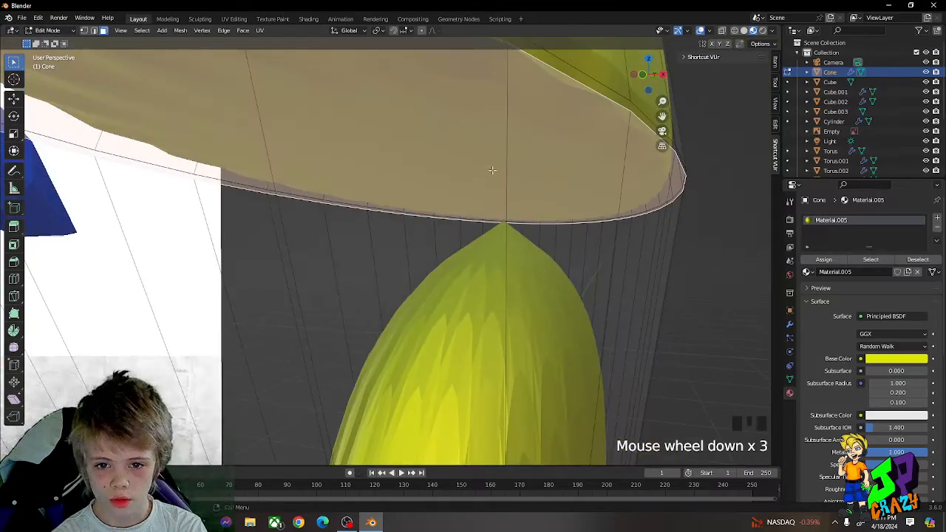
scroll(496, 175, down, 2)
middle_drag(496, 175, 458, 150)
key(Tab)
key(e)
click(480, 194)
key(s)
click(465, 176)
Step: Raise the extruded cap face along the Z axis and finish editing the mesh
key(g)
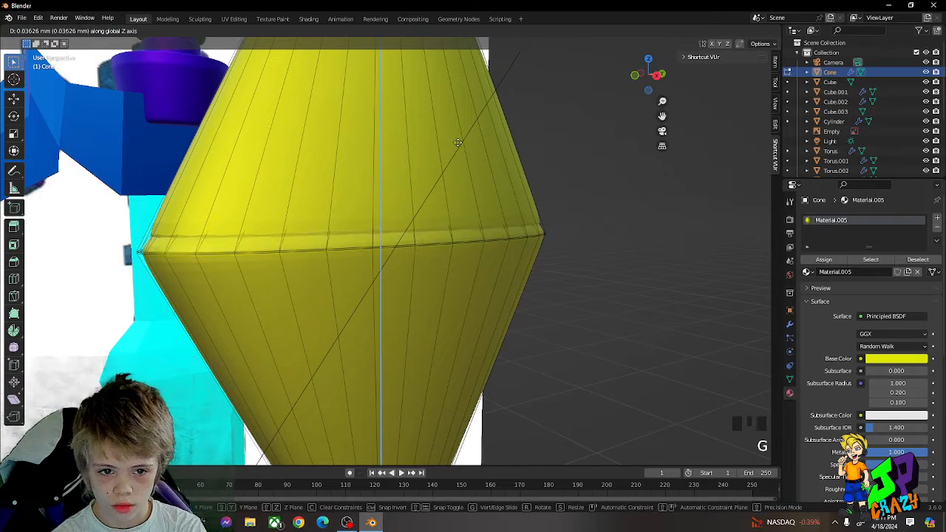
click(458, 130)
click(457, 132)
key(Tab)
Step: Scale the yellow double-cone gem down in two passes to roughly fit the sword's guard
scroll(477, 166, down, 2)
middle_drag(480, 181, 506, 201)
key(s)
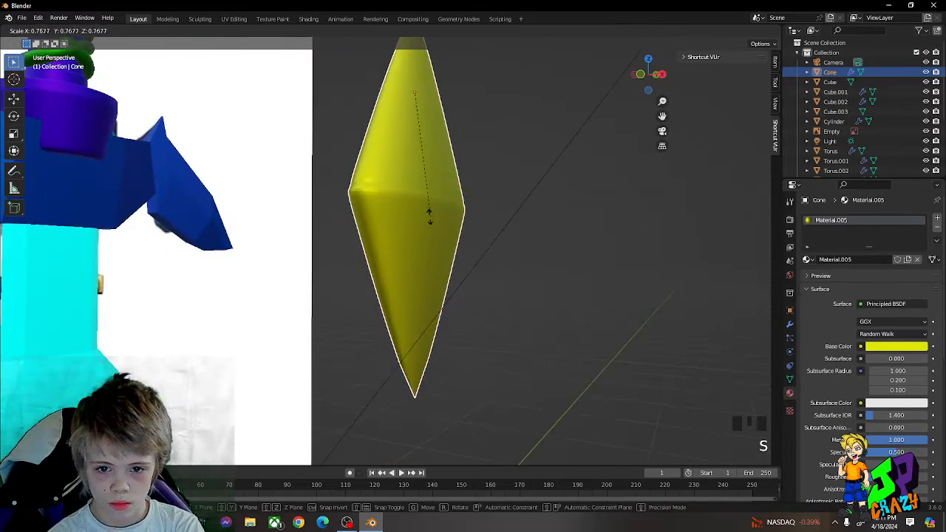
click(427, 207)
scroll(567, 236, down, 3)
key(s)
click(495, 167)
Step: Move the gem's entire mesh in Edit Mode so that it is centred on the object's origin
key(Tab)
key(a)
middle_drag(490, 169, 446, 170)
key(g)
click(481, 161)
key(Tab)
Step: Move the gem over to the centre of the blue guard and scale it down to match the guard
key(g)
click(289, 162)
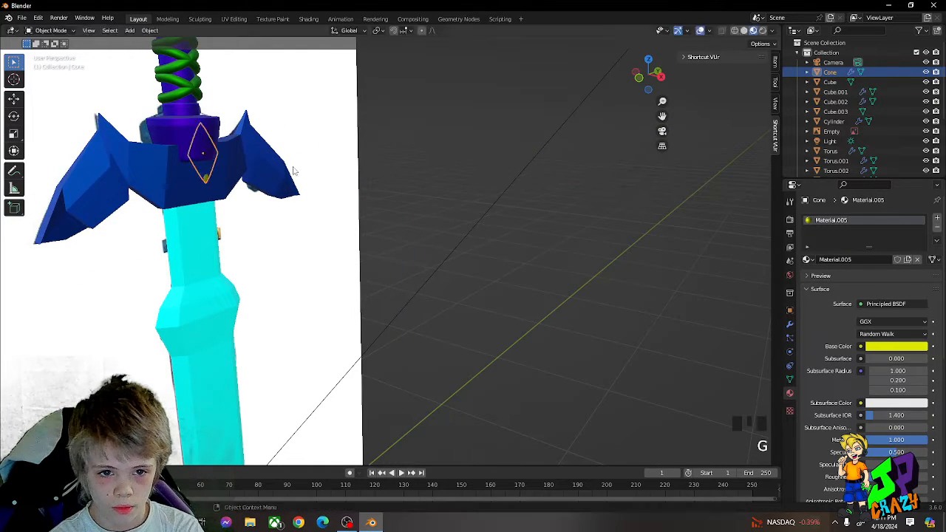
key(g)
middle_drag(289, 163, 346, 182)
click(291, 188)
key(g)
click(297, 185)
key(g)
middle_drag(346, 182, 321, 184)
click(349, 179)
key(s)
click(324, 180)
Step: Rotate the gem about 6° around the Y axis and move it along X towards the guard's face
key(g)
key(r)
key(y)
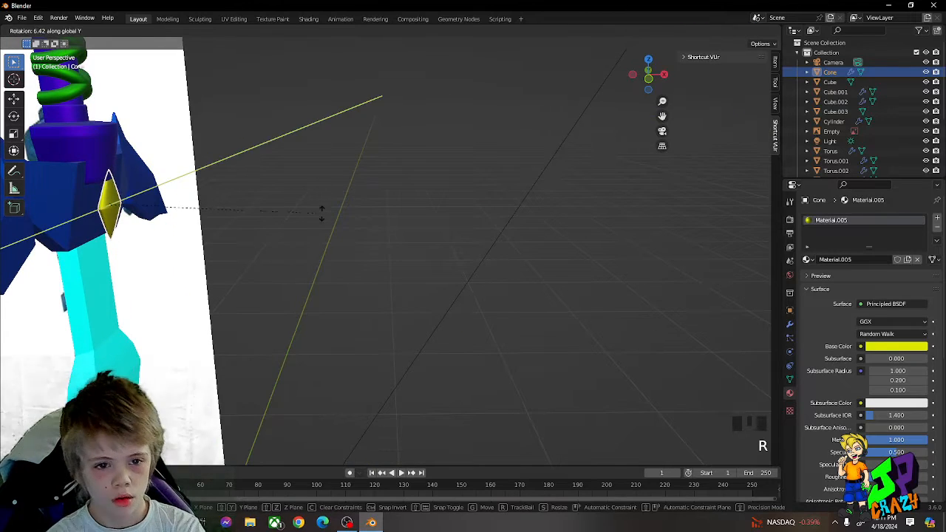
click(319, 212)
key(g)
key(x)
click(311, 213)
Step: Scale the gem again and reposition it freely against the centre of the guard
key(s)
click(274, 206)
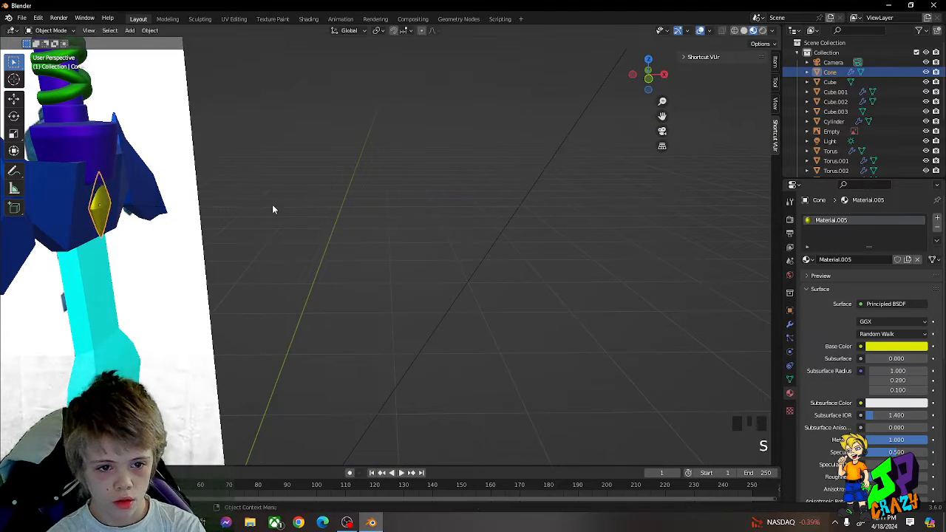
middle_drag(271, 205, 276, 189)
key(g)
middle_click(276, 189)
click(292, 189)
Step: Tilt the gem about 2.5° more around the Y axis and nudge it along X into the sloped guard face
scroll(292, 190, down, 1)
key(r)
key(y)
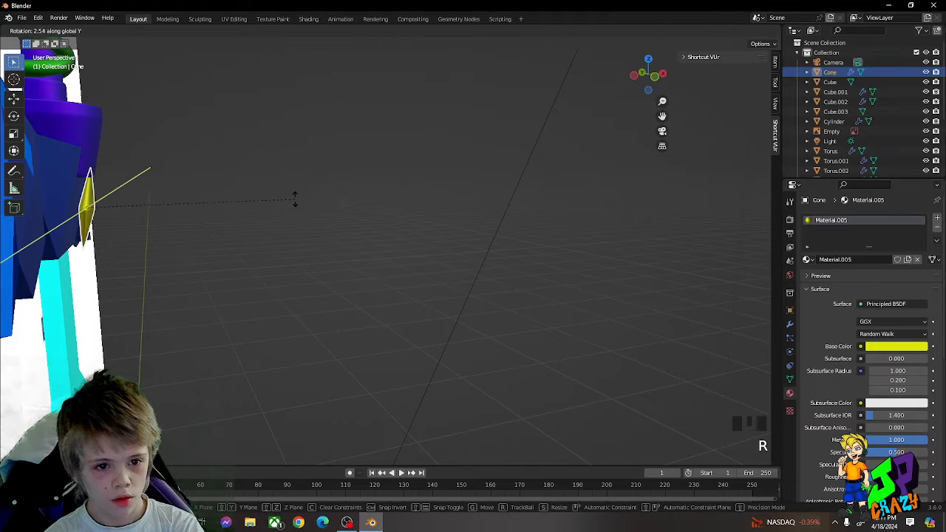
click(295, 199)
key(g)
key(x)
click(289, 202)
key(g)
key(x)
click(287, 202)
key(g)
key(x)
click(287, 206)
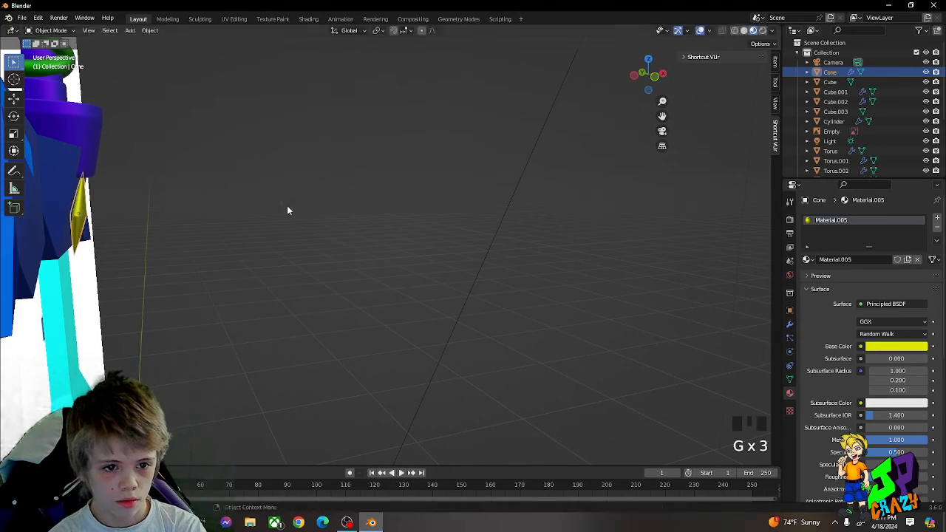
Step: Shrink the gem slightly and shift it along X so it sits embedded in the guard
key(s)
click(277, 203)
key(g)
key(x)
click(275, 203)
Step: Duplicate the gem along the Y axis and move the copy along X to the opposite side of the guard
scroll(276, 204, down, 1)
scroll(277, 204, down, 1)
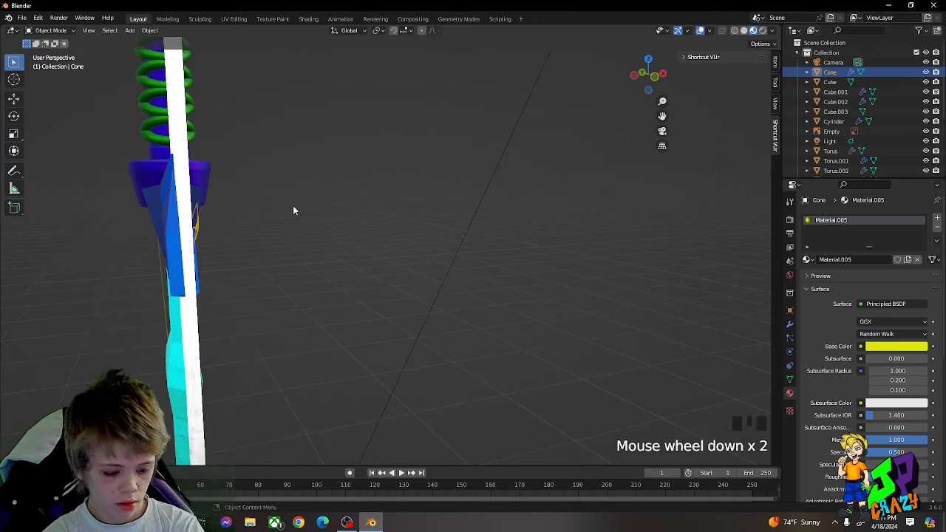
key(shift+d)
key(y)
click(318, 211)
key(g)
key(x)
click(259, 218)
Step: Rotate the copied gem around the Y axis to follow the opposite guard slope and move it along X against it
key(r)
key(y)
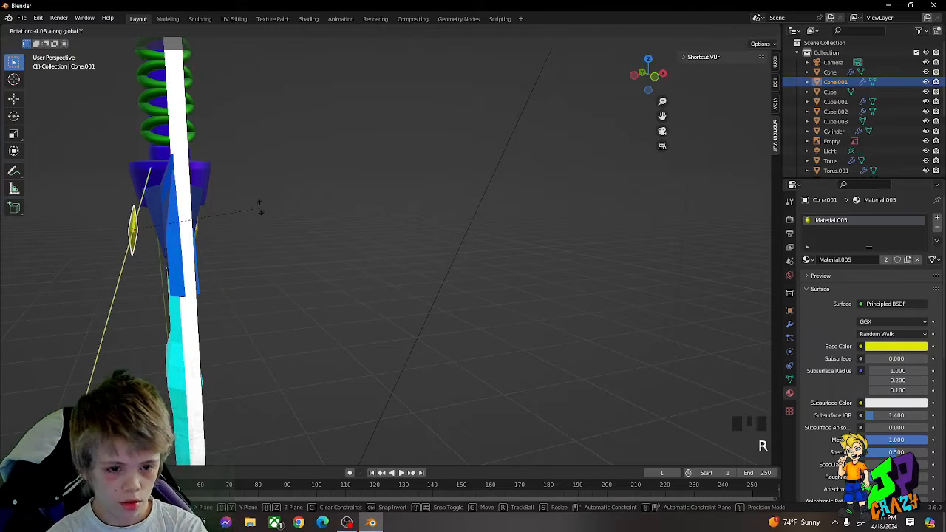
click(246, 187)
key(g)
key(x)
click(261, 181)
Step: Fine-tune the copied gem's tilt around Y and its X position so it sits in the guard surface
key(r)
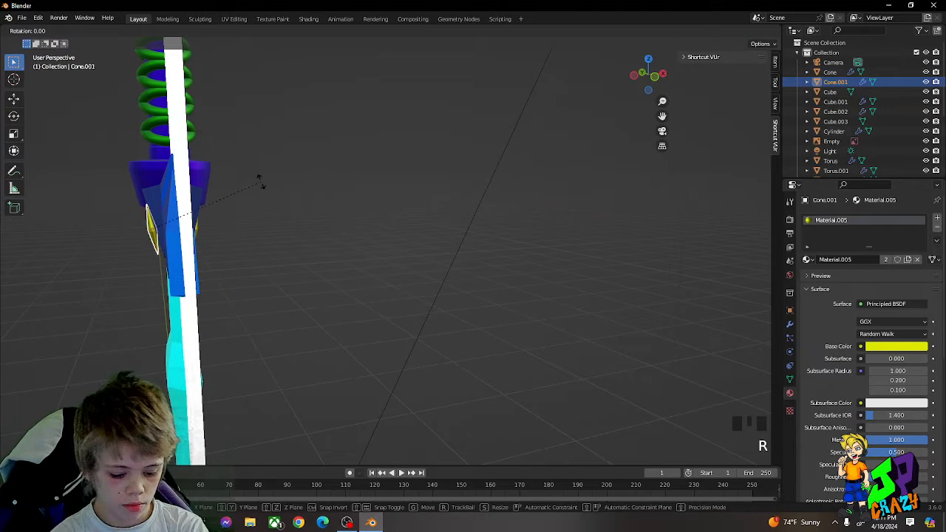
key(y)
click(256, 178)
key(g)
key(x)
click(256, 175)
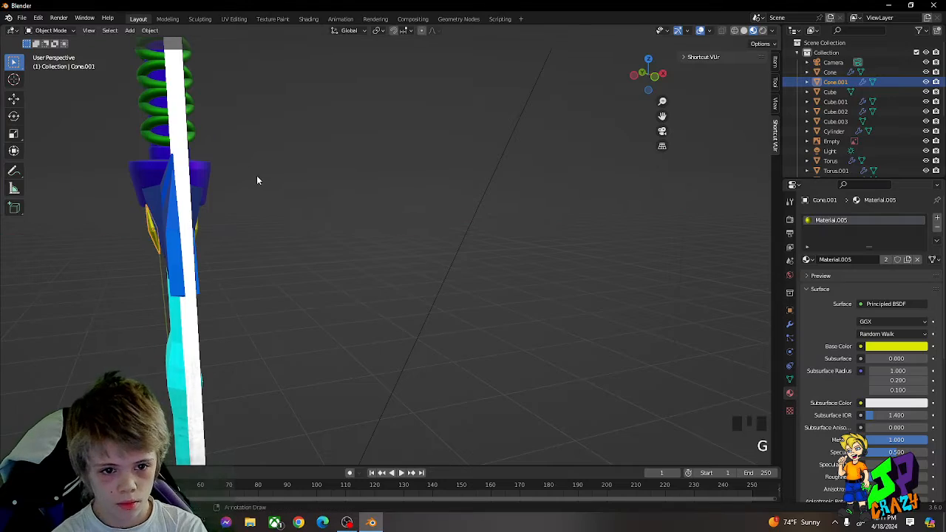
Step: Move the copied gem along the Y axis towards the middle of its side of the guard
middle_drag(257, 176, 373, 213)
shift+click(204, 209)
scroll(344, 205, down, 3)
scroll(373, 213, up, 2)
click(454, 226)
scroll(454, 227, up, 3)
middle_drag(473, 227, 219, 224)
key(g)
key(y)
click(445, 224)
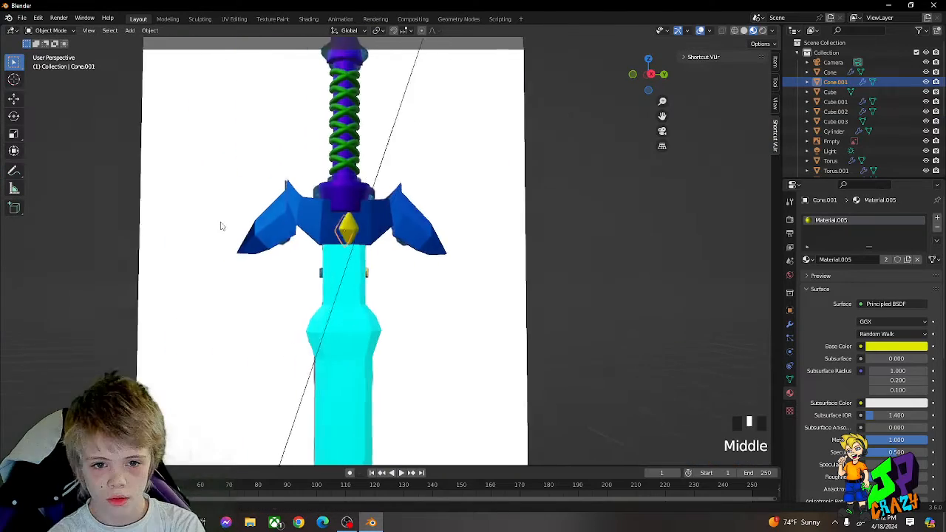
Step: Select the original gem and move it along the Y axis to the centre of the guard
scroll(345, 222, up, 2)
click(346, 221)
key(g)
key(y)
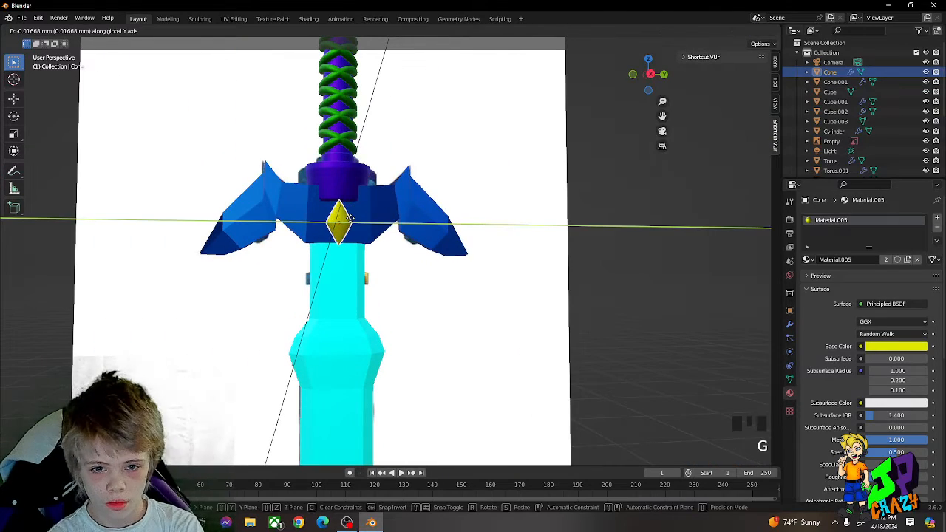
click(351, 218)
Step: Move the sword reference image aside along the Y axis and delete it from the scene
middle_drag(352, 217, 427, 230)
scroll(281, 241, down, 3)
click(332, 241)
scroll(334, 241, down, 3)
key(g)
key(y)
click(223, 232)
scroll(370, 249, down, 3)
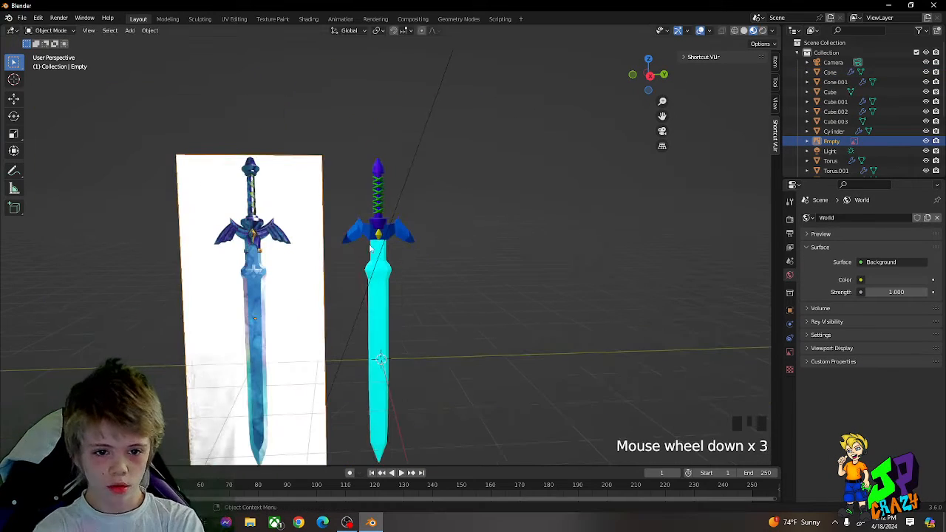
key(Delete)
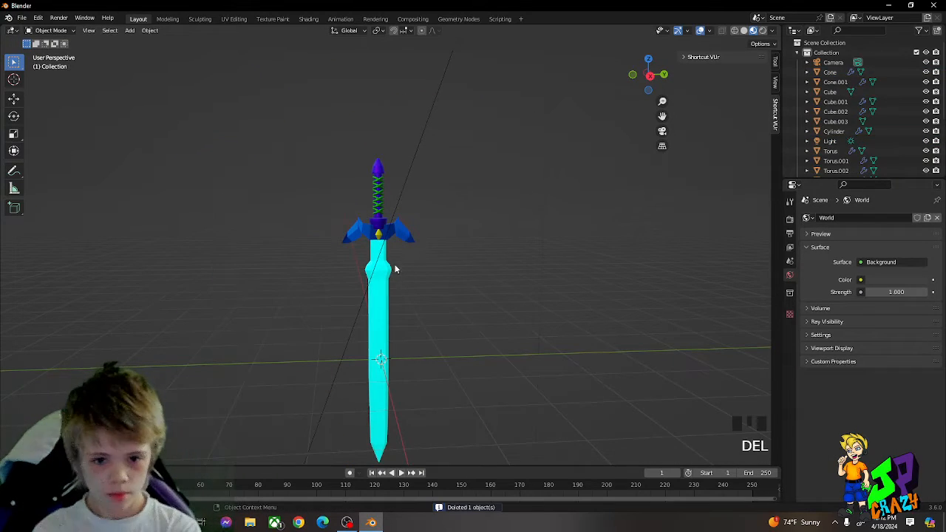
Step: Select every part of the sword with the pommel as the active object and join them into one object
middle_drag(395, 268, 342, 222)
drag(249, 180, 358, 283)
scroll(299, 155, up, 4)
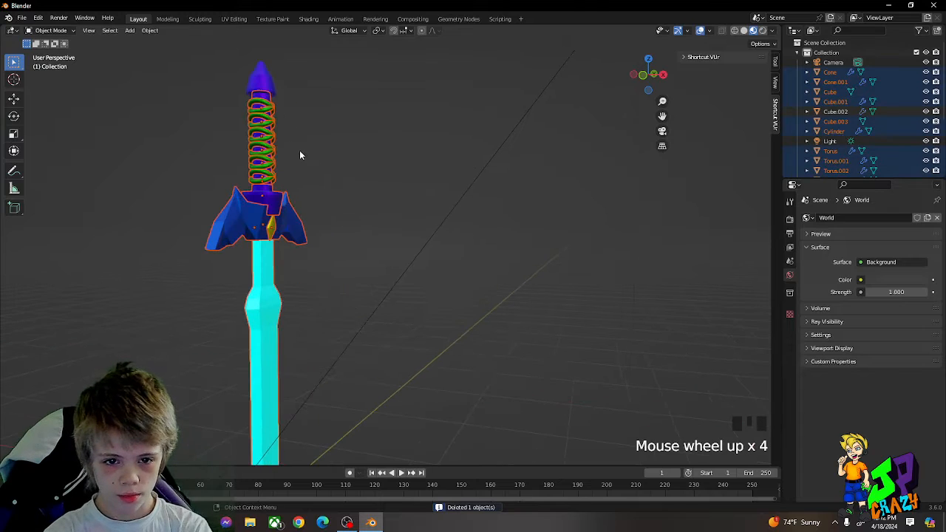
shift+click(262, 83)
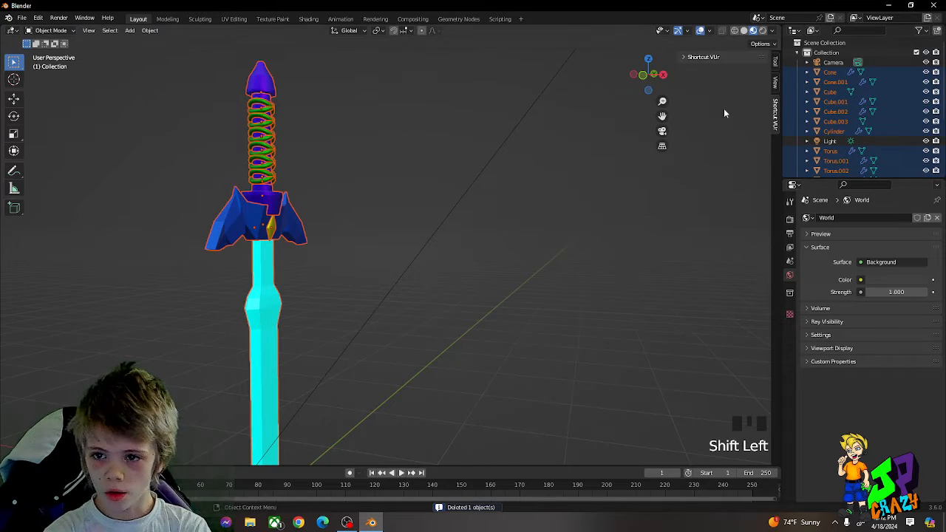
scroll(840, 109, down, 4)
scroll(278, 131, up, 3)
middle_drag(245, 118, 290, 143)
shift+click(147, 108)
scroll(187, 95, down, 3)
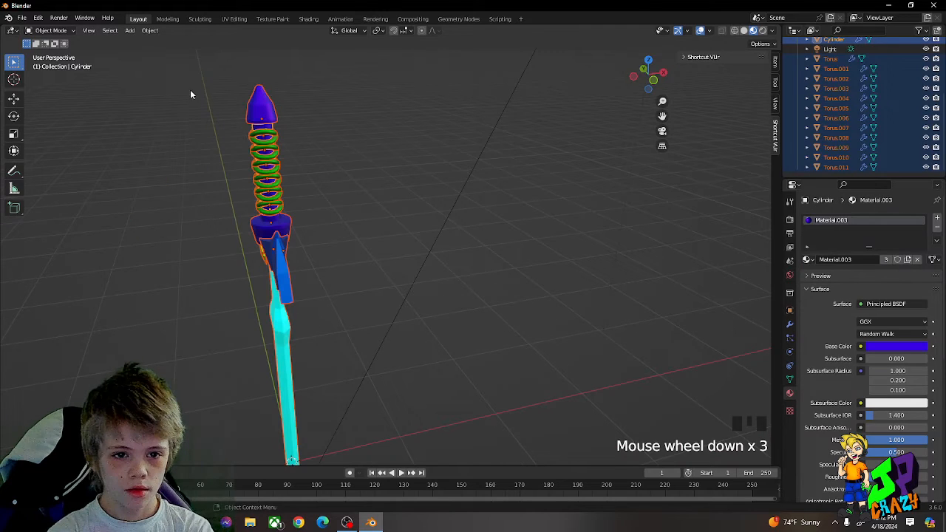
shift+click(258, 111)
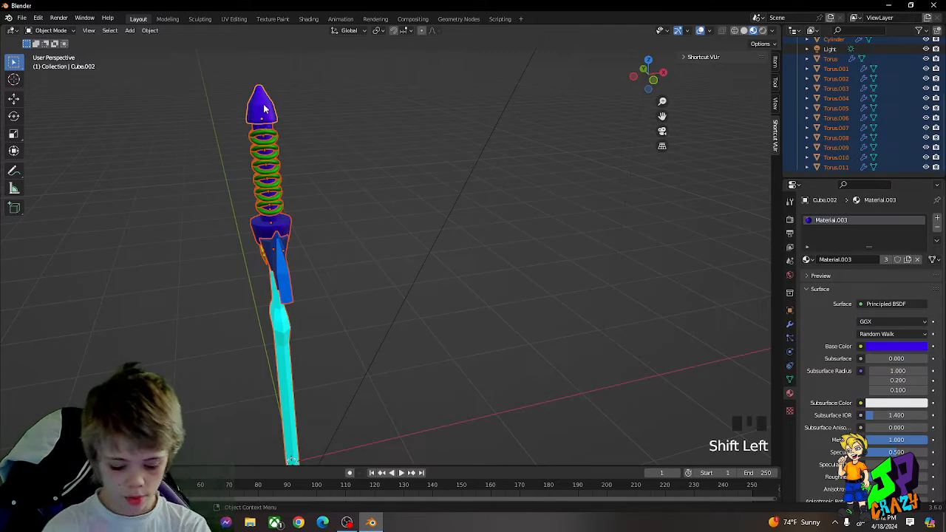
key(ctrl+p)
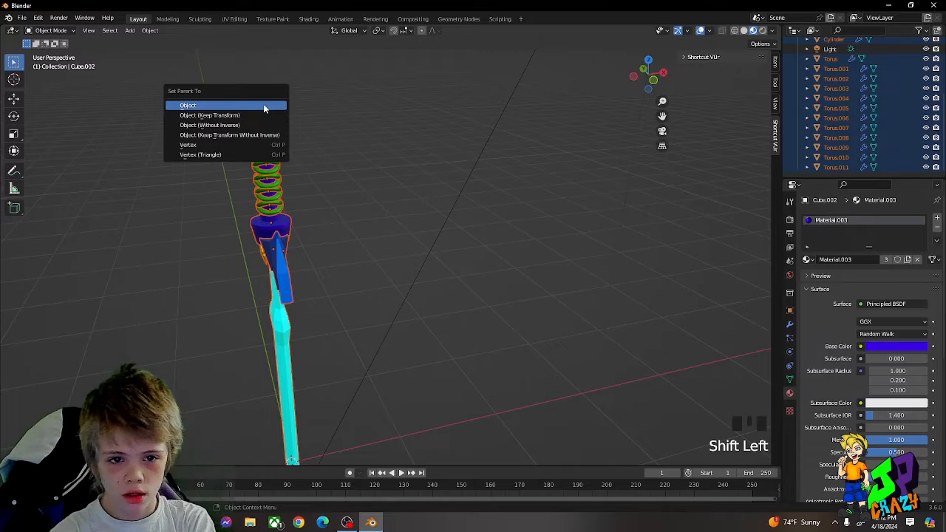
click(264, 107)
right_click(402, 191)
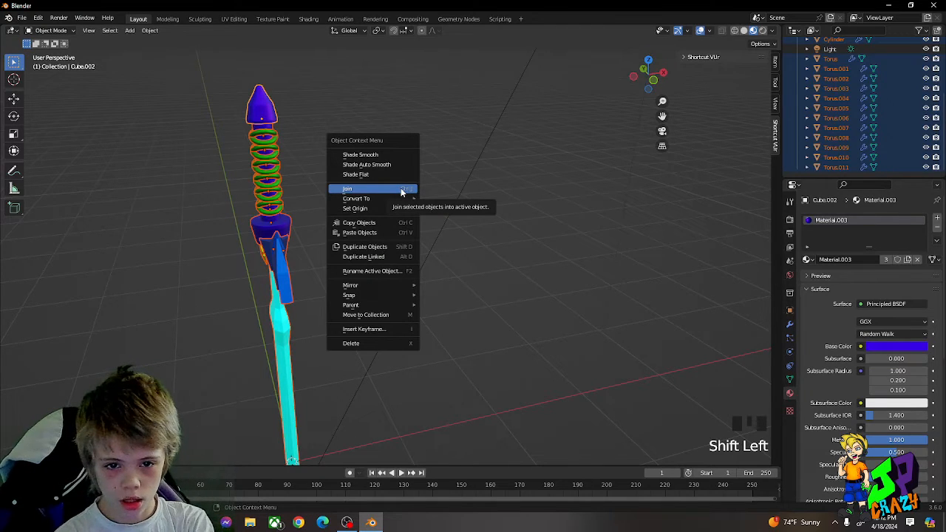
click(397, 190)
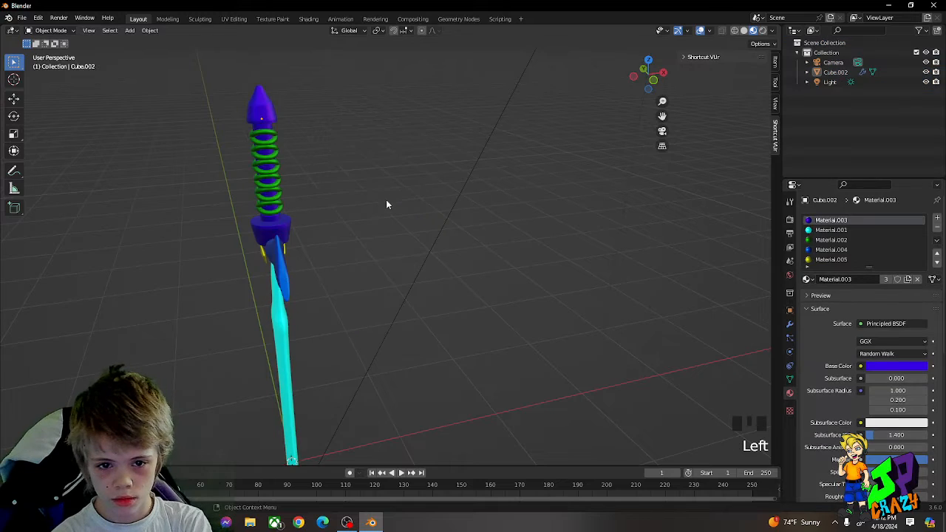
middle_click(287, 106)
click(266, 103)
key(r)
scroll(266, 118, down, 4)
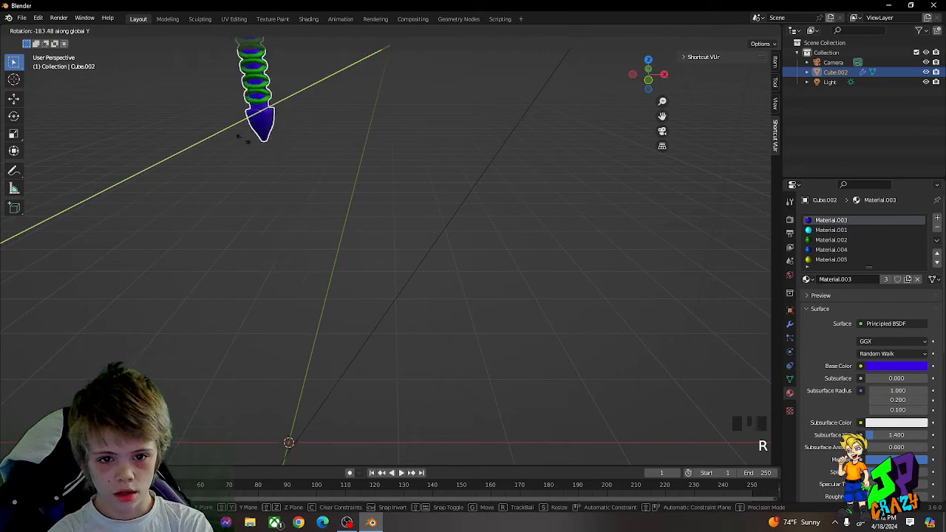
middle_click(281, 148)
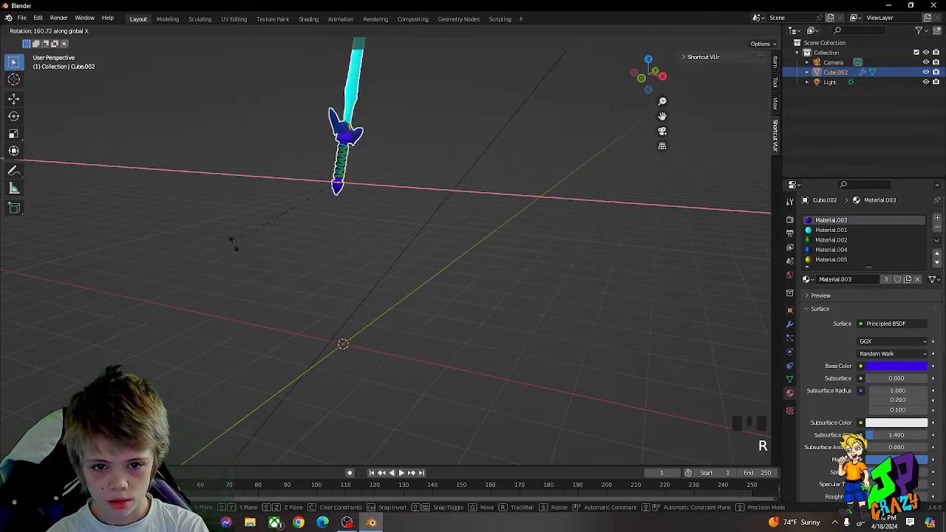
right_click(284, 215)
Step: Rotate the joined sword around the X axis by 90° twice so the blade points up
text(rx90)
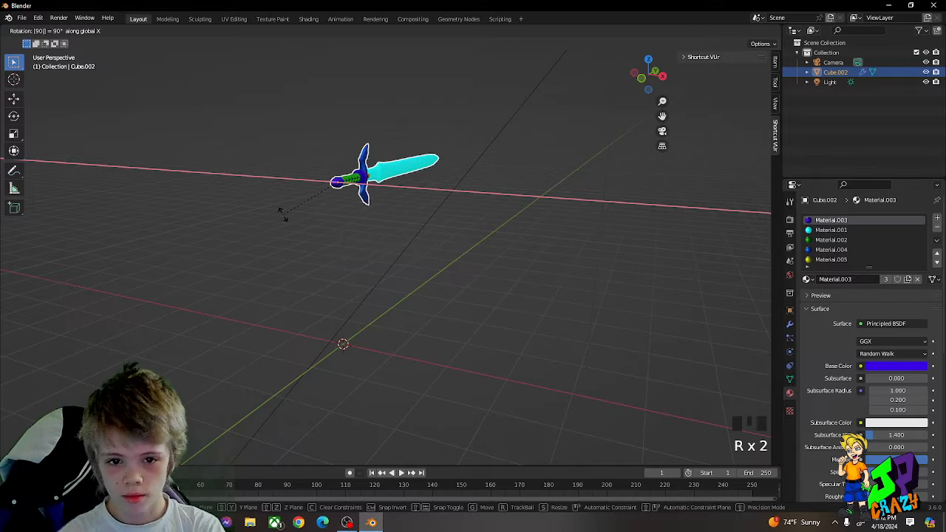
click(299, 197)
text(rx90)
click(305, 189)
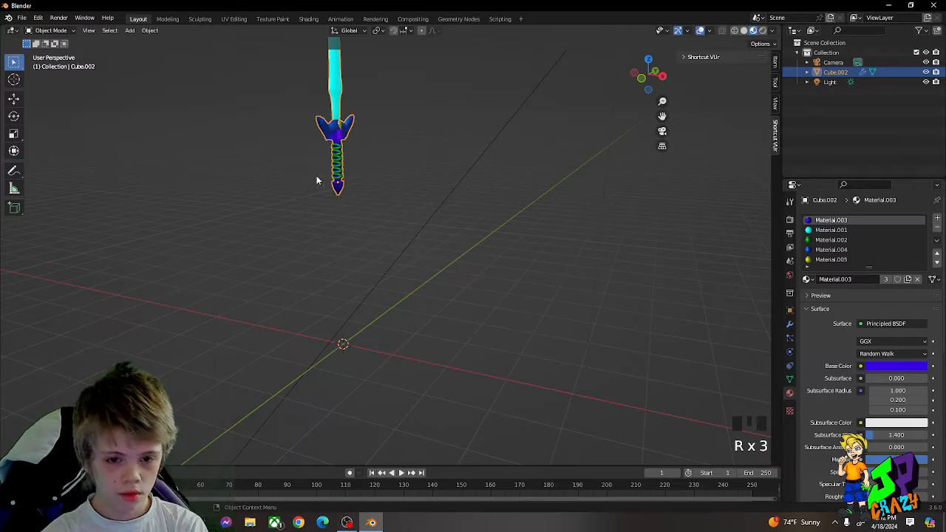
Step: Move the upright sword so its pommel sits at the world origin
key(g)
middle_click(318, 204)
click(339, 333)
middle_drag(350, 297, 352, 292)
scroll(458, 256, up, 3)
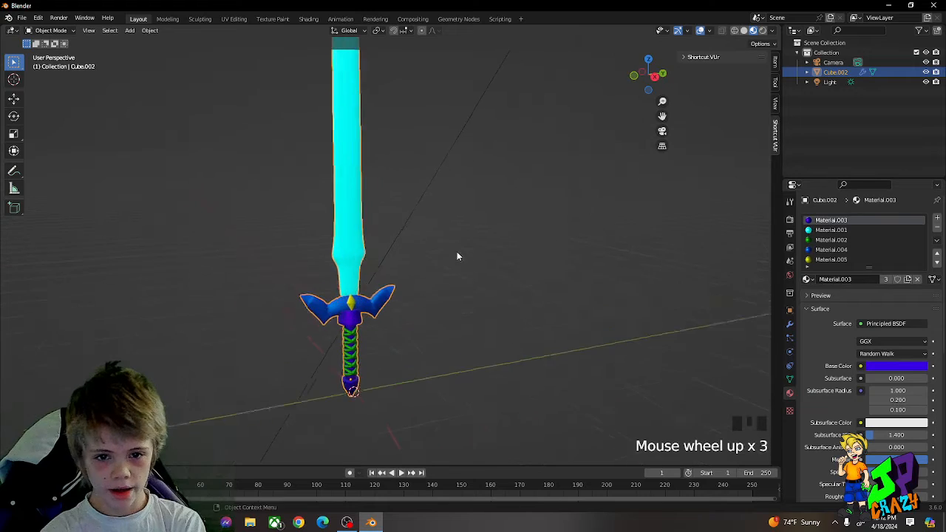
Step: Undo the sword's move to the origin and its last 90° rotation
click(458, 257)
shift+middle_drag(448, 256, 458, 289)
scroll(415, 208, up, 4)
click(397, 284)
key(ctrl+z)
key(ctrl+z)
key(ctrl+z)
key(ctrl+z)
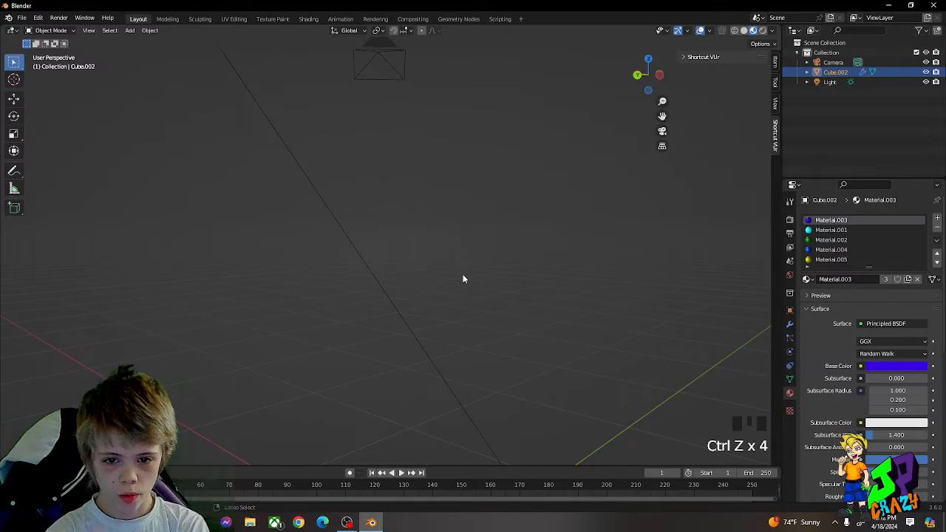
ctrl+scroll(464, 272, down, 2)
scroll(450, 236, down, 5)
mouse_move(438, 202)
middle_down()
mouse_move(418, 204)
mouse_move(428, 218)
middle_up()
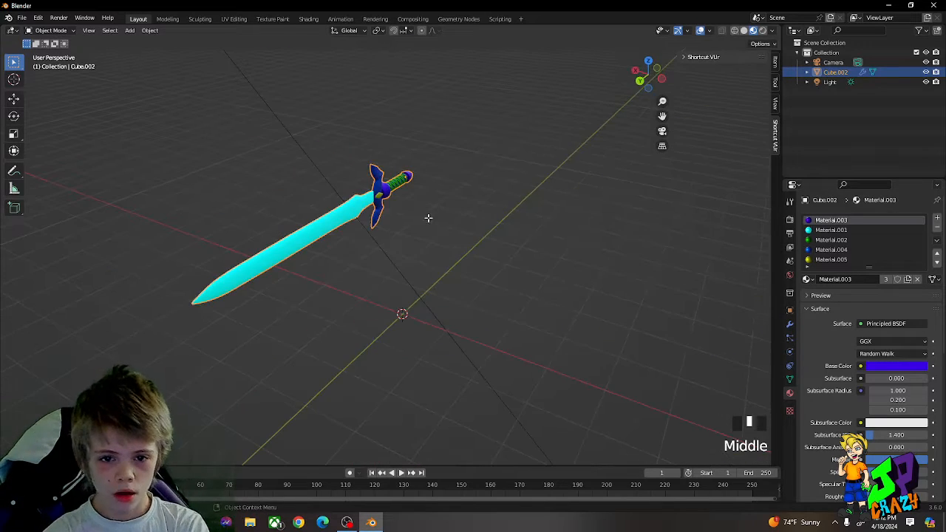
key(Tab)
middle_drag(386, 190, 380, 168)
key(Tab)
scroll(355, 176, up, 8)
scroll(289, 169, down, 4)
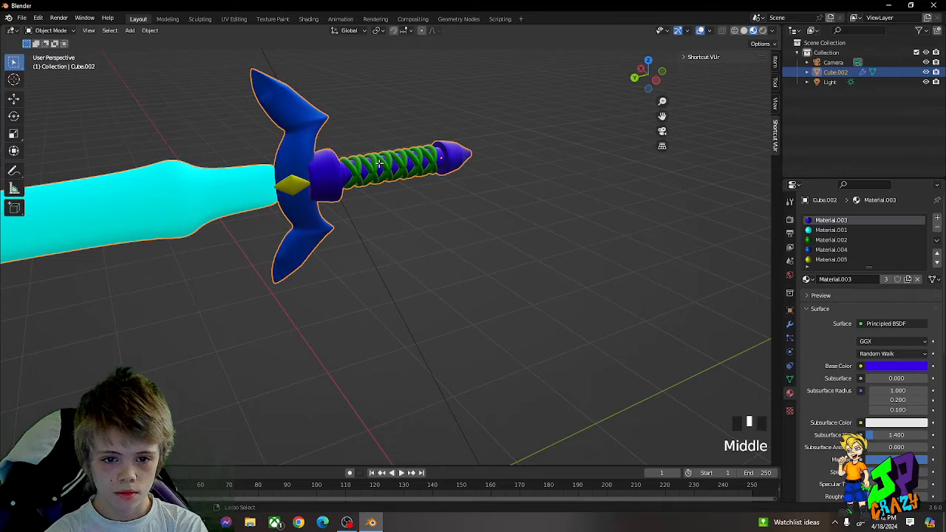
Step: Undo the remaining rotation and the join so the sword's parts are separate objects again
key(ctrl+z)
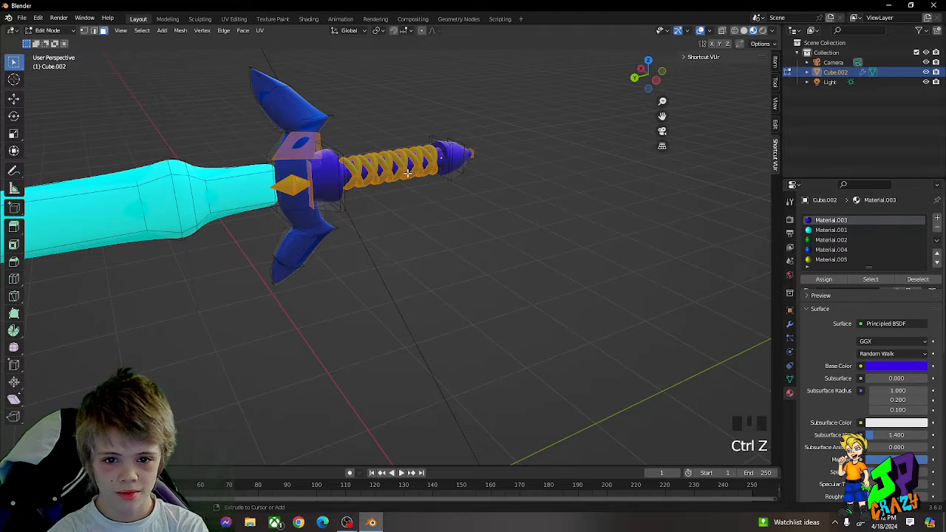
key(ctrl+z)
key(ctrl+z)
key(ctrl+z)
key(ctrl+z)
key(ctrl+z)
scroll(433, 199, down, 8)
key(ctrl+z)
key(ctrl+z)
Step: Select only the blue winged guard of the sword
middle_drag(443, 211, 413, 198)
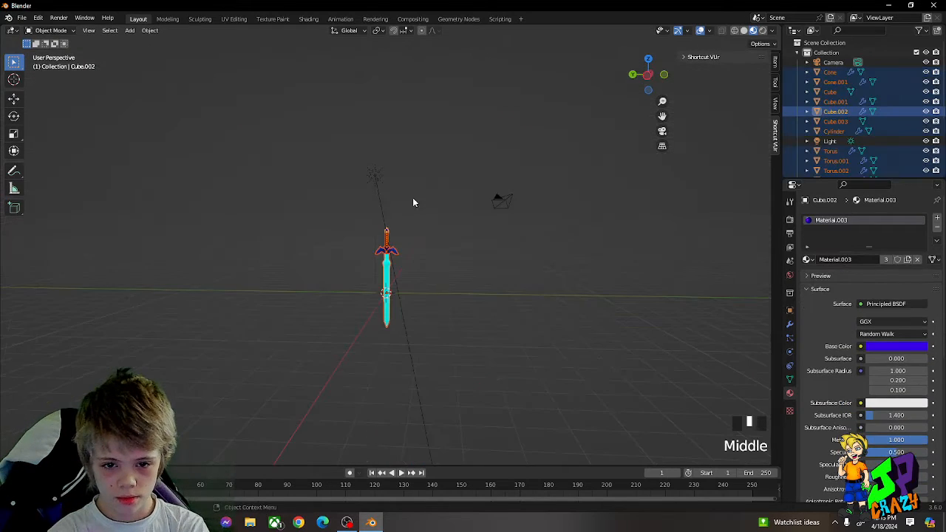
scroll(418, 246, up, 6)
click(419, 245)
scroll(422, 235, up, 3)
click(407, 239)
scroll(405, 240, down, 3)
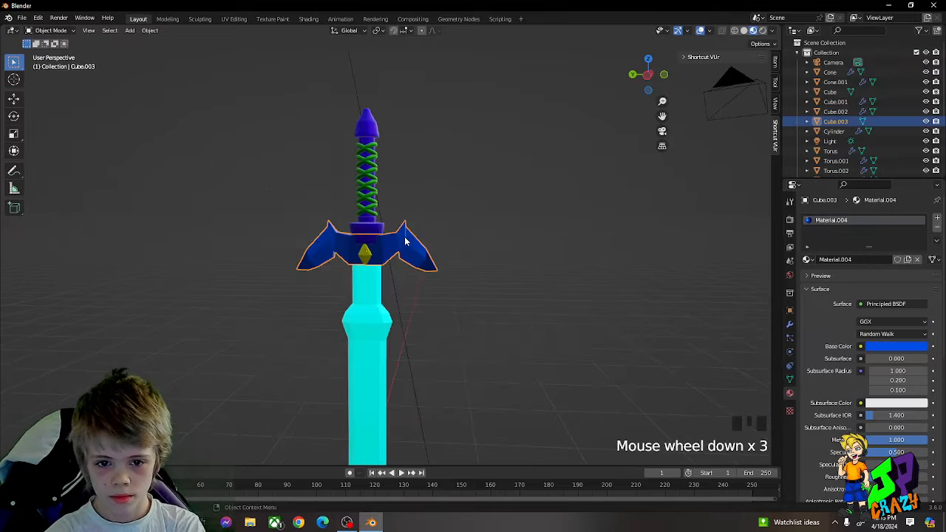
Step: Apply the Subdivision modifier on the sword's purple pommel
click(365, 130)
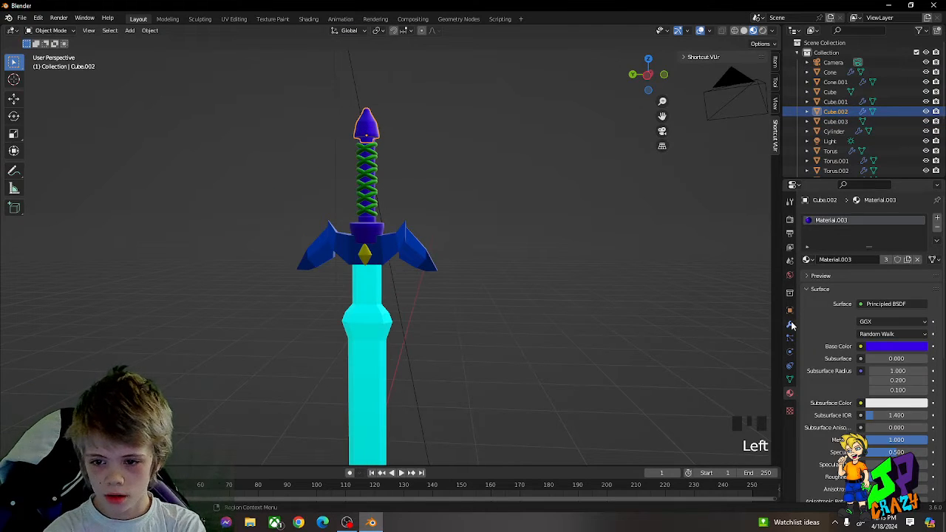
click(790, 325)
click(912, 233)
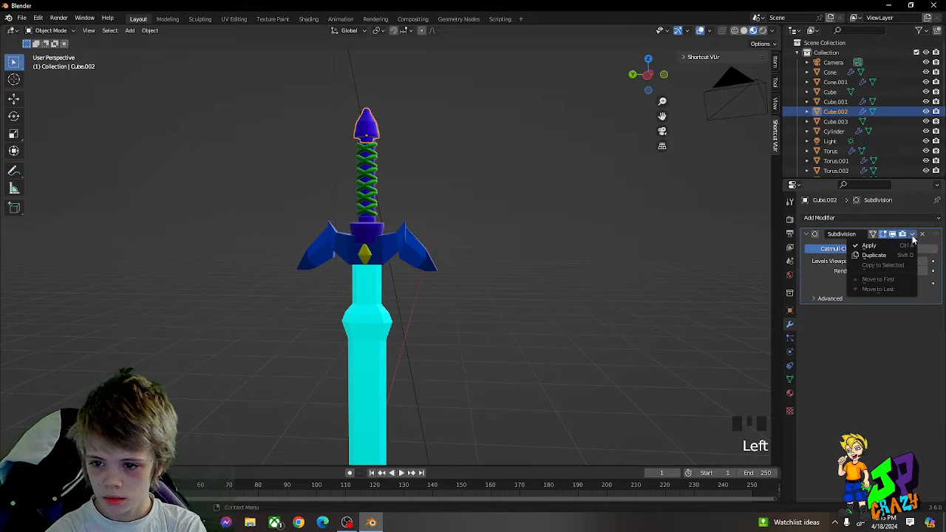
click(869, 252)
scroll(400, 222, down, 6)
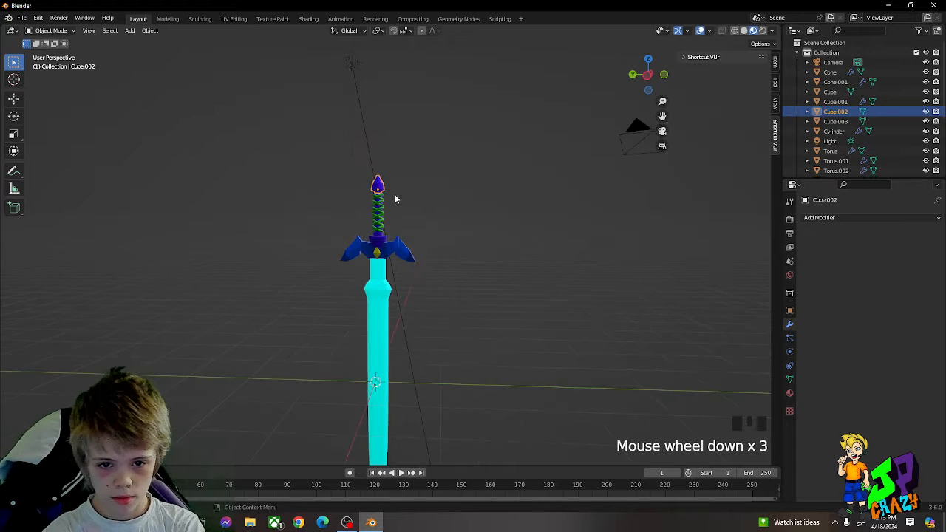
middle_click(473, 265)
Step: Select every sword part from Cone through Torus.011, leaving the light out of the selection
click(823, 73)
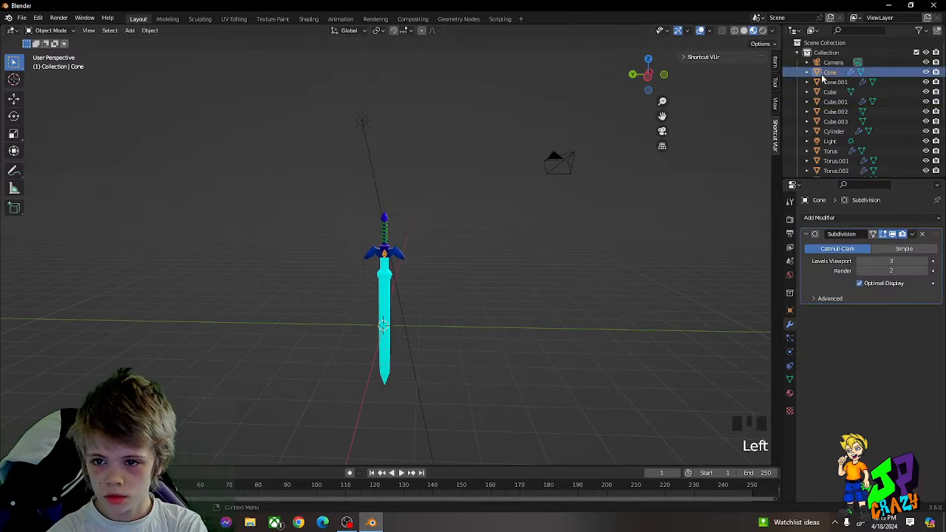
scroll(829, 105, down, 5)
shift+click(840, 169)
scroll(415, 218, up, 5)
scroll(448, 162, down, 3)
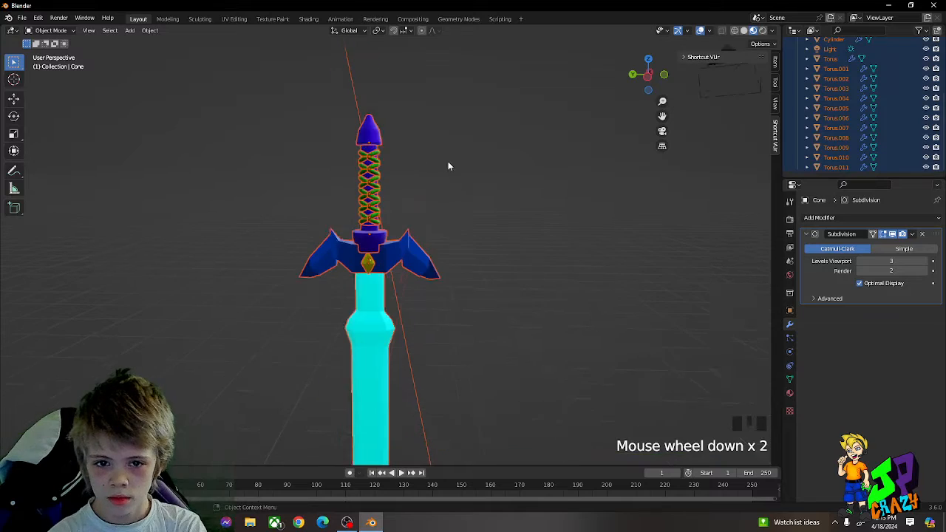
click(439, 153)
scroll(362, 179, down, 2)
scroll(362, 179, down, 2)
middle_drag(362, 179, 417, 295)
shift+drag(328, 244, 429, 303)
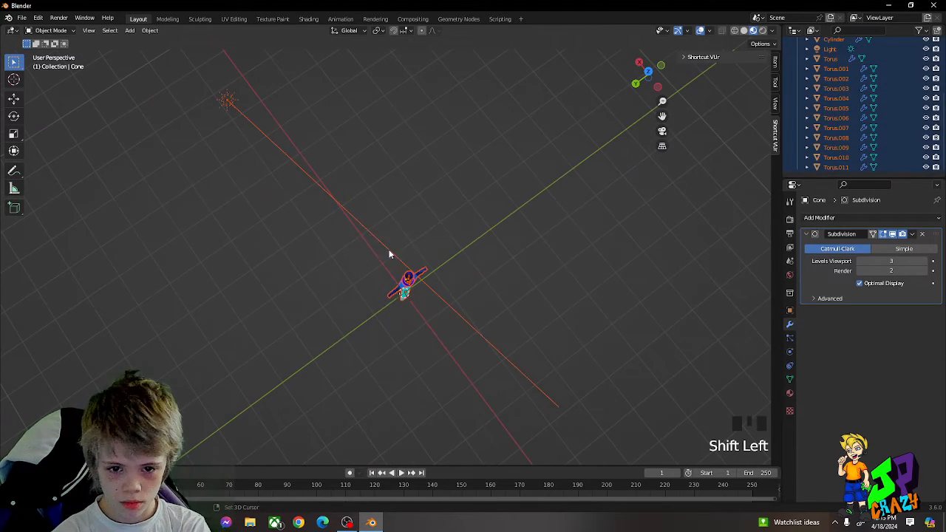
shift+click(229, 101)
shift+click(229, 103)
Step: Join all selected sword parts into one object, with the pommel as the active object
middle_drag(438, 274, 375, 216)
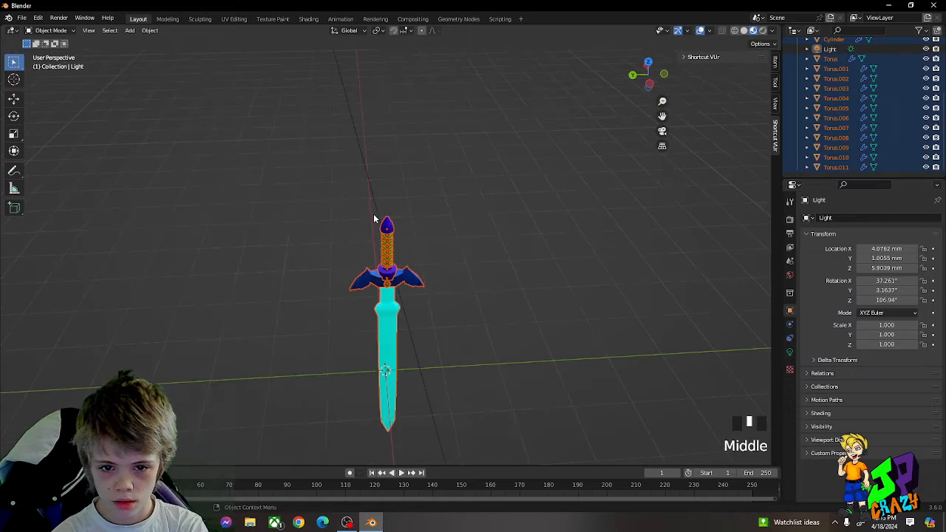
shift+click(394, 226)
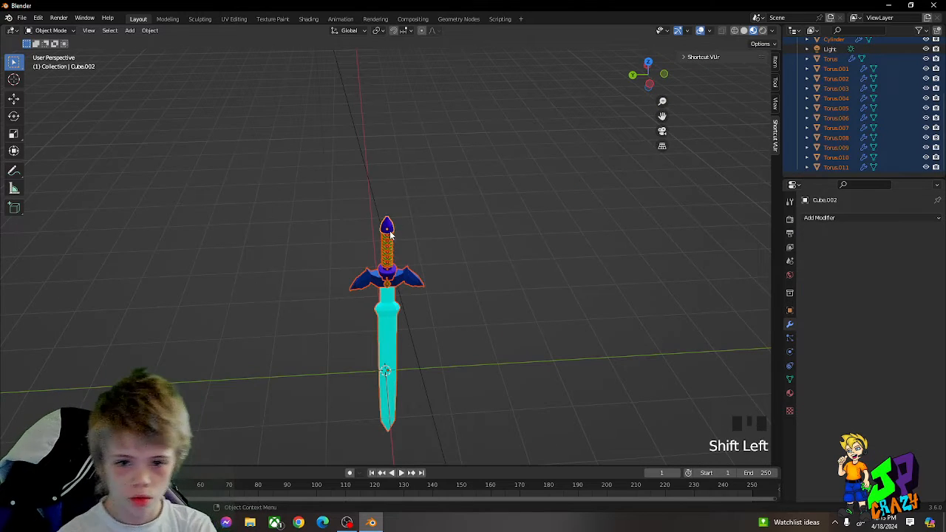
right_click(390, 234)
click(375, 234)
middle_drag(423, 249, 443, 212)
key(r)
key(y)
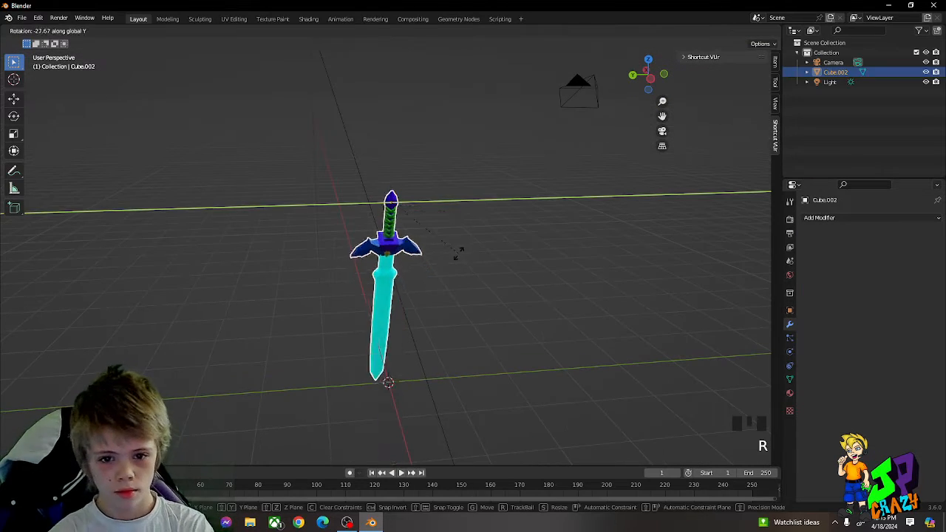
right_click(458, 254)
key(r)
key(x)
right_click(337, 161)
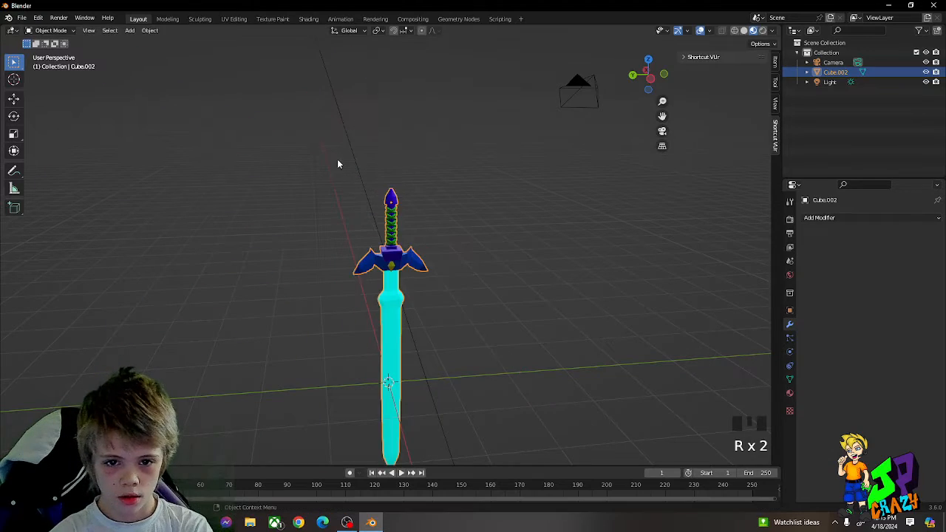
Step: Try a level 3 Catmull-Clark subdivision on the whole joined sword and check the guard's shape
middle_drag(338, 164, 456, 269)
scroll(417, 207, up, 3)
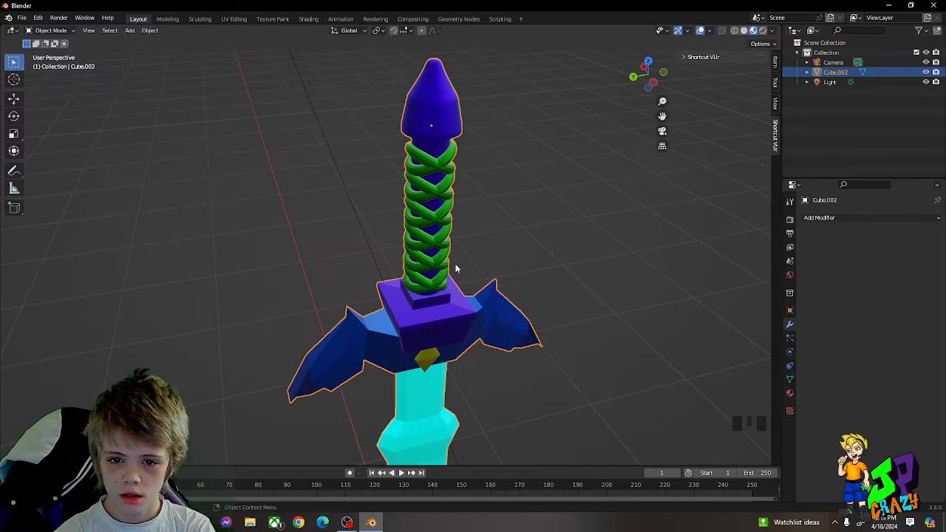
middle_drag(456, 269, 471, 198)
key(Tab)
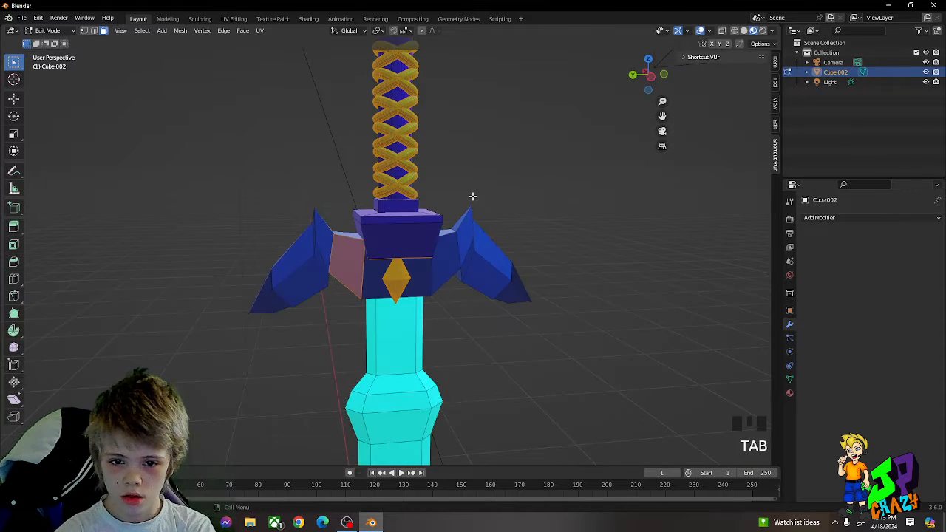
key(Tab)
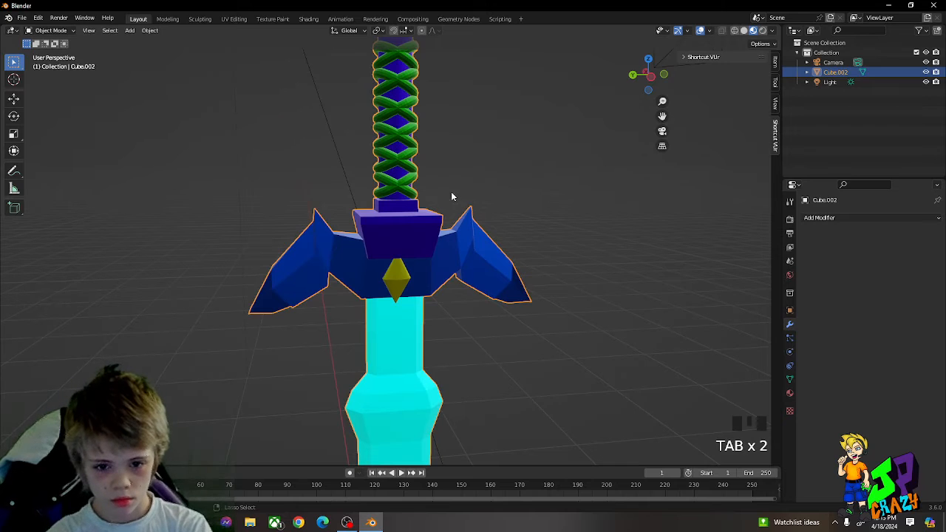
key(ctrl+3)
middle_drag(401, 191, 417, 190)
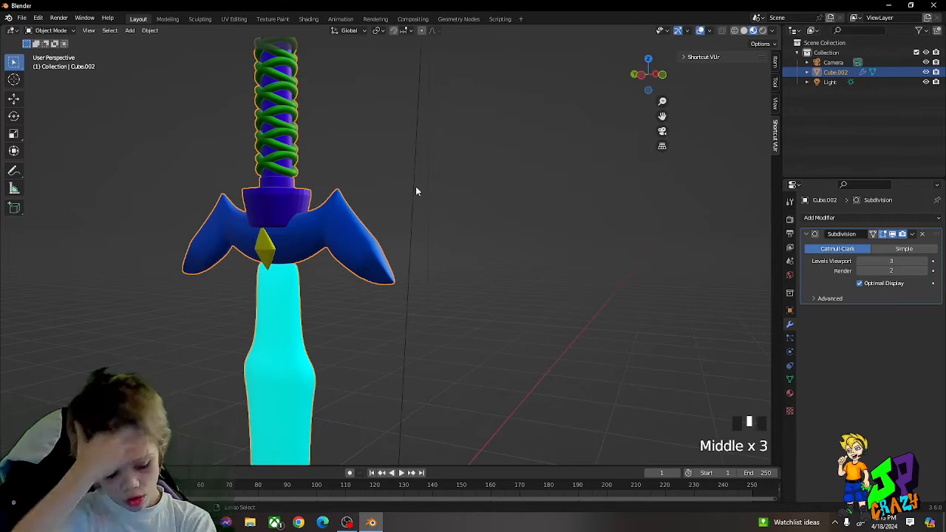
Step: Undo the sword's subdivision and the join so its parts are separate objects again
key(ctrl+z)
key(ctrl+z)
key(ctrl+z)
key(ctrl+z)
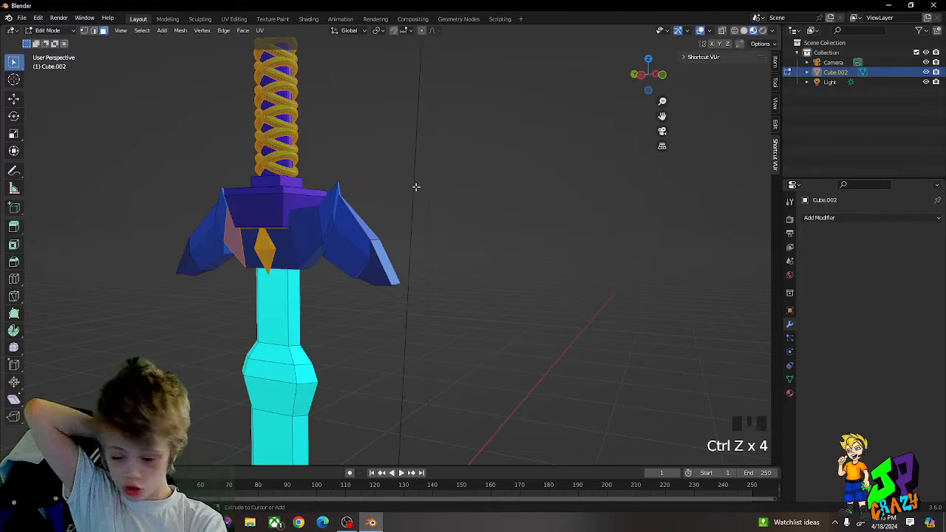
key(ctrl+z)
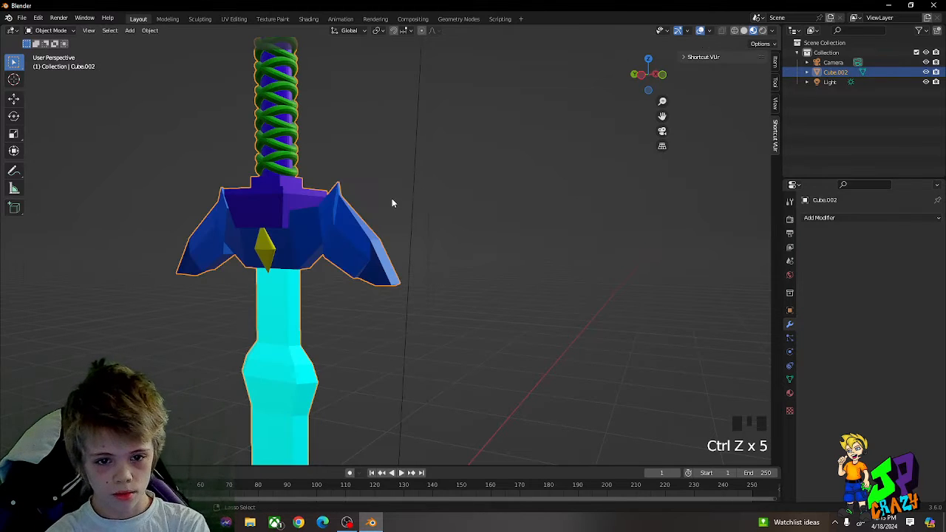
key(ctrl+z)
Step: Apply the Subdivision modifier on the purple collar between the grip and the guard
middle_drag(378, 207, 413, 214)
click(496, 205)
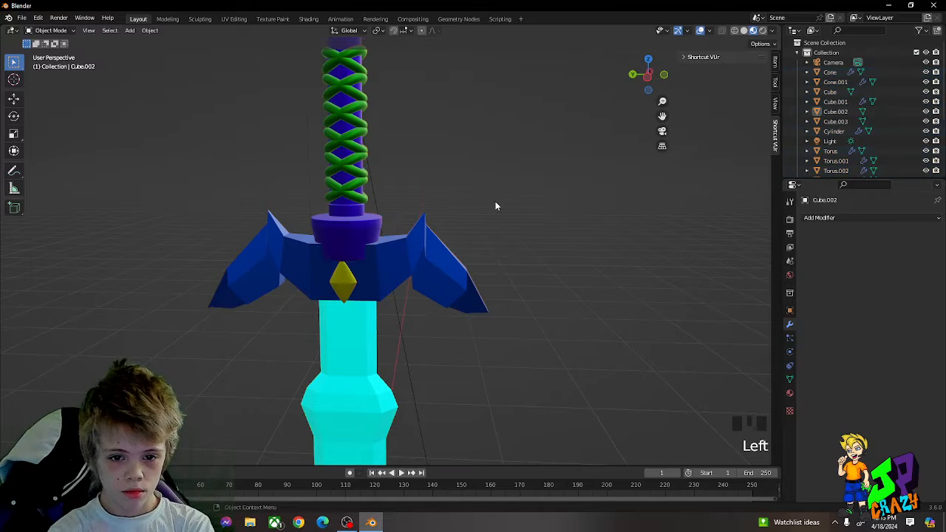
middle_drag(496, 205, 421, 232)
click(381, 237)
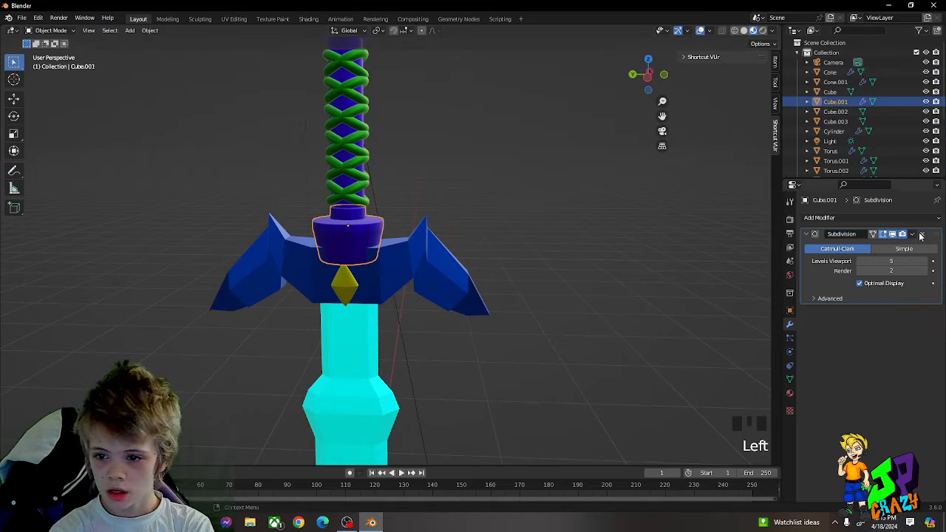
click(912, 234)
click(866, 246)
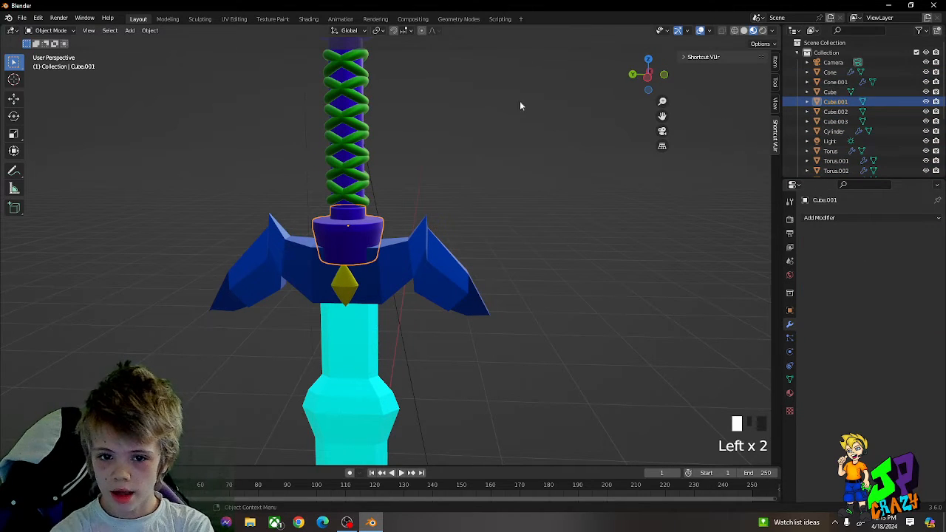
Step: Select all the green wrap rings around the grip and join them into one object
click(372, 140)
shift+click(369, 158)
shift+click(364, 168)
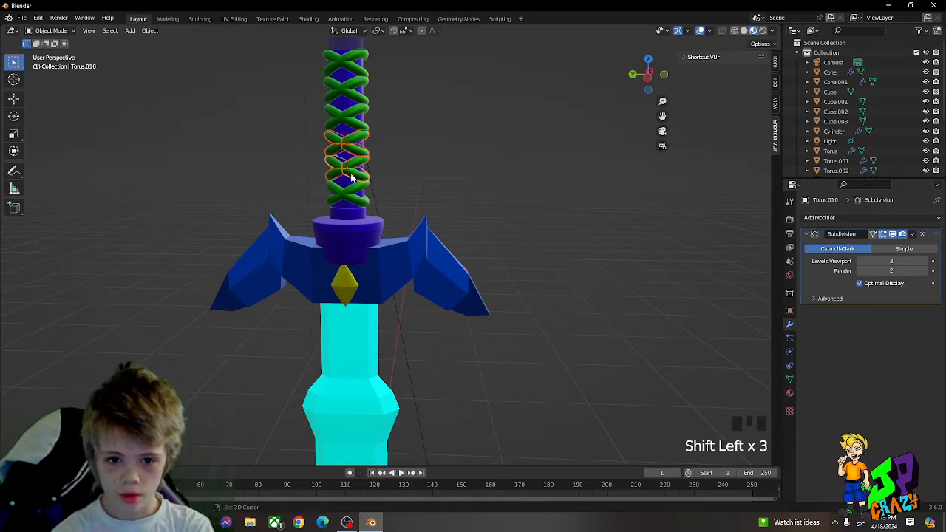
shift+click(355, 119)
shift+click(357, 100)
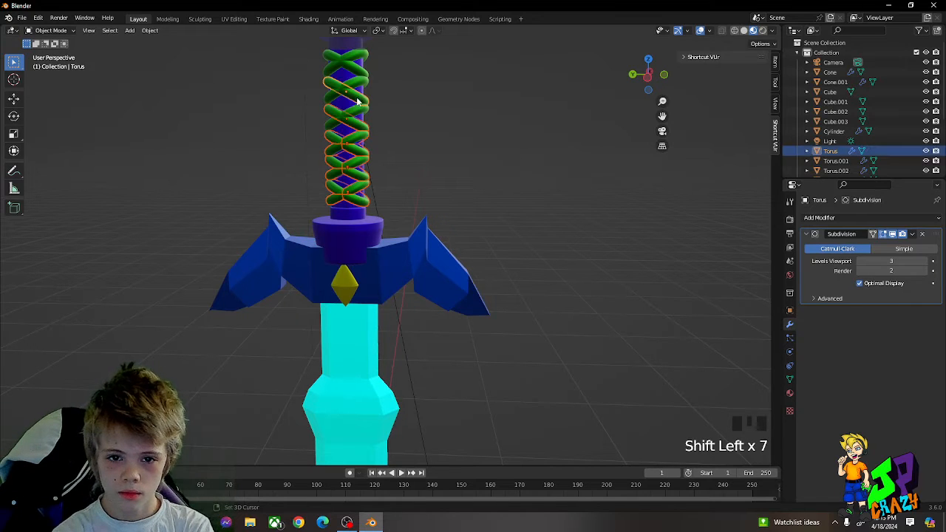
shift+click(361, 103)
shift+click(364, 83)
shift+click(360, 70)
shift+click(357, 62)
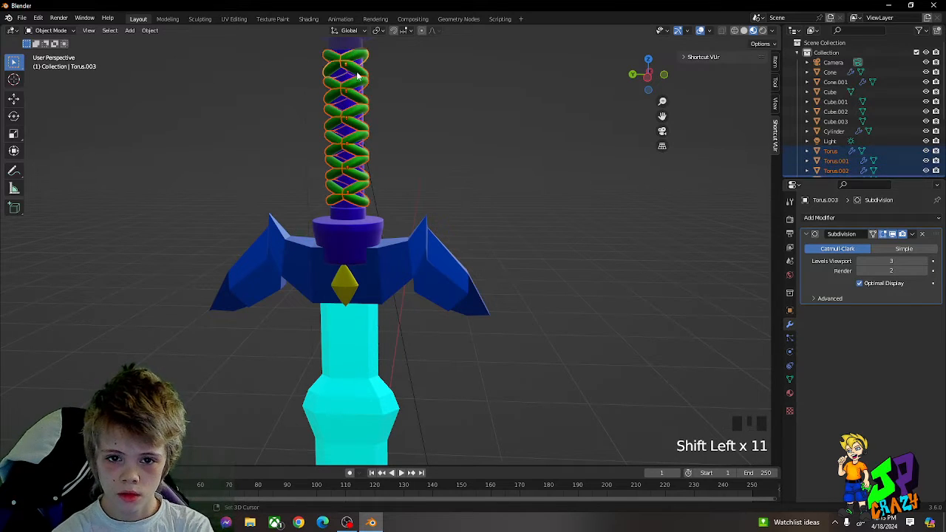
right_click(342, 86)
click(347, 80)
Step: Apply the Subdivision modifier on the joined green grip wrap
shift+middle_drag(428, 111, 762, 232)
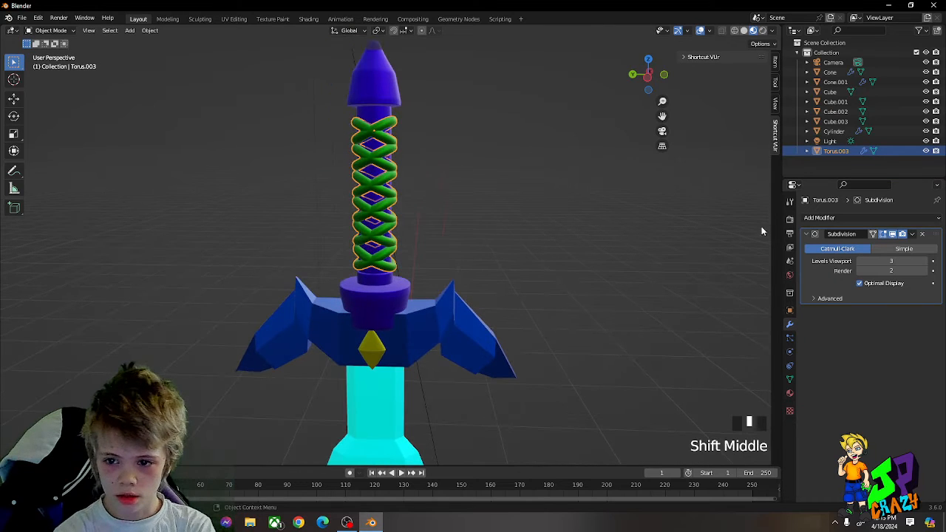
click(911, 235)
click(879, 245)
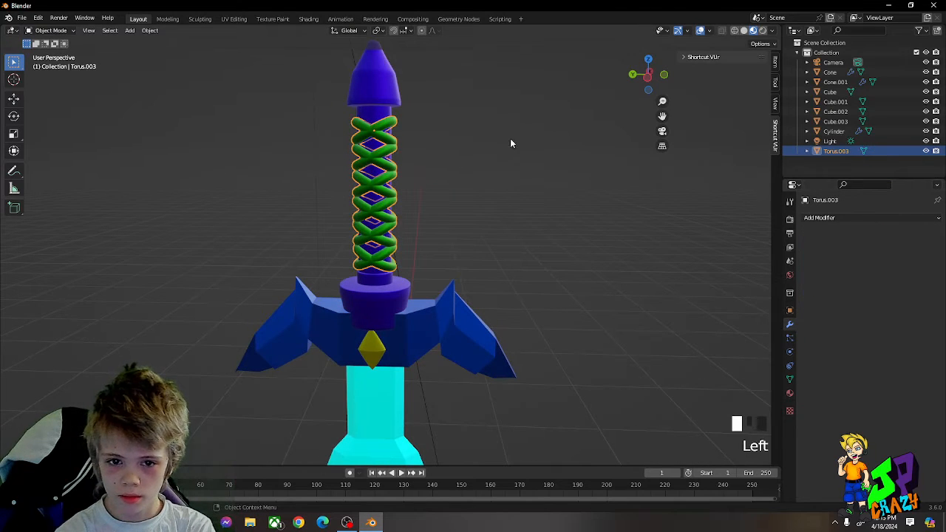
Step: Apply the Subdivision modifier on the purple grip cylinder
click(366, 112)
click(376, 153)
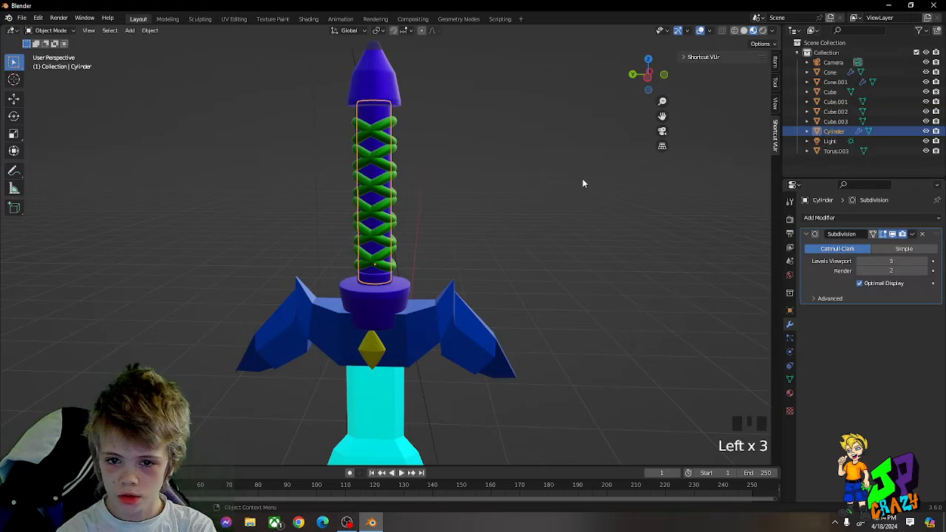
click(912, 235)
click(880, 246)
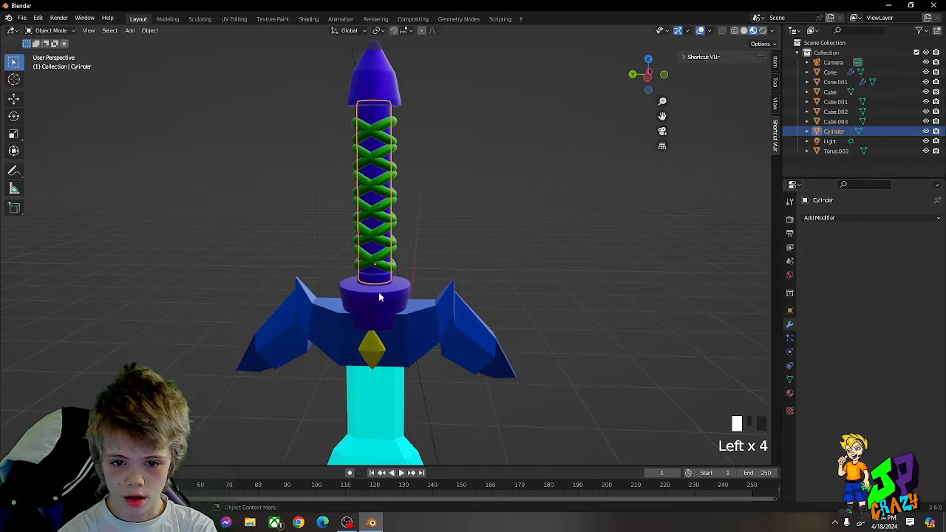
Step: Select both yellow gems on the guard and apply the Subdivision modifier of the active gem, Cone
click(384, 296)
middle_drag(452, 359, 457, 295)
click(427, 150)
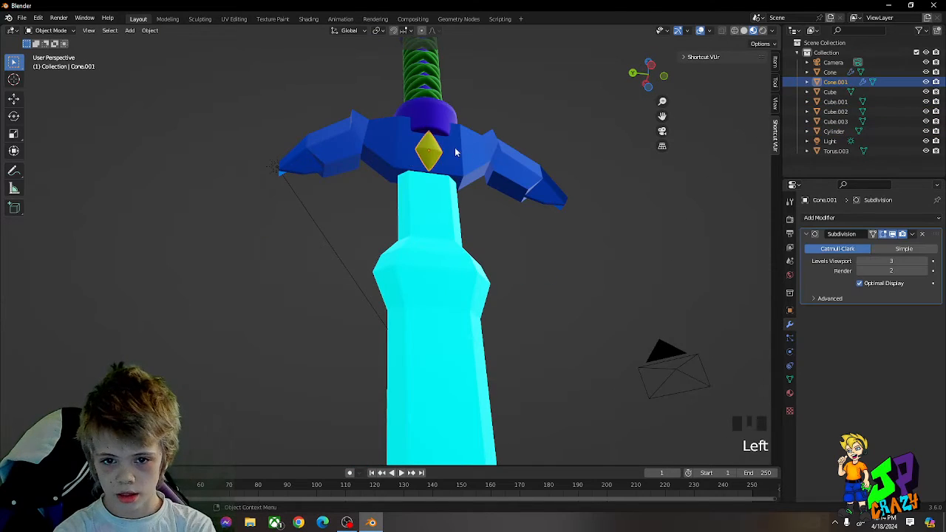
middle_drag(457, 153, 529, 301)
shift+click(528, 300)
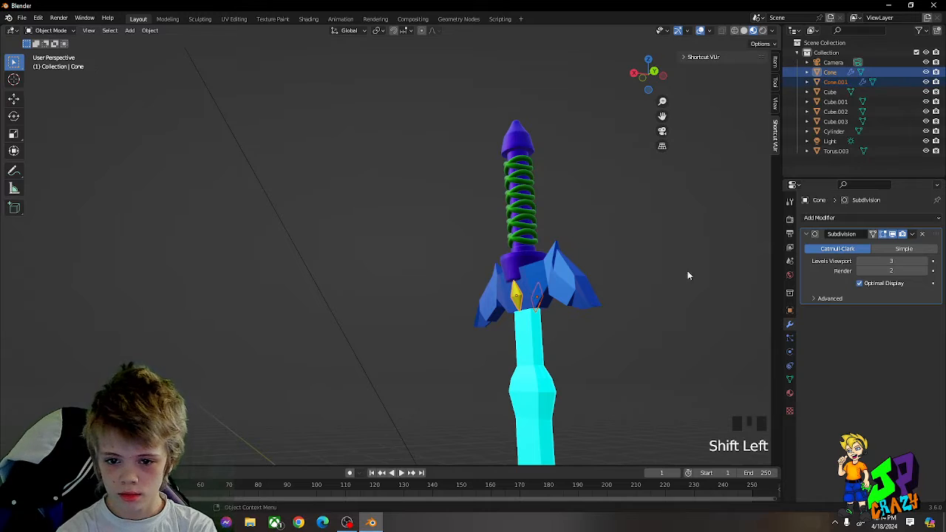
click(912, 234)
click(879, 246)
middle_drag(632, 266, 486, 266)
click(486, 266)
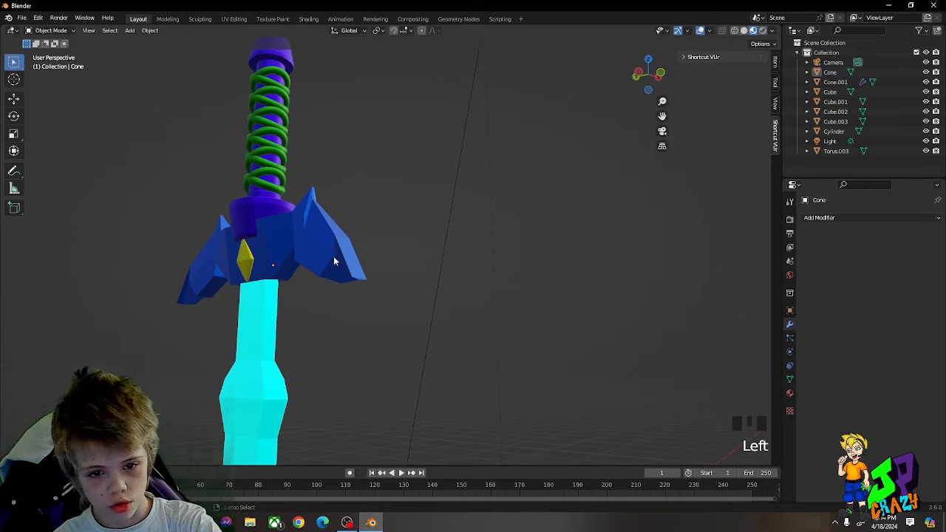
Step: Try a level 3 subdivision on the cyan blade and undo it
click(276, 314)
key(ctrl+3)
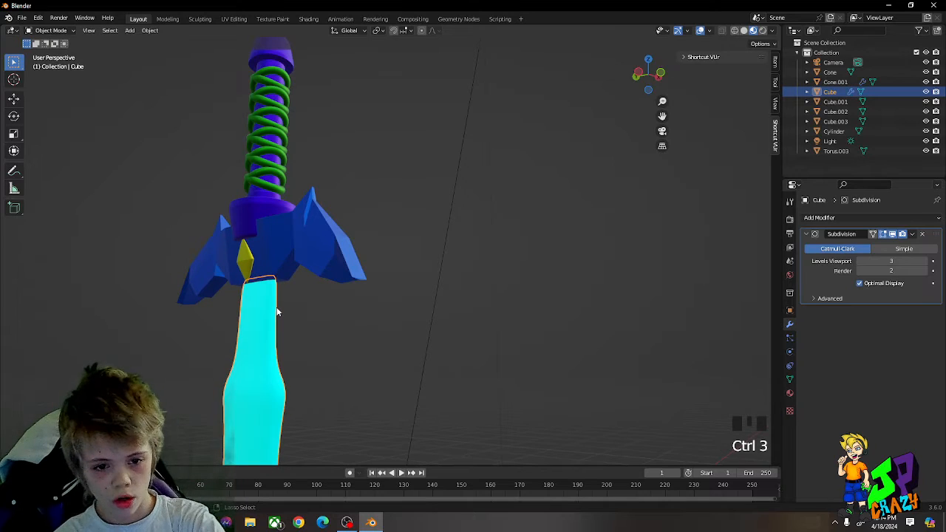
scroll(350, 296, down, 5)
key(ctrl+z)
scroll(421, 243, up, 2)
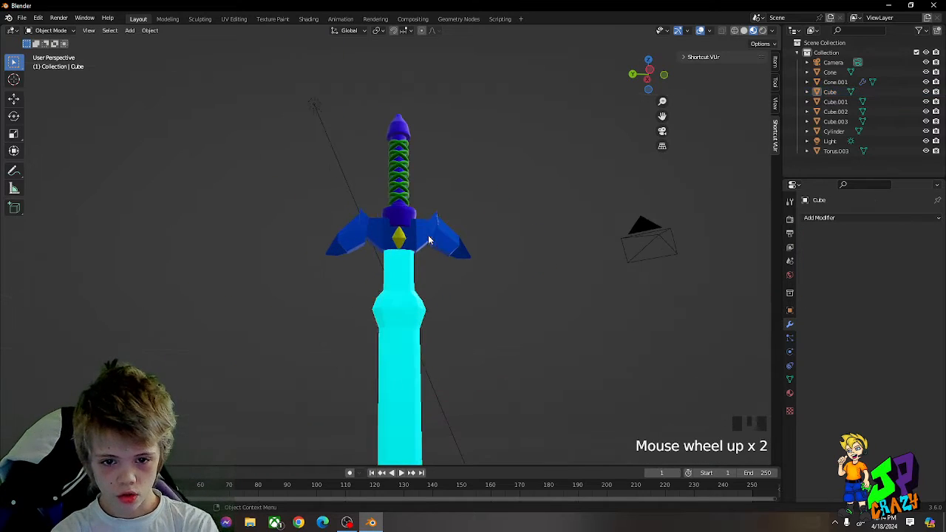
shift+click(438, 235)
shift+click(399, 260)
shift+click(397, 284)
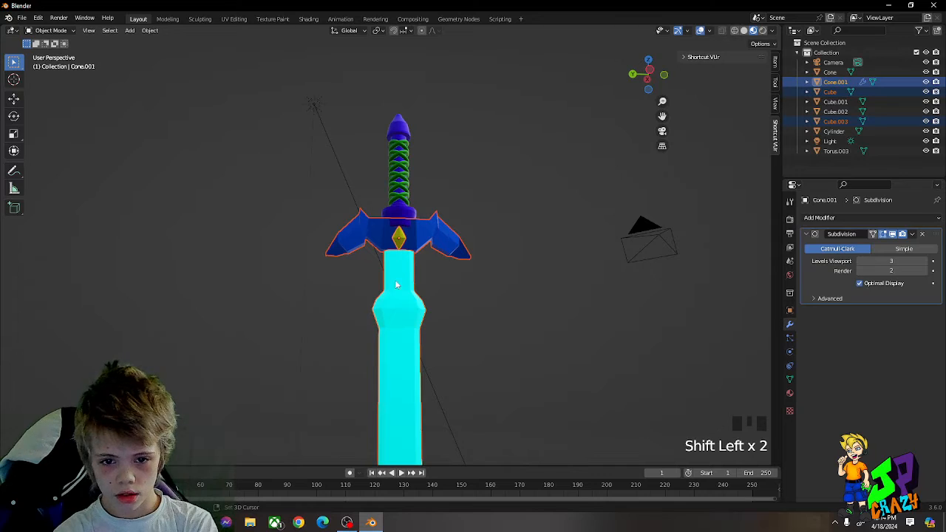
scroll(399, 288, up, 3)
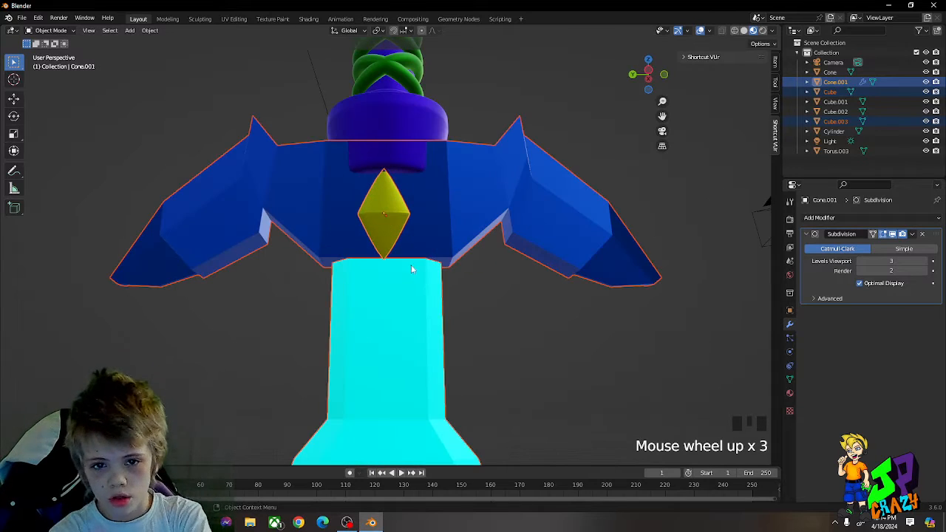
scroll(443, 219, down, 7)
click(453, 207)
Step: Add a level 1 Catmull-Clark subdivision to the cyan blade and inspect its joint with the guard
click(393, 274)
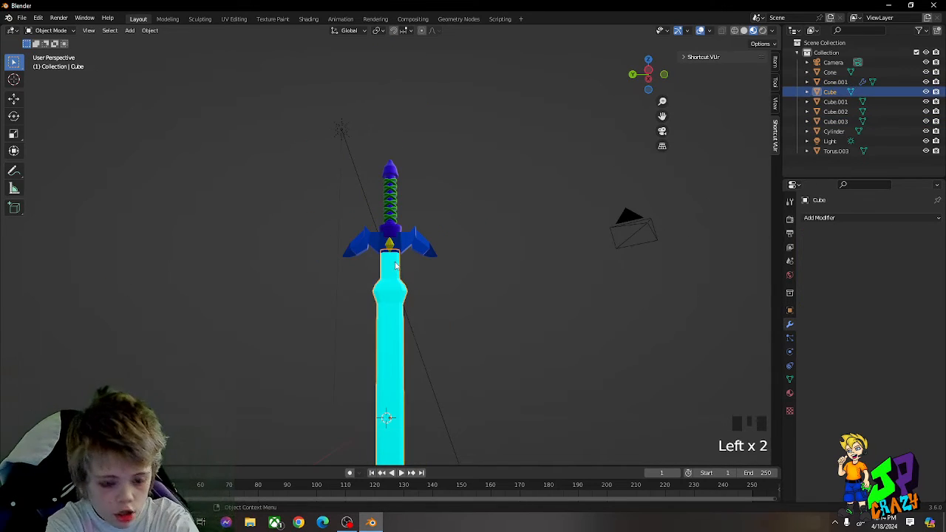
scroll(395, 270, up, 4)
key(ctrl+1)
middle_drag(397, 266, 401, 217)
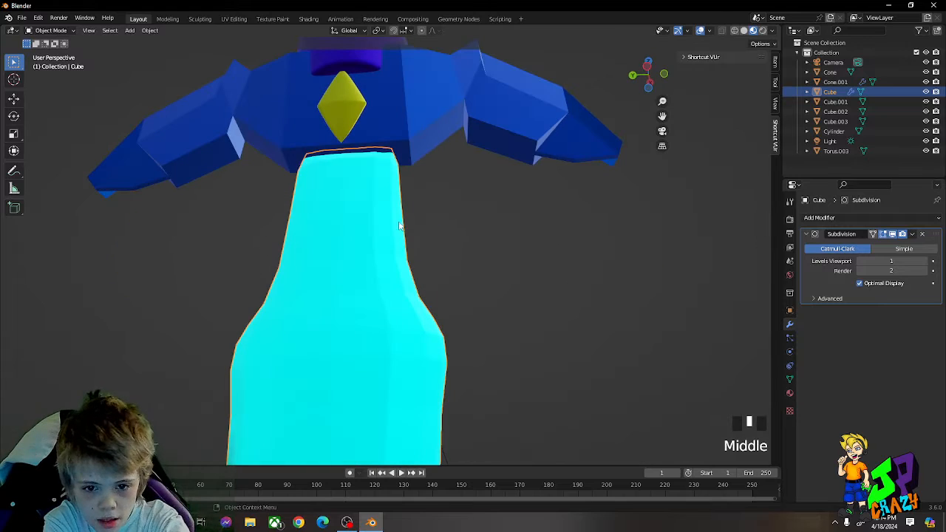
Step: Try a level 2 subdivision on the cyan blade and undo it together with the blade's level 1 subdivision
key(ctrl+2)
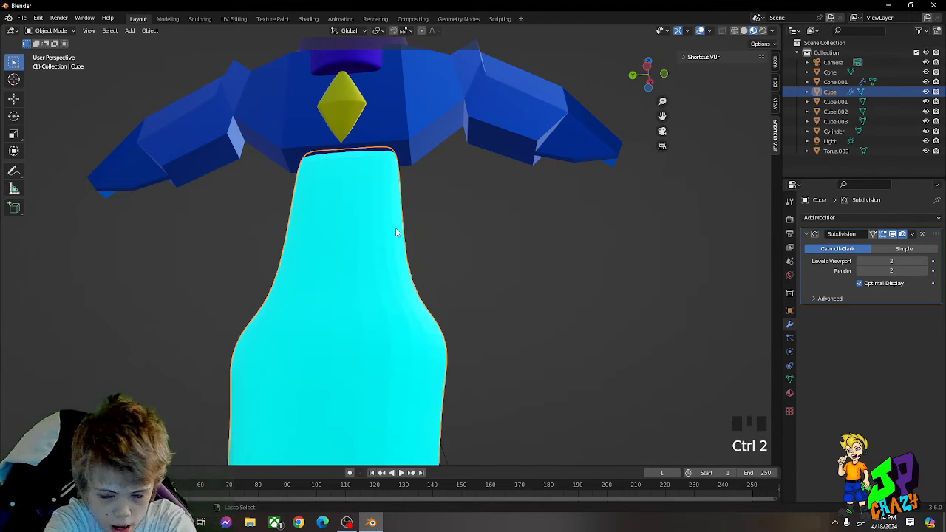
key(ctrl+z)
key(ctrl+z)
Step: Select all the sword parts together, leaving the light and the camera out of the selection
middle_drag(439, 230, 411, 314)
drag(375, 269, 435, 316)
middle_drag(435, 317, 425, 295)
shift+click(249, 83)
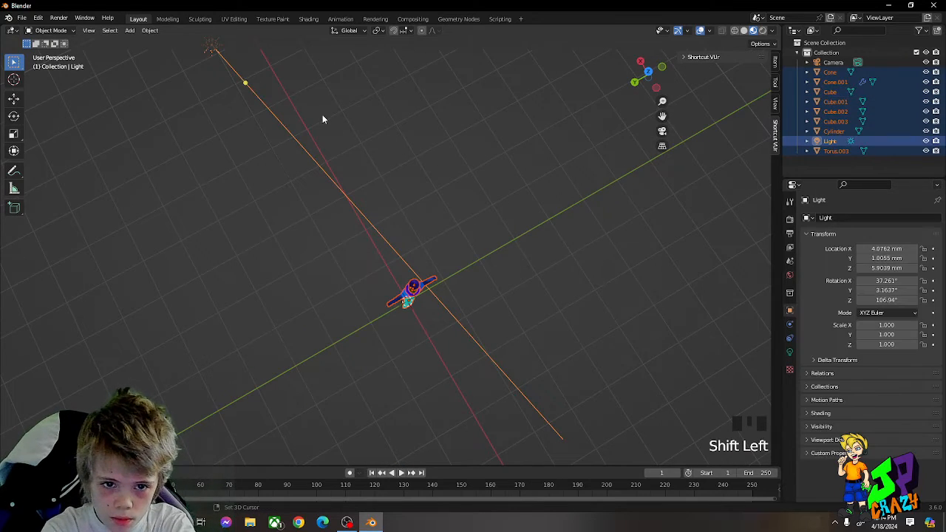
shift+click(226, 62)
shift+click(222, 60)
middle_drag(448, 283, 373, 224)
scroll(373, 223, up, 3)
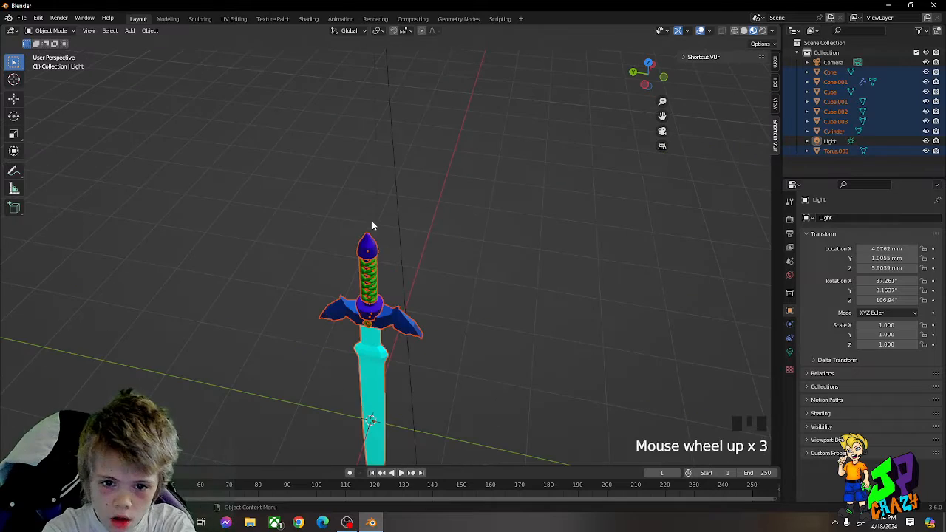
Step: Make the purple pommel the active object and join all selected sword parts into it
shift+click(368, 237)
right_click(367, 237)
click(337, 237)
Step: Try rotating the joined sword freely and about the Y and X axes, leave its orientation as it was, and deselect it
middle_drag(442, 254, 463, 152)
key(r)
key(r)
right_click(469, 179)
key(r)
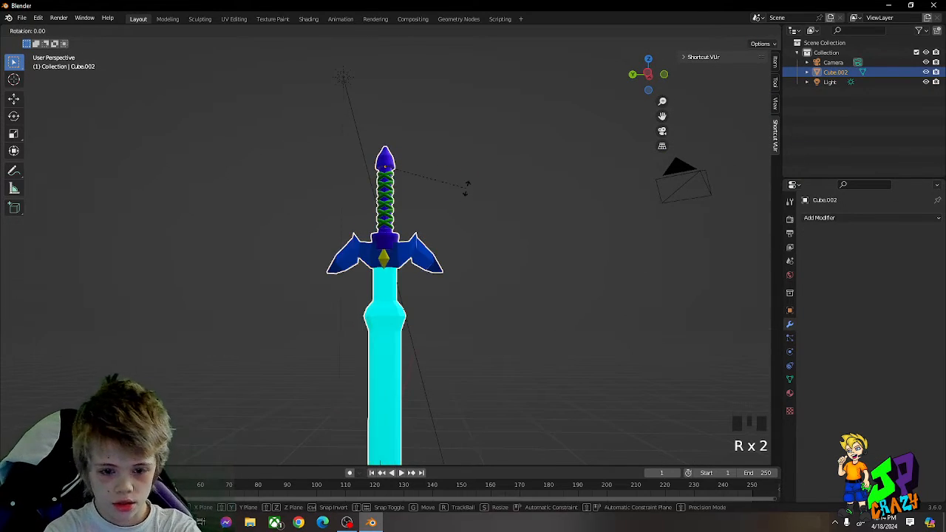
key(y)
right_click(373, 222)
key(r)
key(x)
click(429, 148)
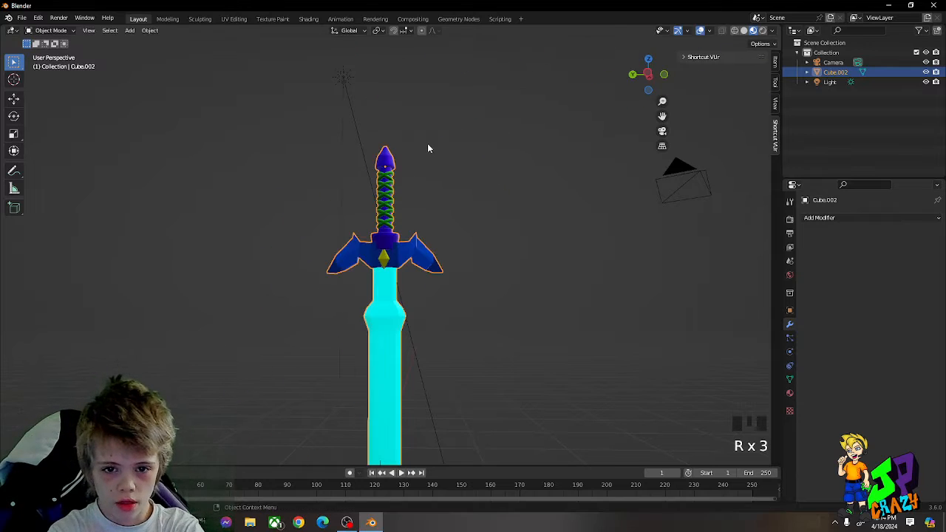
scroll(432, 161, down, 4)
click(445, 207)
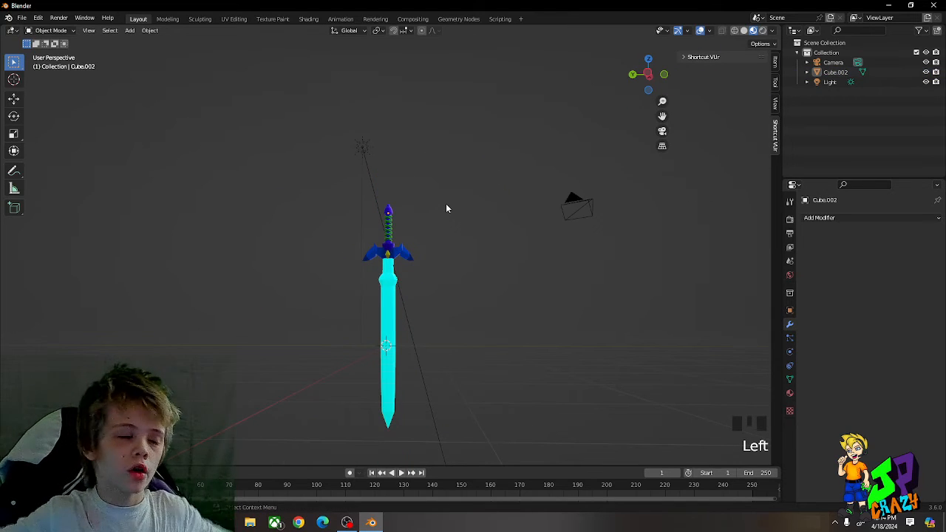